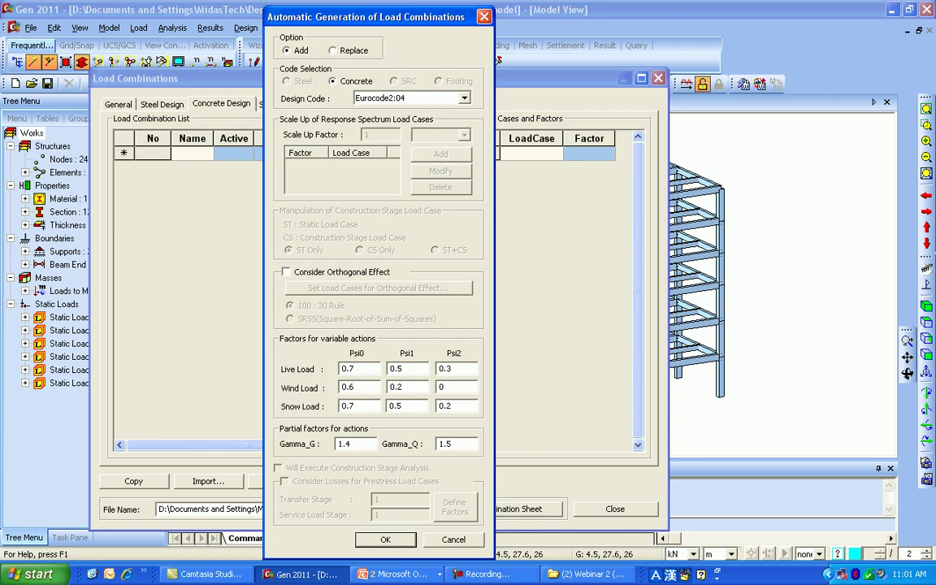
Step: Automatically generate the concrete design load combinations using the Eurocode2:04 design code
{"action": "left_click", "coordinate": [464, 98]}
{"action": "left_click", "coordinate": [464, 98]}
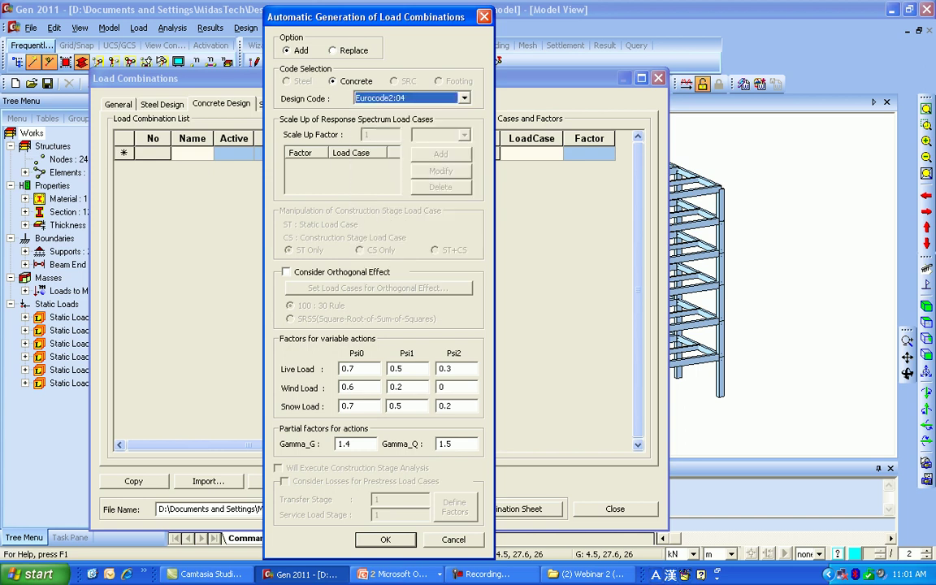
{"action": "left_click", "coordinate": [385, 540]}
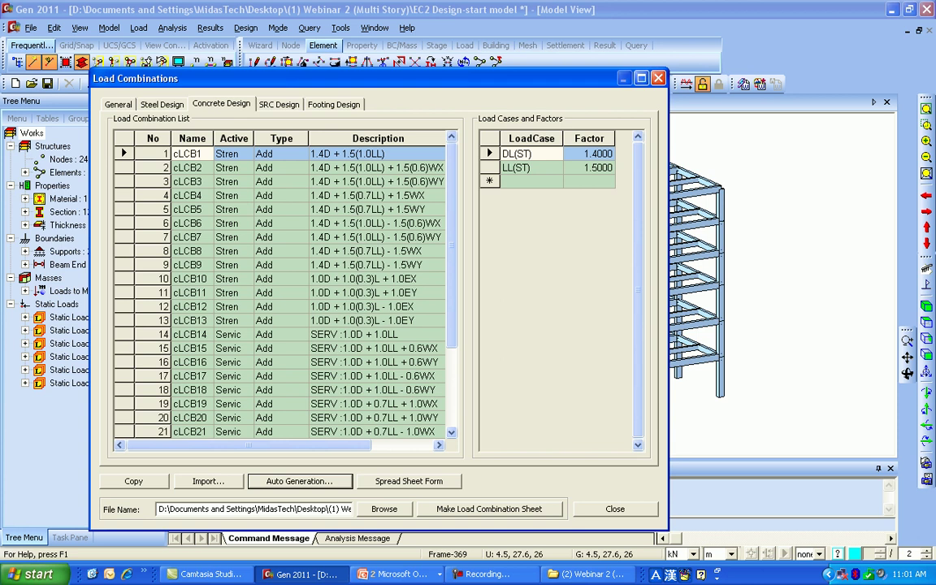
Step: Examine the load cases and factors of the wind combinations in rows 5 to 7 of the concrete design list
{"action": "left_click", "coordinate": [376, 210]}
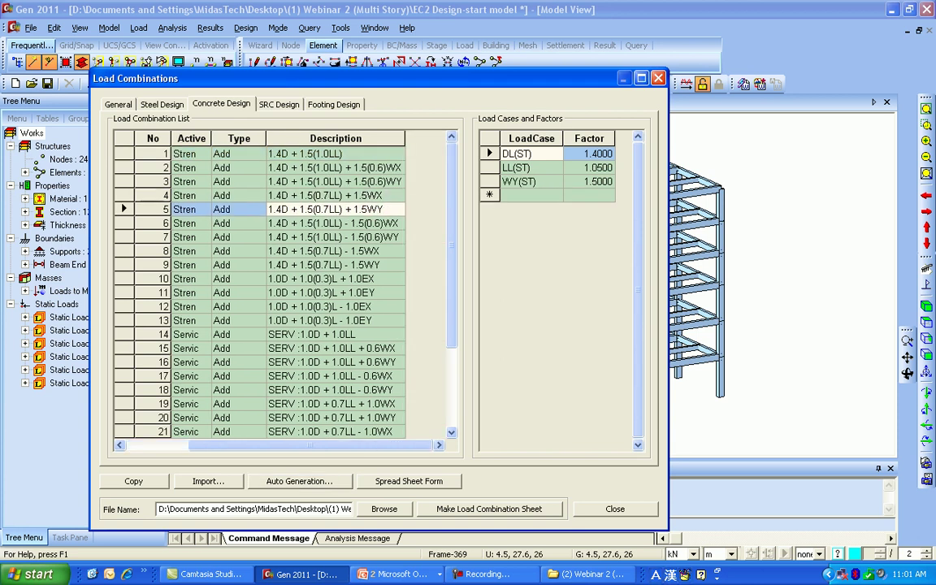
{"action": "key", "text": "Down"}
{"action": "key", "text": "Down"}
{"action": "key", "text": "Up"}
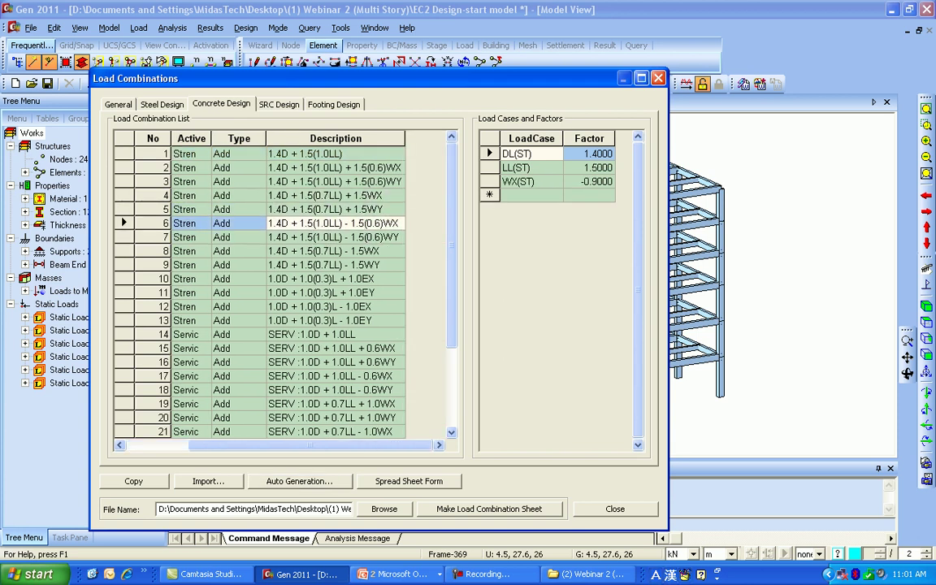
{"action": "key", "text": "Up"}
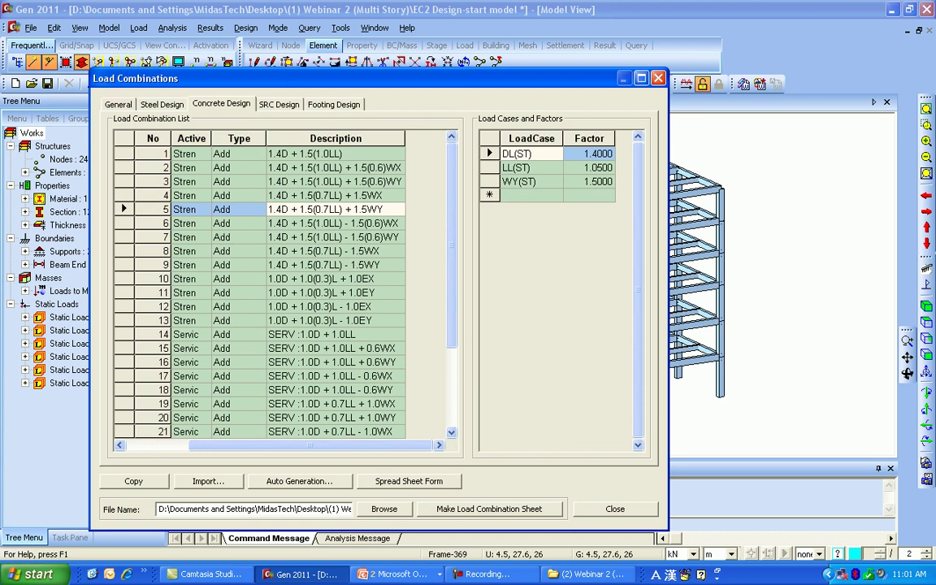
{"action": "left_click", "coordinate": [368, 223]}
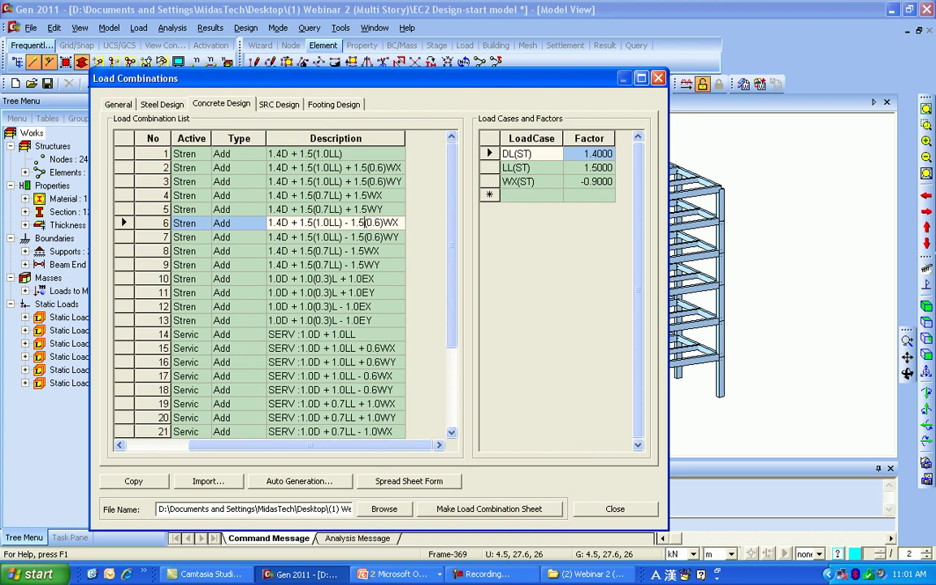
{"action": "key", "text": "BackSpace"}
{"action": "type", "text": "3"}
{"action": "key", "text": "BackSpace"}
{"action": "type", "text": "5"}
{"action": "key", "text": "Return"}
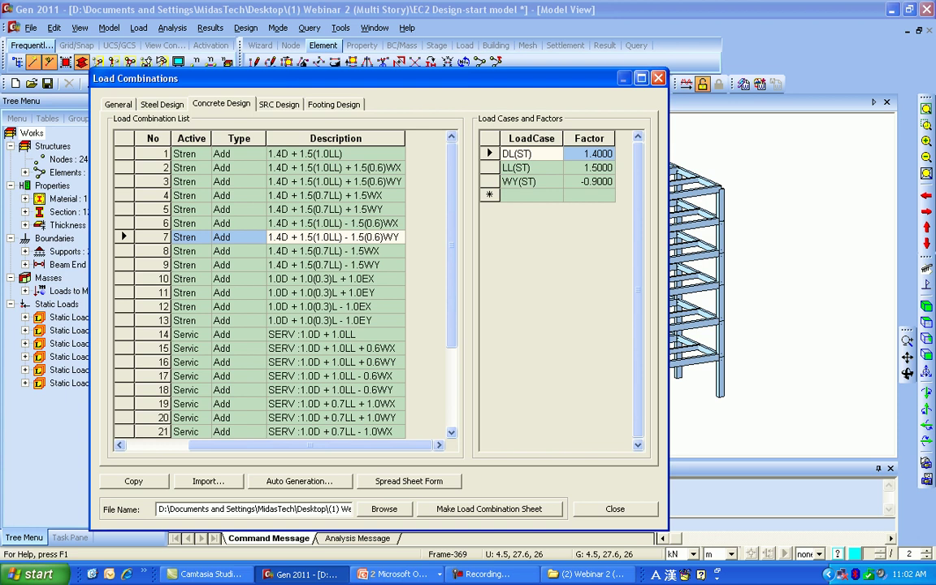
Step: Review the factors of all concrete load combinations in spreadsheet form
{"action": "left_click", "coordinate": [409, 481]}
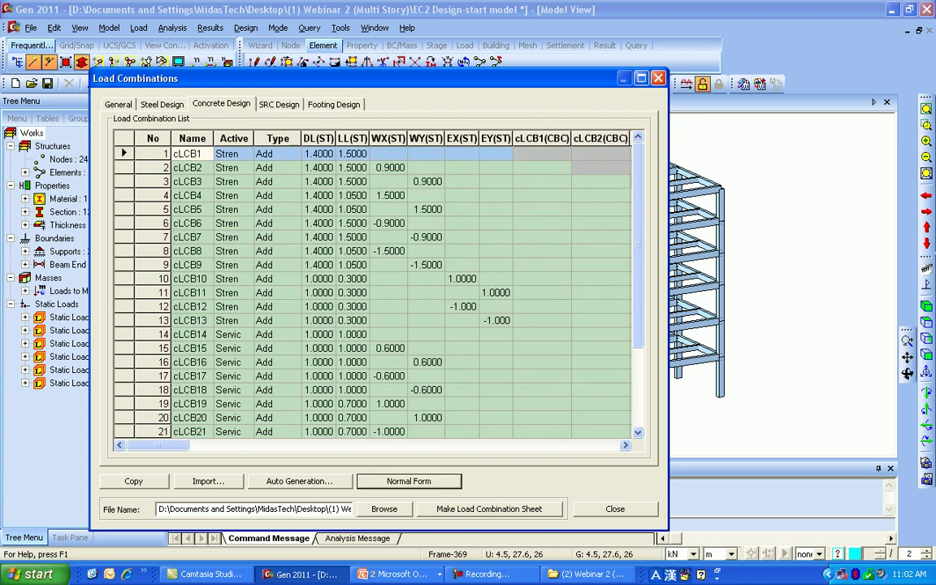
{"action": "left_click_drag", "start_coordinate": [191, 154], "coordinate": [536, 376]}
{"action": "scroll", "coordinate": [371, 293], "scroll_direction": "up", "scroll_amount": 2}
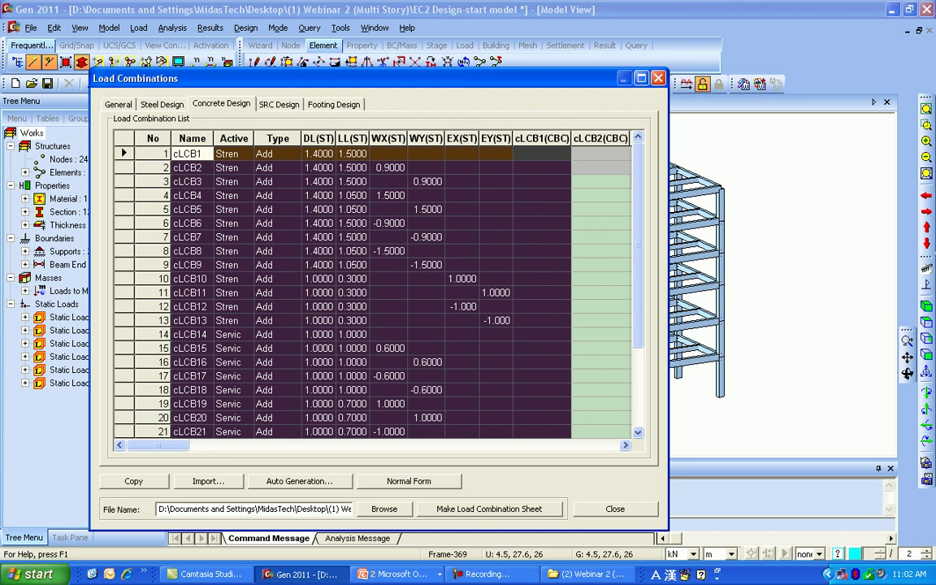
Step: Return the load combinations to normal form, close them and run the structural analysis
{"action": "left_click", "coordinate": [409, 481]}
{"action": "left_click", "coordinate": [615, 508]}
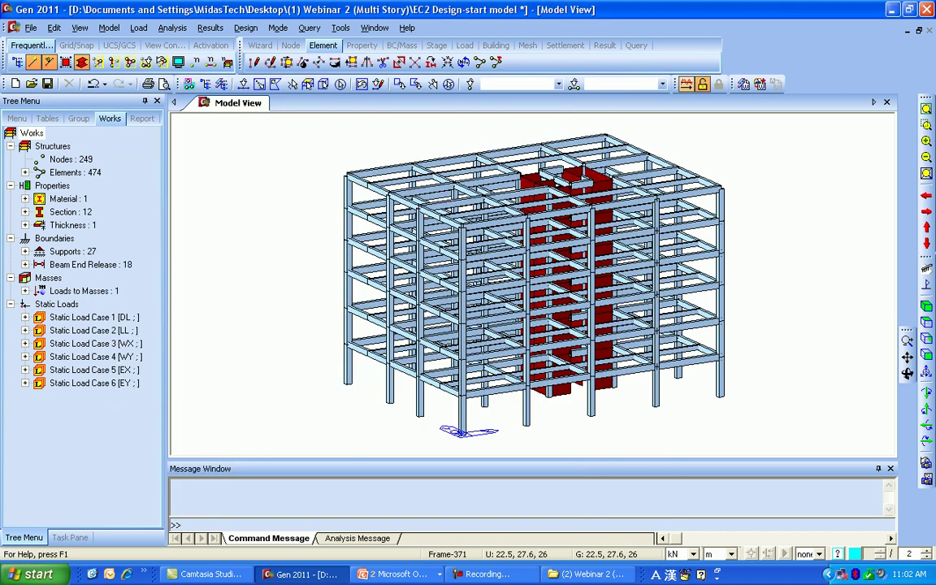
{"action": "key", "text": "F5"}
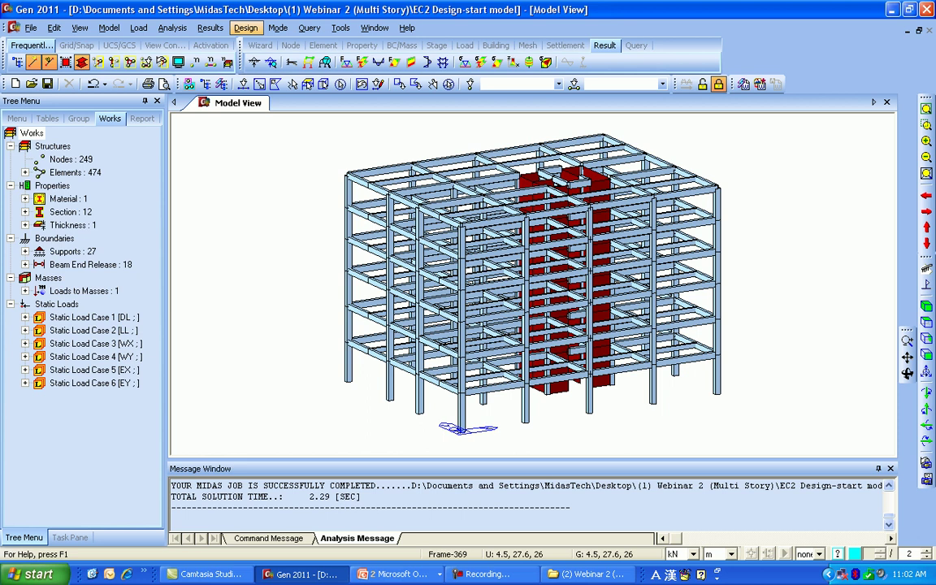
Step: Open the concrete design code settings and choose the Recommended National Annex
{"action": "left_click", "coordinate": [246, 28]}
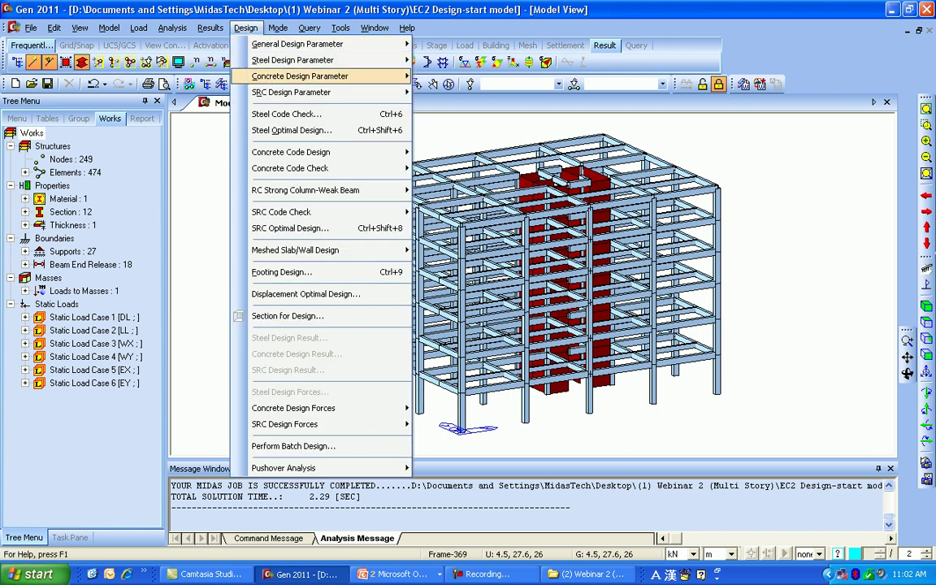
{"action": "mouse_move", "coordinate": [300, 75]}
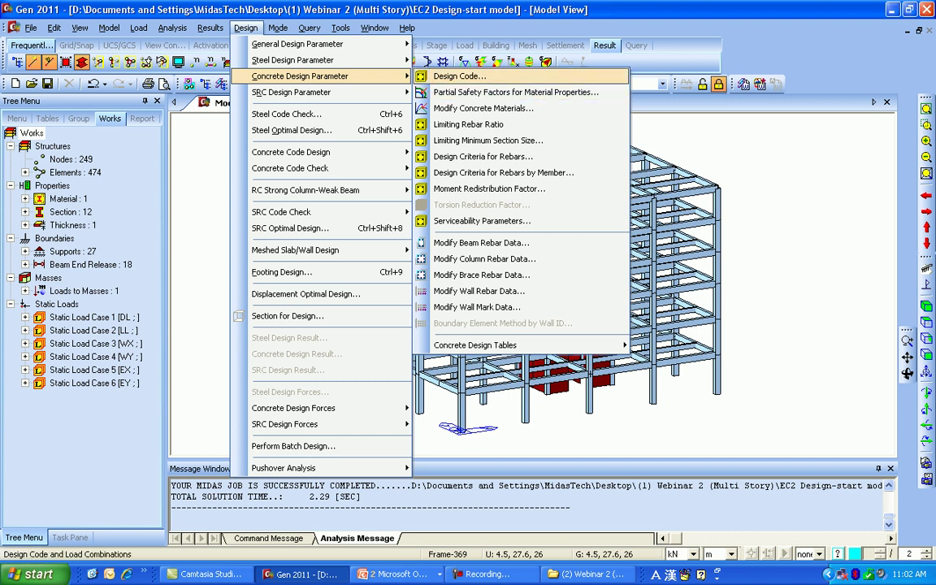
{"action": "left_click", "coordinate": [459, 77]}
{"action": "left_click", "coordinate": [503, 226]}
{"action": "left_click", "coordinate": [455, 248]}
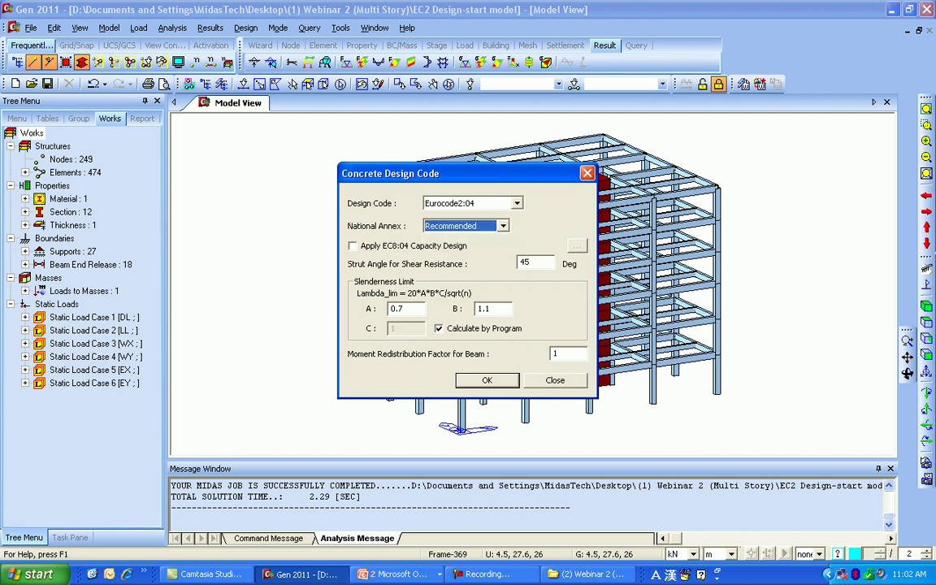
Step: Look through the available concrete design codes, from Eurocode2:04 down the list and back
{"action": "left_click", "coordinate": [517, 203]}
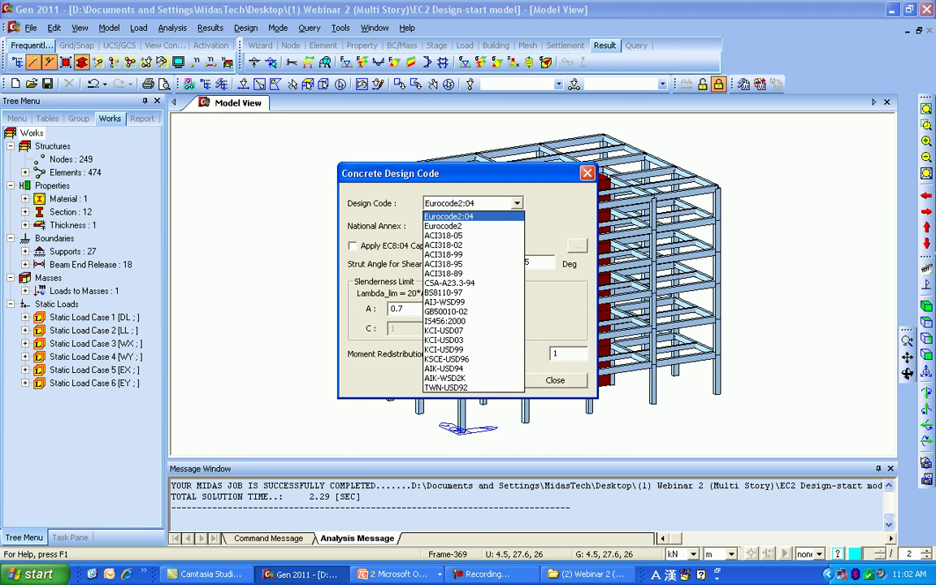
{"action": "key", "text": "Down"}
{"action": "key", "text": "Down"}
{"action": "key", "text": "Down"}
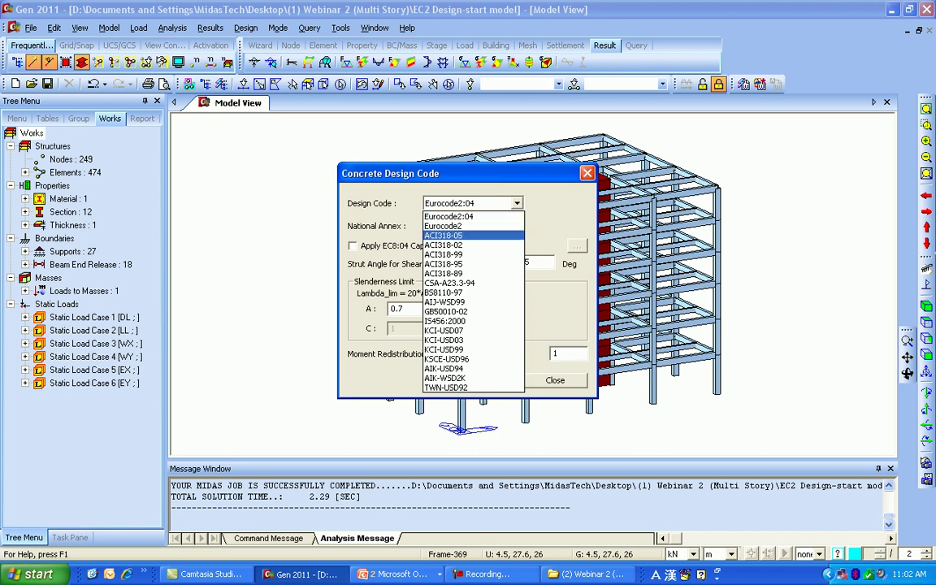
{"action": "key", "text": "Up"}
{"action": "key", "text": "Up"}
{"action": "key", "text": "Up"}
{"action": "key", "text": "Down"}
{"action": "key", "text": "Down"}
{"action": "key", "text": "Down"}
{"action": "key", "text": "Down"}
{"action": "key", "text": "Down"}
{"action": "key", "text": "Down"}
{"action": "key", "text": "Down"}
{"action": "key", "text": "Down"}
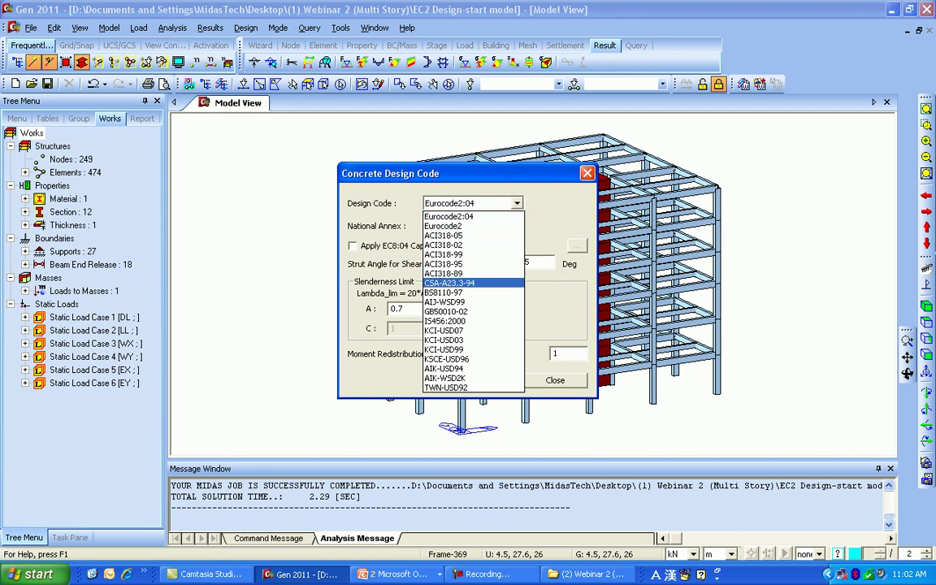
{"action": "key", "text": "Down"}
{"action": "key", "text": "Down"}
{"action": "key", "text": "Down"}
{"action": "key", "text": "Down"}
{"action": "key", "text": "Down"}
{"action": "key", "text": "Down"}
{"action": "key", "text": "Down"}
{"action": "key", "text": "Down"}
{"action": "key", "text": "Down"}
{"action": "key", "text": "Down"}
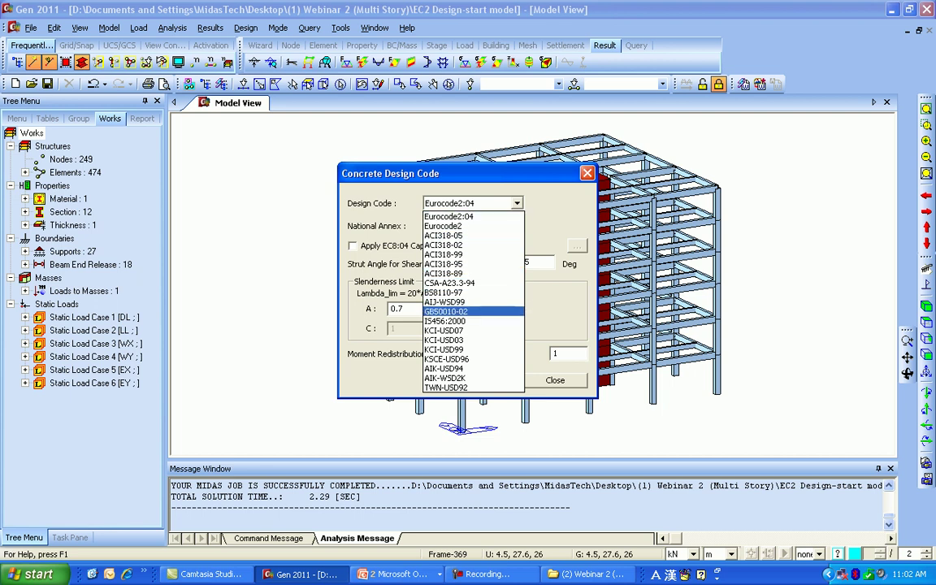
{"action": "key", "text": "Up"}
{"action": "key", "text": "Up"}
{"action": "key", "text": "Up"}
{"action": "key", "text": "Up"}
{"action": "key", "text": "Up"}
{"action": "key", "text": "Up"}
{"action": "key", "text": "Up"}
{"action": "key", "text": "Up"}
{"action": "key", "text": "Up"}
{"action": "key", "text": "Up"}
{"action": "key", "text": "Up"}
{"action": "key", "text": "Up"}
{"action": "key", "text": "Up"}
{"action": "key", "text": "Up"}
{"action": "key", "text": "Up"}
{"action": "key", "text": "Up"}
{"action": "key", "text": "Up"}
{"action": "key", "text": "Up"}
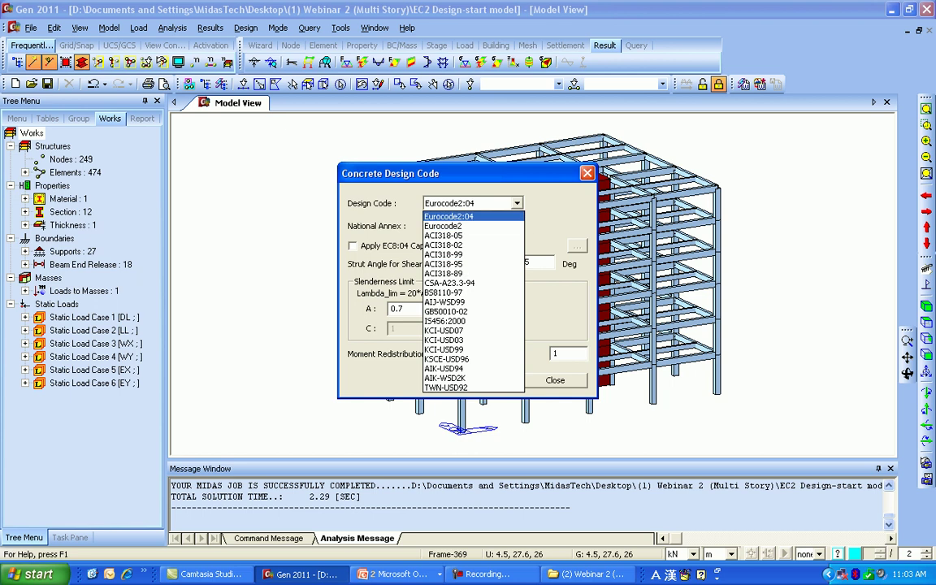
Step: Keep Eurocode2:04 as the concrete design code and apply the settings
{"action": "key", "text": "Return"}
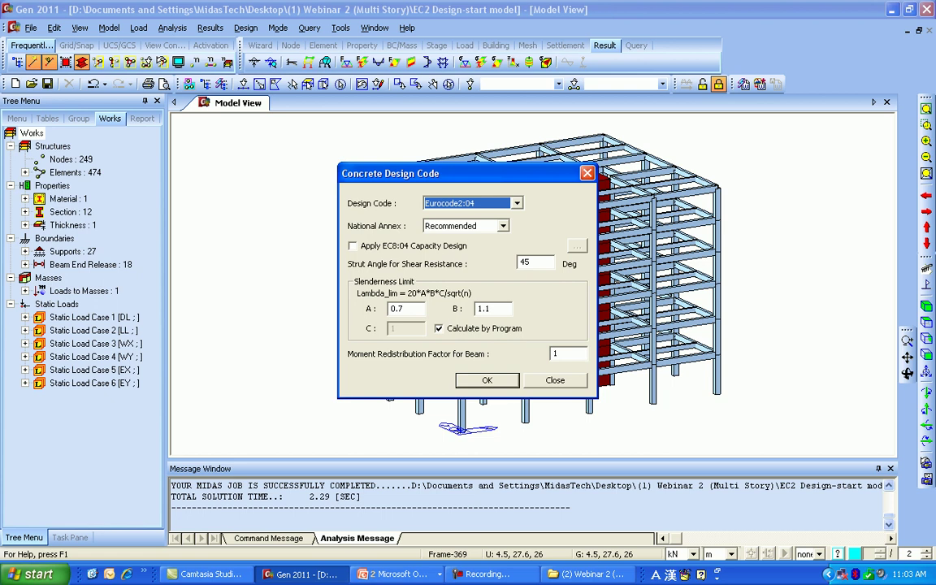
{"action": "key", "text": "Return"}
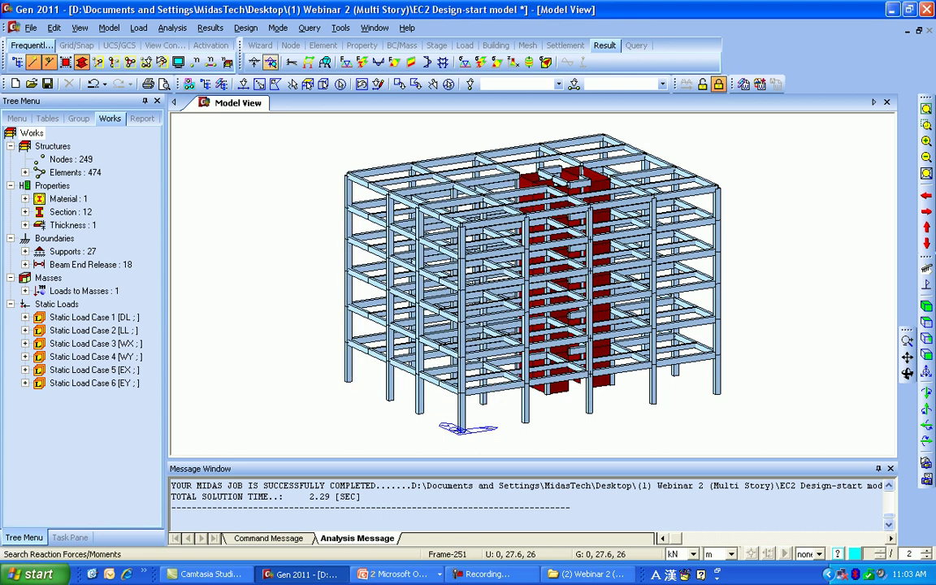
Step: Define the frame as Braced | Non-sway in the X and Y directions with the 3-D design type
{"action": "left_click", "coordinate": [245, 28]}
{"action": "mouse_move", "coordinate": [295, 43]}
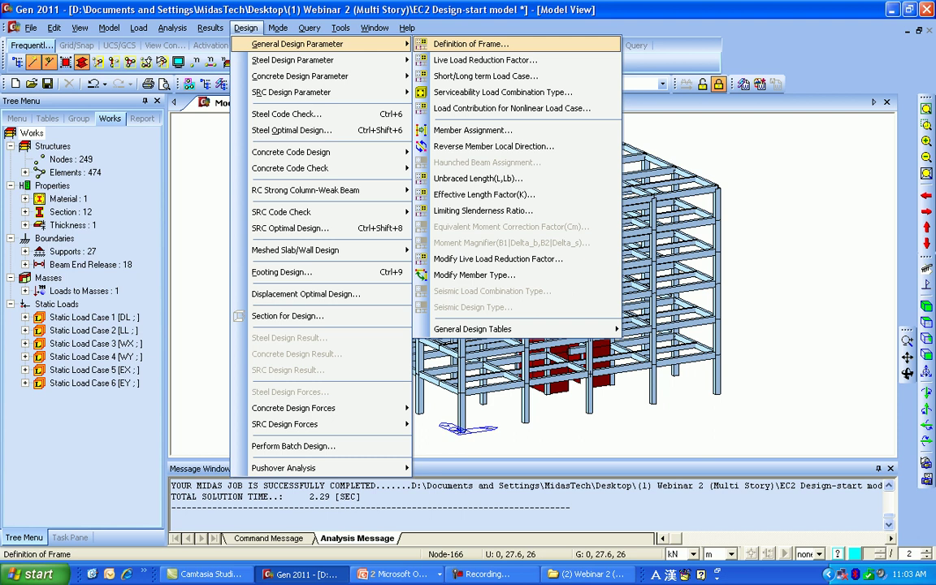
{"action": "left_click", "coordinate": [471, 43]}
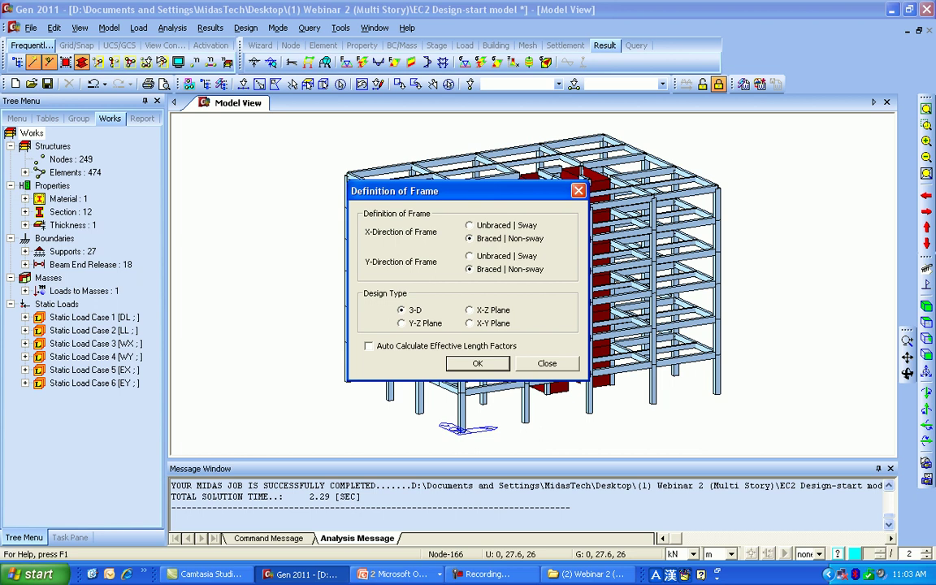
{"action": "left_click", "coordinate": [477, 363]}
Step: Highlight the two elements of the roof-corner edge beam and the secondary beam framing into it, and clear the selection
{"action": "left_click", "coordinate": [926, 126]}
{"action": "left_click_drag", "start_coordinate": [322, 156], "coordinate": [437, 248]}
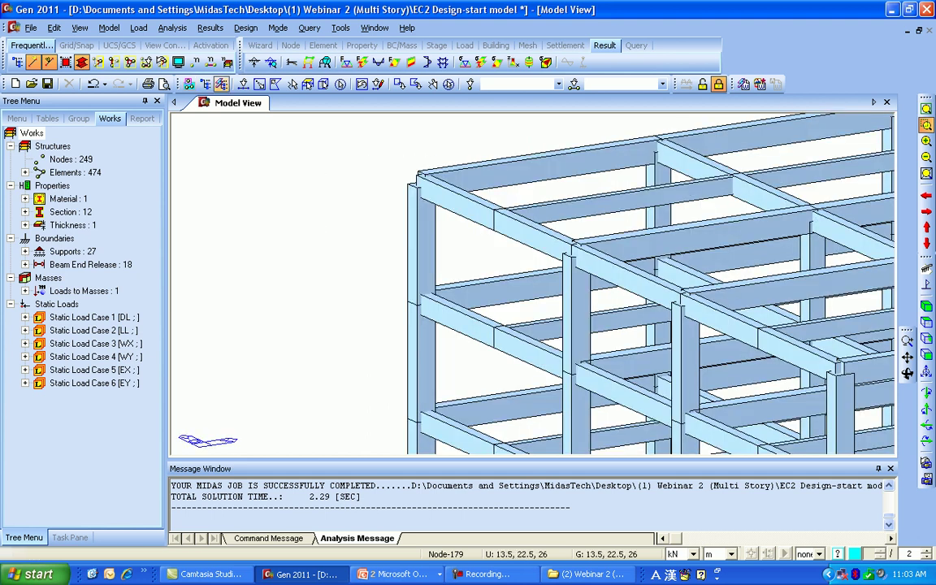
{"action": "left_click", "coordinate": [454, 203]}
{"action": "left_click", "coordinate": [634, 199]}
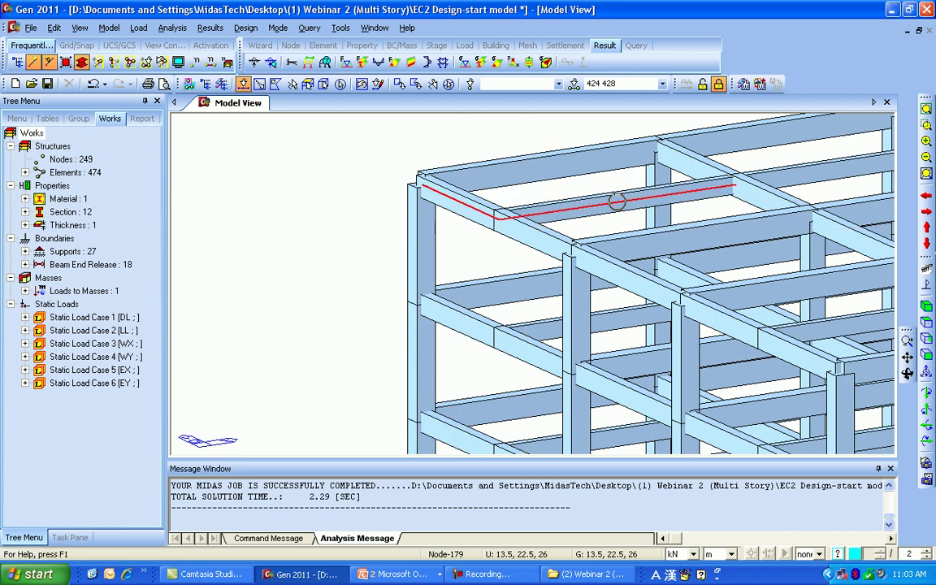
{"action": "left_click", "coordinate": [609, 209]}
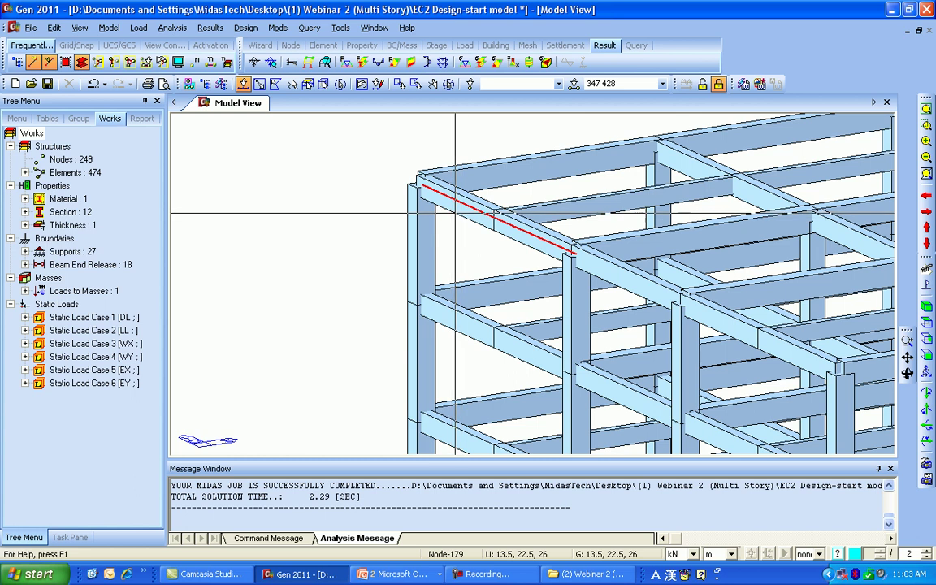
{"action": "left_click", "coordinate": [569, 210]}
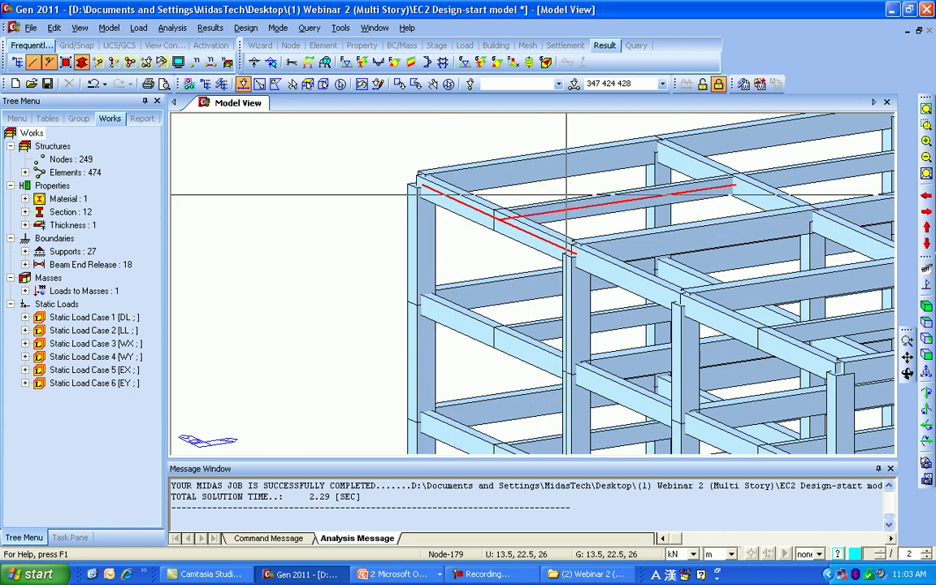
{"action": "left_click", "coordinate": [469, 208]}
{"action": "left_click", "coordinate": [537, 237]}
{"action": "left_click", "coordinate": [545, 210]}
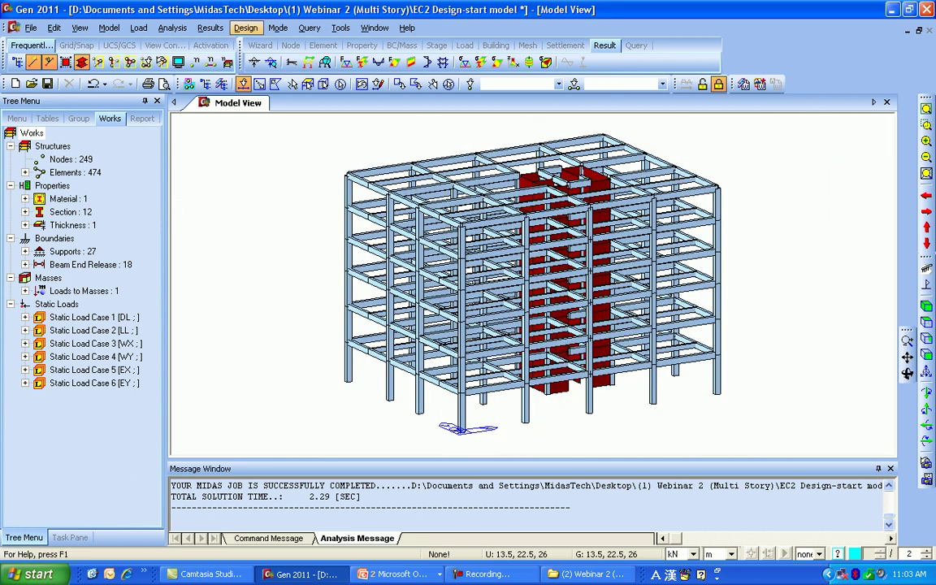
Step: Apply automatic design member assignment to all elements of the model
{"action": "left_click", "coordinate": [245, 27]}
{"action": "mouse_move", "coordinate": [298, 44]}
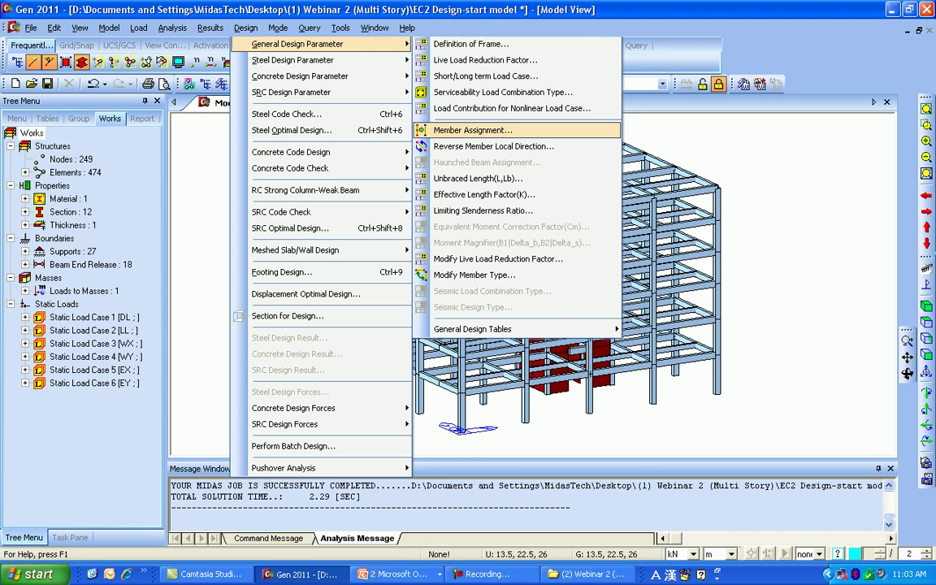
{"action": "left_click", "coordinate": [472, 130]}
{"action": "left_click_drag", "start_coordinate": [153, 284], "coordinate": [154, 308]}
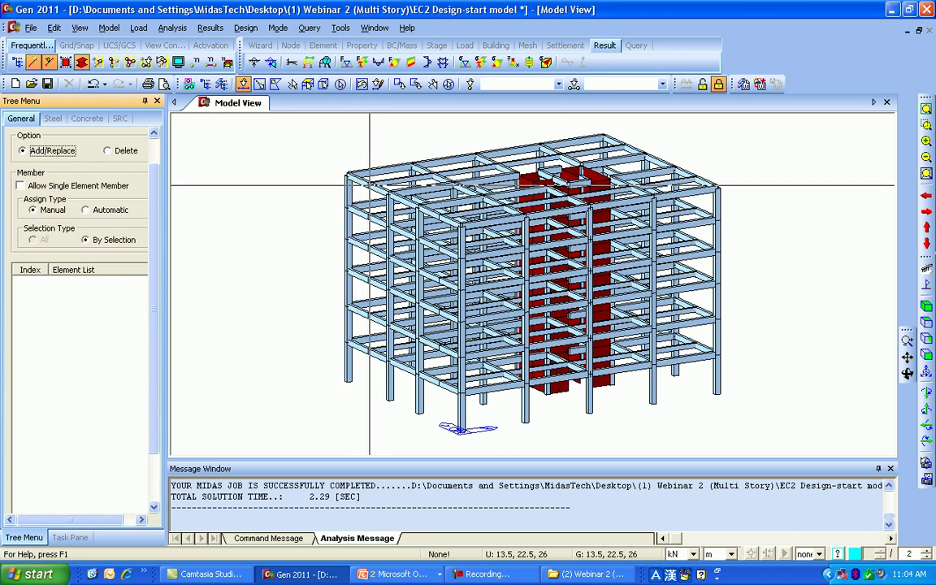
{"action": "left_click", "coordinate": [86, 211]}
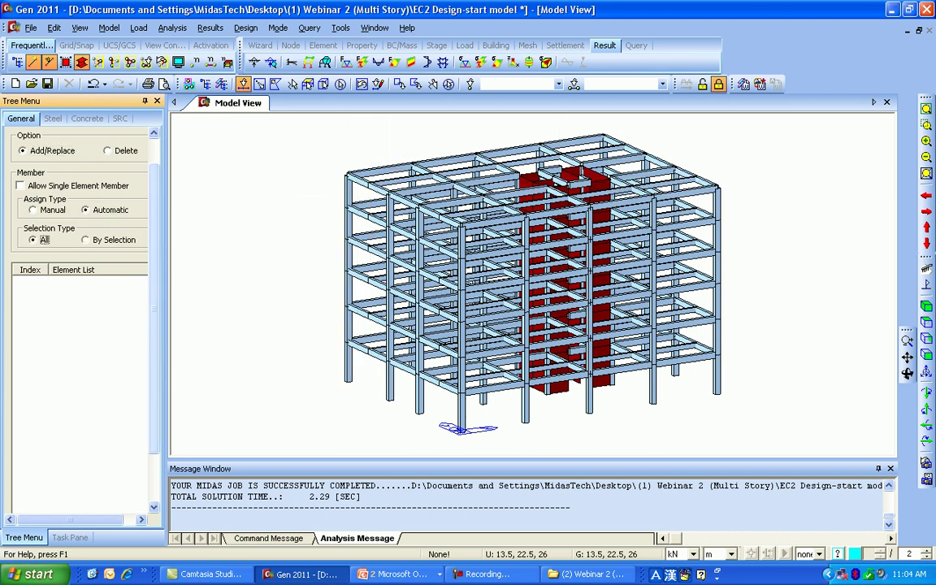
{"action": "left_click", "coordinate": [32, 239]}
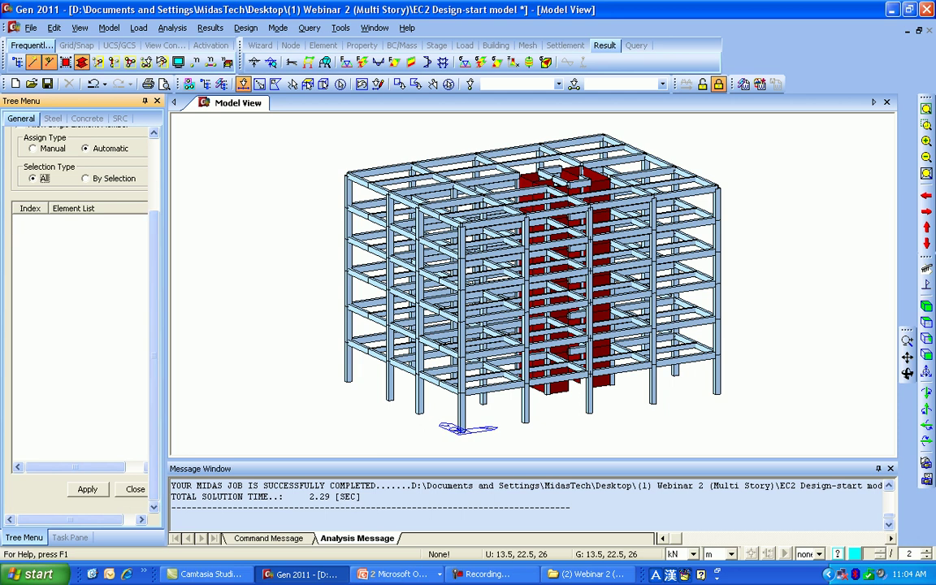
{"action": "left_click", "coordinate": [87, 489]}
Step: Examine the assigned members one by one in the element list against the model, and close the member assignment
{"action": "key", "text": "Down"}
{"action": "key", "text": "Down"}
{"action": "key", "text": "Down"}
{"action": "key", "text": "Down"}
{"action": "key", "text": "Down"}
{"action": "key", "text": "Down"}
{"action": "key", "text": "Down"}
{"action": "key", "text": "Down"}
{"action": "key", "text": "Down"}
{"action": "key", "text": "Down"}
{"action": "key", "text": "Down"}
{"action": "key", "text": "Down"}
{"action": "key", "text": "Down"}
{"action": "key", "text": "Down"}
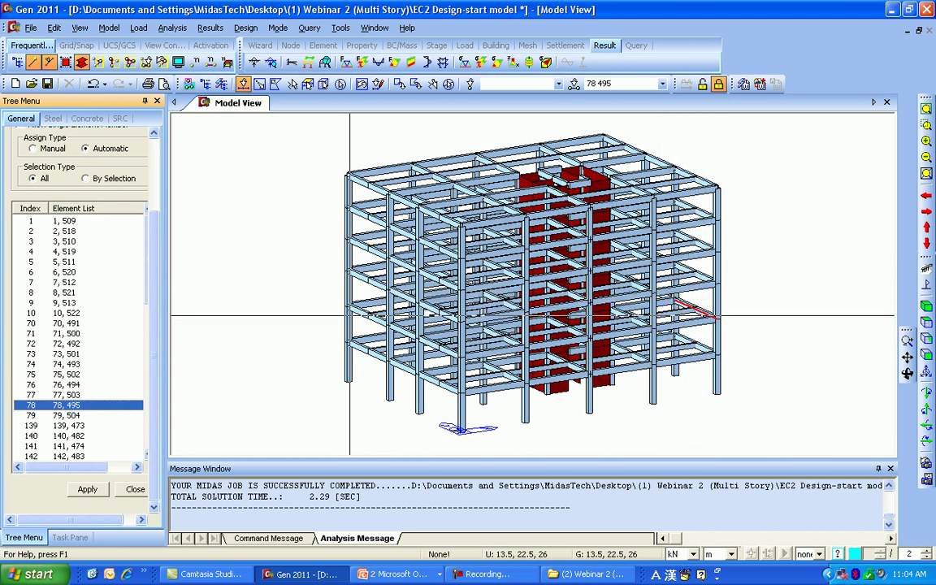
{"action": "key", "text": "Down"}
{"action": "key", "text": "Down"}
{"action": "key", "text": "Down"}
{"action": "key", "text": "Down"}
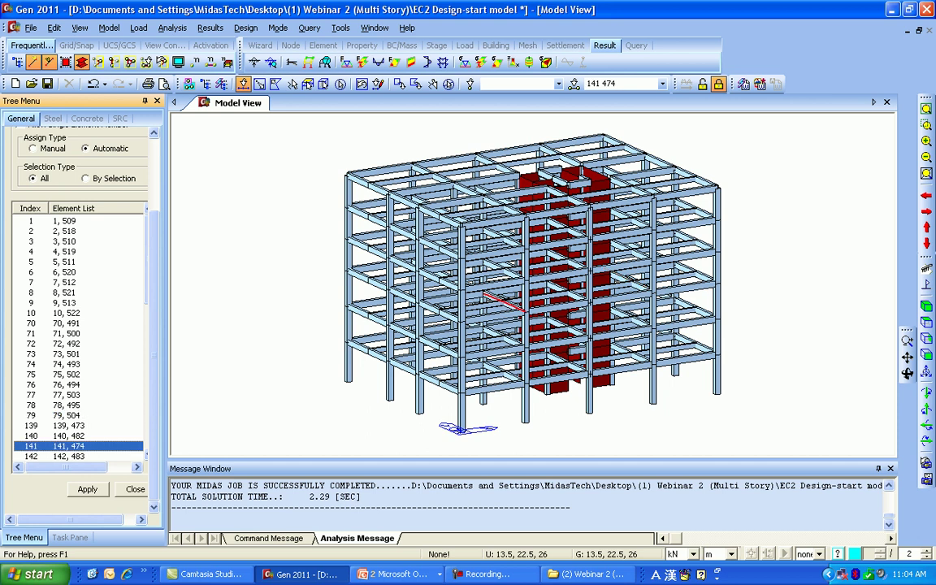
{"action": "key", "text": "Escape"}
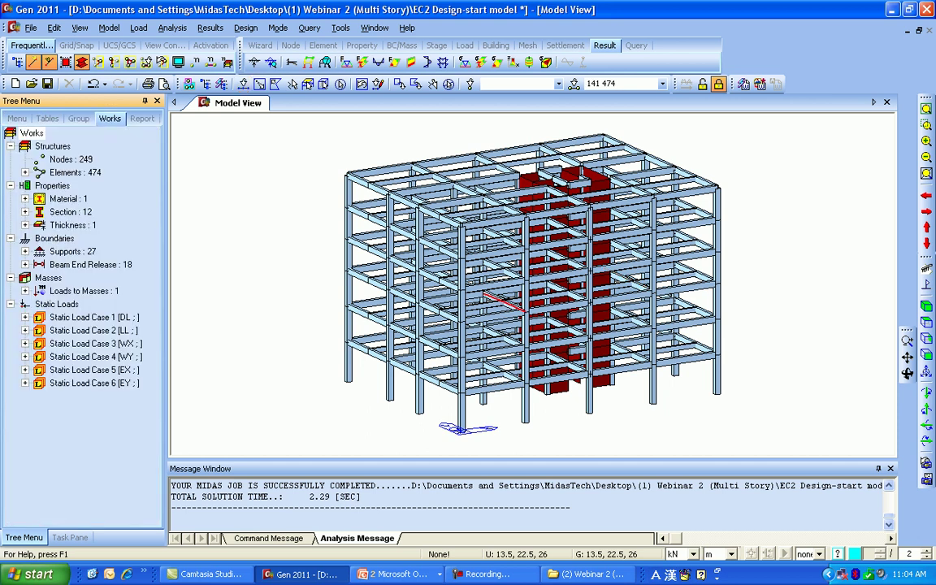
Step: Start modifying the live load reduction factor and set it to apply to all forces
{"action": "left_click", "coordinate": [245, 27]}
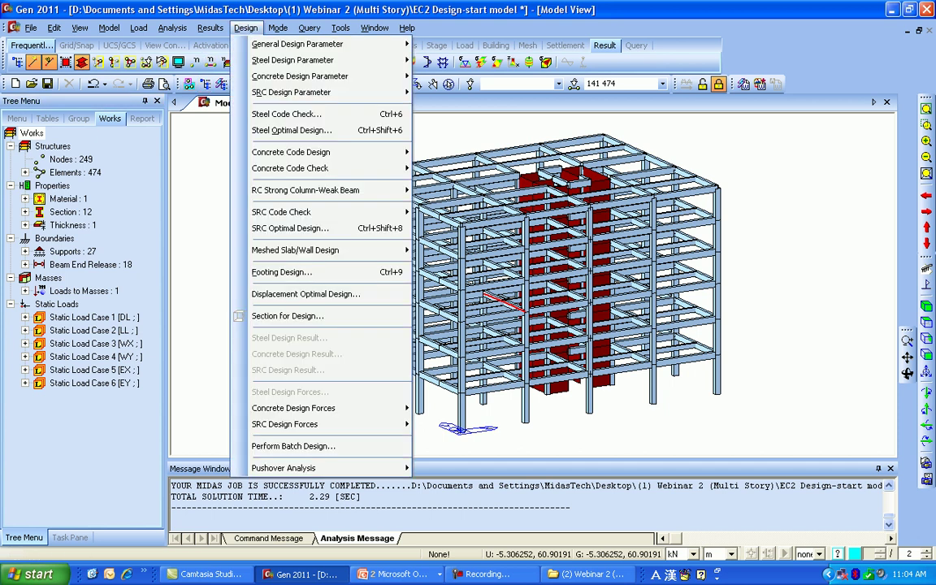
{"action": "mouse_move", "coordinate": [324, 44]}
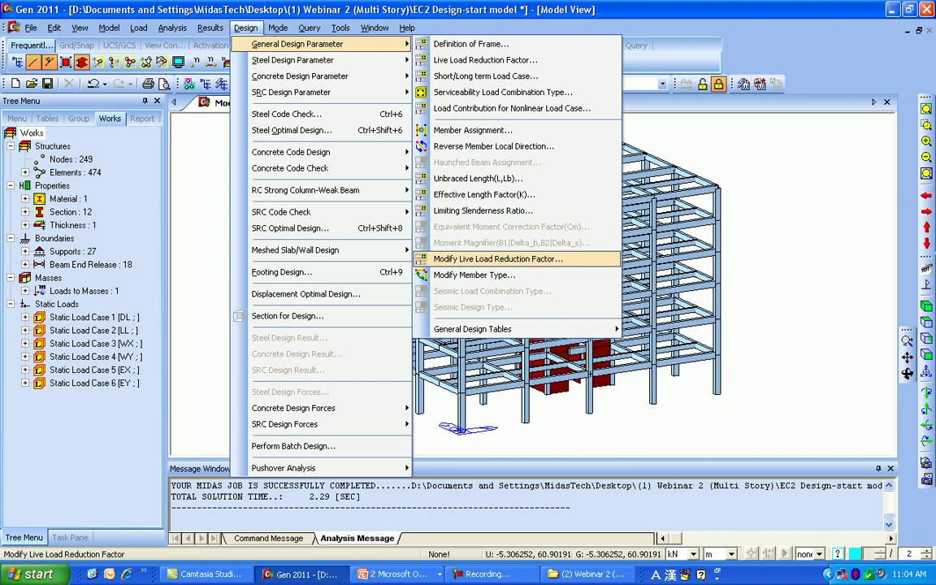
{"action": "left_click", "coordinate": [498, 259]}
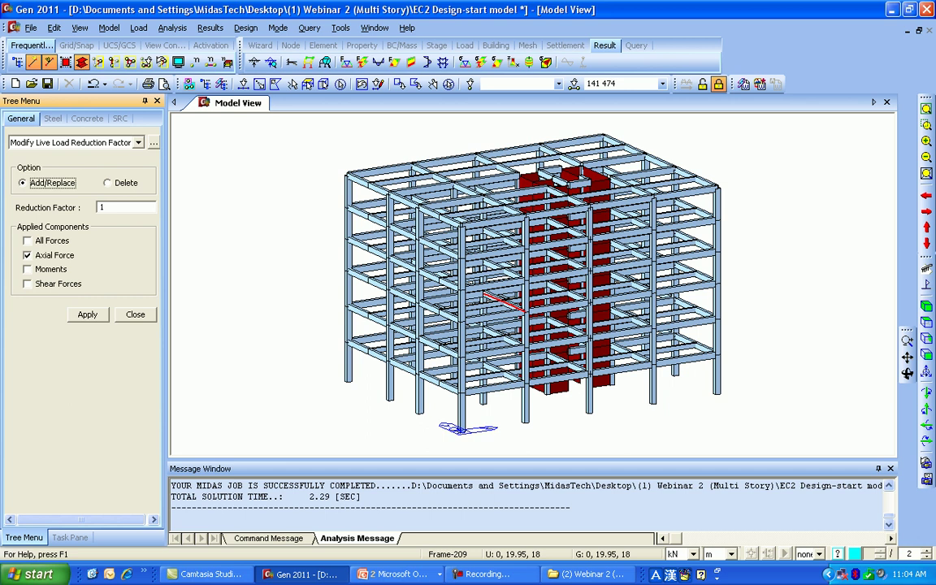
{"action": "key", "text": "Tab"}
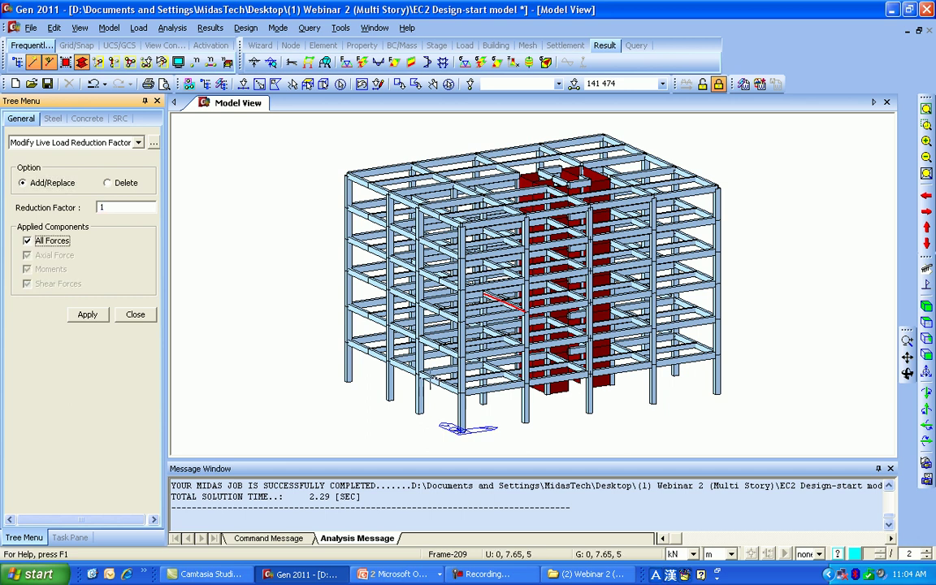
Step: Assign a live load reduction factor of 0.82 to the columns and walls above story 1F
{"action": "left_click", "coordinate": [448, 83]}
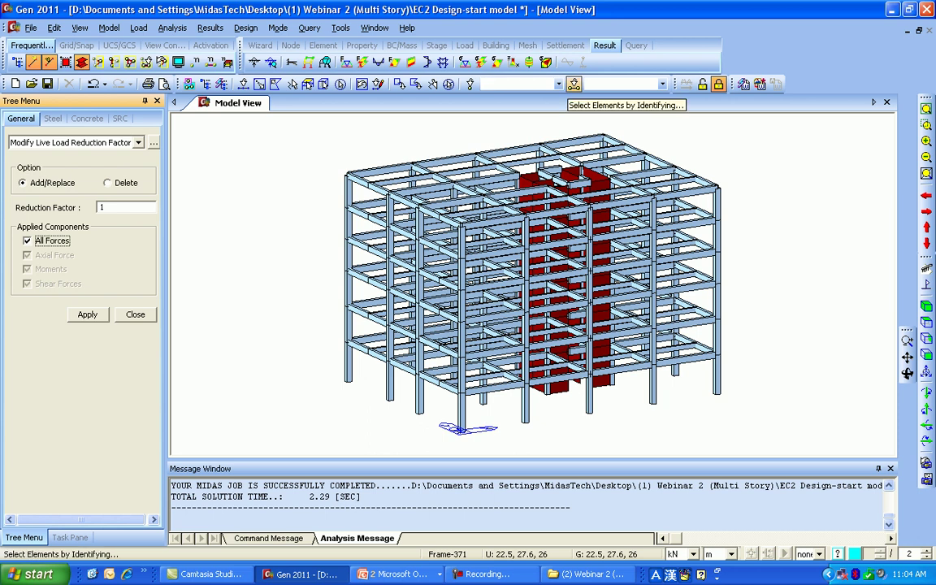
{"action": "left_click", "coordinate": [574, 84]}
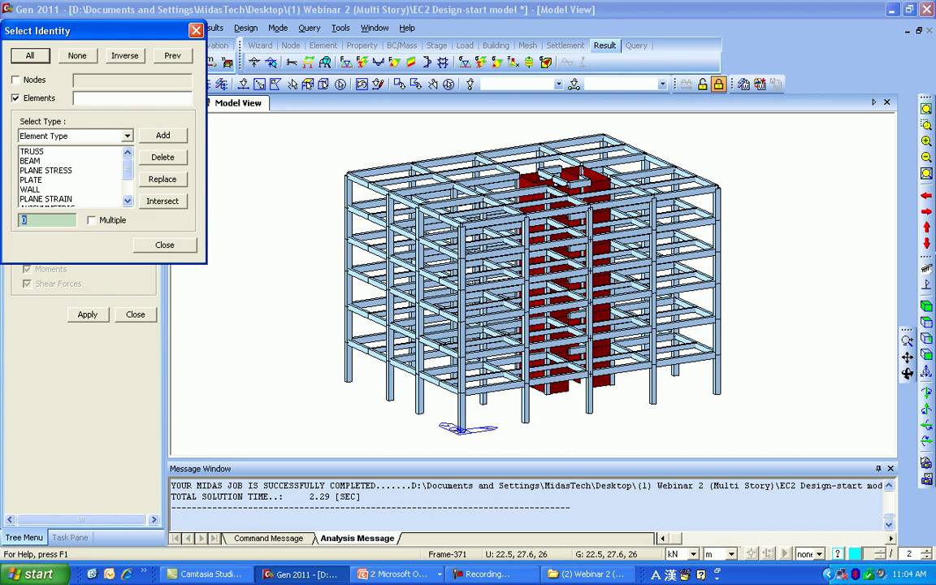
{"action": "left_click", "coordinate": [127, 136]}
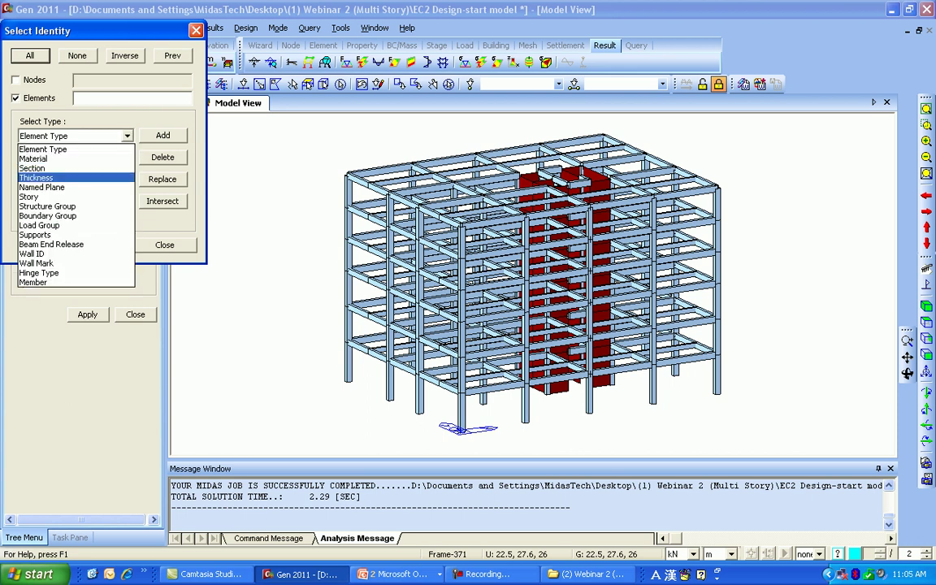
{"action": "left_click", "coordinate": [30, 196]}
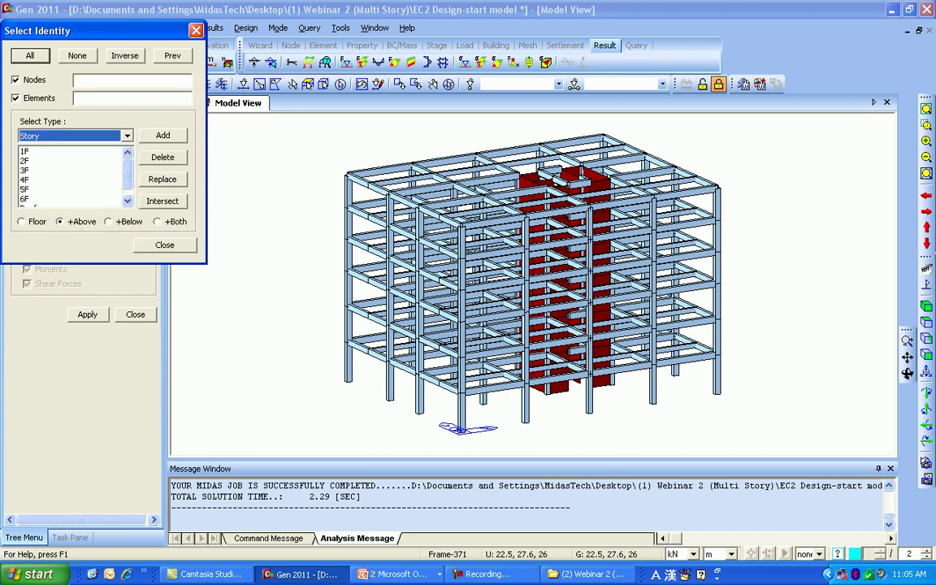
{"action": "left_click", "coordinate": [25, 151]}
{"action": "left_click", "coordinate": [163, 134]}
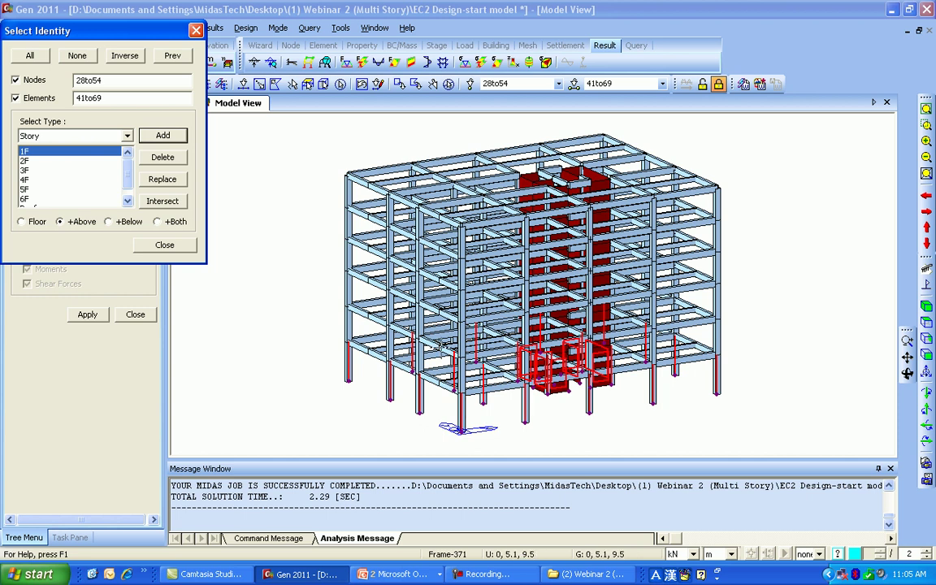
{"action": "left_click", "coordinate": [164, 245]}
{"action": "left_click_drag", "start_coordinate": [107, 207], "coordinate": [98, 207]}
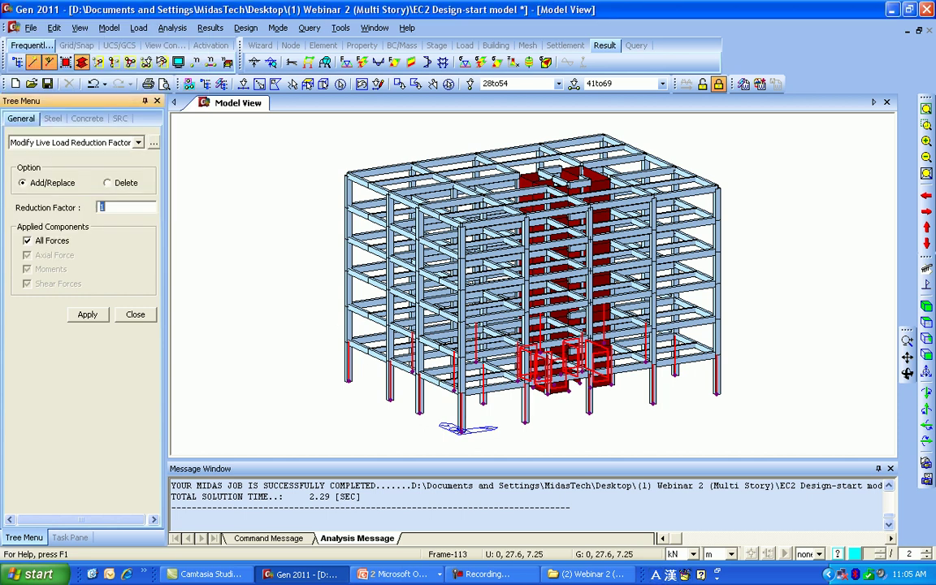
{"action": "type", "text": "0.82"}
{"action": "left_click_drag", "start_coordinate": [119, 208], "coordinate": [97, 207]}
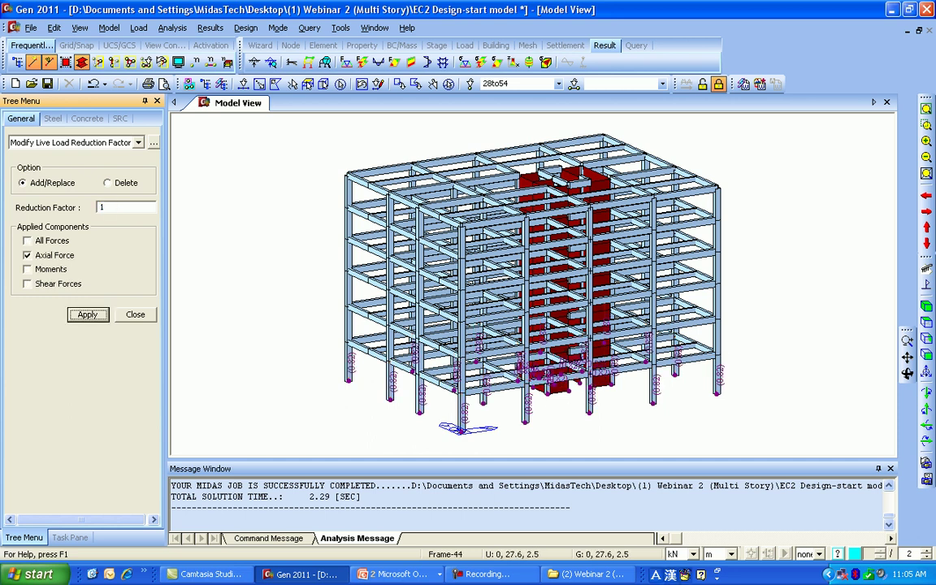
Step: Assign a 0.85 live load reduction factor for all forces to the columns and walls above story 2F, leaving out the floor members
{"action": "left_click", "coordinate": [29, 240]}
{"action": "left_click", "coordinate": [122, 207]}
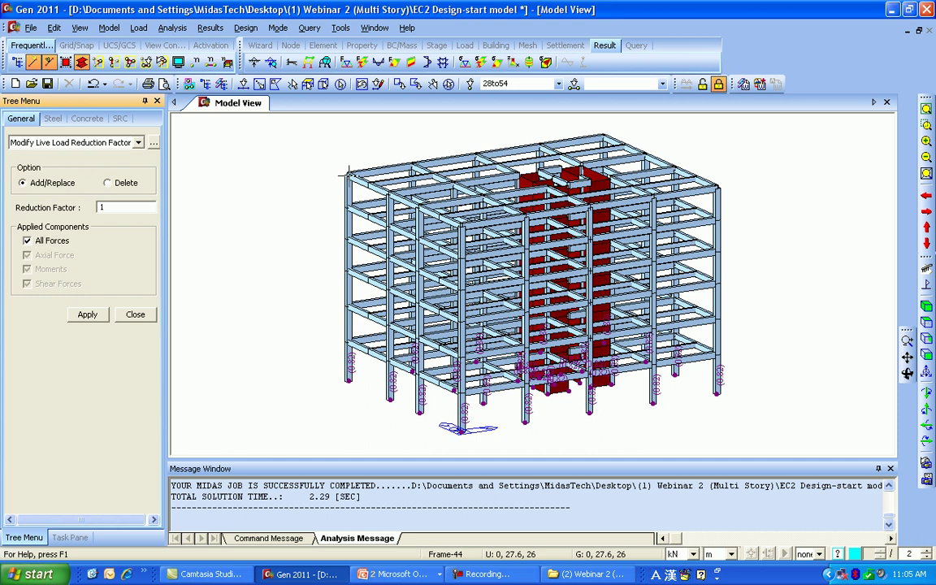
{"action": "left_click", "coordinate": [573, 85]}
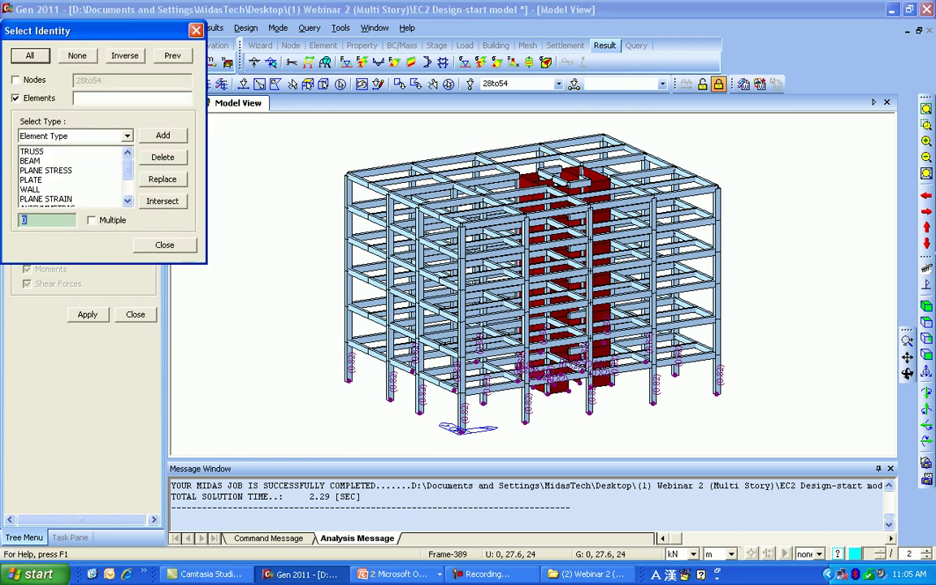
{"action": "left_click", "coordinate": [127, 137]}
{"action": "left_click", "coordinate": [48, 195]}
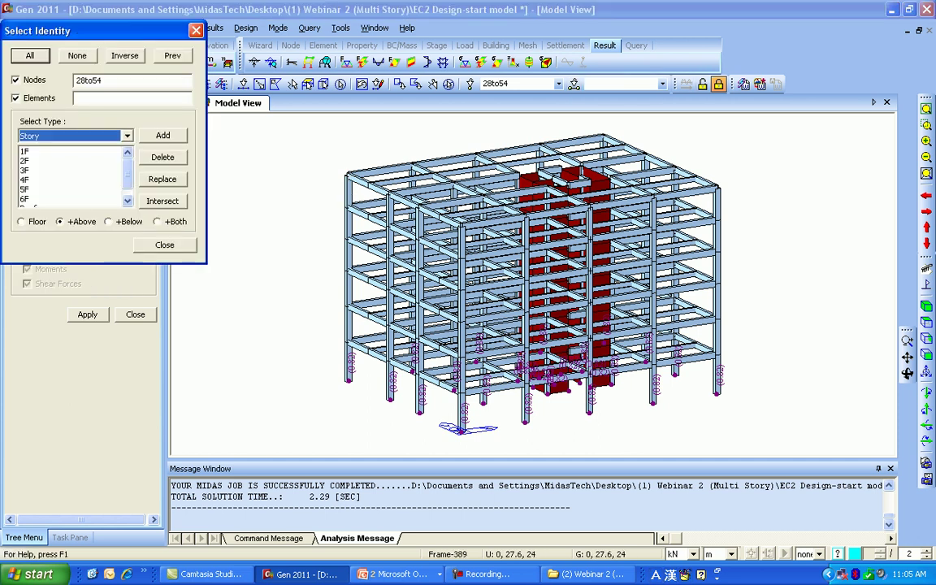
{"action": "left_click", "coordinate": [49, 161]}
{"action": "left_click", "coordinate": [163, 136]}
{"action": "left_click", "coordinate": [21, 222]}
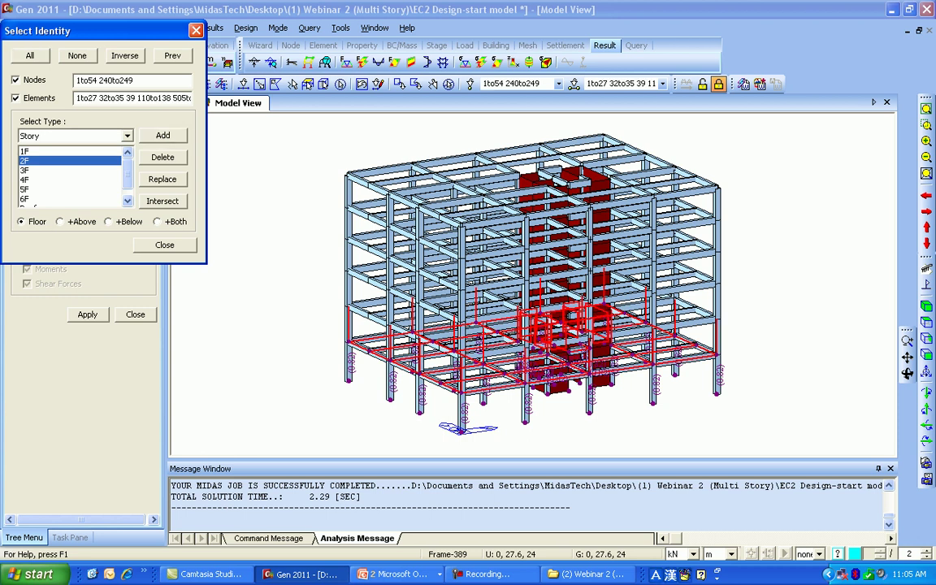
{"action": "left_click", "coordinate": [162, 158]}
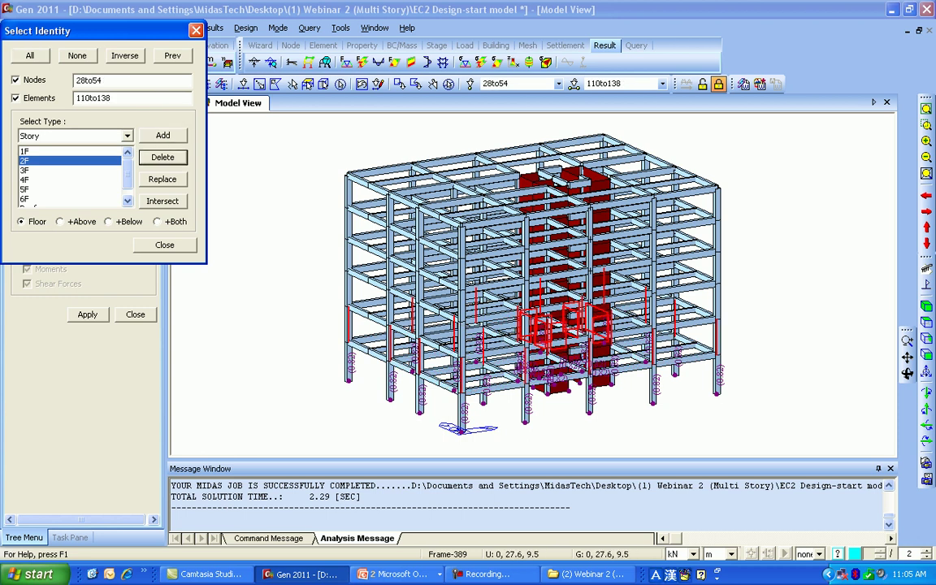
{"action": "left_click", "coordinate": [165, 244]}
{"action": "double_click", "coordinate": [103, 207]}
{"action": "type", "text": "0.85"}
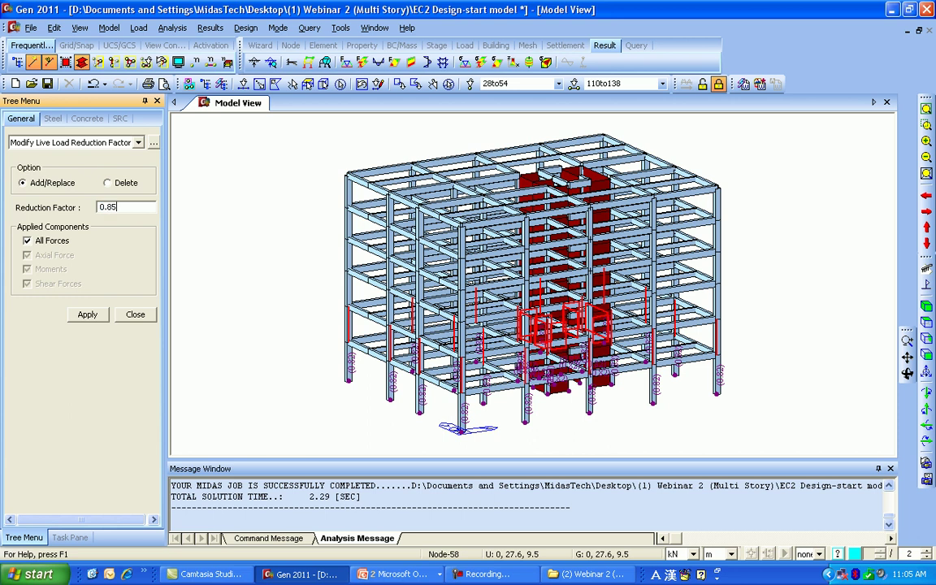
{"action": "left_click", "coordinate": [88, 314]}
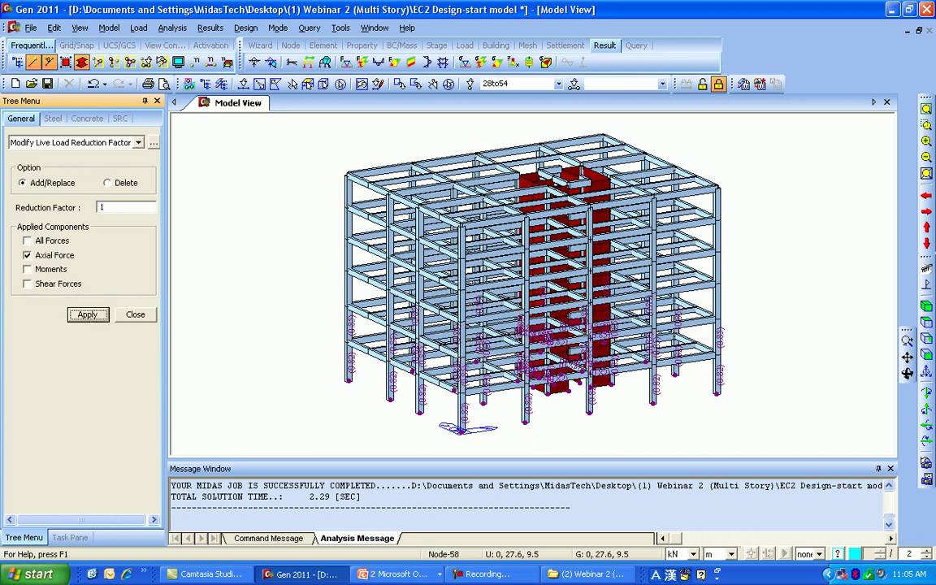
Step: Assign a 0.9 live load reduction factor for all forces to the story 3F columns and walls without floor members, and close the function
{"action": "left_click", "coordinate": [574, 84]}
{"action": "left_click", "coordinate": [126, 136]}
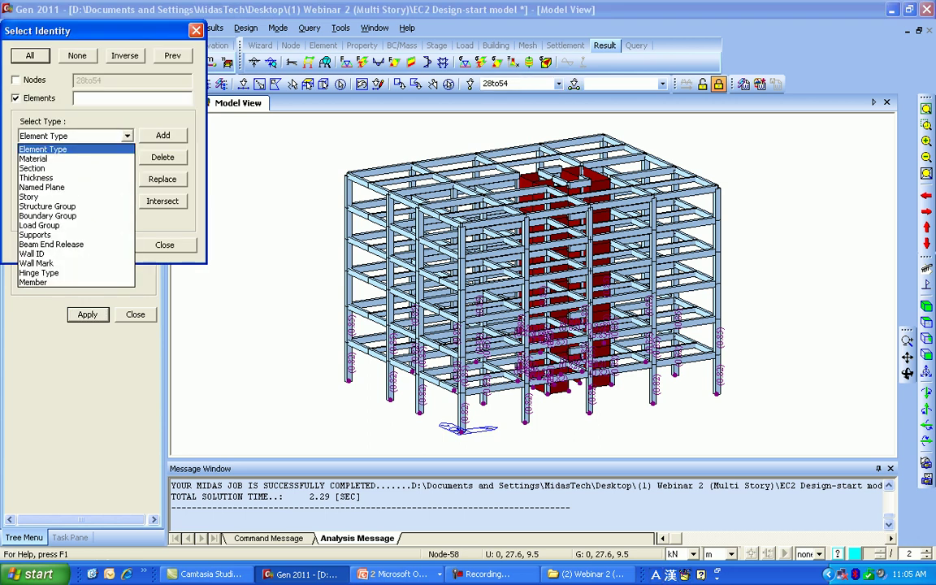
{"action": "left_click", "coordinate": [41, 197]}
{"action": "left_click", "coordinate": [41, 170]}
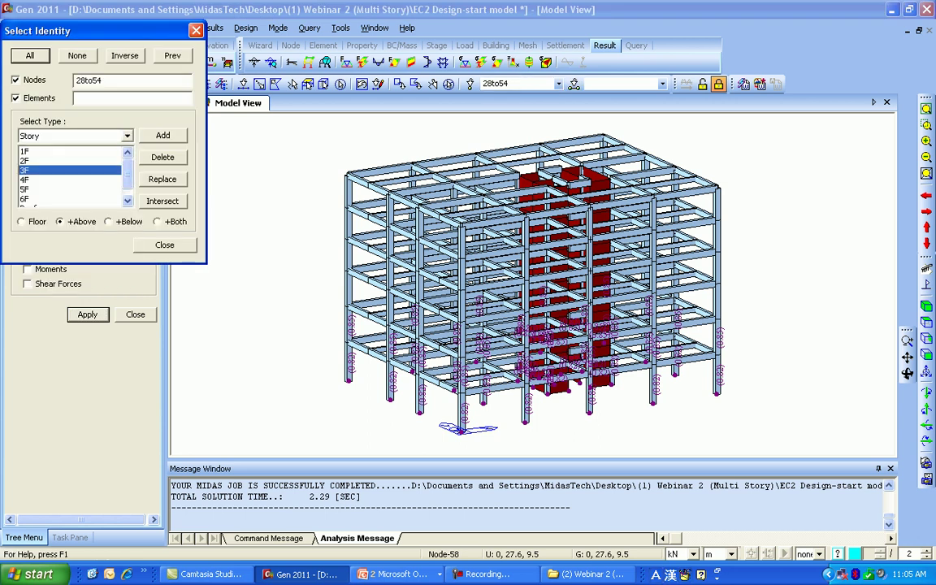
{"action": "left_click", "coordinate": [162, 135]}
{"action": "left_click", "coordinate": [21, 221]}
{"action": "left_click", "coordinate": [162, 157]}
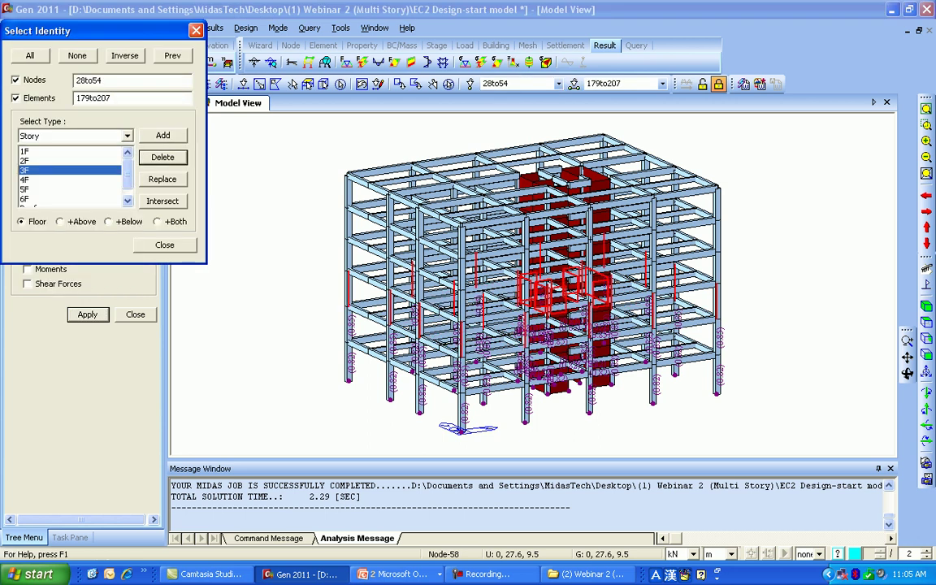
{"action": "left_click", "coordinate": [164, 245]}
{"action": "left_click", "coordinate": [27, 240]}
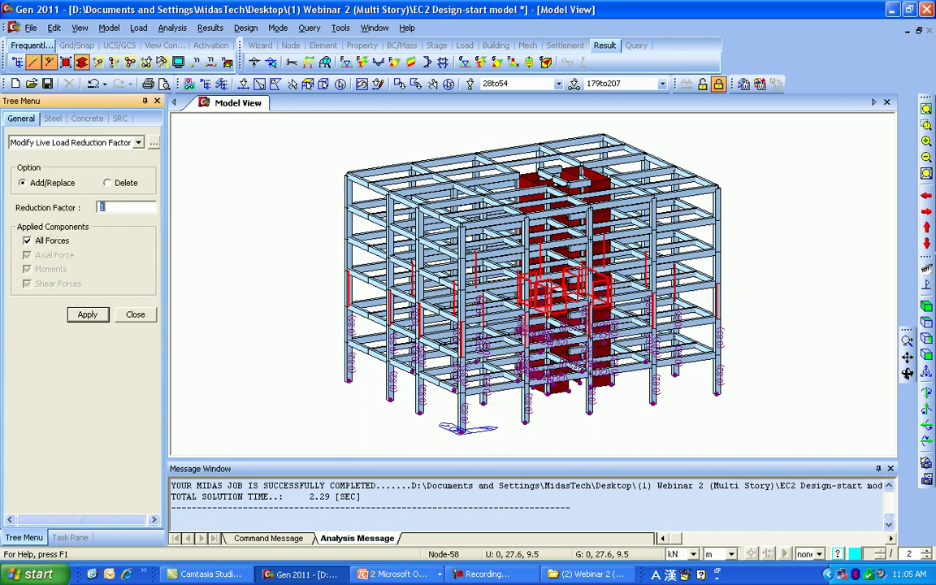
{"action": "type", "text": "0.9"}
{"action": "left_click", "coordinate": [87, 314]}
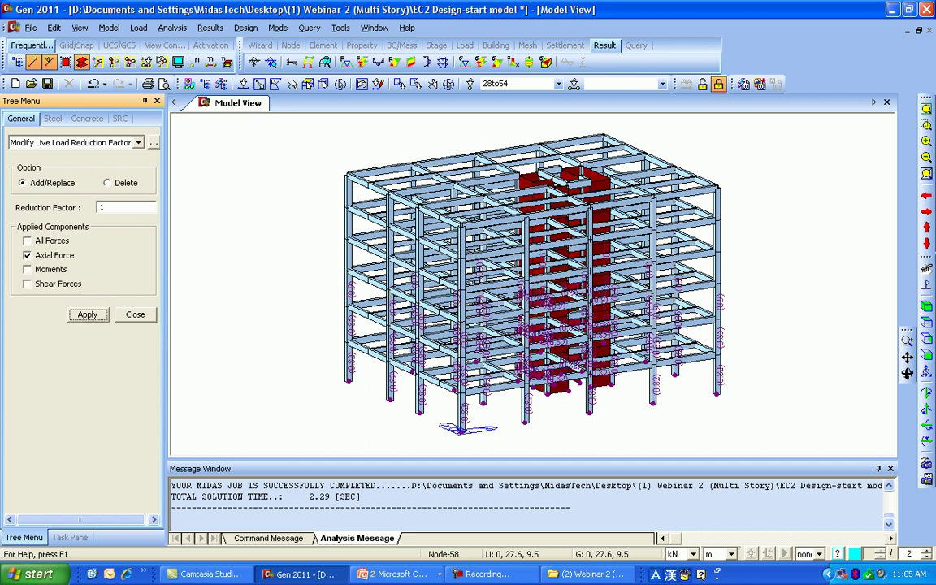
{"action": "left_click", "coordinate": [136, 314]}
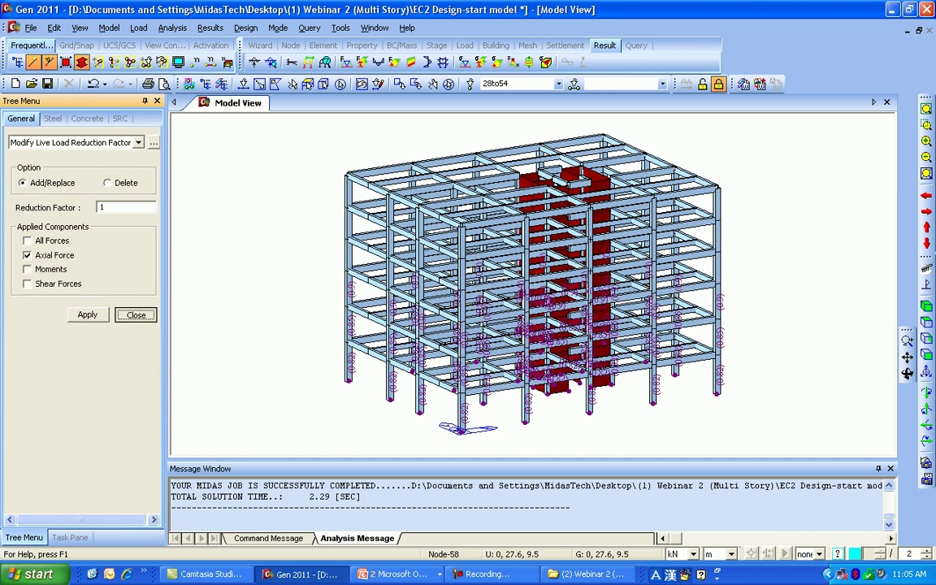
{"action": "key", "text": "Return"}
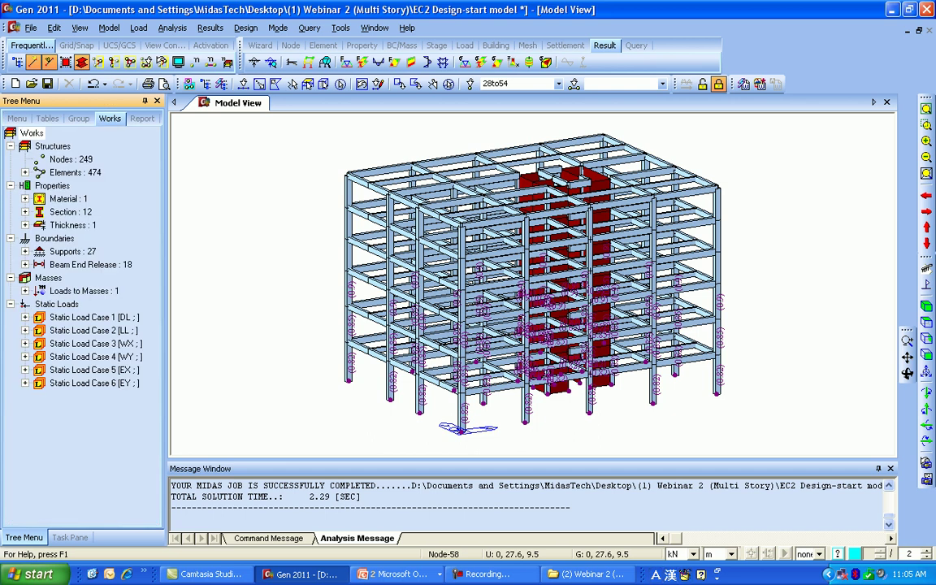
Step: Set the laterally unbraced length to Do not consider in the Unbraced Length(L,Lb) design parameters
{"action": "left_click", "coordinate": [245, 27]}
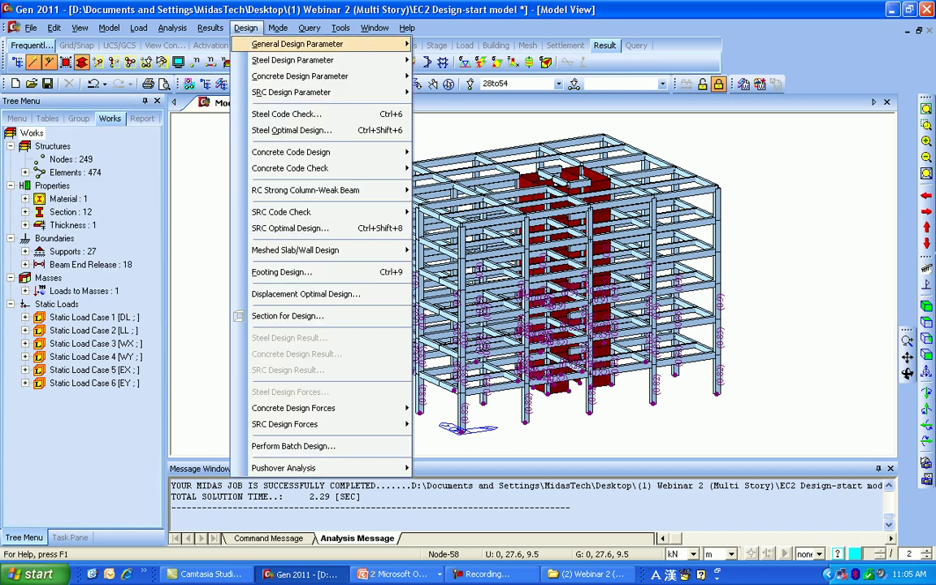
{"action": "mouse_move", "coordinate": [297, 44]}
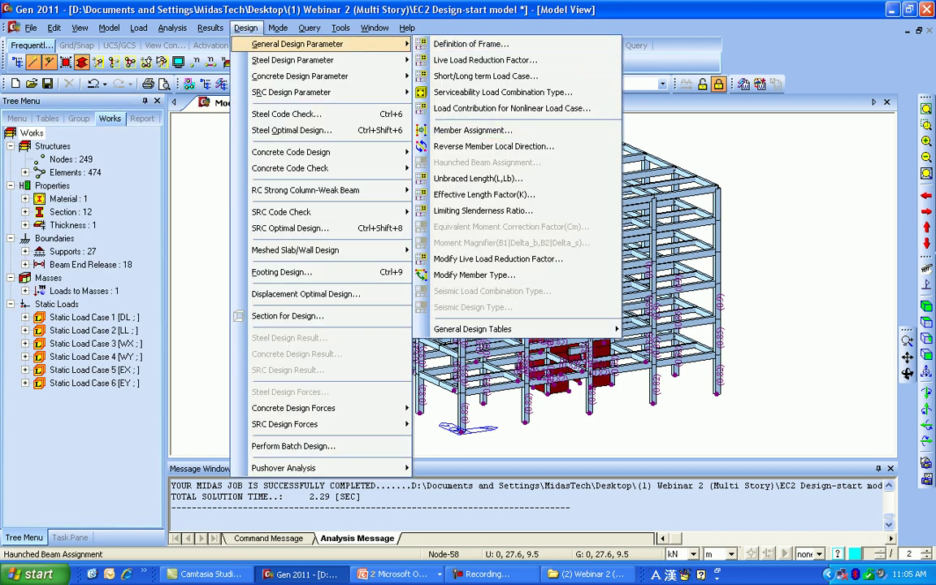
{"action": "key", "text": "Down"}
{"action": "key", "text": "Down"}
{"action": "key", "text": "Down"}
{"action": "key", "text": "Down"}
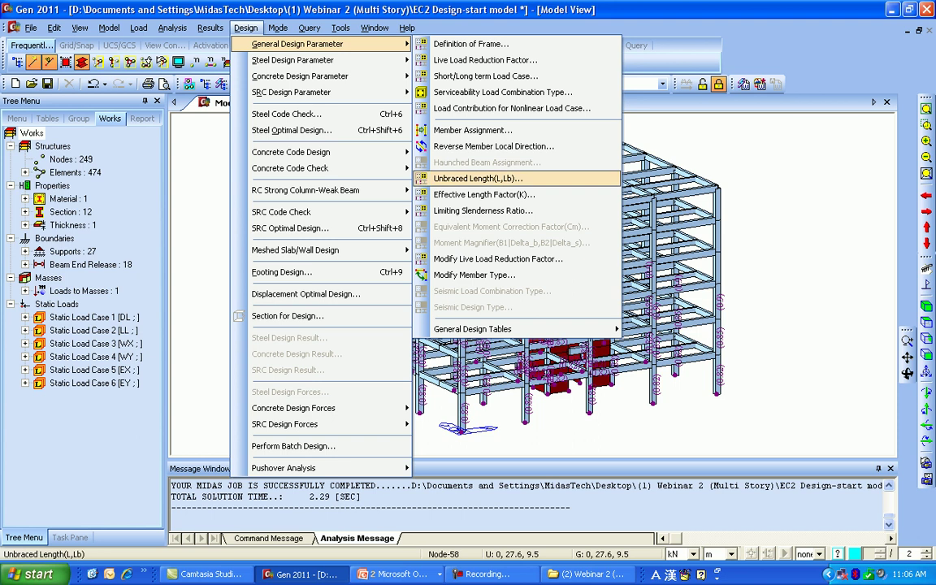
{"action": "key", "text": "Return"}
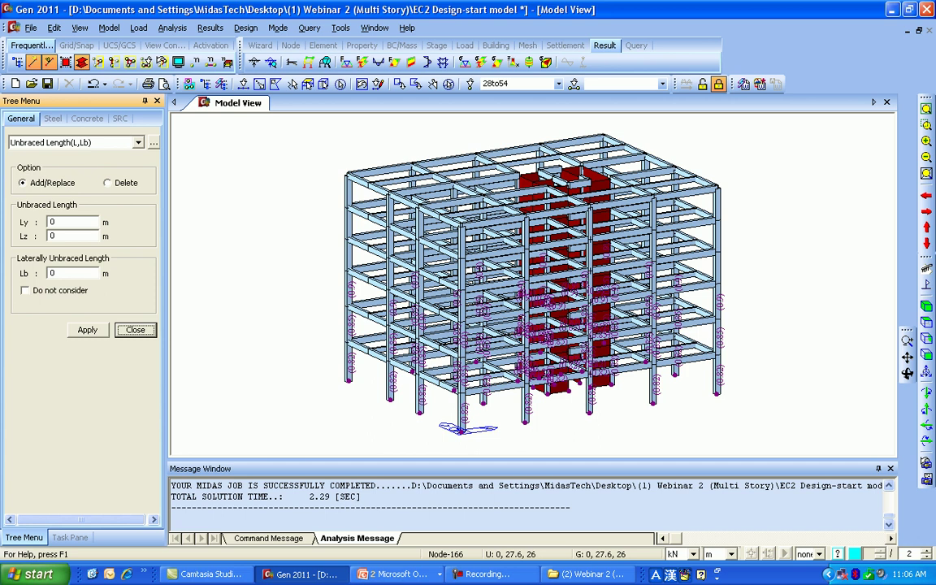
{"action": "double_click", "coordinate": [53, 235]}
{"action": "key", "text": "shift+Tab"}
{"action": "key", "text": "Tab"}
{"action": "key", "text": "Tab"}
{"action": "key", "text": "Tab"}
{"action": "key", "text": "space"}
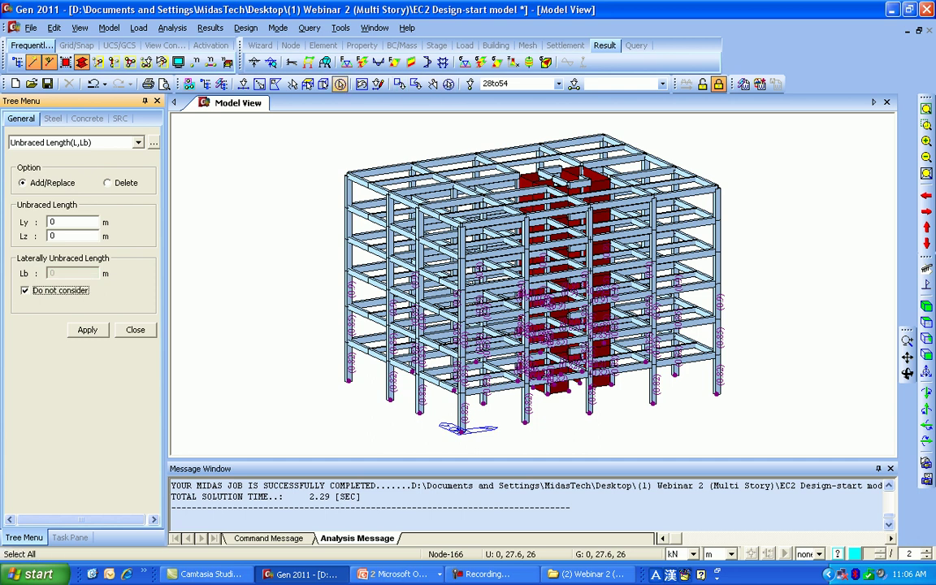
Step: Select the whole model and apply the unbraced length setting to it
{"action": "left_click", "coordinate": [306, 83]}
{"action": "key", "text": "space"}
{"action": "key", "text": "Tab"}
{"action": "key", "text": "Return"}
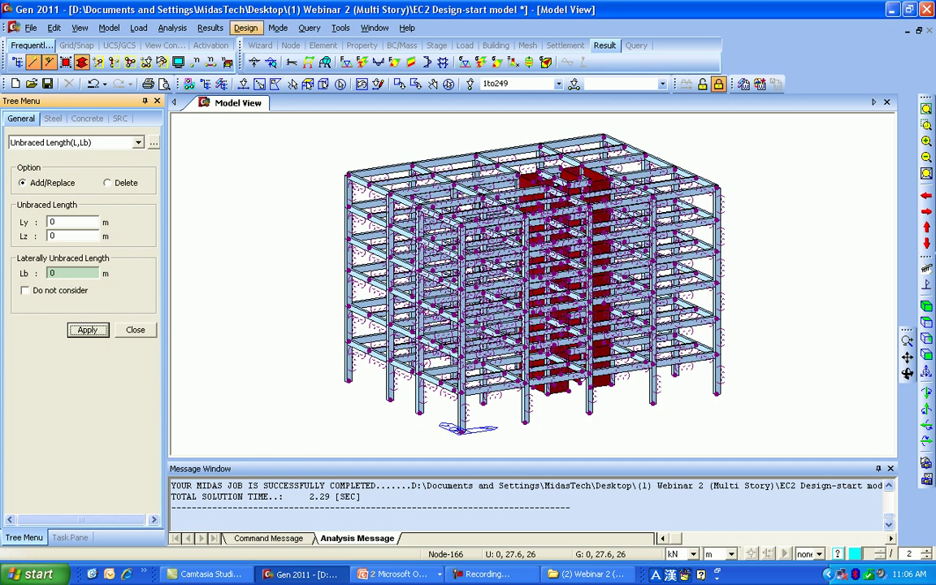
Step: Accept the Eurocode2:04 partial safety factors for material properties: concrete 1.5 and 1.2, steel 1.15 and 1, Alpha_cc 1
{"action": "left_click", "coordinate": [246, 27]}
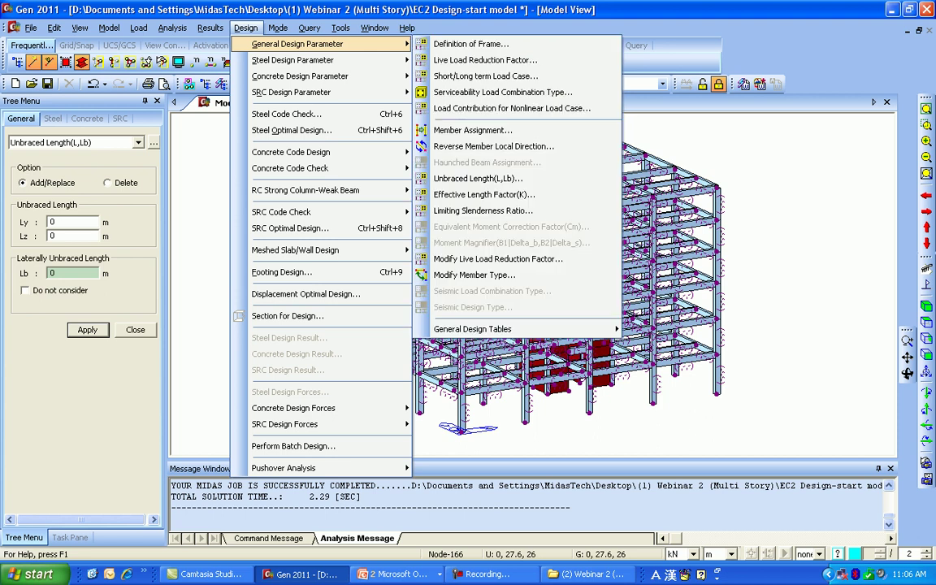
{"action": "mouse_move", "coordinate": [301, 76]}
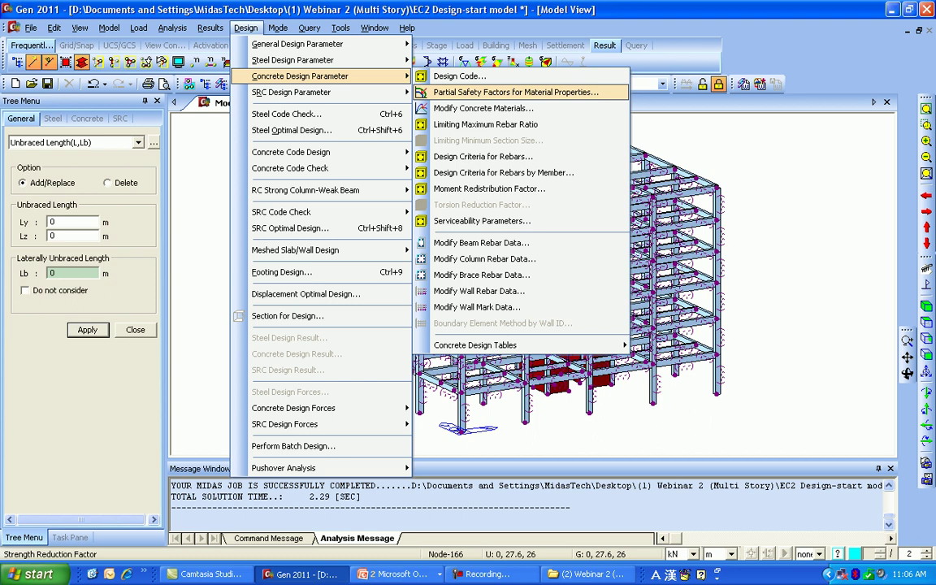
{"action": "left_click", "coordinate": [516, 92]}
{"action": "left_click_drag", "start_coordinate": [468, 174], "coordinate": [366, 162]}
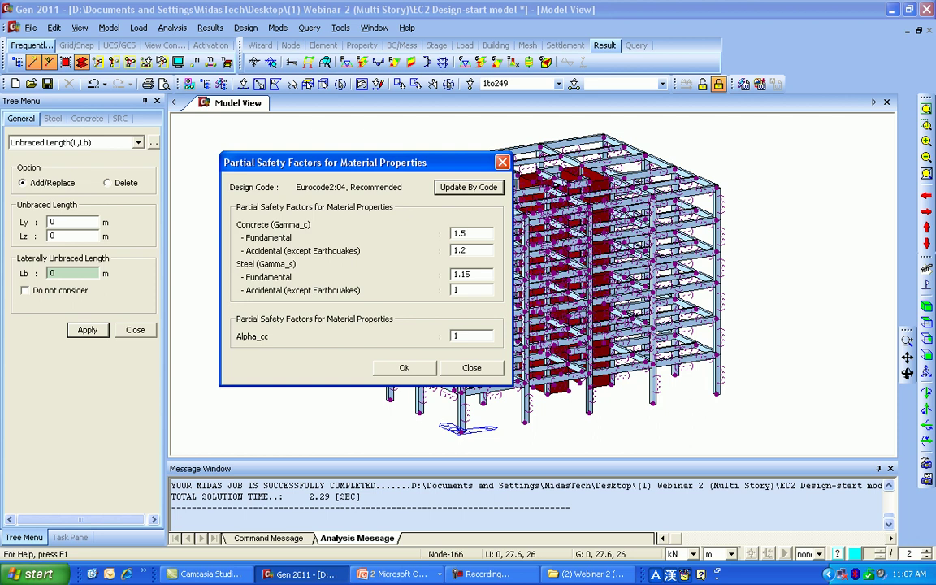
{"action": "left_click", "coordinate": [405, 368]}
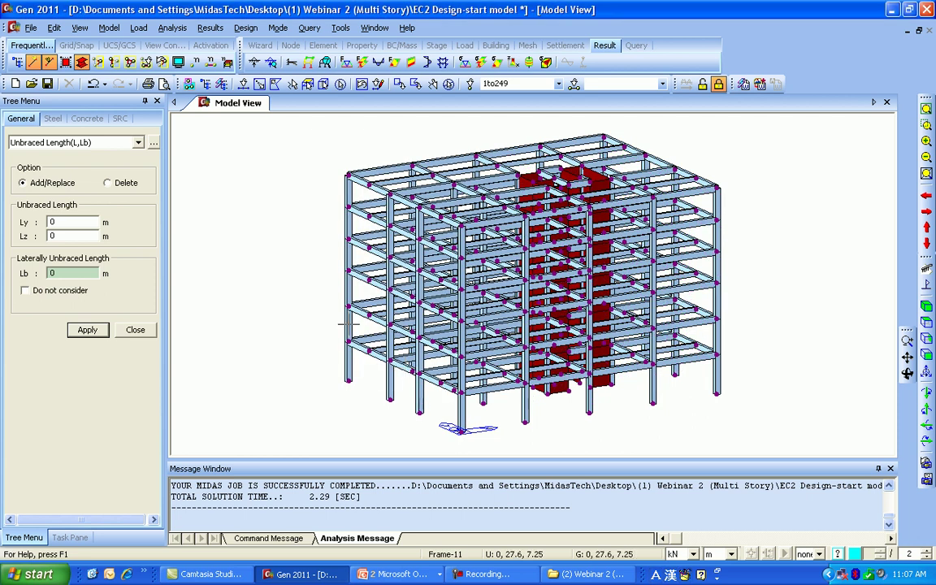
Step: Modify concrete material C30/37 to use EN04(RC) rebar code, with Class B main rebar and Class A sub-rebar
{"action": "left_click", "coordinate": [245, 28]}
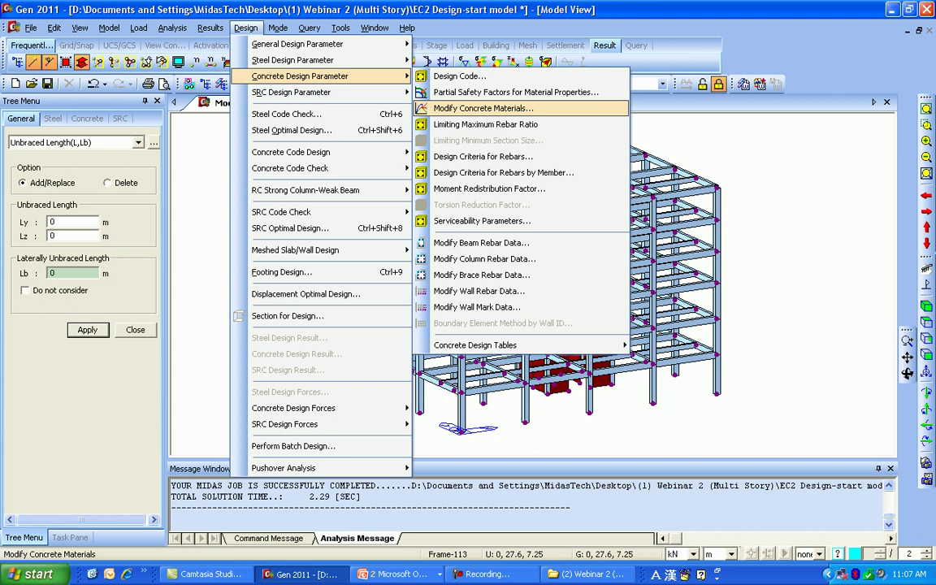
{"action": "left_click", "coordinate": [484, 108]}
{"action": "left_click", "coordinate": [380, 192]}
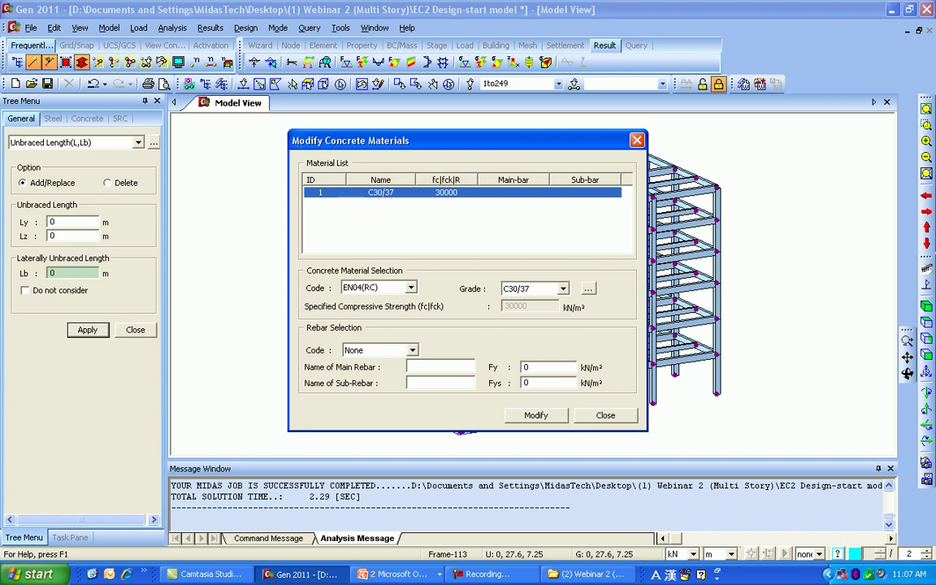
{"action": "left_click", "coordinate": [412, 351]}
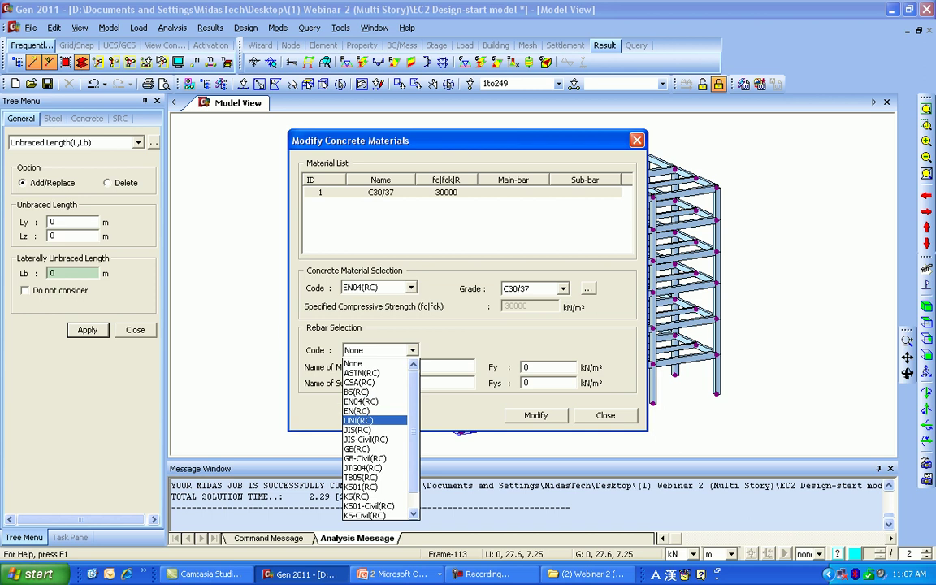
{"action": "left_click", "coordinate": [361, 401]}
{"action": "left_click", "coordinate": [468, 367]}
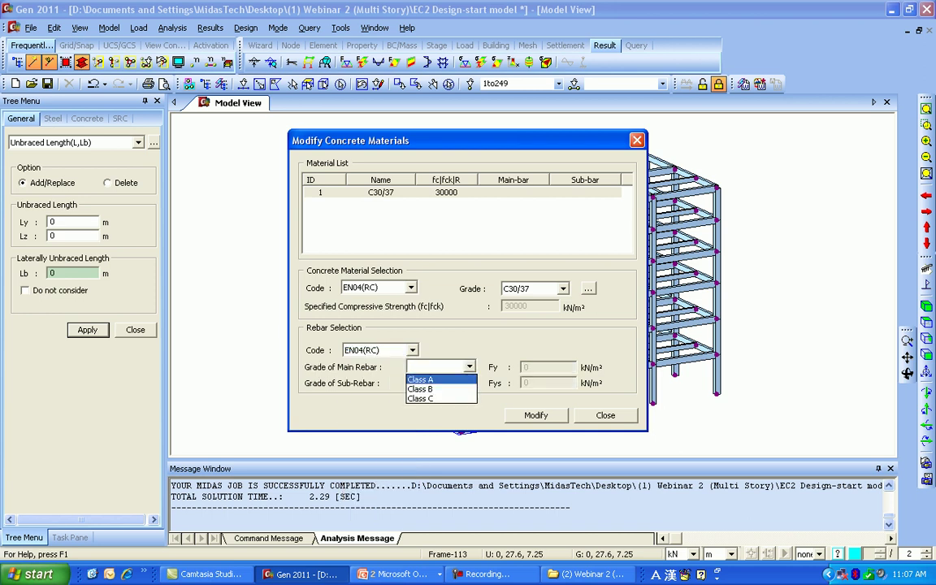
{"action": "left_click", "coordinate": [420, 389]}
{"action": "left_click", "coordinate": [468, 383]}
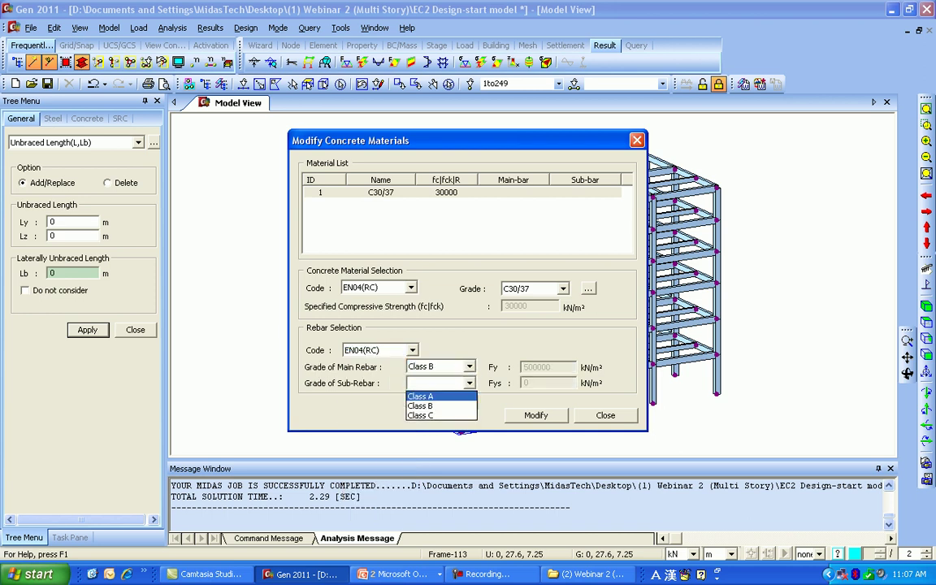
{"action": "left_click", "coordinate": [422, 393]}
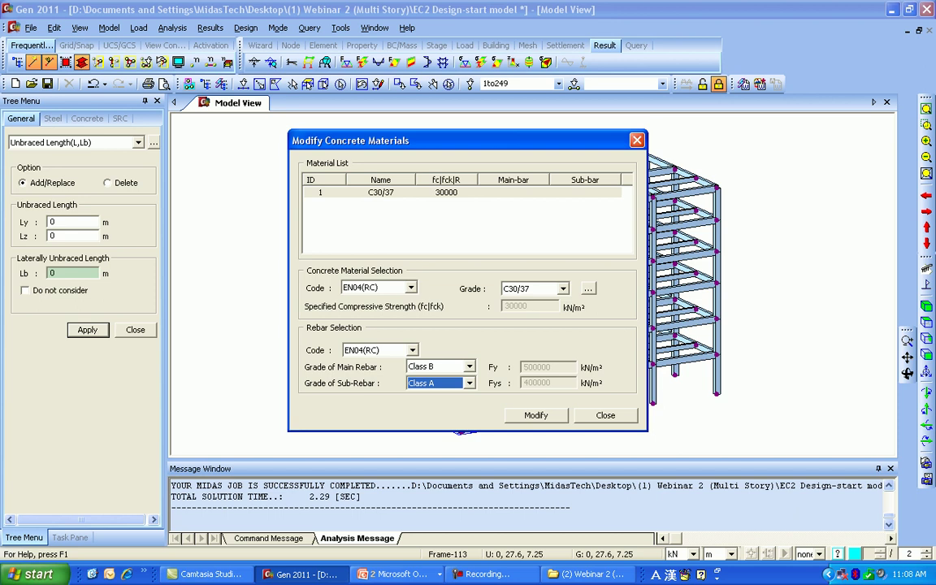
{"action": "left_click", "coordinate": [536, 415]}
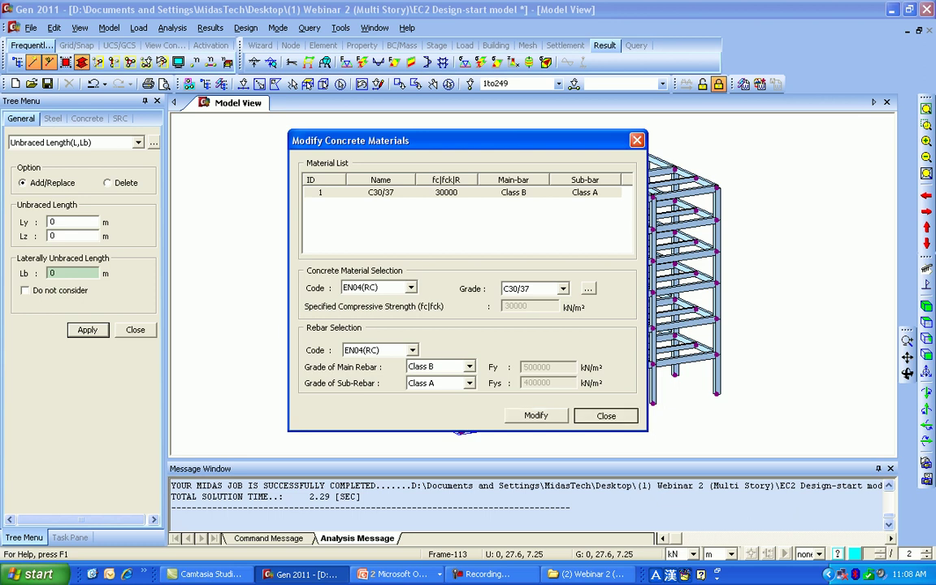
{"action": "left_click", "coordinate": [605, 415]}
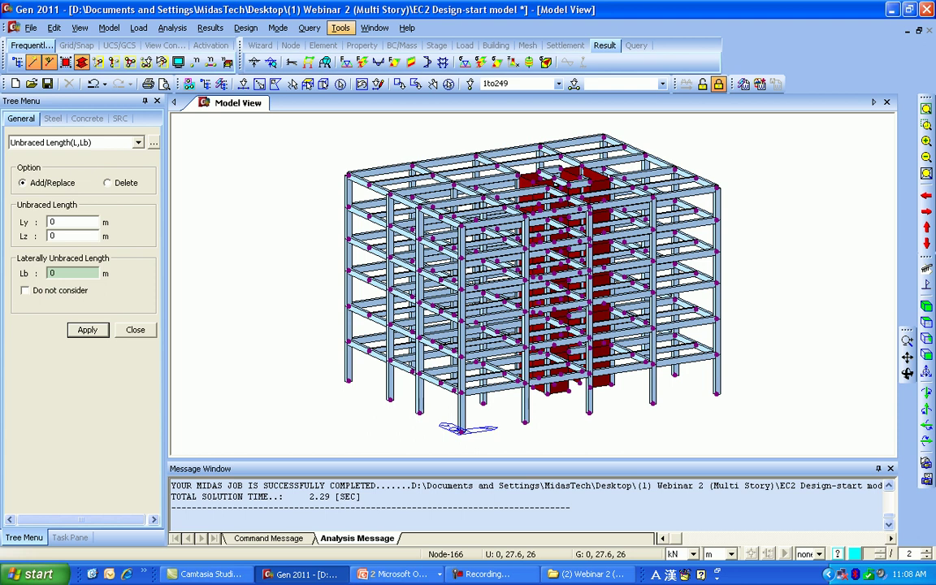
Step: Set the concrete rebar material code in the Design preferences to ASTM(RC) with Grade 40
{"action": "left_click", "coordinate": [341, 27]}
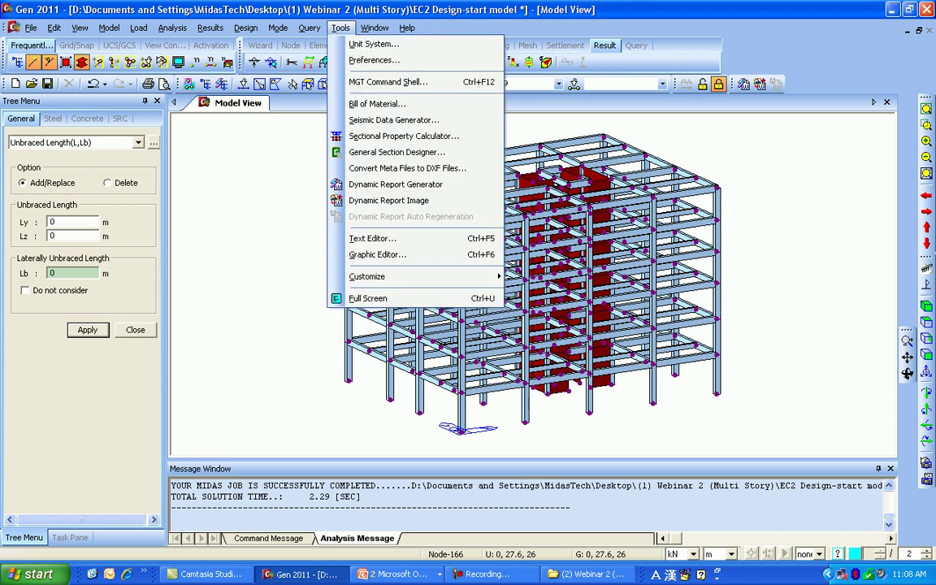
{"action": "left_click", "coordinate": [333, 54]}
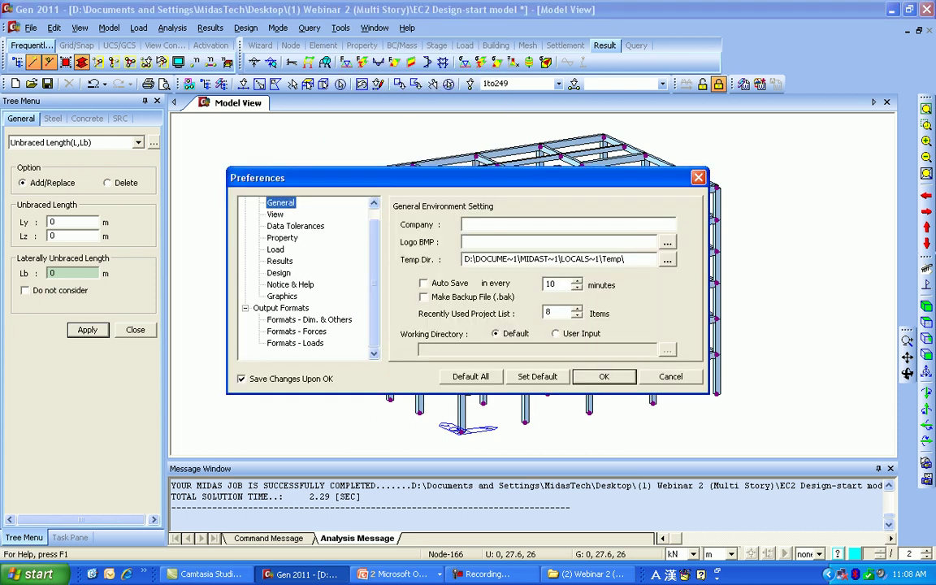
{"action": "left_click", "coordinate": [279, 272]}
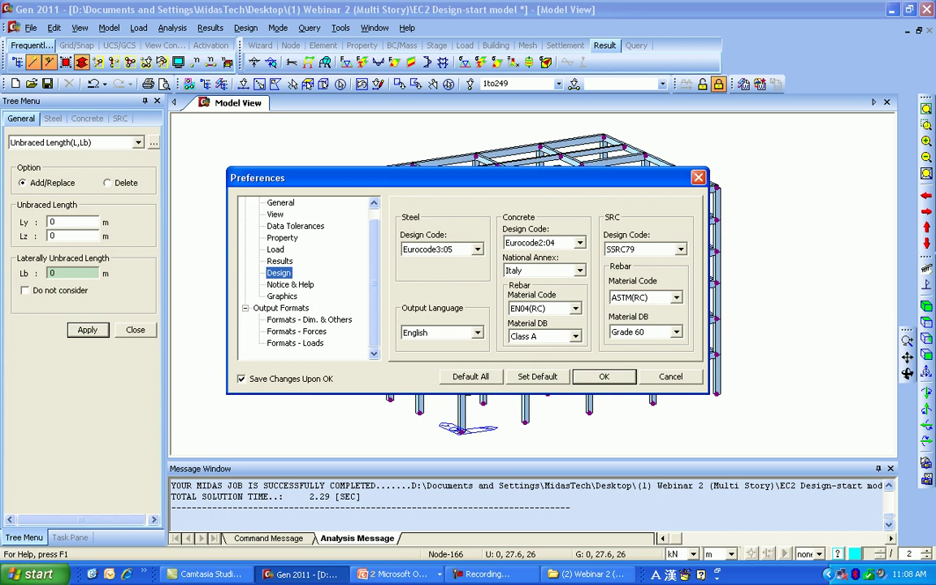
{"action": "left_click", "coordinate": [575, 308]}
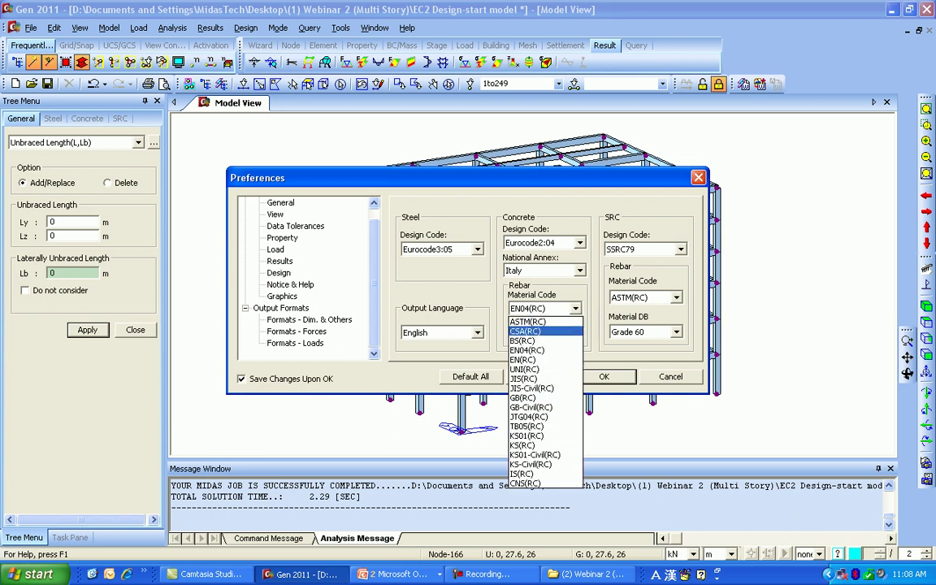
{"action": "left_click", "coordinate": [528, 321]}
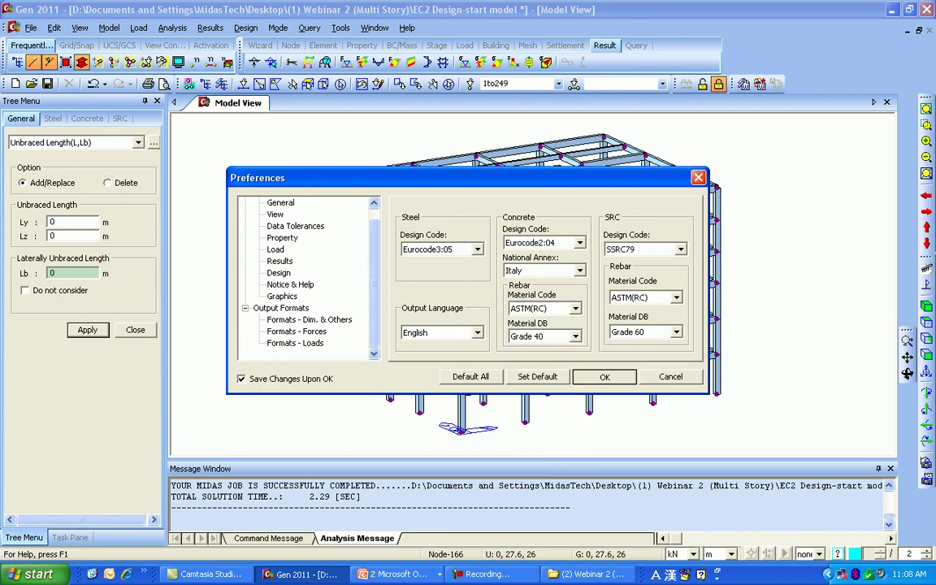
{"action": "key", "text": "Return"}
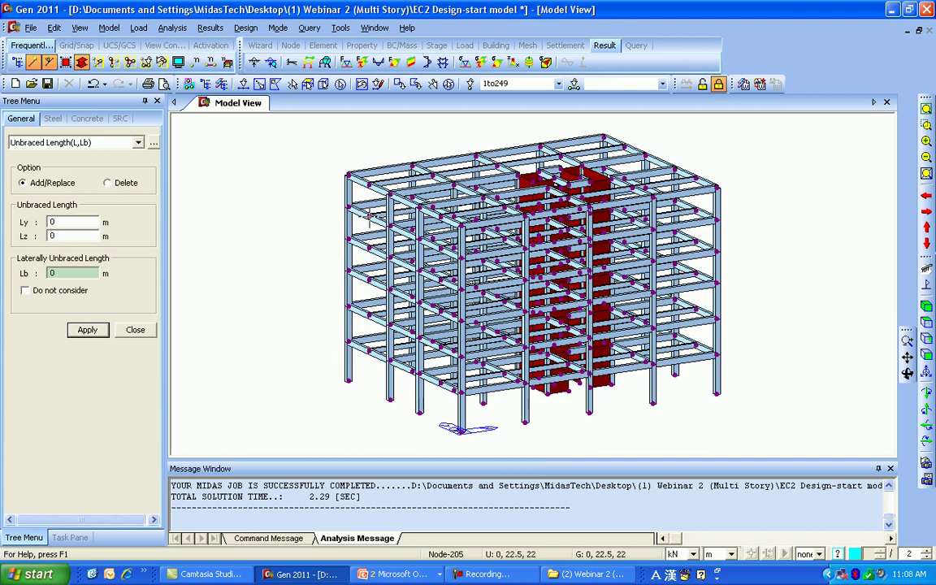
Step: Examine the rebar sizes offered for beam main rebar in Design Criteria for Rebars, and close it without changes
{"action": "mouse_move", "coordinate": [369, 215]}
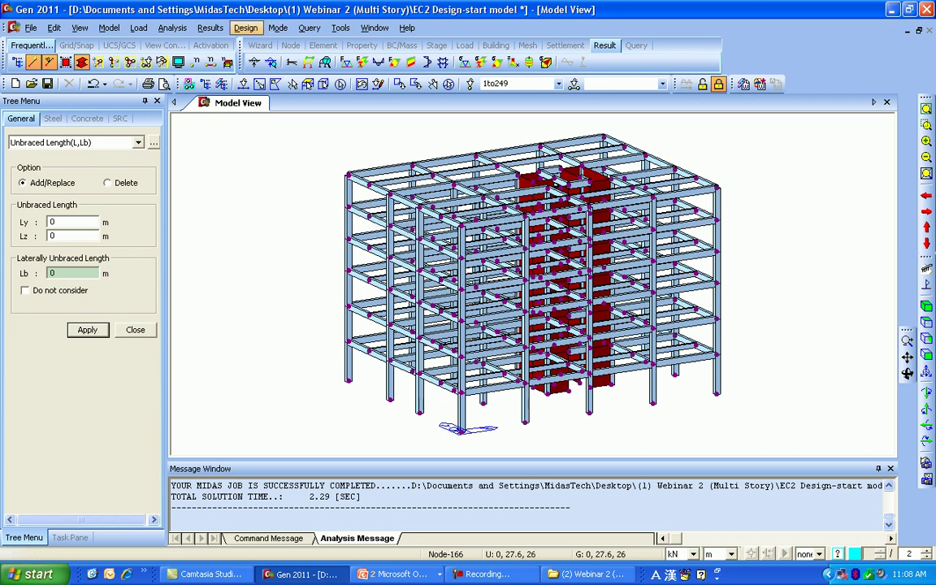
{"action": "left_click", "coordinate": [246, 28]}
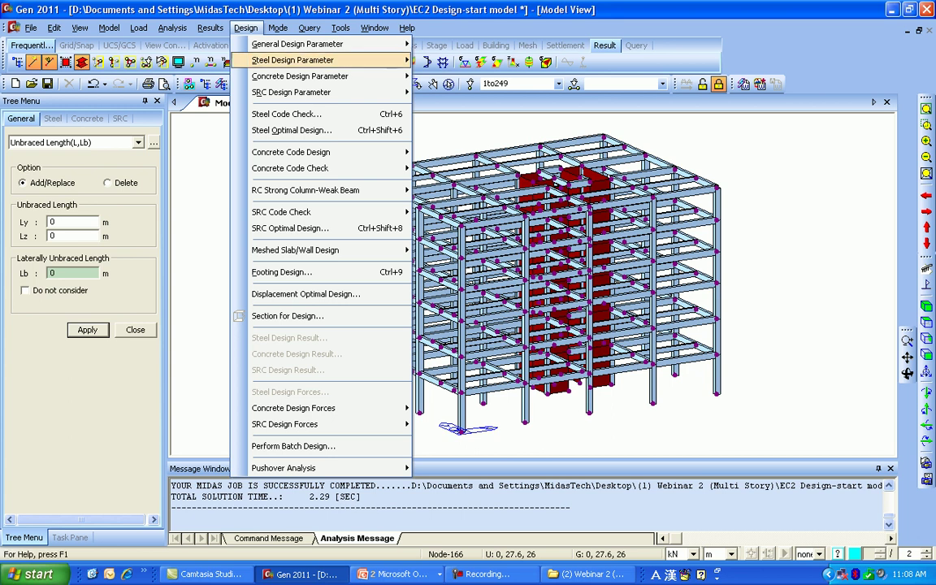
{"action": "mouse_move", "coordinate": [341, 75]}
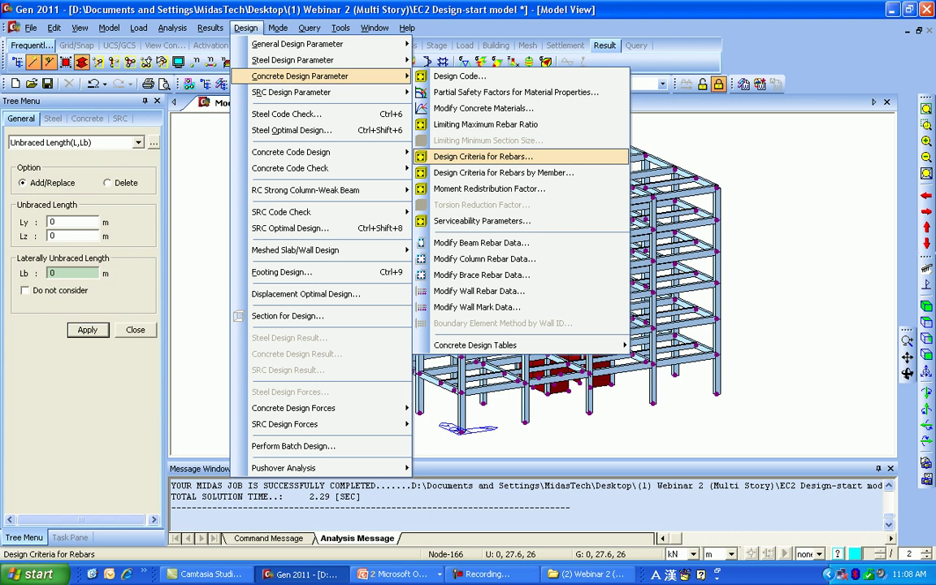
{"action": "key", "text": "Return"}
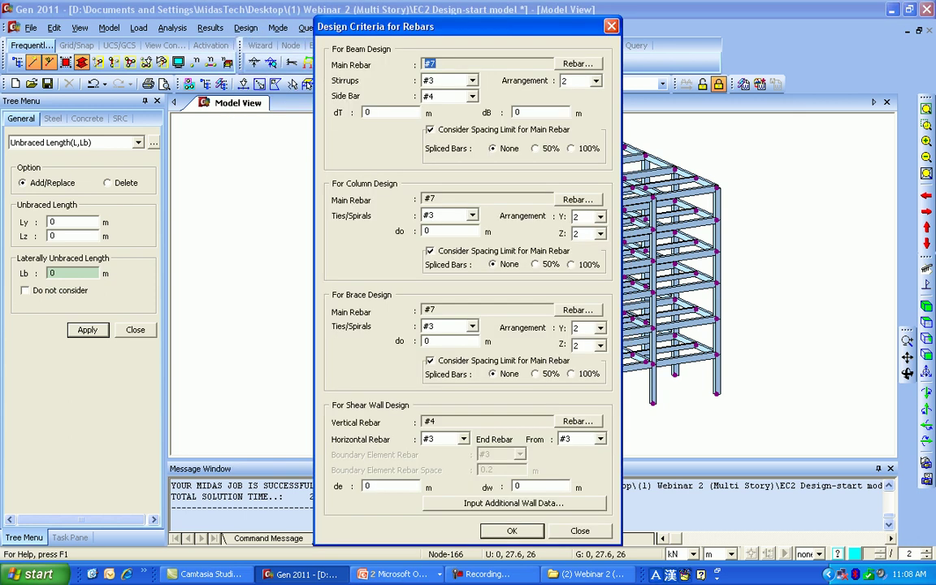
{"action": "left_click", "coordinate": [578, 63]}
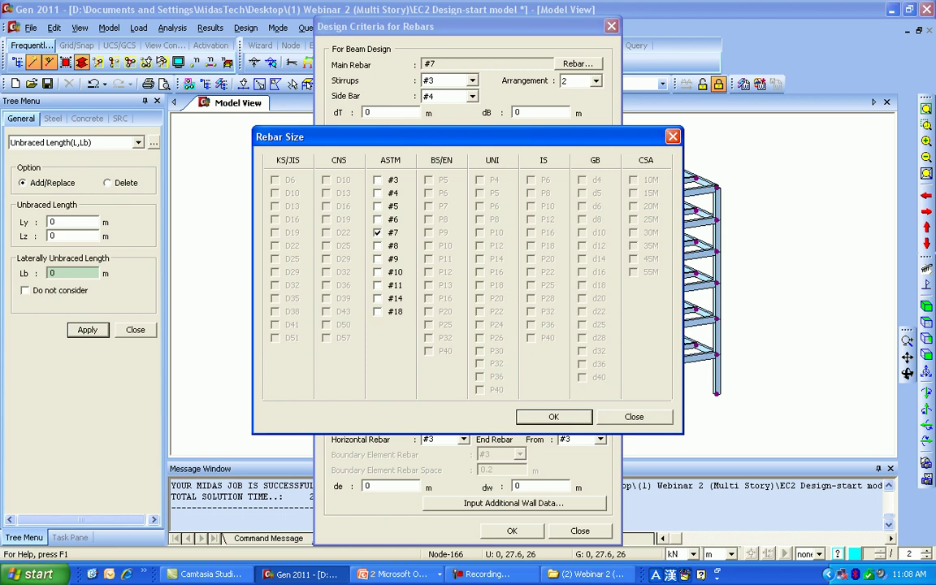
{"action": "key", "text": "Escape"}
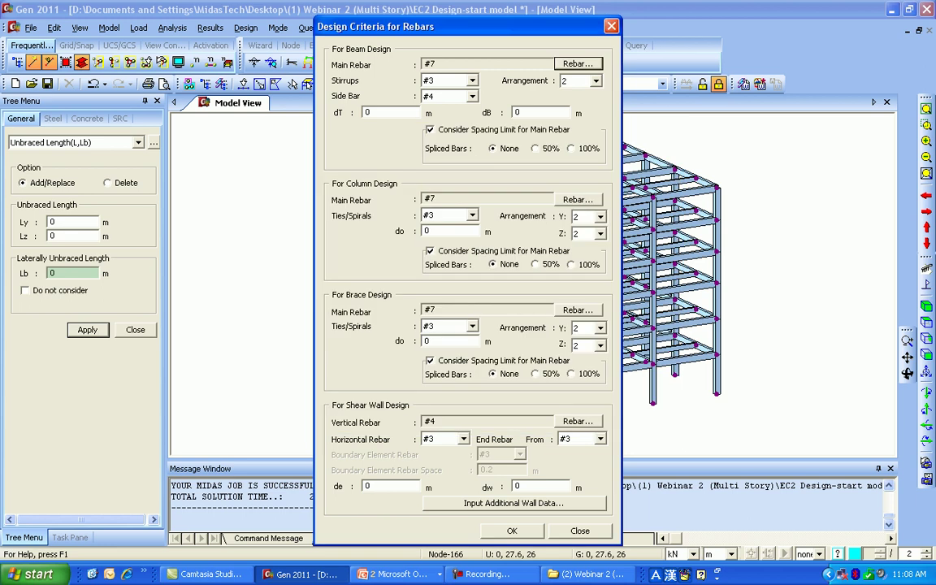
{"action": "key", "text": "Escape"}
Step: Set the concrete rebar material code in the Design preferences to EN04(RC) with Class A
{"action": "key", "text": "Down"}
{"action": "key", "text": "Down"}
{"action": "key", "text": "Return"}
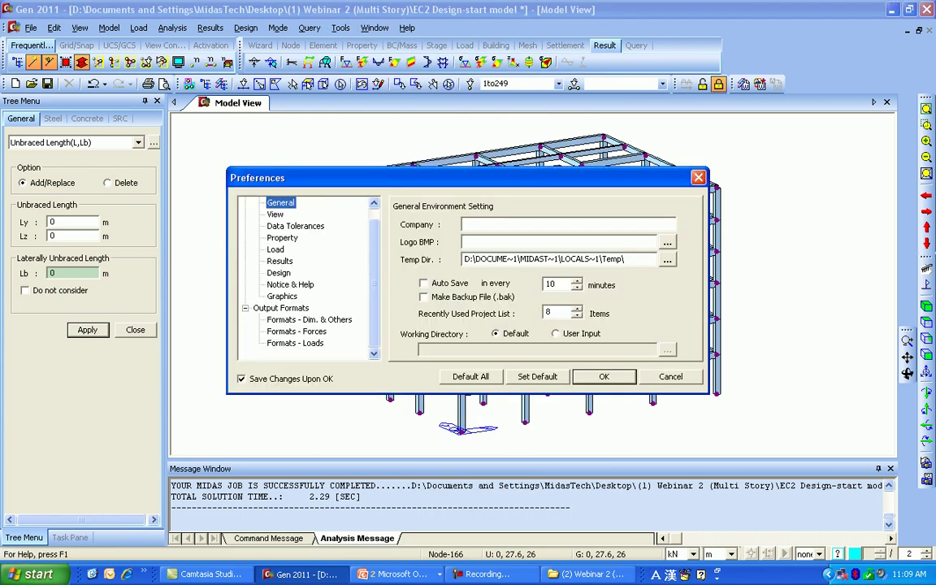
{"action": "left_click", "coordinate": [279, 261]}
{"action": "left_click", "coordinate": [278, 273]}
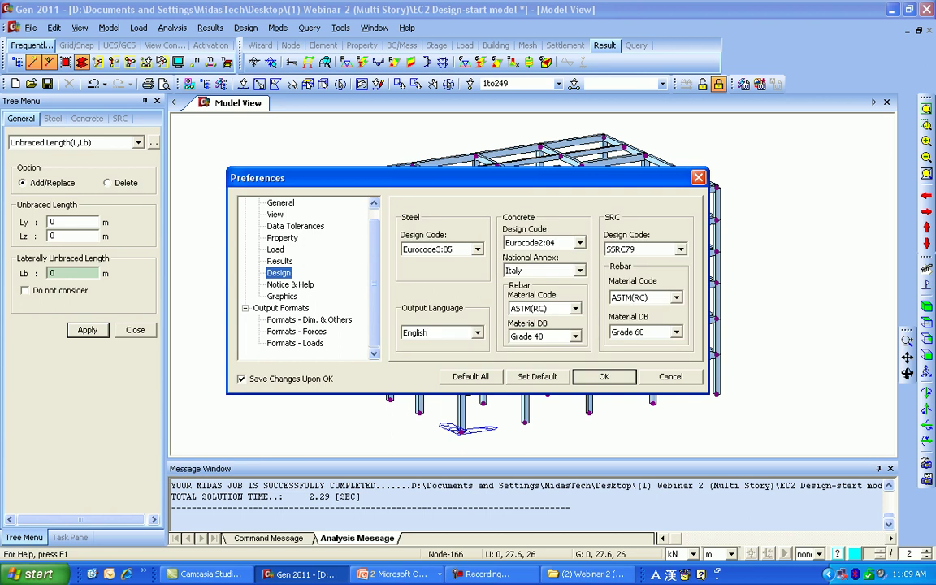
{"action": "left_click", "coordinate": [575, 308]}
{"action": "left_click", "coordinate": [532, 350]}
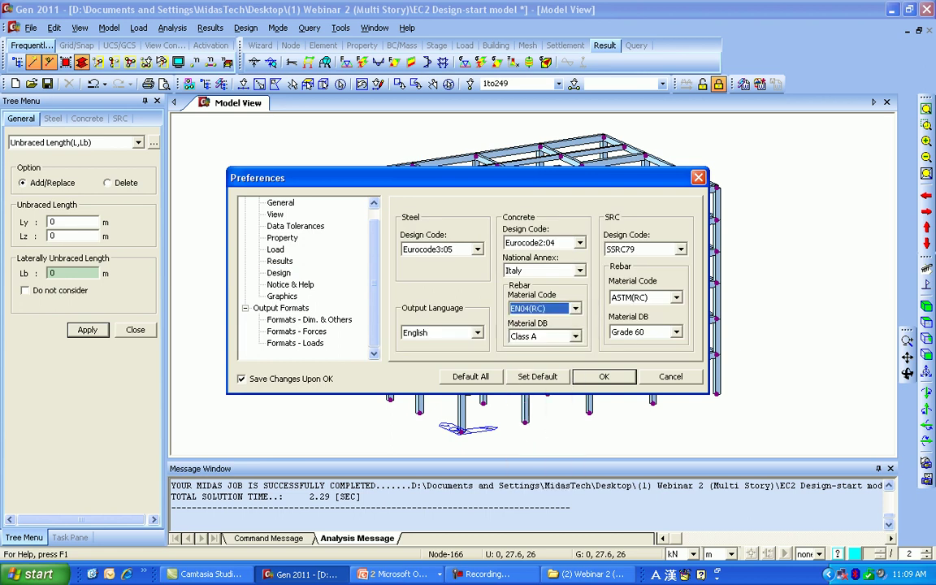
{"action": "key", "text": "Return"}
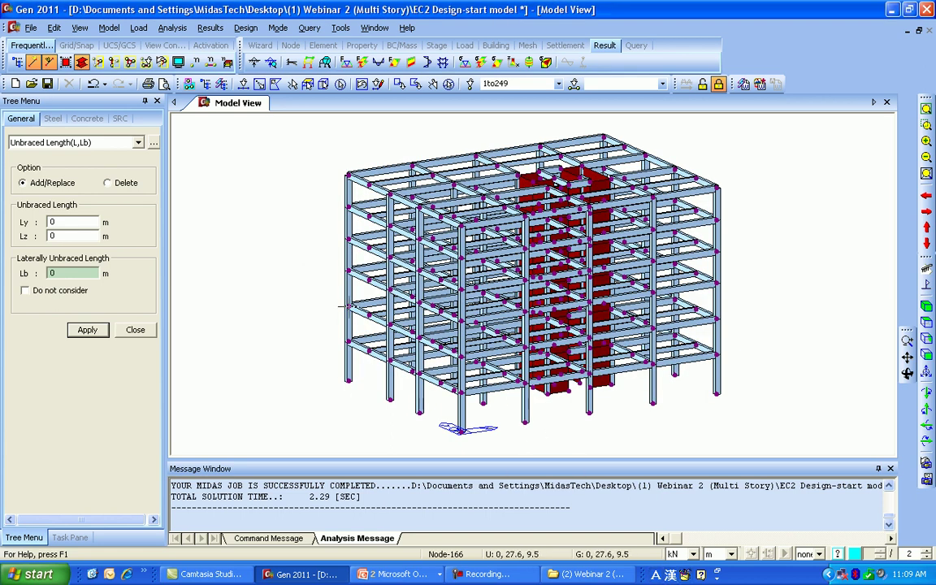
Step: Reopen Design Criteria for Rebars and review the available beam main rebar sizes and the additional wall data
{"action": "left_click", "coordinate": [246, 28]}
{"action": "key", "text": "Down"}
{"action": "key", "text": "Down"}
{"action": "key", "text": "Down"}
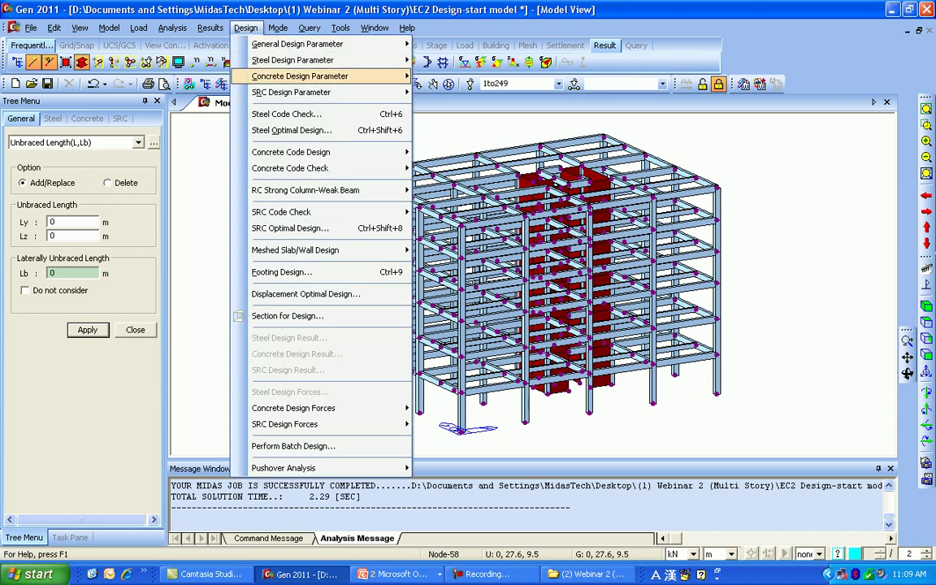
{"action": "key", "text": "Right"}
{"action": "key", "text": "Down"}
{"action": "key", "text": "Down"}
{"action": "key", "text": "Down"}
{"action": "key", "text": "Down"}
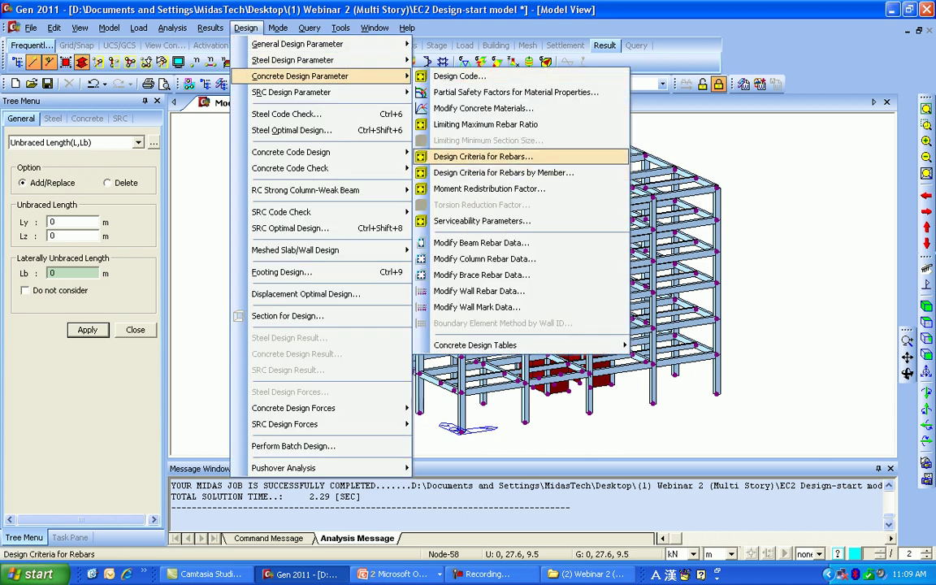
{"action": "left_click", "coordinate": [482, 157]}
{"action": "left_click", "coordinate": [578, 64]}
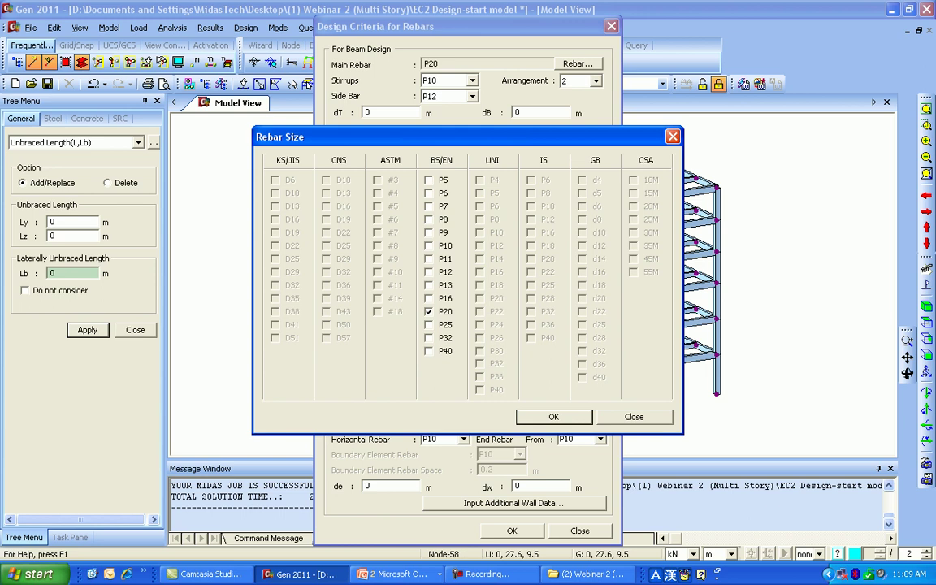
{"action": "key", "text": "Escape"}
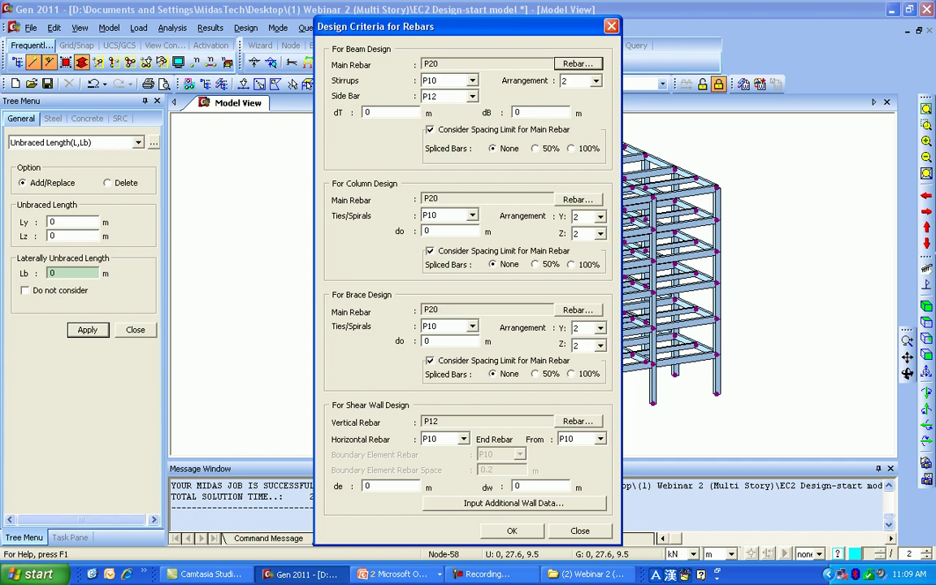
{"action": "left_click", "coordinate": [513, 503]}
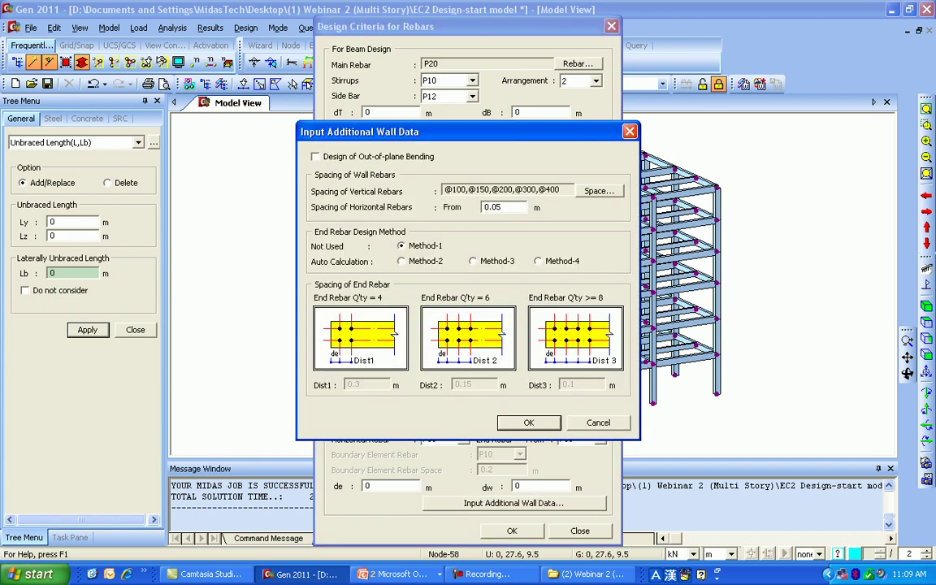
{"action": "key", "text": "Return"}
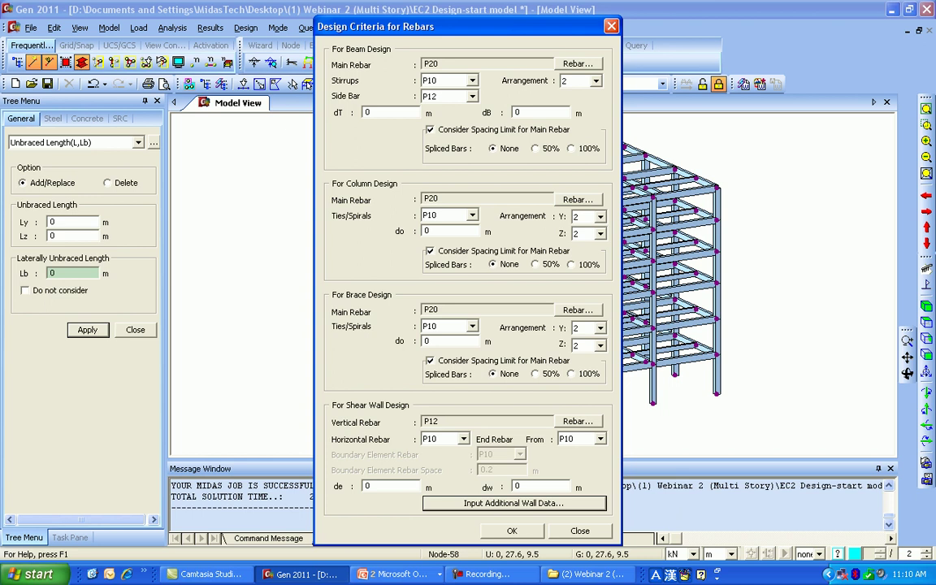
Step: For beam design, select main rebar sizes P20 and P25 and set both dT and dB to 0.055 m
{"action": "left_click", "coordinate": [577, 64]}
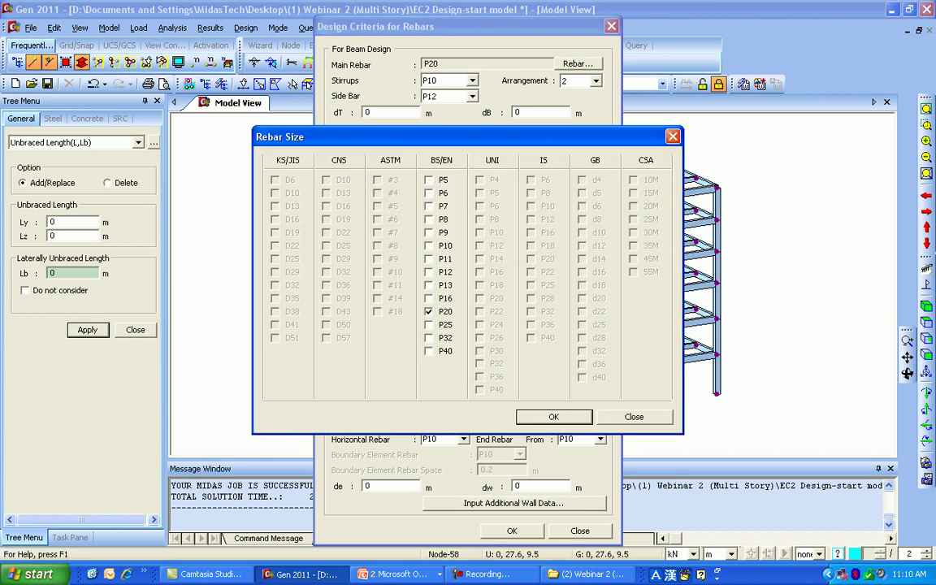
{"action": "left_click", "coordinate": [428, 312]}
{"action": "left_click", "coordinate": [429, 312]}
{"action": "key", "text": "Return"}
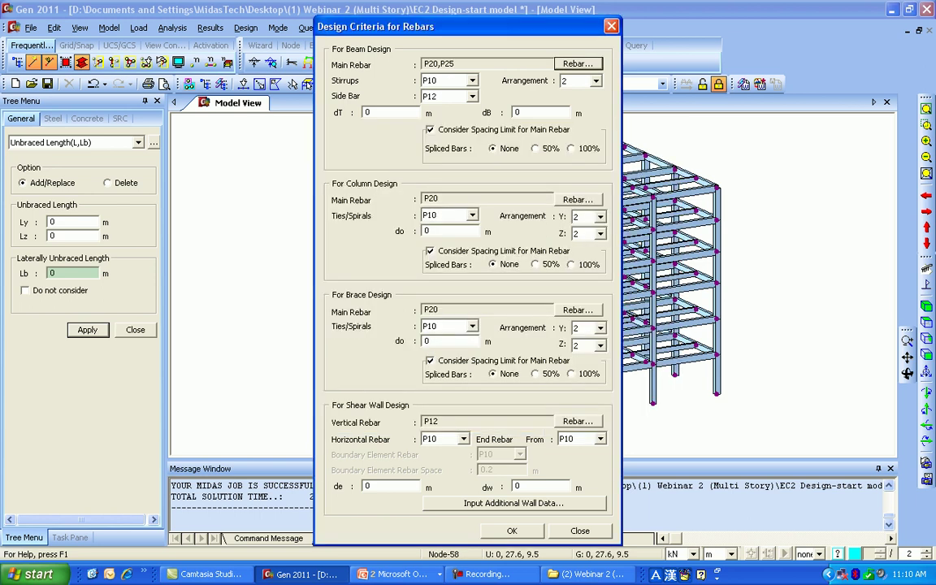
{"action": "double_click", "coordinate": [368, 112]}
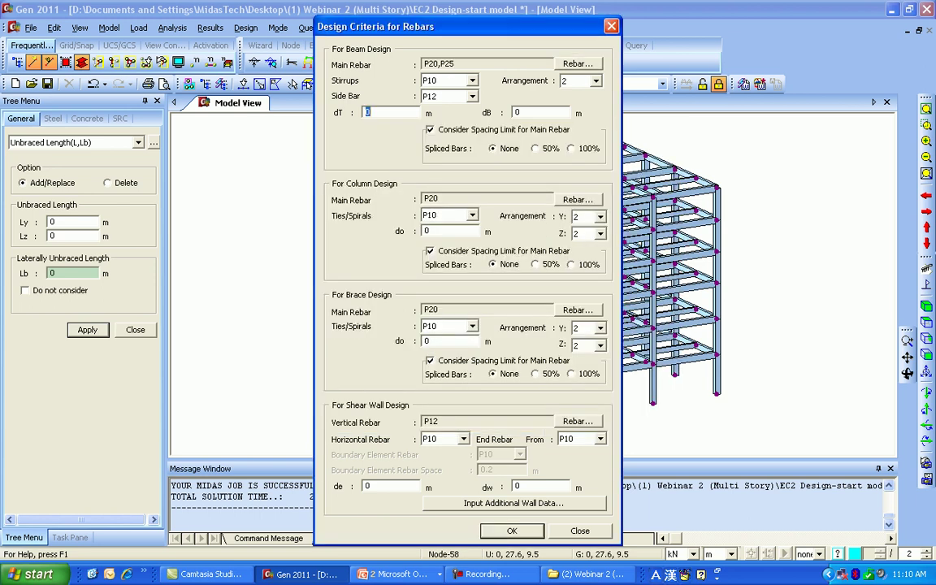
{"action": "type", "text": "0.055"}
{"action": "key", "text": "Tab"}
{"action": "type", "text": "0.055"}
Step: For column design, select main rebar sizes P25 and P32 instead of P20 and set do to 0.055 m
{"action": "left_click", "coordinate": [439, 198]}
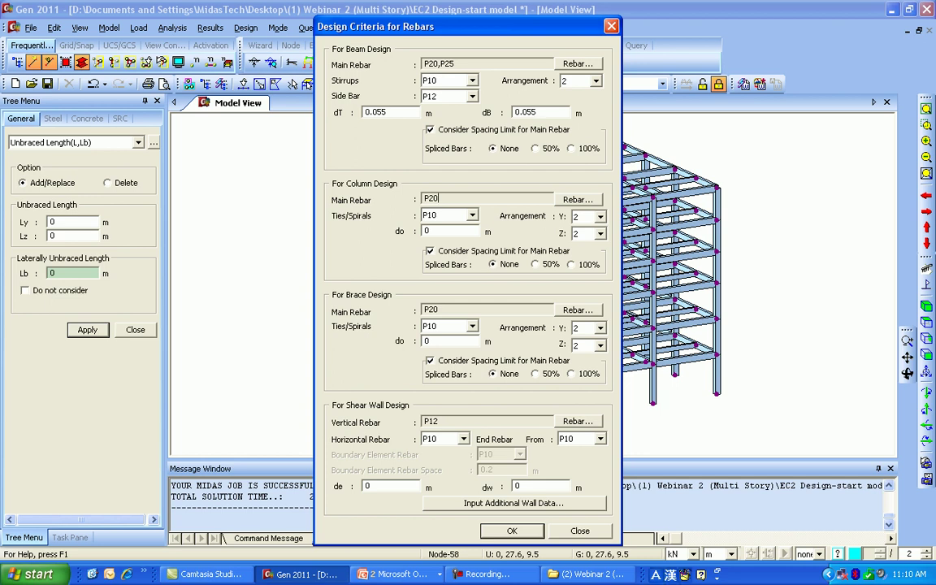
{"action": "left_click", "coordinate": [579, 200]}
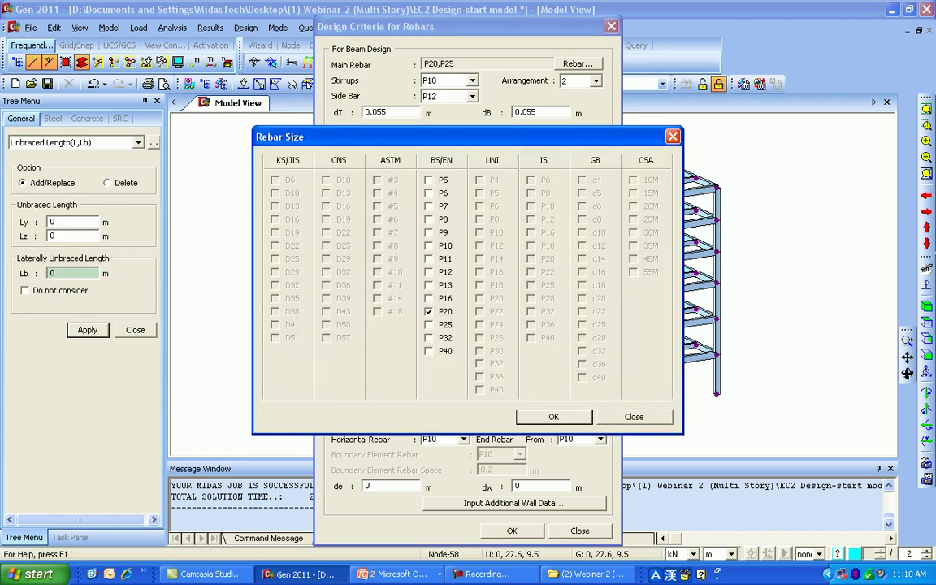
{"action": "left_click", "coordinate": [428, 311]}
{"action": "left_click", "coordinate": [428, 324]}
{"action": "left_click", "coordinate": [428, 337]}
{"action": "key", "text": "Return"}
{"action": "left_click", "coordinate": [441, 231]}
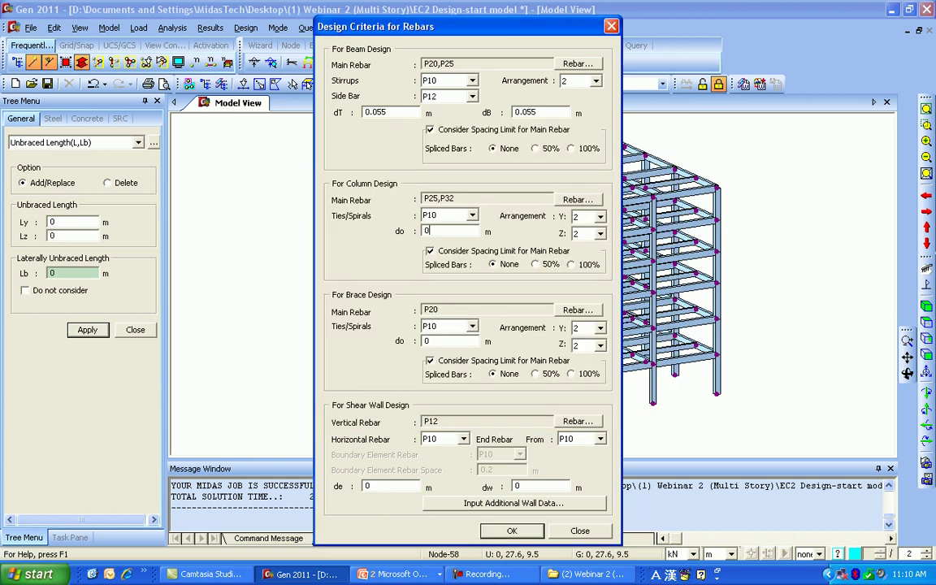
{"action": "type", "text": ".055"}
Step: For shear wall design, set both the vertical rebar and the horizontal rebar to P13
{"action": "left_click", "coordinate": [577, 421]}
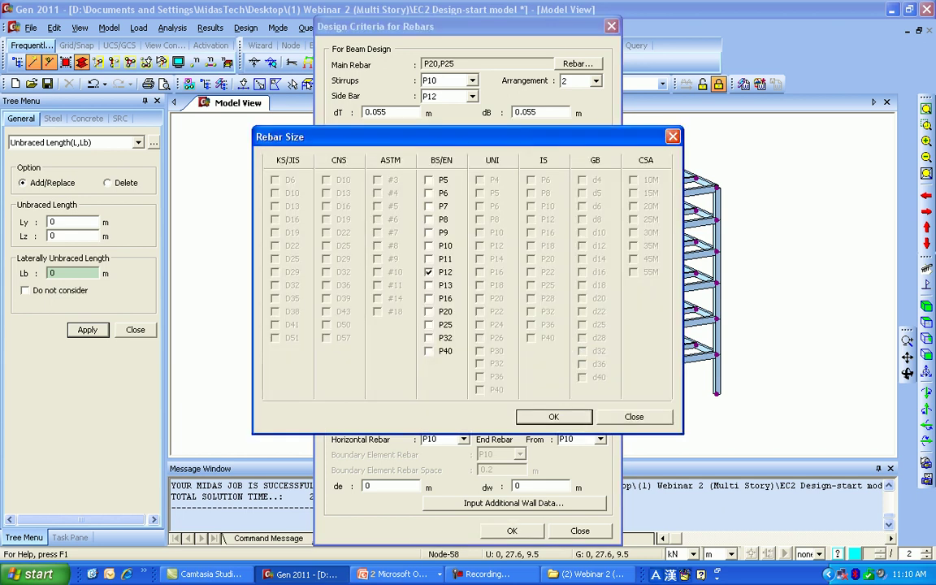
{"action": "key", "text": "space"}
{"action": "key", "text": "Return"}
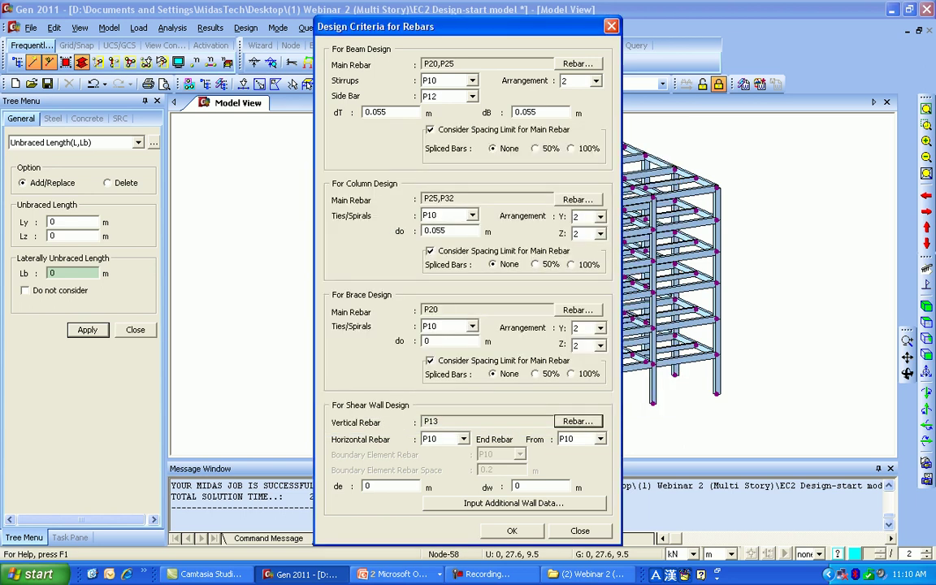
{"action": "left_click", "coordinate": [463, 439]}
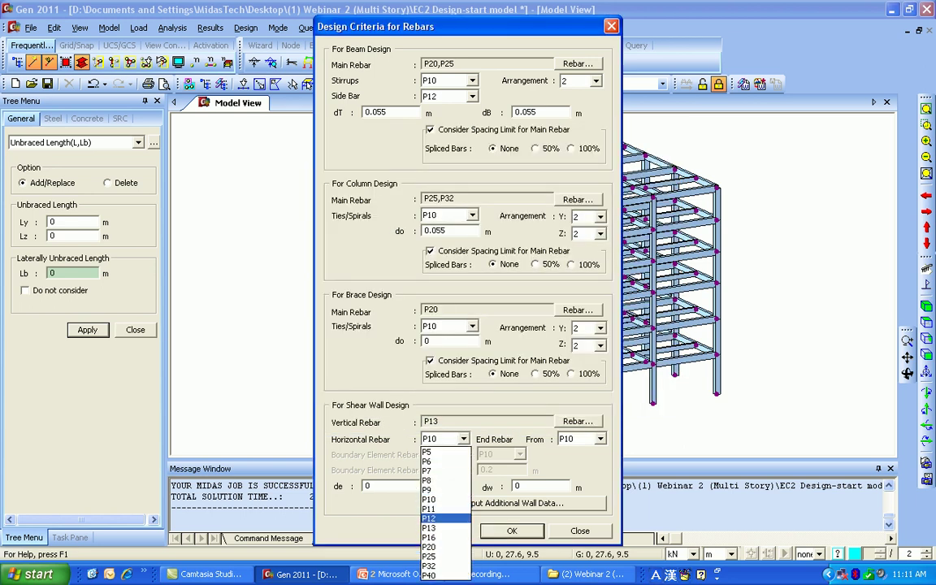
{"action": "key", "text": "Return"}
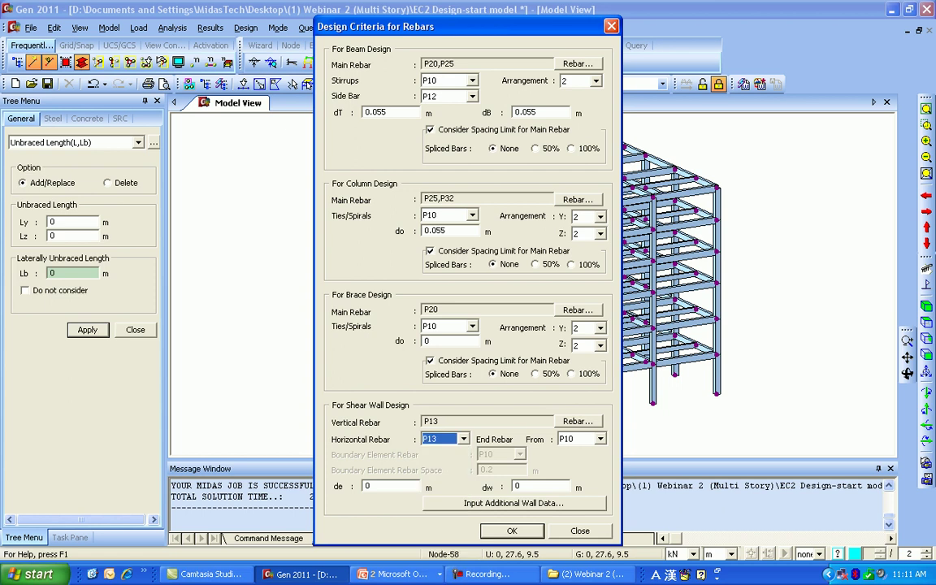
Step: Set the shear wall cover distances de and dw to 0.045 m each
{"action": "key", "text": "Tab"}
{"action": "type", "text": "0.05"}
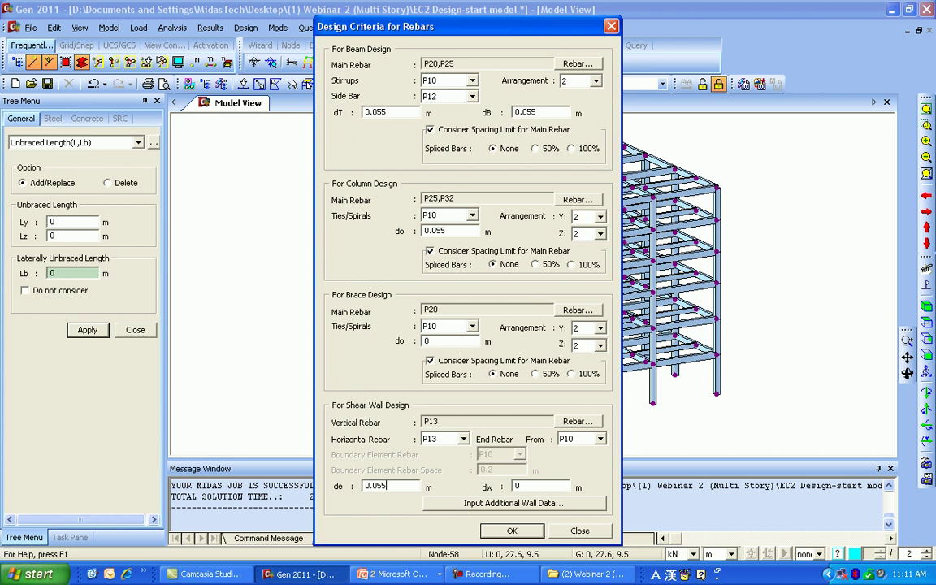
{"action": "key", "text": "BackSpace"}
{"action": "type", "text": "45"}
{"action": "key", "text": "Tab"}
{"action": "type", "text": "0.045"}
Step: Review the additional wall data, accept it as it is, and confirm the rebar design criteria
{"action": "left_click", "coordinate": [513, 503]}
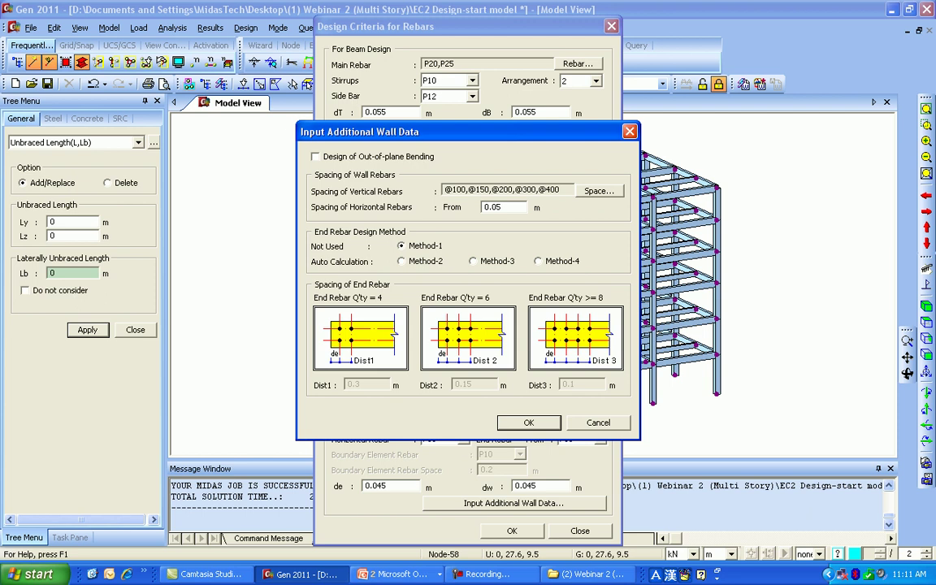
{"action": "key", "text": "Return"}
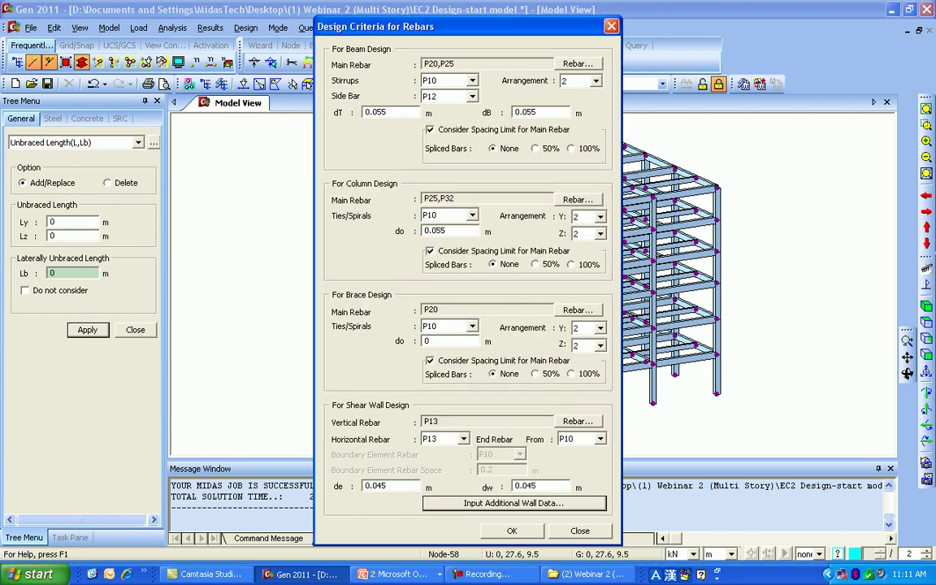
{"action": "key", "text": "Return"}
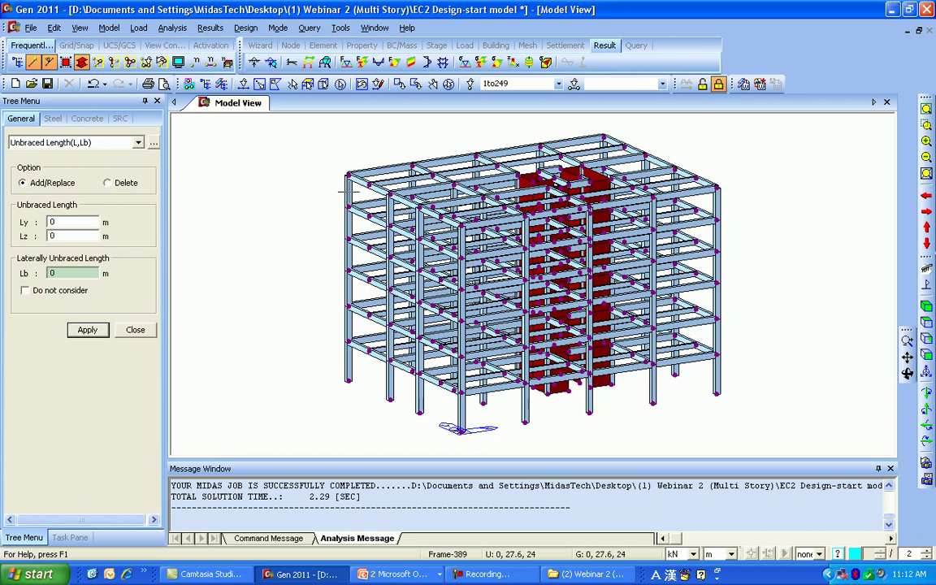
Step: Run the concrete code design for beams and show the expanded result table sorted by member
{"action": "left_click", "coordinate": [245, 27]}
{"action": "mouse_move", "coordinate": [325, 152]}
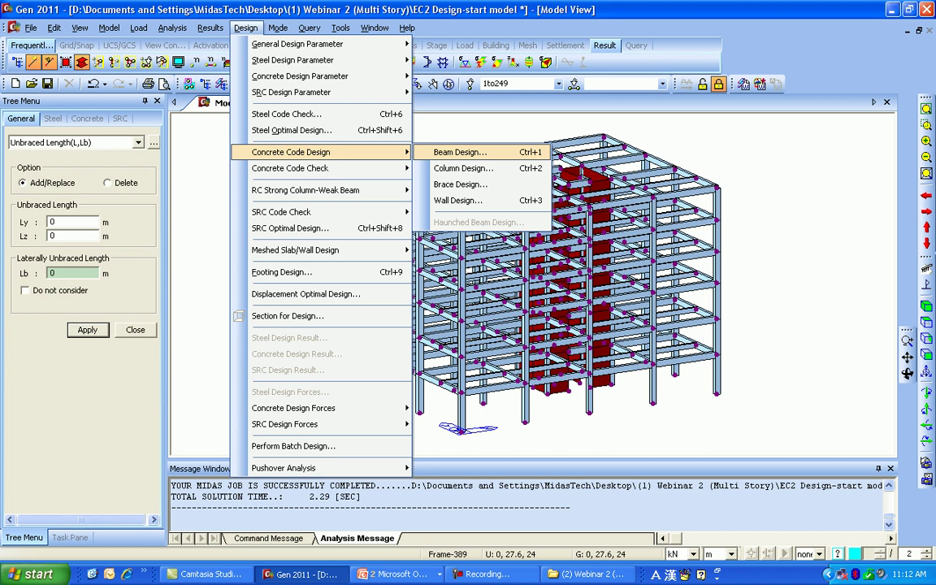
{"action": "key", "text": "Return"}
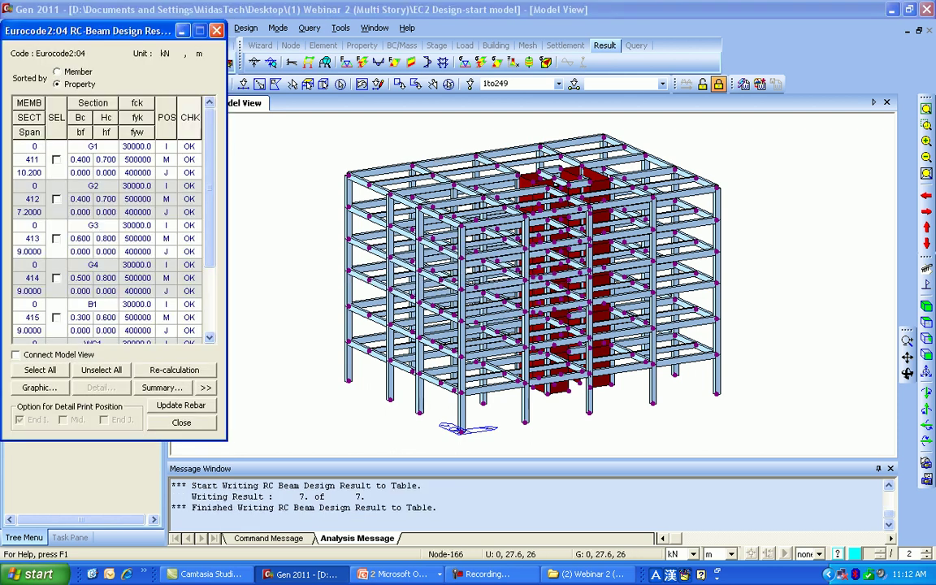
{"action": "left_click", "coordinate": [276, 399]}
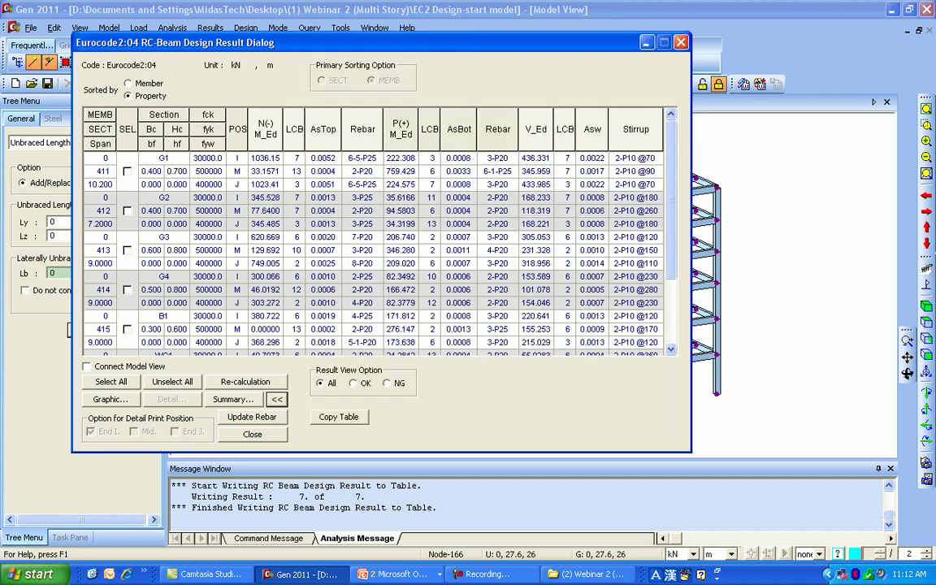
{"action": "left_click", "coordinate": [127, 84]}
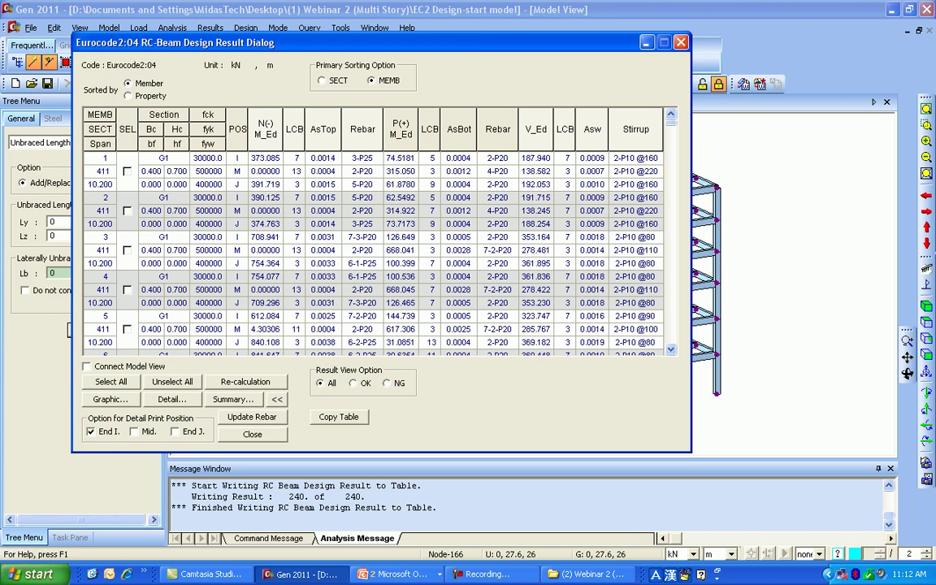
Step: Select member 1 and review its graphic report, covering section diagrams, bending moment capacity and shear capacity, and close it
{"action": "left_click", "coordinate": [110, 399]}
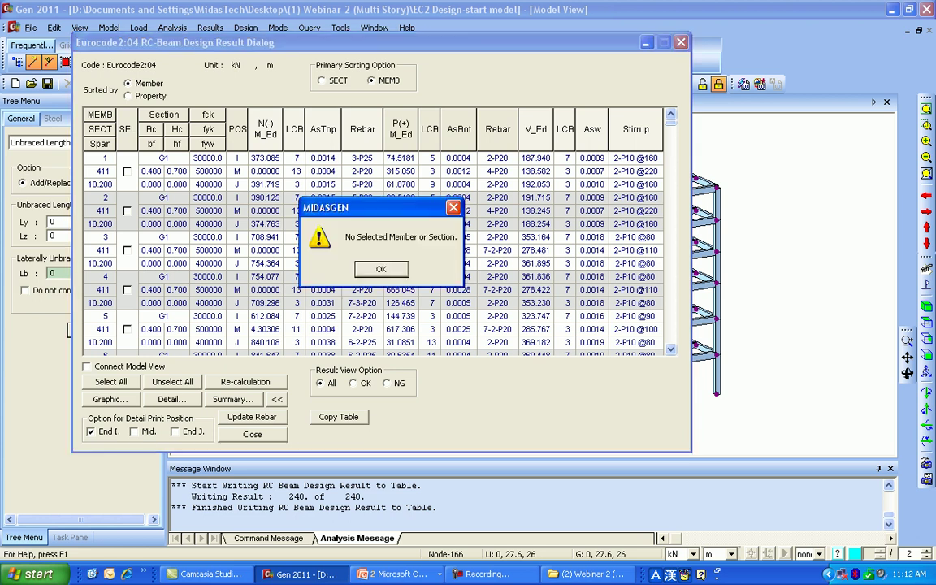
{"action": "left_click", "coordinate": [381, 269]}
{"action": "left_click", "coordinate": [127, 171]}
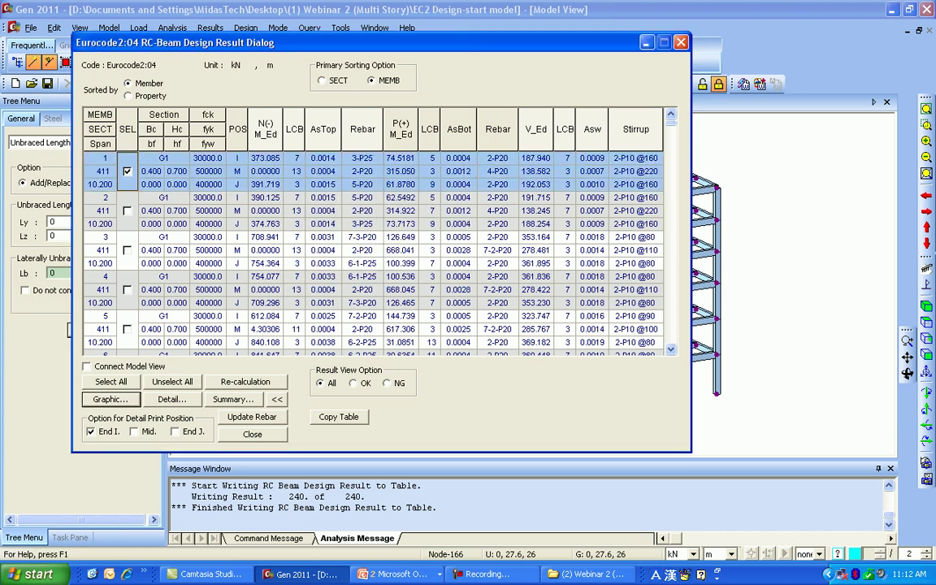
{"action": "left_click", "coordinate": [110, 399]}
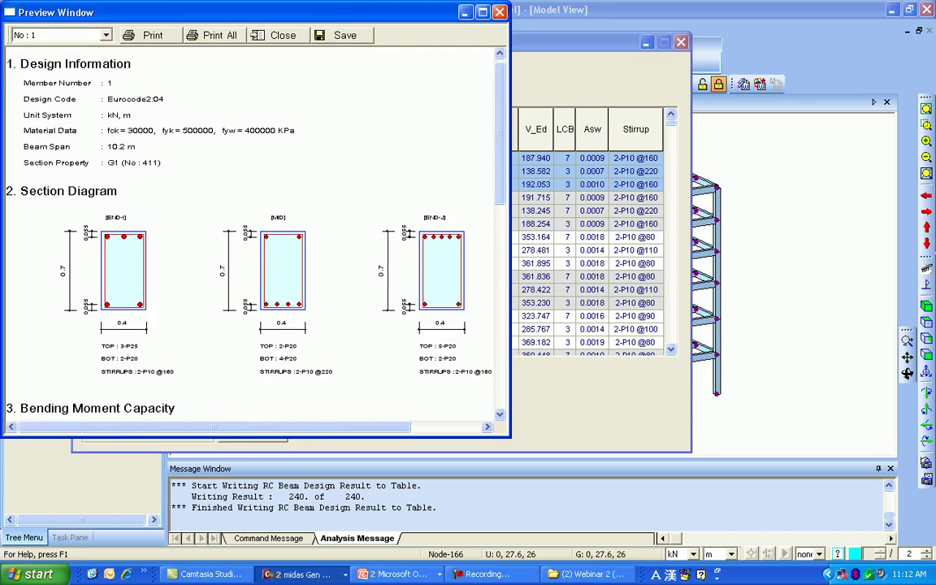
{"action": "scroll", "coordinate": [249, 236], "scroll_direction": "down", "scroll_amount": 3}
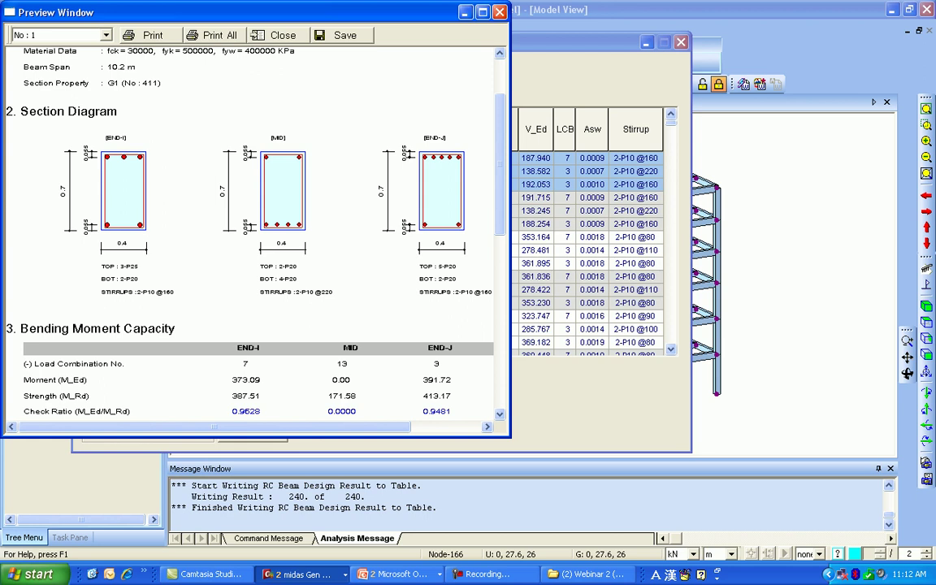
{"action": "scroll", "coordinate": [249, 235], "scroll_direction": "down", "scroll_amount": 8}
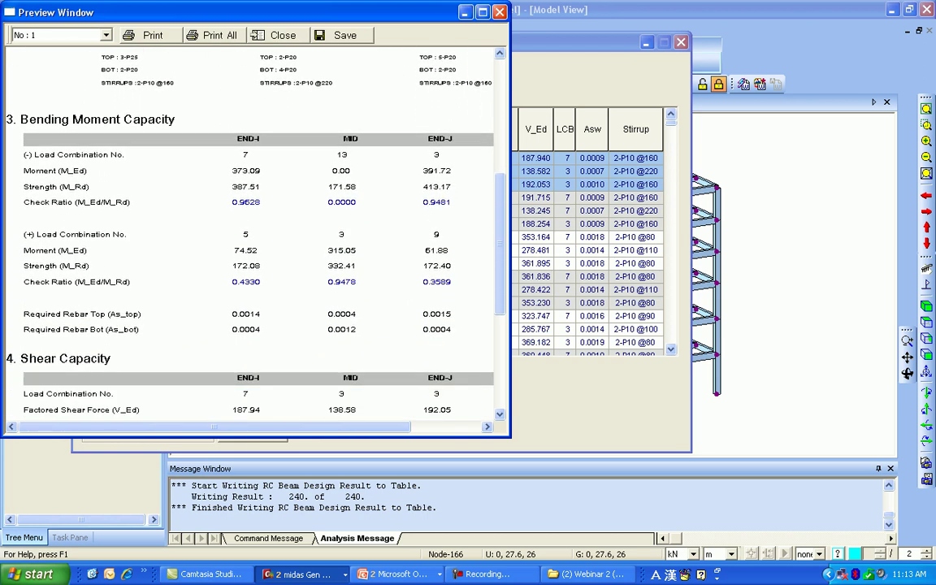
{"action": "scroll", "coordinate": [250, 235], "scroll_direction": "down", "scroll_amount": 6}
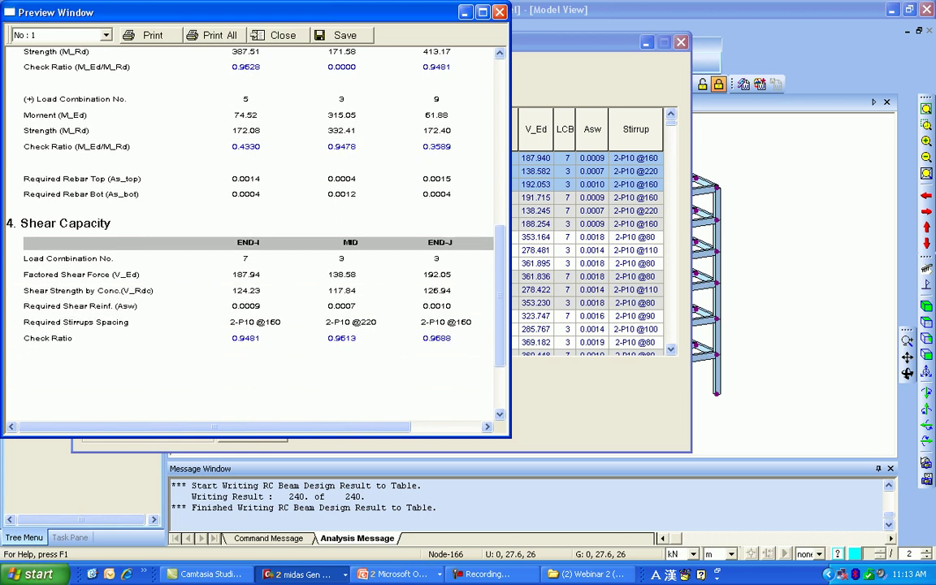
{"action": "scroll", "coordinate": [249, 235], "scroll_direction": "up", "scroll_amount": 18}
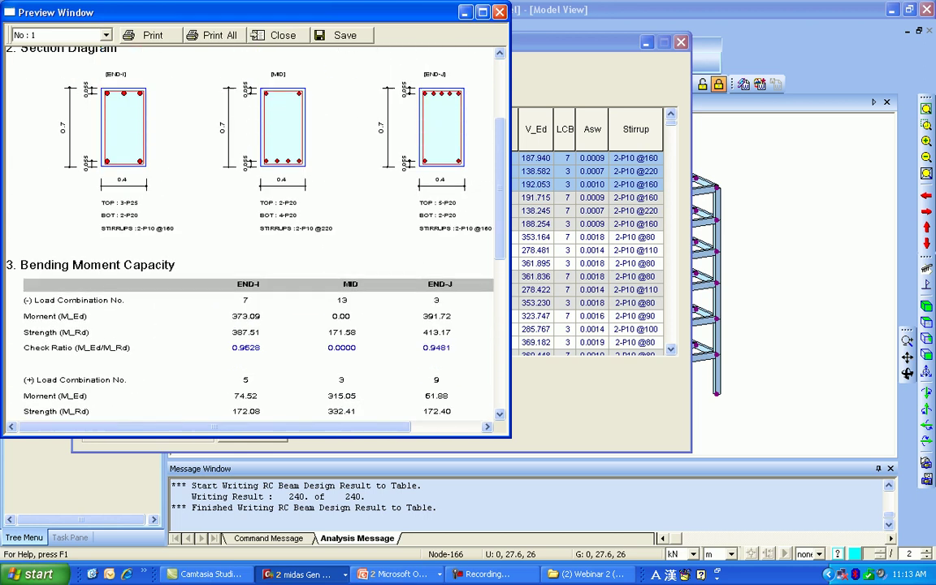
{"action": "left_click", "coordinate": [500, 12]}
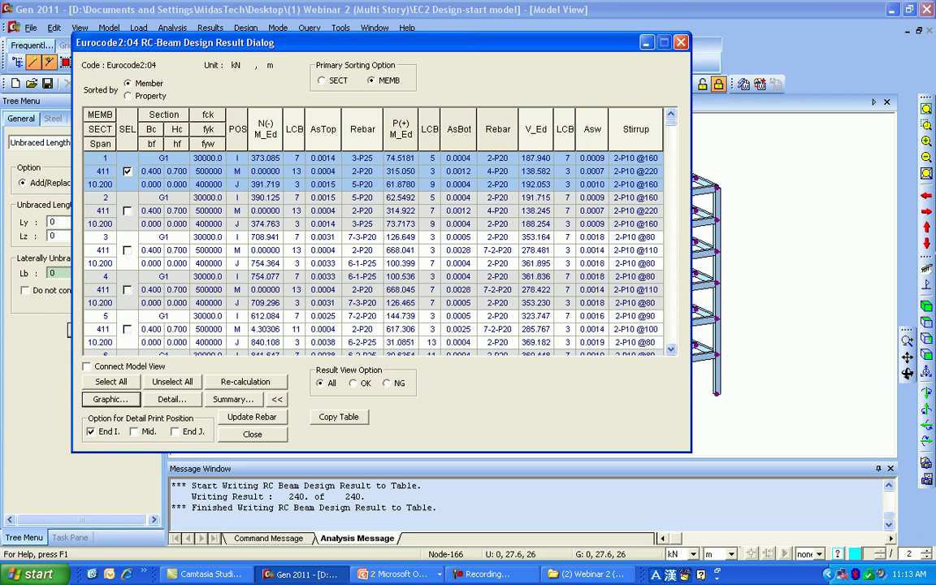
Step: Review the detailed design calculation report of member 1 through its bending and shear checks, and close it without saving
{"action": "left_click", "coordinate": [172, 399]}
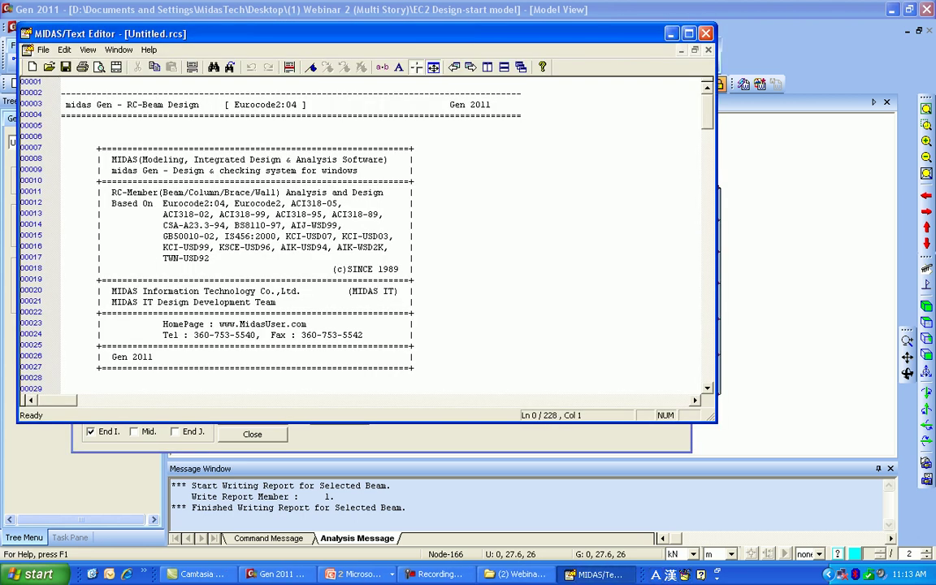
{"action": "left_click", "coordinate": [429, 236]}
{"action": "scroll", "coordinate": [366, 235], "scroll_direction": "down", "scroll_amount": 20}
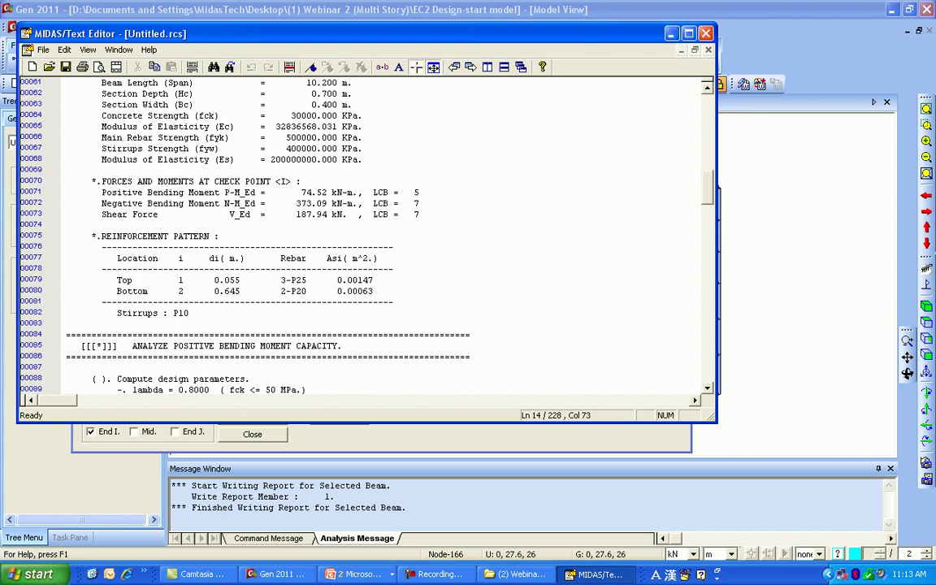
{"action": "scroll", "coordinate": [366, 235], "scroll_direction": "down", "scroll_amount": 20}
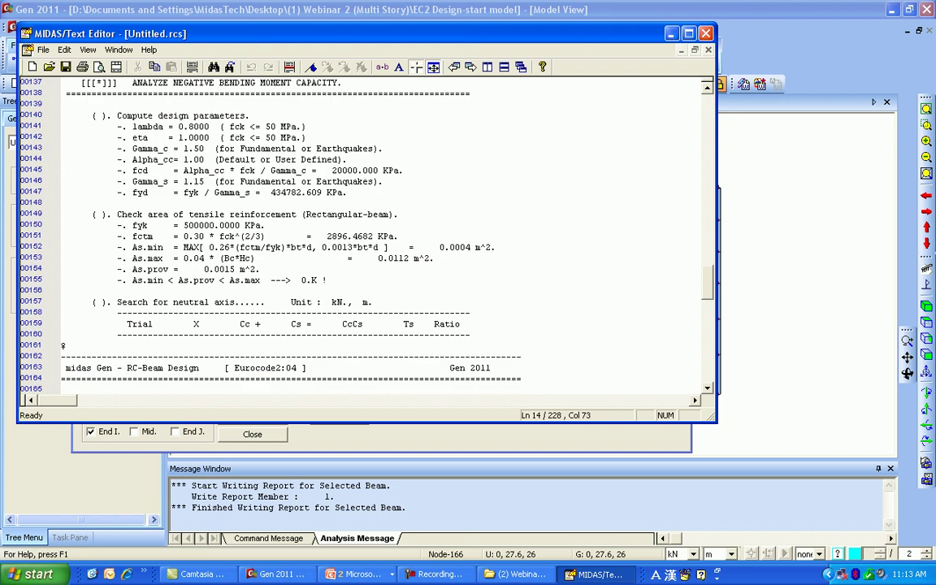
{"action": "scroll", "coordinate": [365, 236], "scroll_direction": "down", "scroll_amount": 7}
{"action": "scroll", "coordinate": [366, 235], "scroll_direction": "down", "scroll_amount": 5}
{"action": "left_click_drag", "start_coordinate": [177, 149], "coordinate": [230, 149]}
{"action": "scroll", "coordinate": [63, 258], "scroll_direction": "down", "scroll_amount": 8}
{"action": "scroll", "coordinate": [366, 236], "scroll_direction": "up", "scroll_amount": 1}
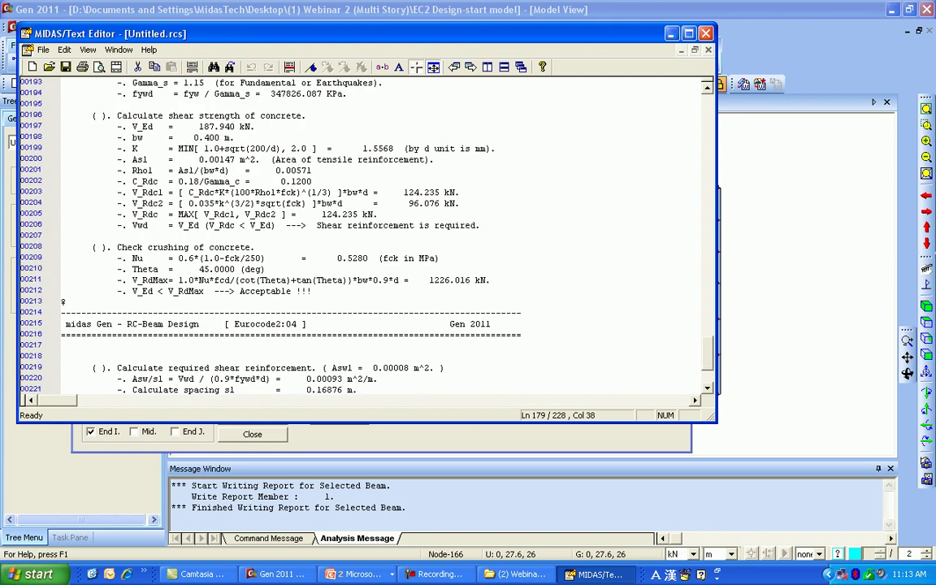
{"action": "left_click_drag", "start_coordinate": [178, 171], "coordinate": [225, 171]}
{"action": "left_click", "coordinate": [225, 171]}
{"action": "left_click", "coordinate": [706, 34]}
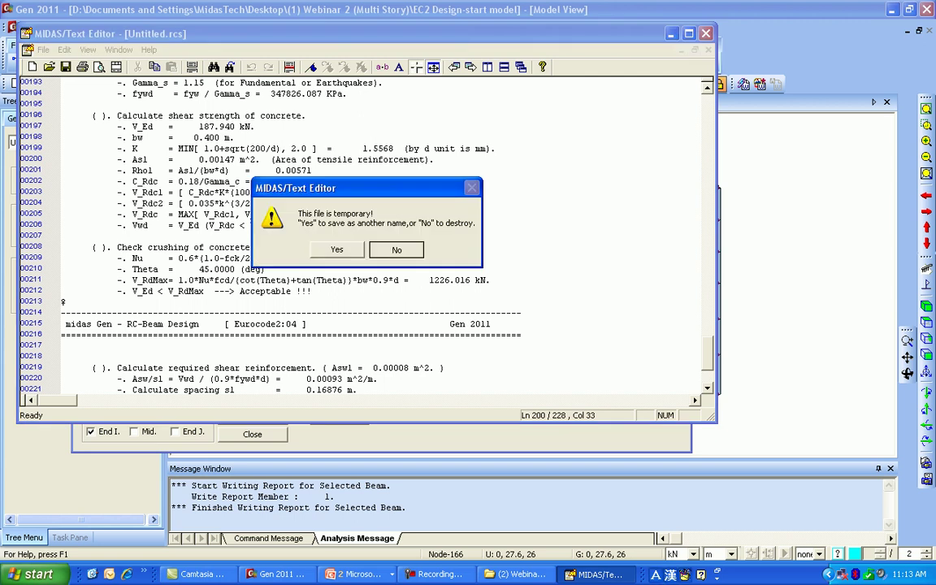
{"action": "left_click", "coordinate": [441, 294]}
Step: Discard the temporary beam report and open the list of sections for design
{"action": "left_click", "coordinate": [277, 399]}
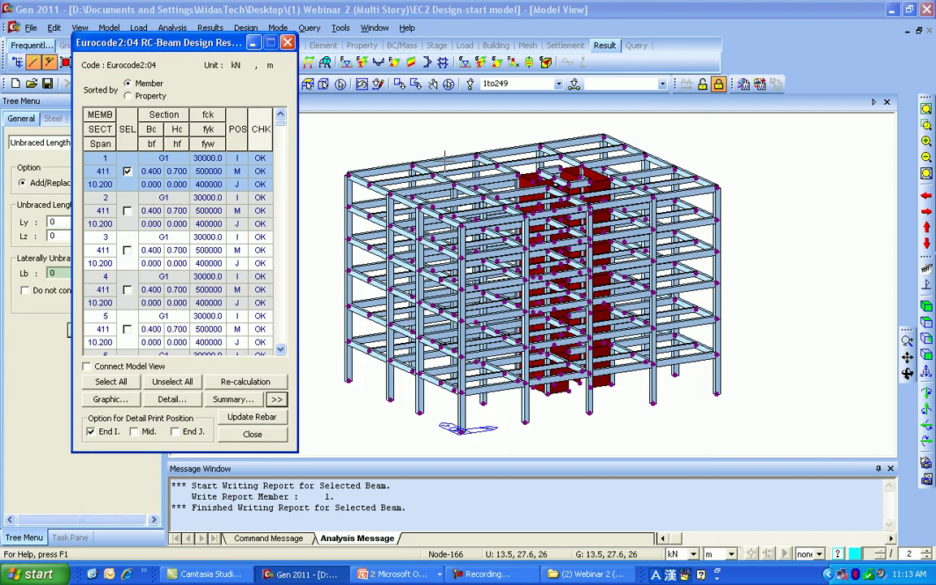
{"action": "left_click_drag", "start_coordinate": [221, 42], "coordinate": [142, 129]}
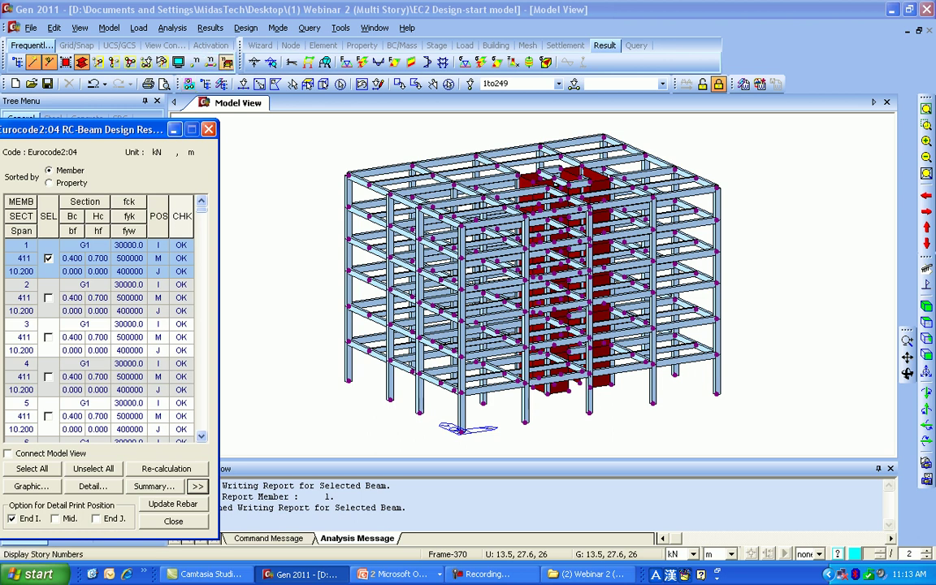
{"action": "left_click", "coordinate": [245, 28]}
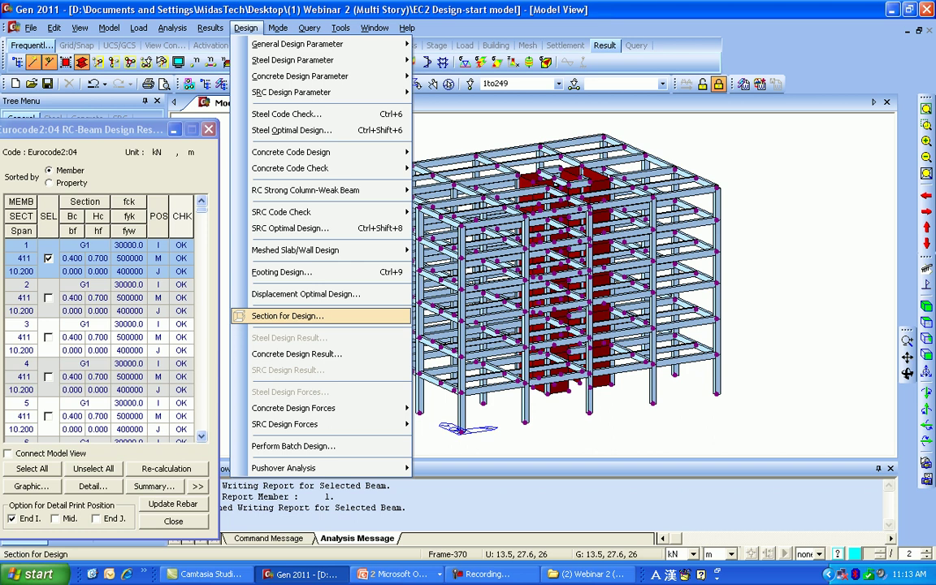
{"action": "left_click", "coordinate": [287, 316]}
{"action": "left_click_drag", "start_coordinate": [396, 169], "coordinate": [340, 132]}
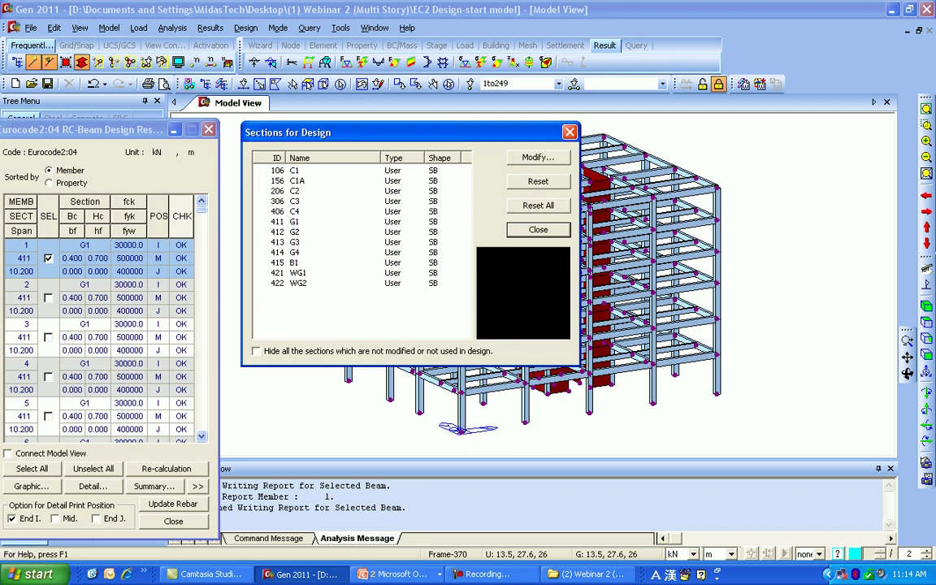
Step: Modify design section G3 to a height H of 0.85 m and width B of 0.65 m, and close the section list
{"action": "left_click", "coordinate": [296, 242]}
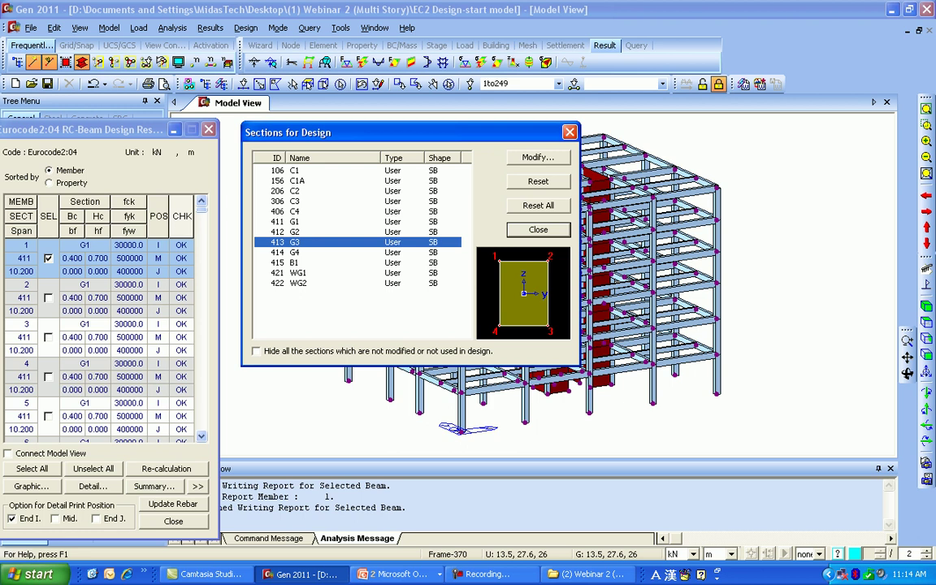
{"action": "left_click", "coordinate": [538, 158]}
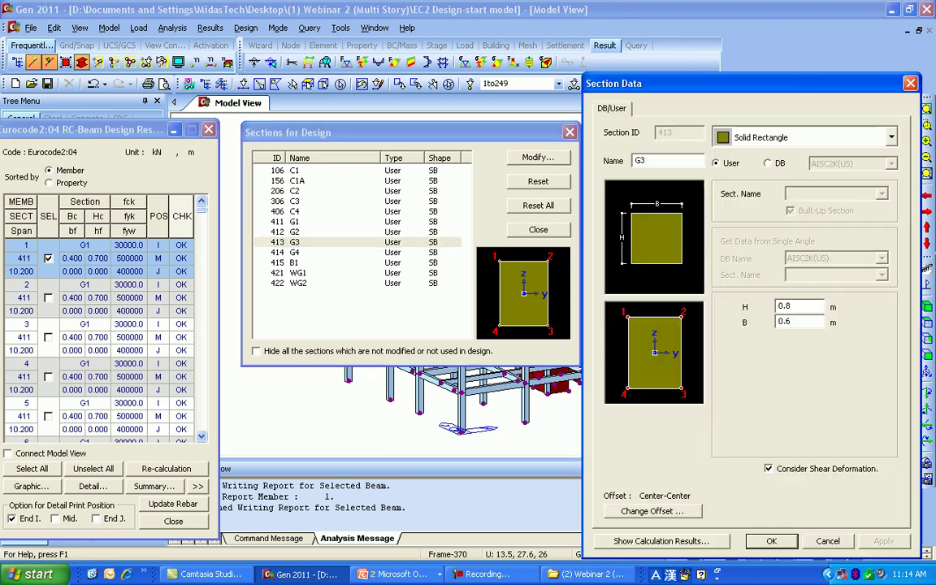
{"action": "left_click", "coordinate": [791, 306]}
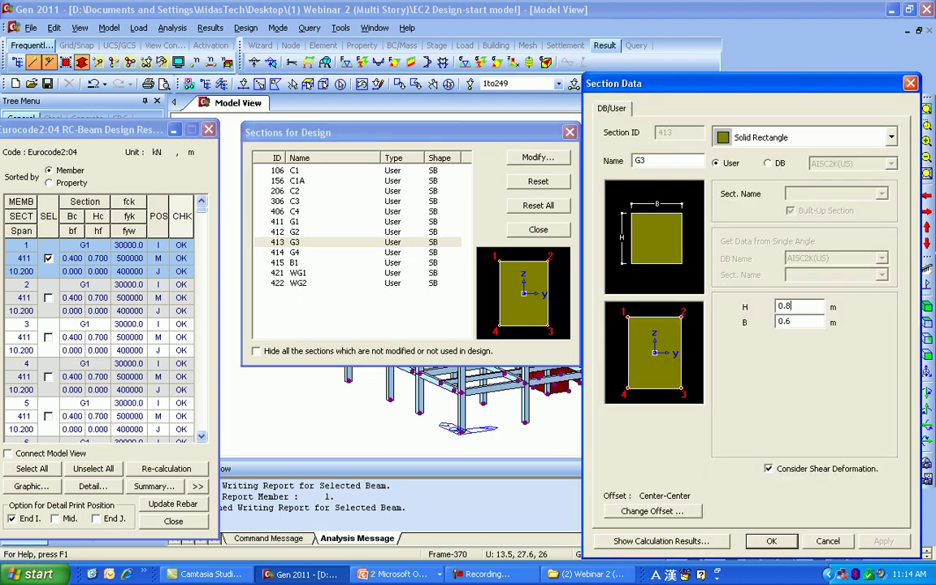
{"action": "type", "text": "5"}
{"action": "left_click", "coordinate": [793, 321]}
{"action": "type", "text": "5"}
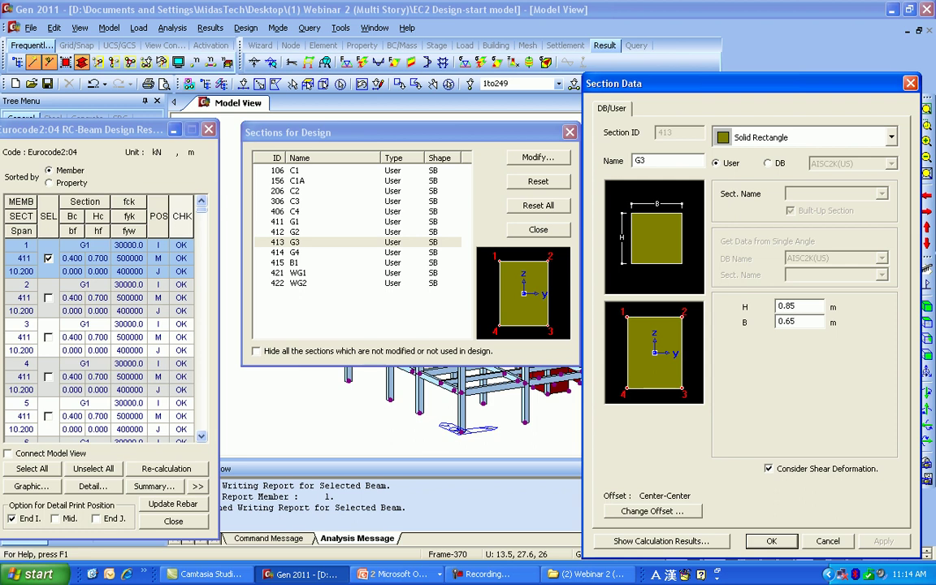
{"action": "key", "text": "Return"}
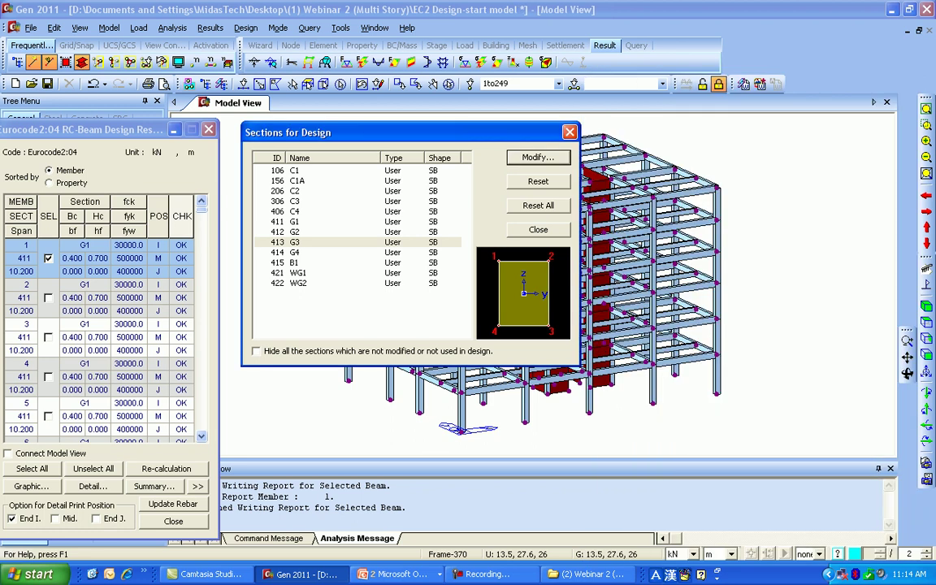
{"action": "left_click", "coordinate": [537, 230]}
Step: Sort the beam design results by property and recalculate the design for section G3
{"action": "left_click_drag", "start_coordinate": [105, 130], "coordinate": [332, 60]}
{"action": "left_click", "coordinate": [276, 114]}
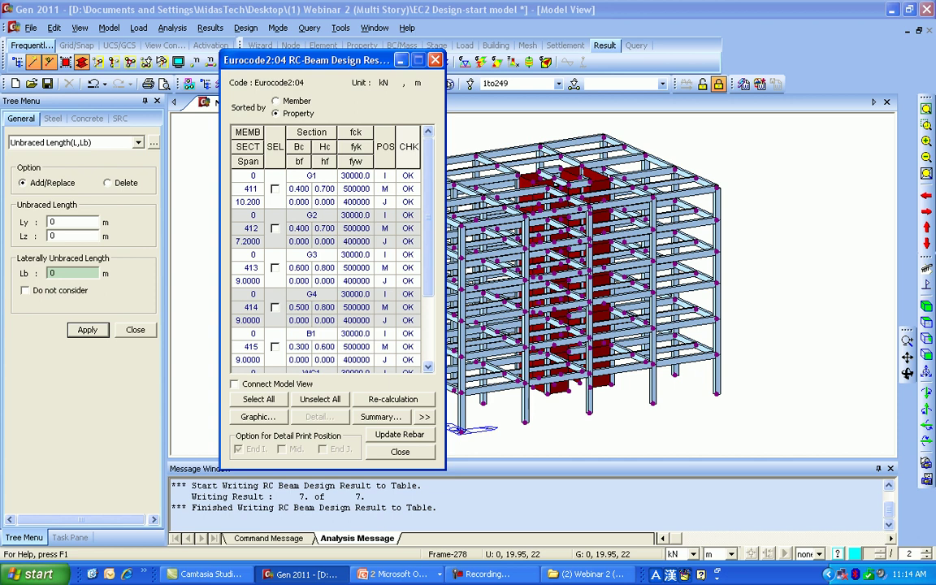
{"action": "left_click", "coordinate": [275, 268]}
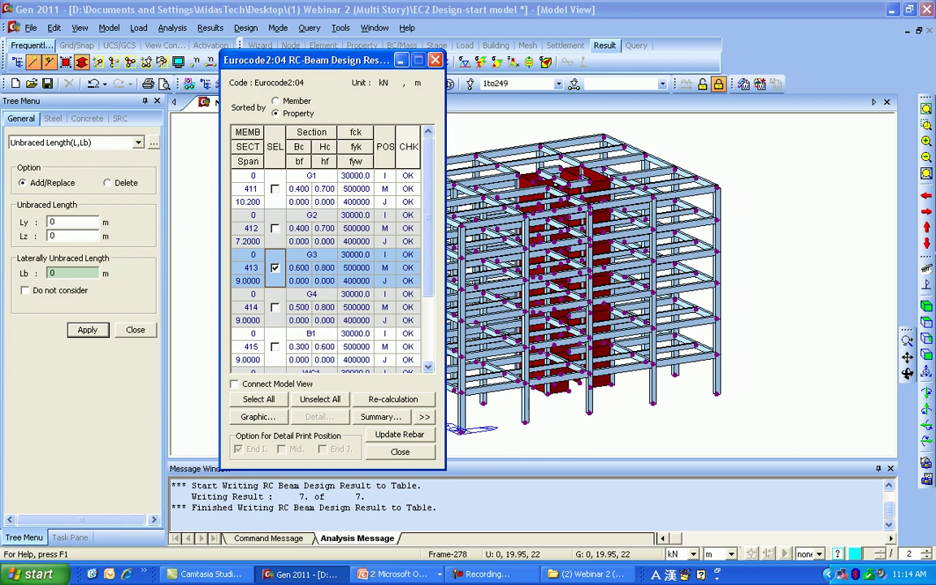
{"action": "left_click", "coordinate": [393, 399]}
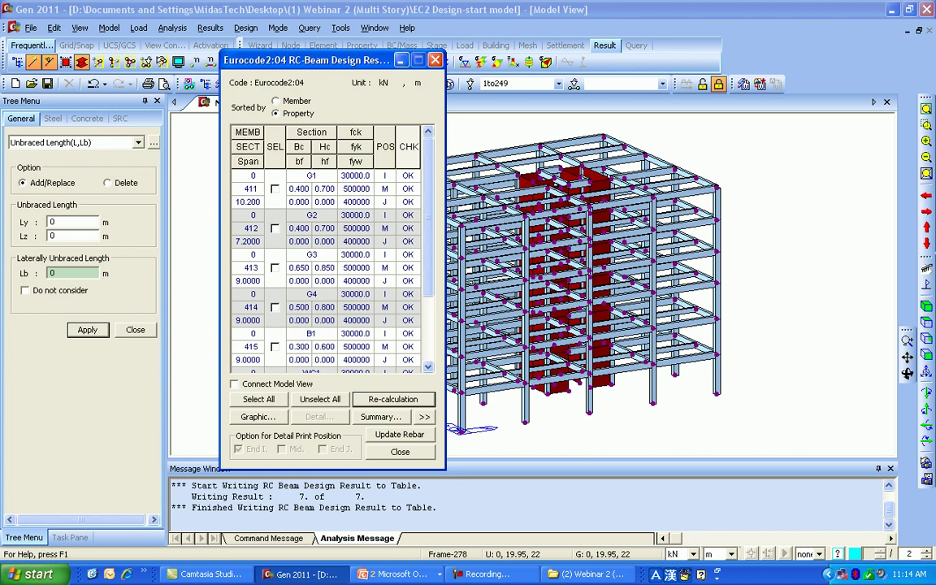
Step: Update the rebar data from all beam section results, and close the design results and the unbraced length settings
{"action": "left_click", "coordinate": [259, 399]}
{"action": "left_click", "coordinate": [399, 434]}
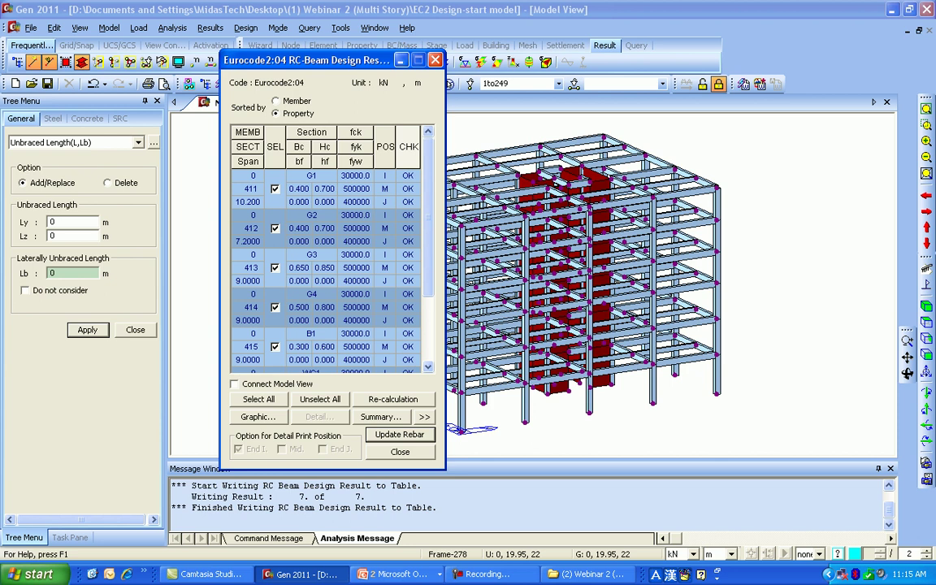
{"action": "key", "text": "Escape"}
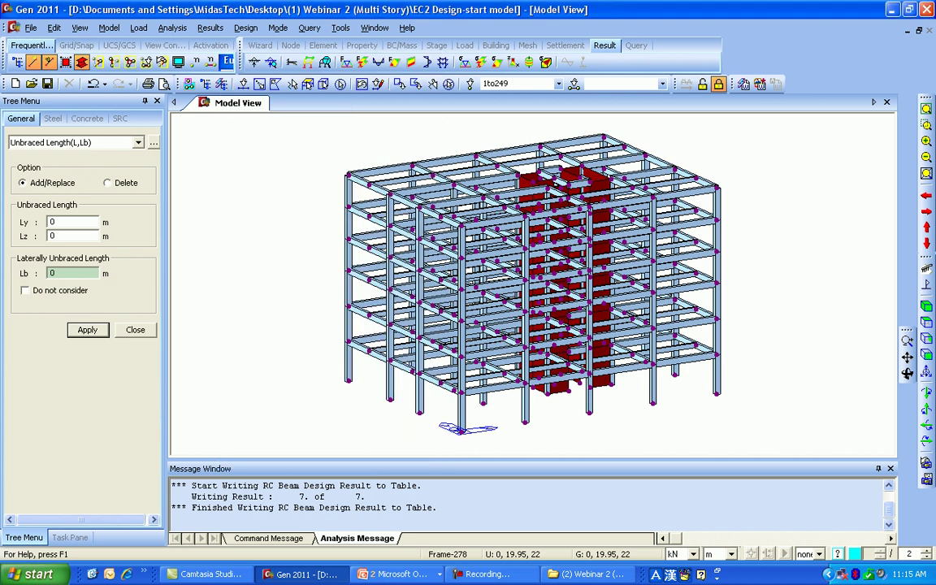
{"action": "left_click", "coordinate": [136, 330]}
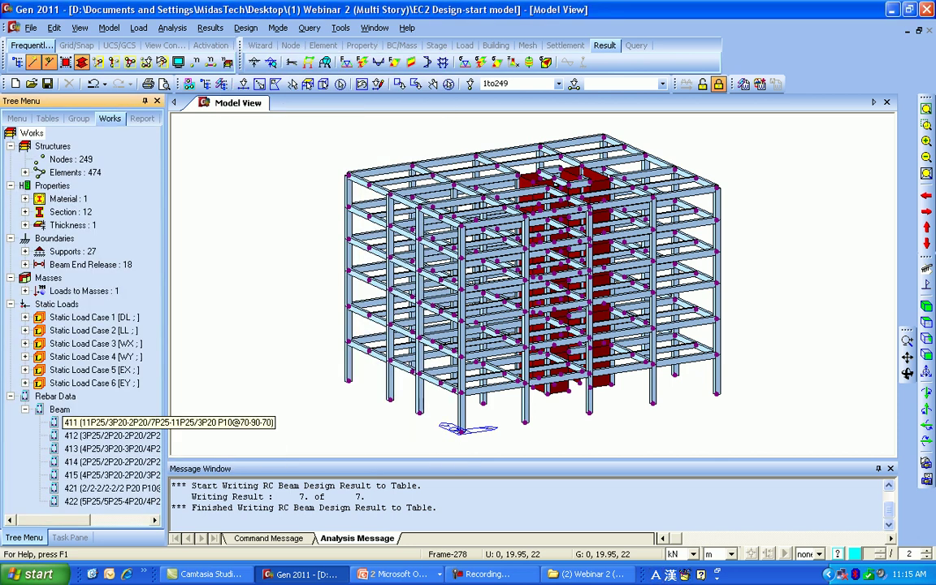
Step: Open the rebar data properties of beam section 411 and look through the rebar arrangements of sections G1 to B1
{"action": "right_click", "coordinate": [73, 422]}
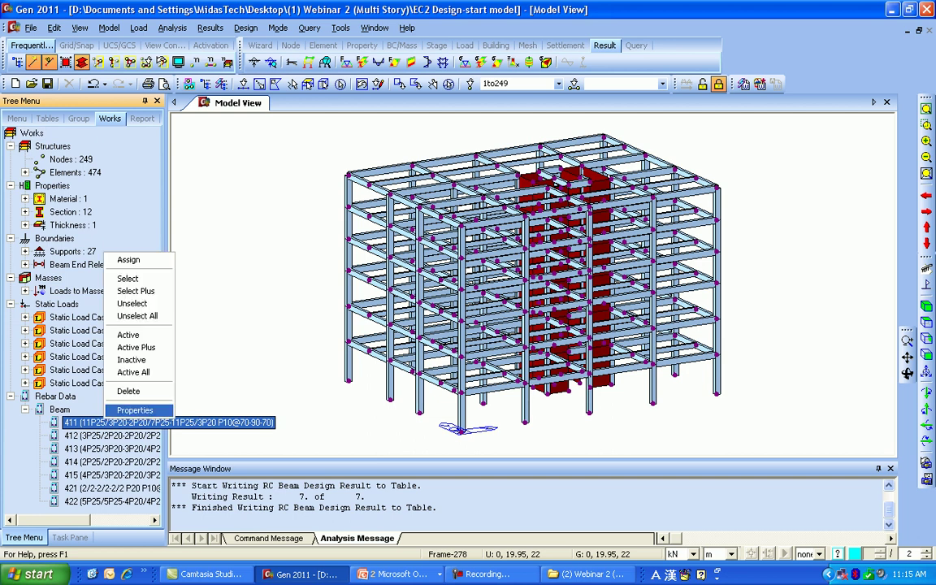
{"action": "left_click", "coordinate": [89, 406]}
{"action": "left_click_drag", "start_coordinate": [122, 12], "coordinate": [269, 16]}
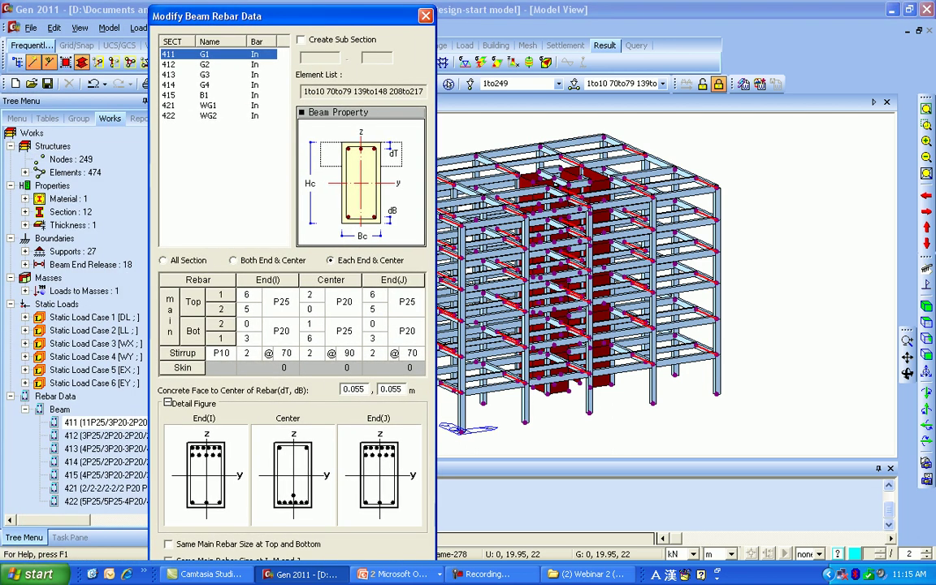
{"action": "key", "text": "Down"}
{"action": "key", "text": "Down"}
{"action": "key", "text": "Down"}
{"action": "key", "text": "Down"}
{"action": "key", "text": "Down"}
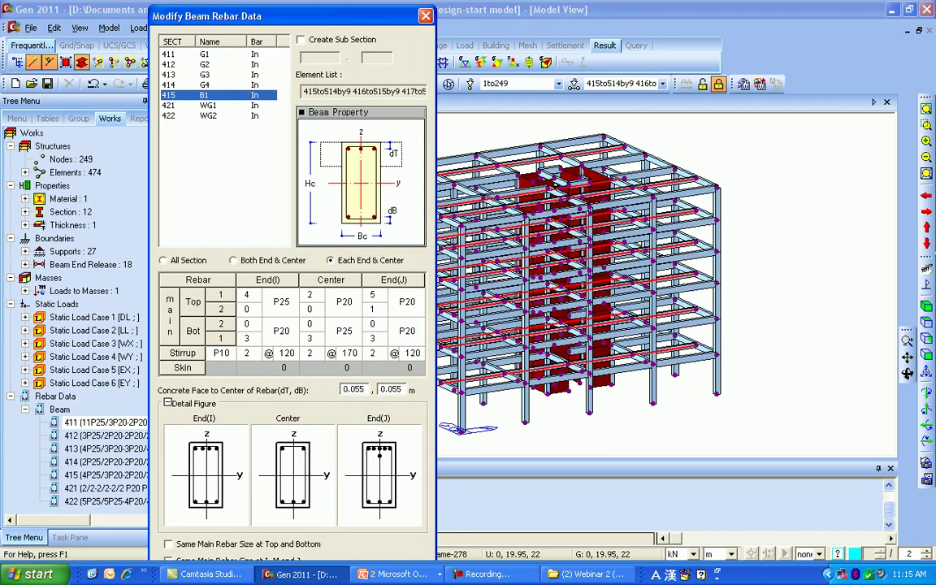
{"action": "key", "text": "Up"}
{"action": "key", "text": "Up"}
{"action": "key", "text": "Up"}
{"action": "key", "text": "Up"}
{"action": "key", "text": "Up"}
{"action": "key", "text": "Up"}
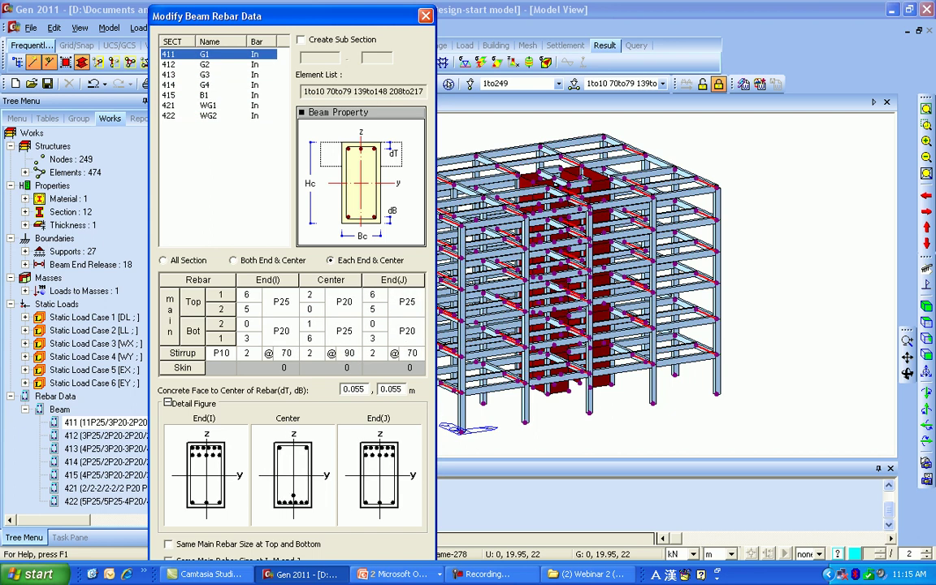
Step: Try editing the End(I) top rebar of G1, entering 6 bars for the first layer, and close the rebar data without applying
{"action": "left_click", "coordinate": [287, 302]}
{"action": "left_click", "coordinate": [287, 302]}
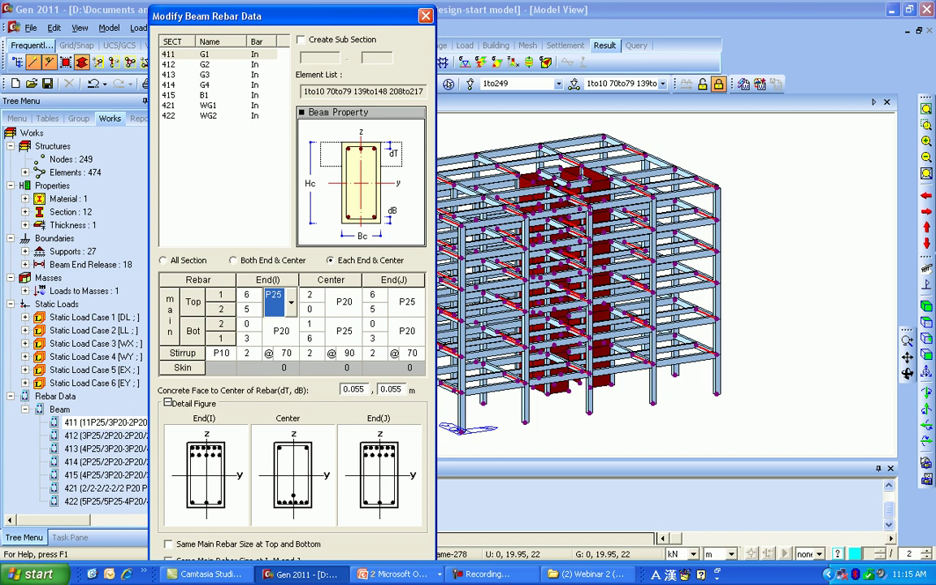
{"action": "left_click", "coordinate": [255, 298]}
{"action": "left_click", "coordinate": [255, 298]}
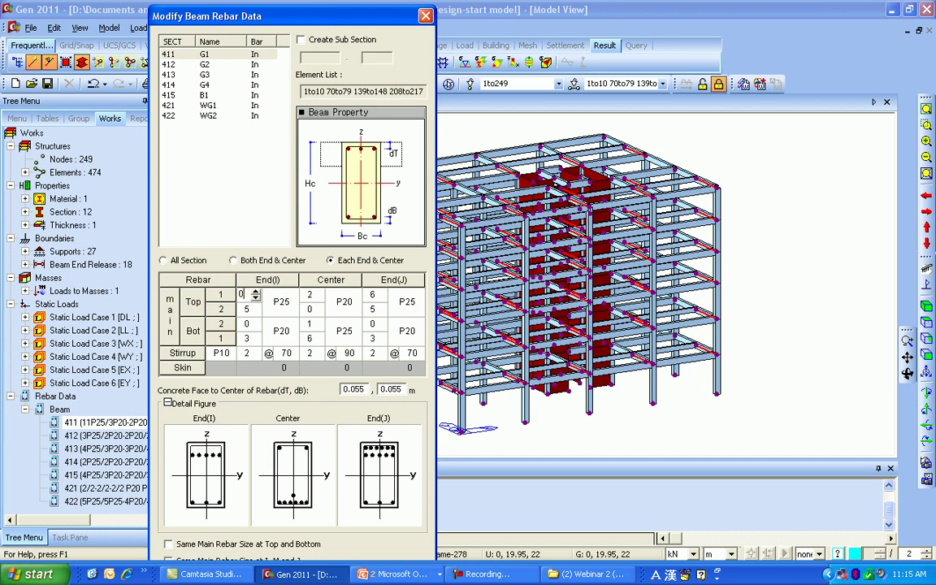
{"action": "type", "text": "6"}
{"action": "key", "text": "Up"}
{"action": "key", "text": "Up"}
{"action": "key", "text": "Down"}
{"action": "key", "text": "Down"}
{"action": "left_click_drag", "start_coordinate": [284, 20], "coordinate": [288, 1]}
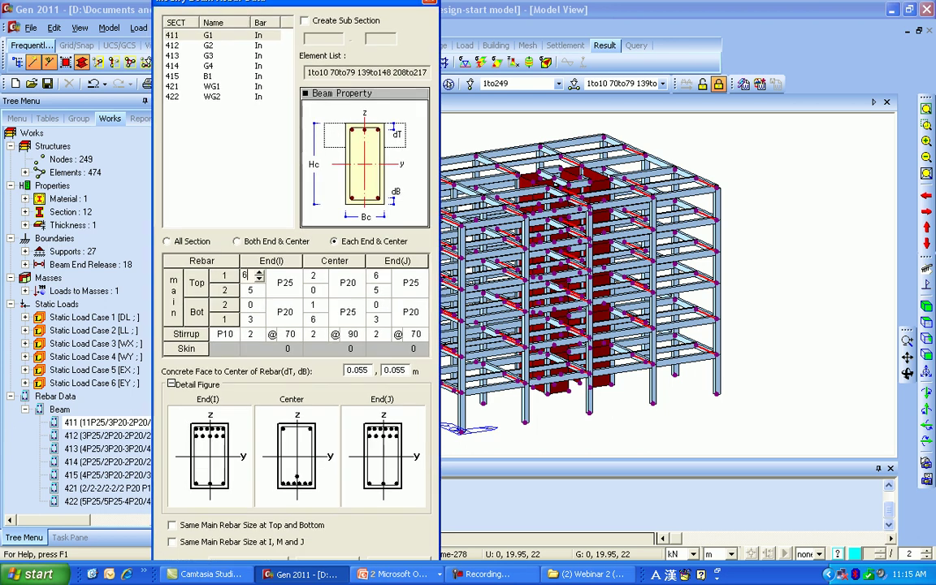
{"action": "key", "text": "alt+Tab"}
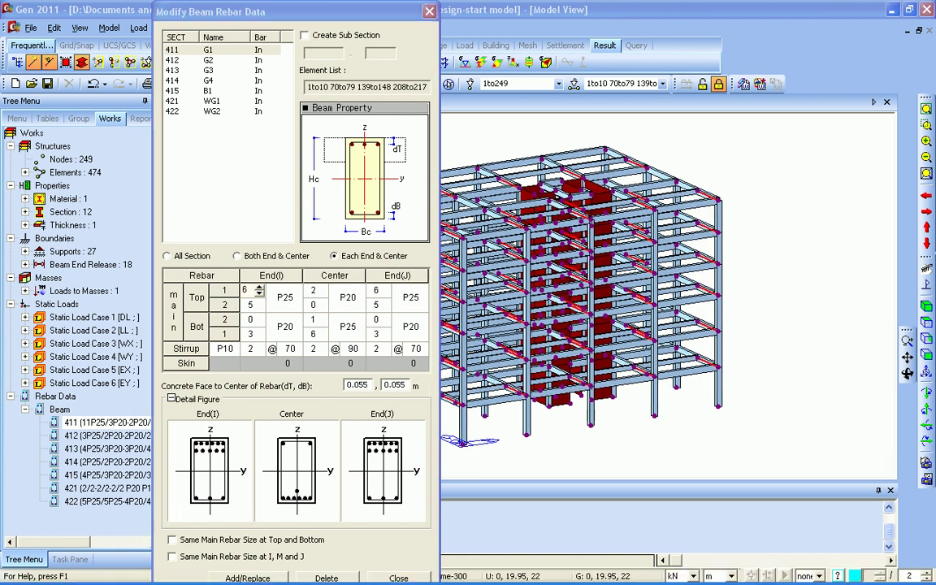
{"action": "left_click", "coordinate": [398, 578]}
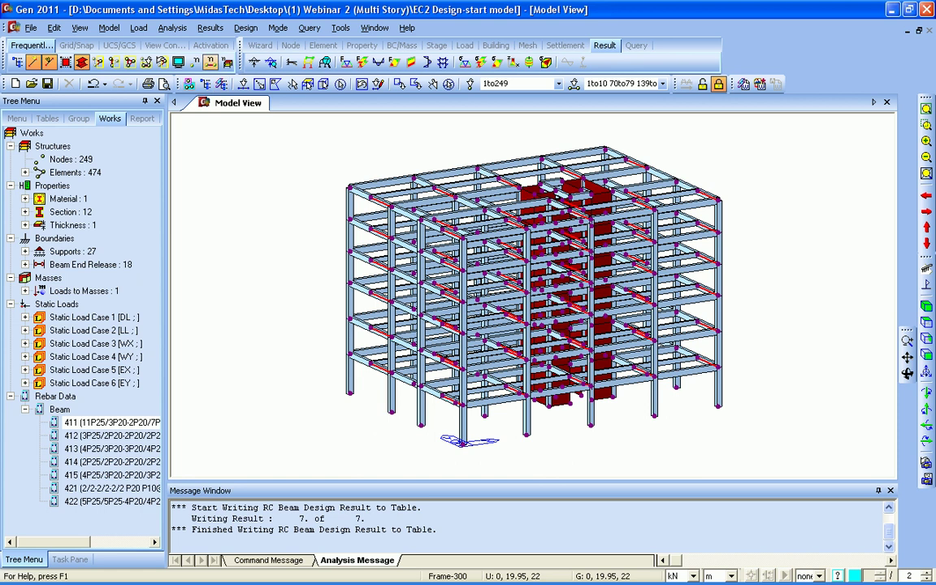
{"action": "left_click", "coordinate": [246, 27]}
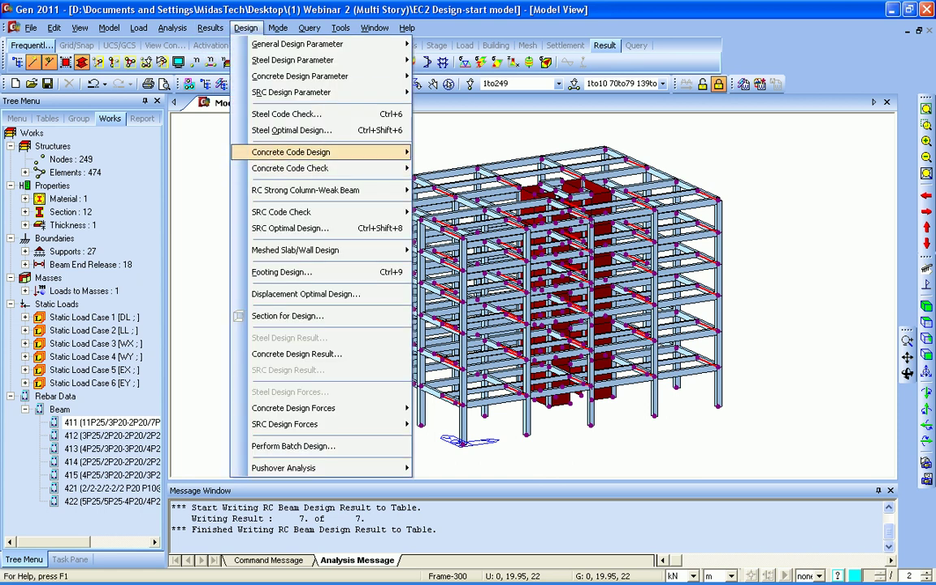
{"action": "mouse_move", "coordinate": [308, 152]}
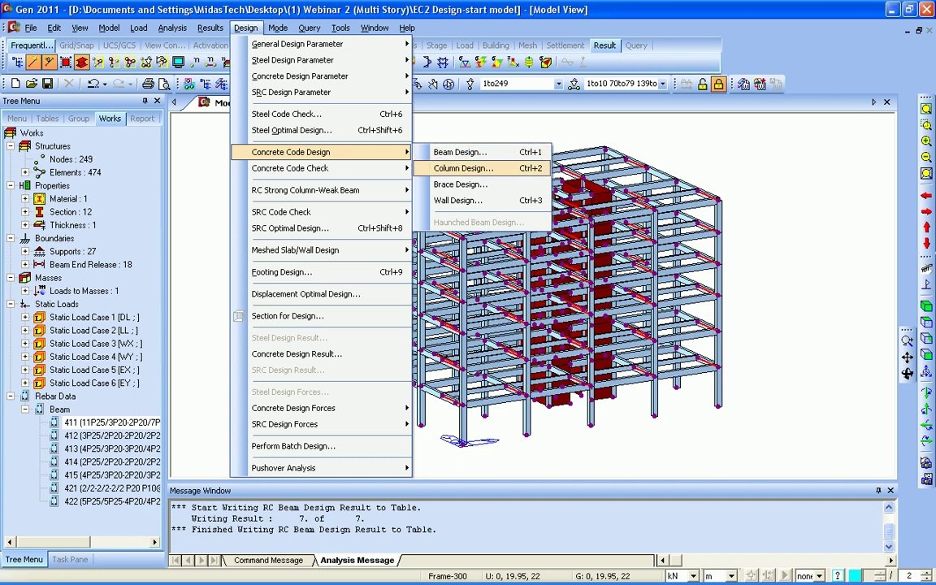
{"action": "left_click", "coordinate": [463, 168]}
{"action": "left_click", "coordinate": [467, 318]}
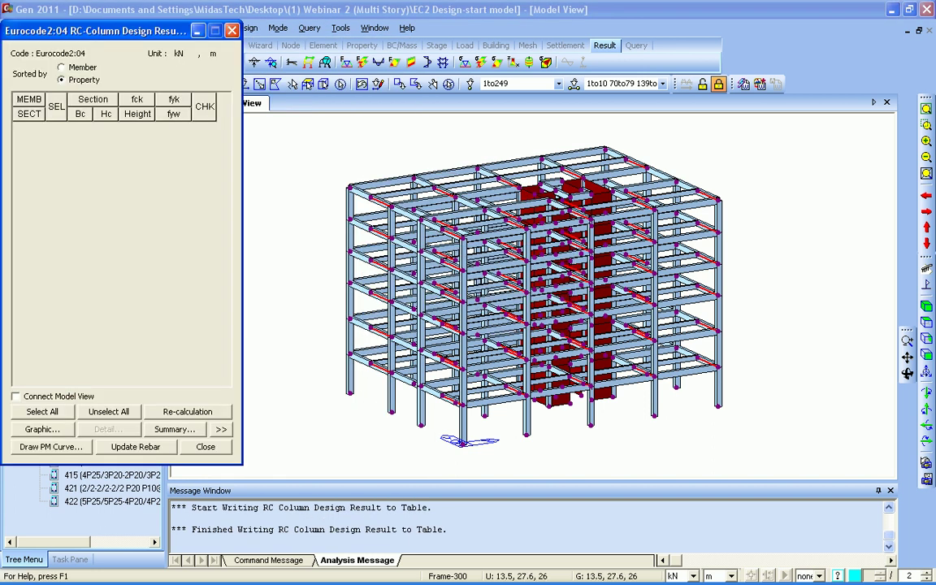
{"action": "left_click", "coordinate": [232, 30]}
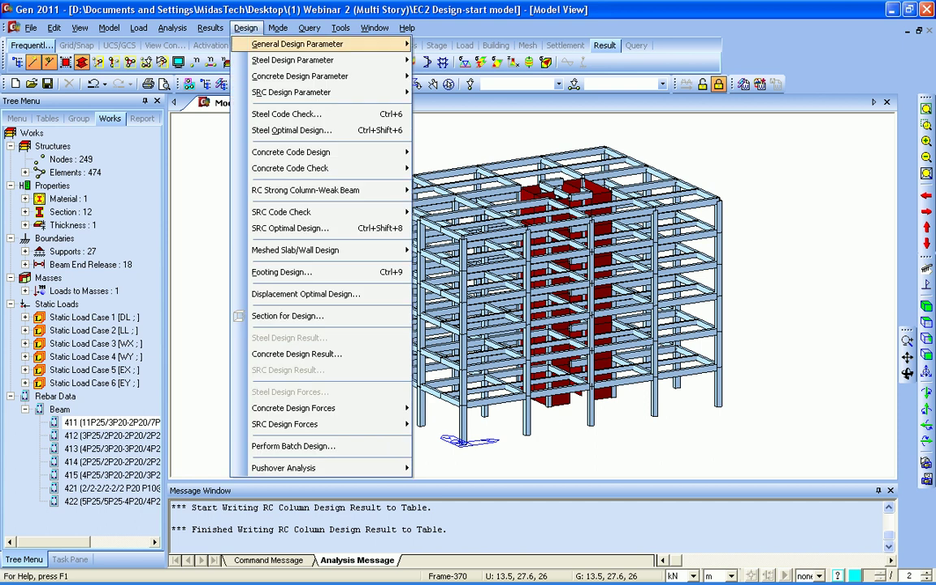
Step: Run the concrete code design for columns and sort the results by member
{"action": "left_click", "coordinate": [245, 27]}
{"action": "mouse_move", "coordinate": [309, 152]}
{"action": "left_click", "coordinate": [463, 168]}
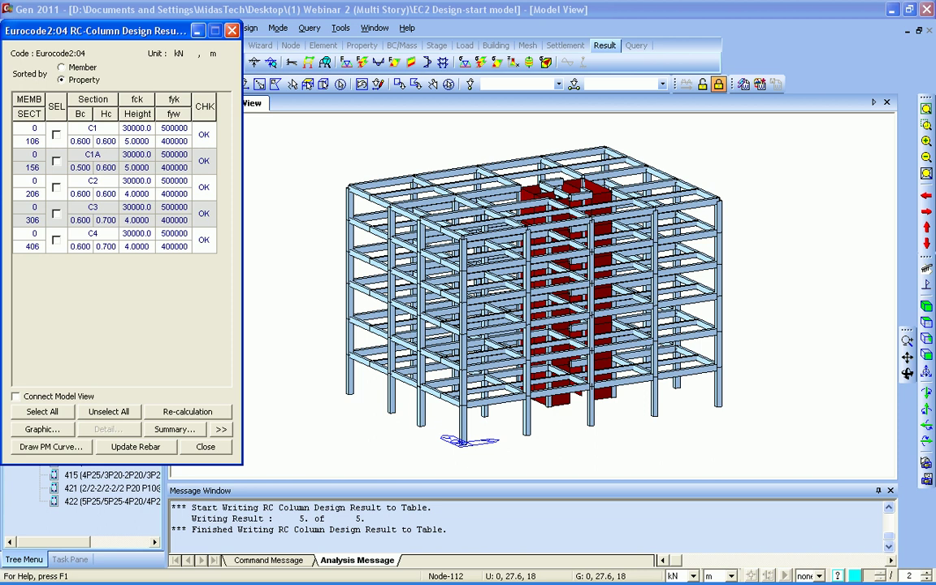
{"action": "left_click", "coordinate": [62, 67]}
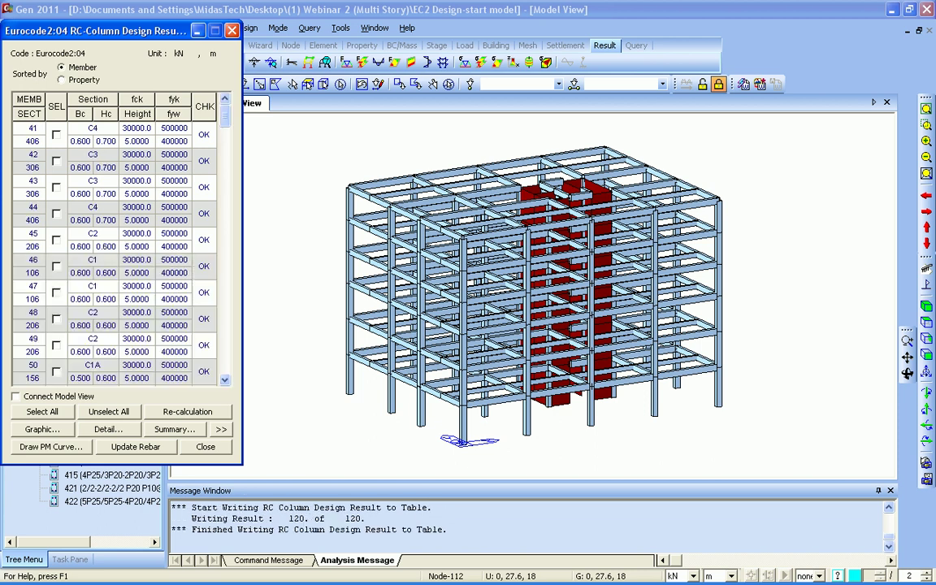
Step: Select column member 41 and review its graphic report, covering axial and moment capacity, the M-N interaction diagram and shear capacity, and close it
{"action": "left_click", "coordinate": [56, 134]}
{"action": "left_click", "coordinate": [42, 429]}
{"action": "left_click_drag", "start_coordinate": [500, 130], "coordinate": [500, 169]}
{"action": "scroll", "coordinate": [251, 236], "scroll_direction": "down", "scroll_amount": 3}
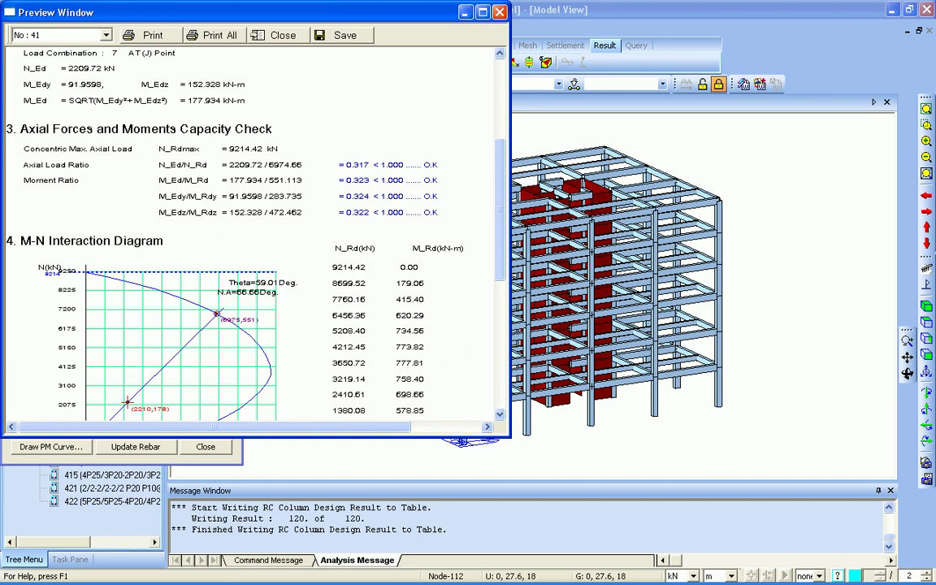
{"action": "scroll", "coordinate": [252, 236], "scroll_direction": "down", "scroll_amount": 8}
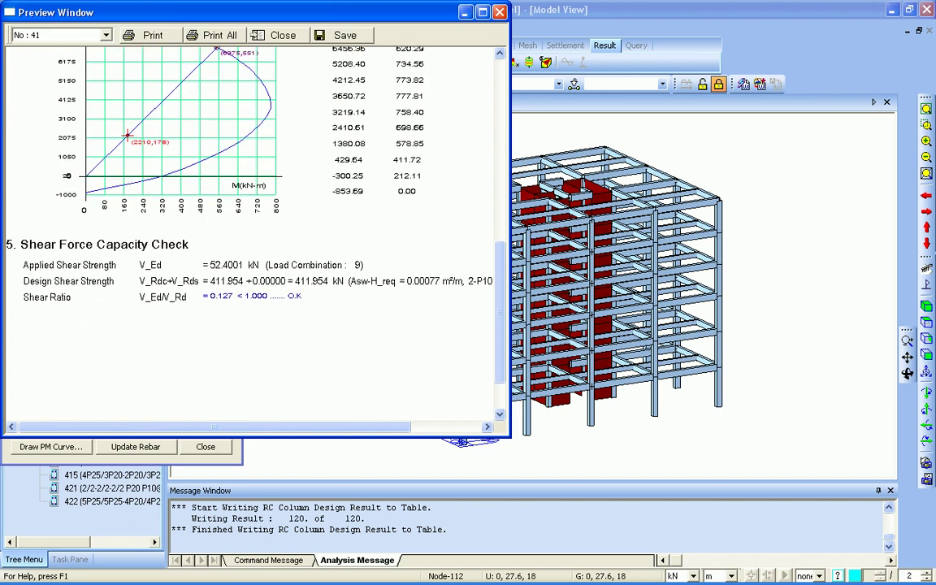
{"action": "left_click", "coordinate": [500, 11]}
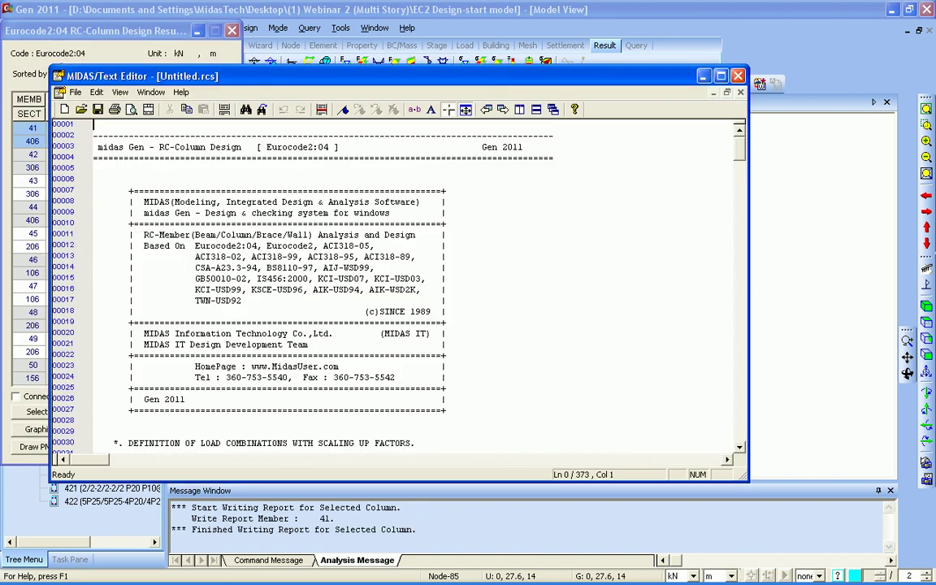
Step: Review the detailed design calculation report of column member 41, discard it without saving, and close the column design results
{"action": "left_click", "coordinate": [425, 322]}
{"action": "scroll", "coordinate": [424, 321], "scroll_direction": "down", "scroll_amount": 20}
{"action": "scroll", "coordinate": [425, 321], "scroll_direction": "down", "scroll_amount": 16}
{"action": "left_click", "coordinate": [737, 75]}
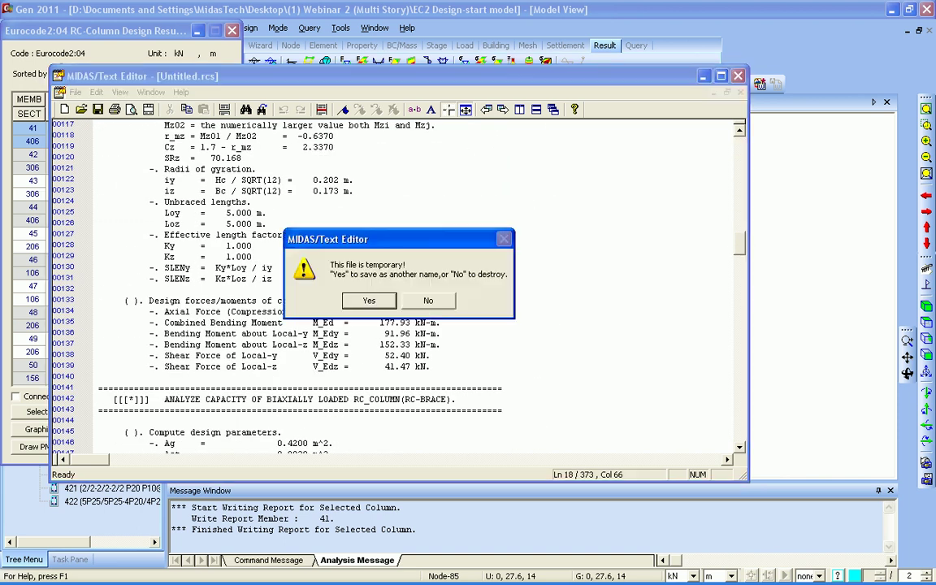
{"action": "left_click", "coordinate": [428, 301]}
{"action": "left_click", "coordinate": [205, 445]}
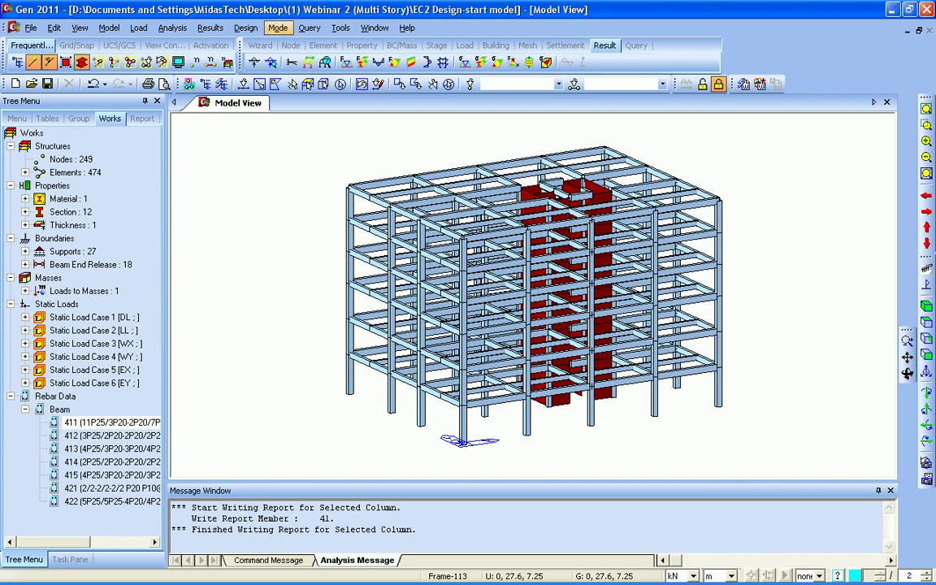
Step: Run the concrete code design for columns and try to draw the P-M curve of column section C1
{"action": "left_click", "coordinate": [245, 28]}
{"action": "mouse_move", "coordinate": [324, 151]}
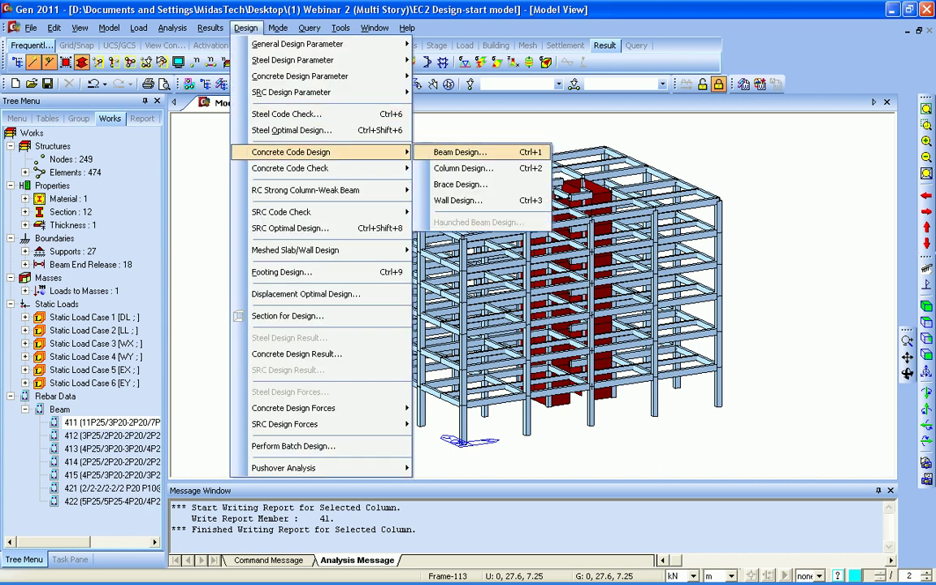
{"action": "left_click", "coordinate": [459, 169]}
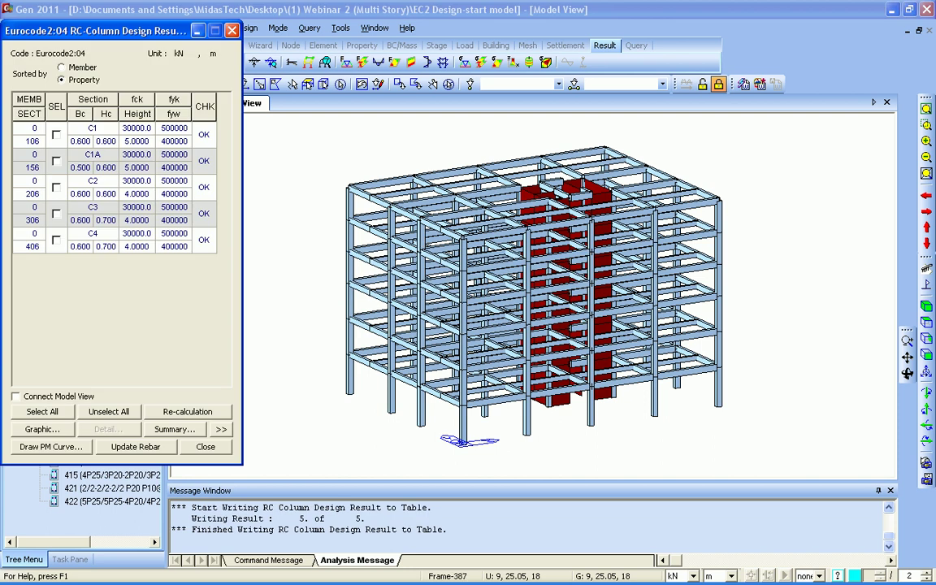
{"action": "left_click", "coordinate": [56, 135]}
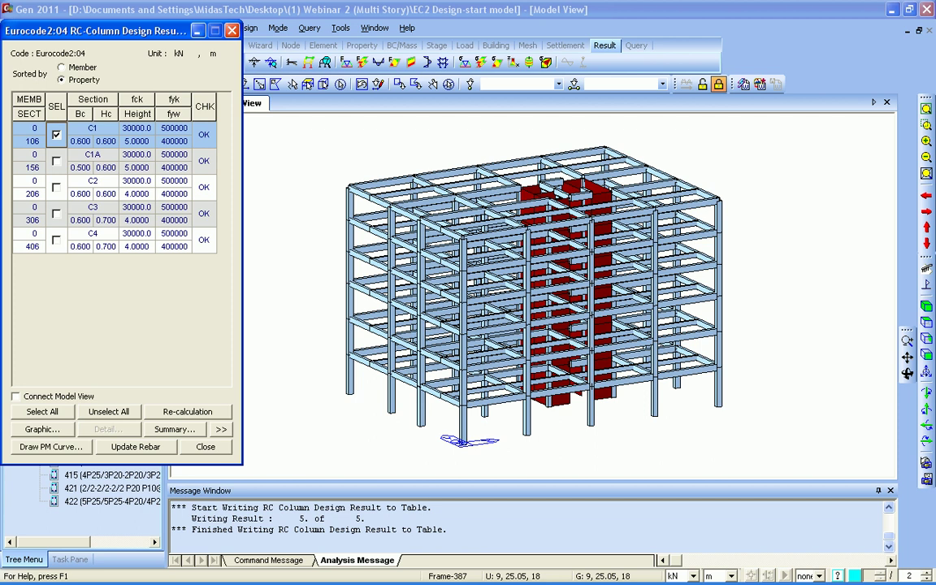
{"action": "left_click", "coordinate": [50, 446]}
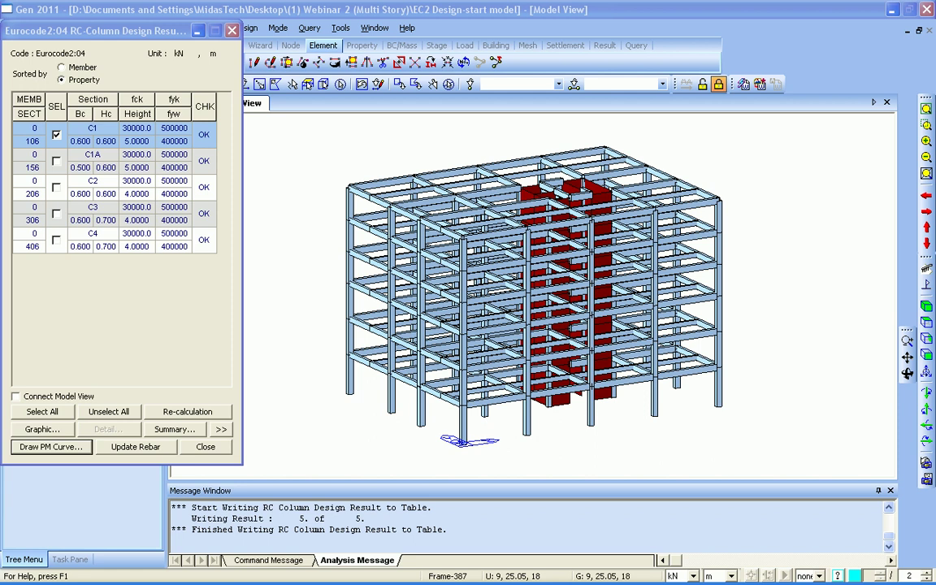
{"action": "mouse_move", "coordinate": [97, 30]}
{"action": "left_mouse_down"}
{"action": "mouse_move", "coordinate": [119, 53]}
{"action": "mouse_move", "coordinate": [94, 28]}
{"action": "left_mouse_up"}
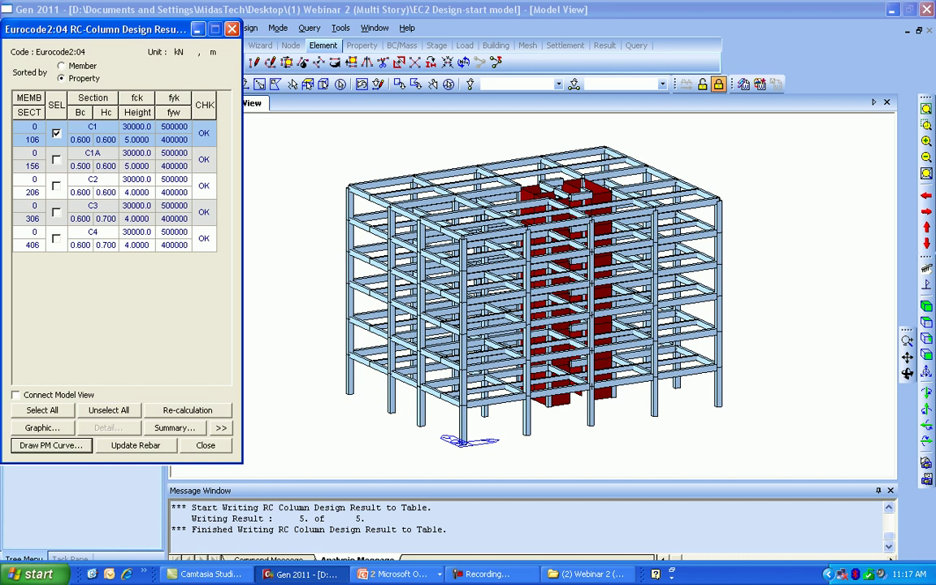
{"action": "left_click", "coordinate": [206, 573]}
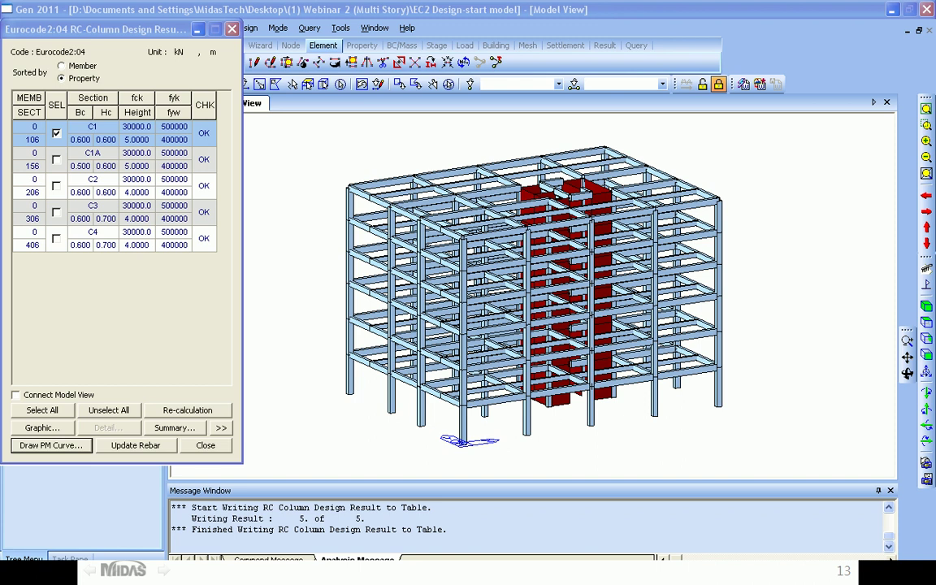
{"action": "key", "text": "alt+Tab"}
{"action": "key", "text": "alt+Tab"}
{"action": "key", "text": "alt+Tab"}
{"action": "key", "text": "alt+Tab"}
{"action": "key", "text": "alt+Tab"}
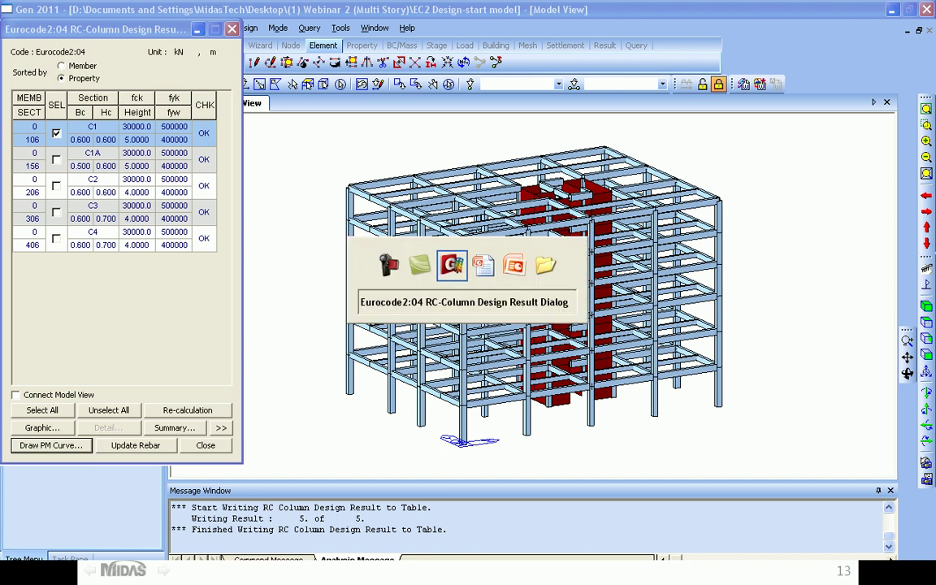
{"action": "key", "text": "Escape"}
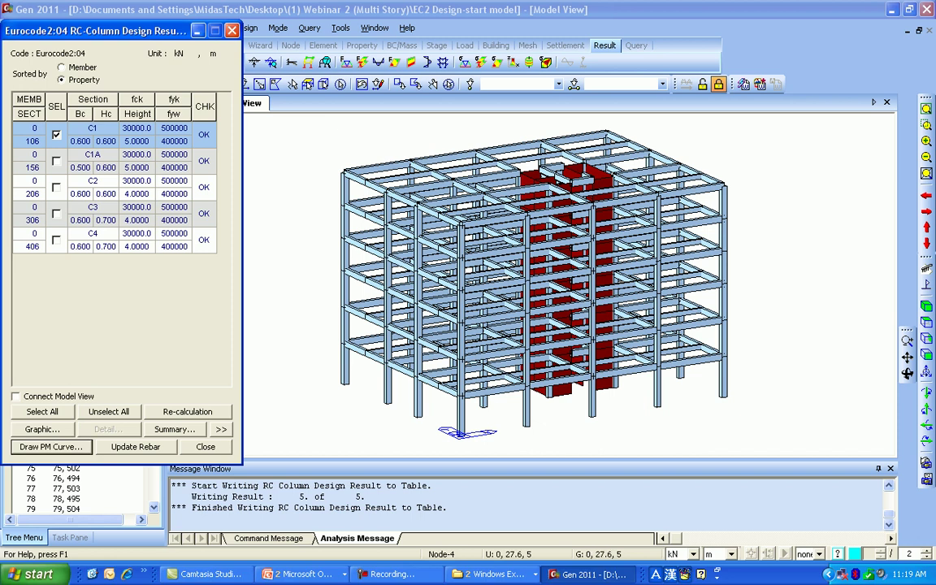
Step: Draw the P-M curve of column section C1, view the 3D interaction surface from different angles, and close it
{"action": "left_click", "coordinate": [51, 447]}
{"action": "left_click_drag", "start_coordinate": [146, 276], "coordinate": [203, 232]}
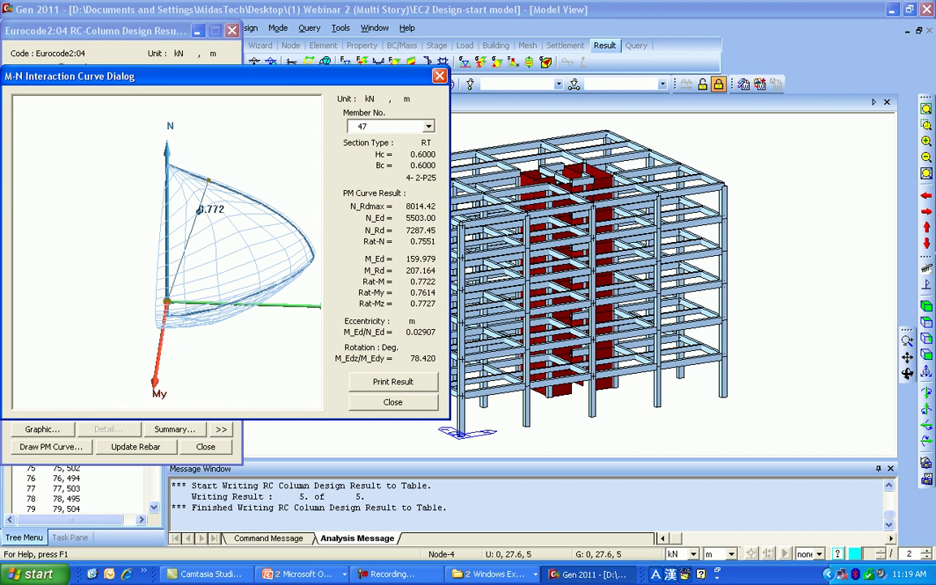
{"action": "left_click_drag", "start_coordinate": [199, 292], "coordinate": [224, 296]}
{"action": "left_click", "coordinate": [440, 76]}
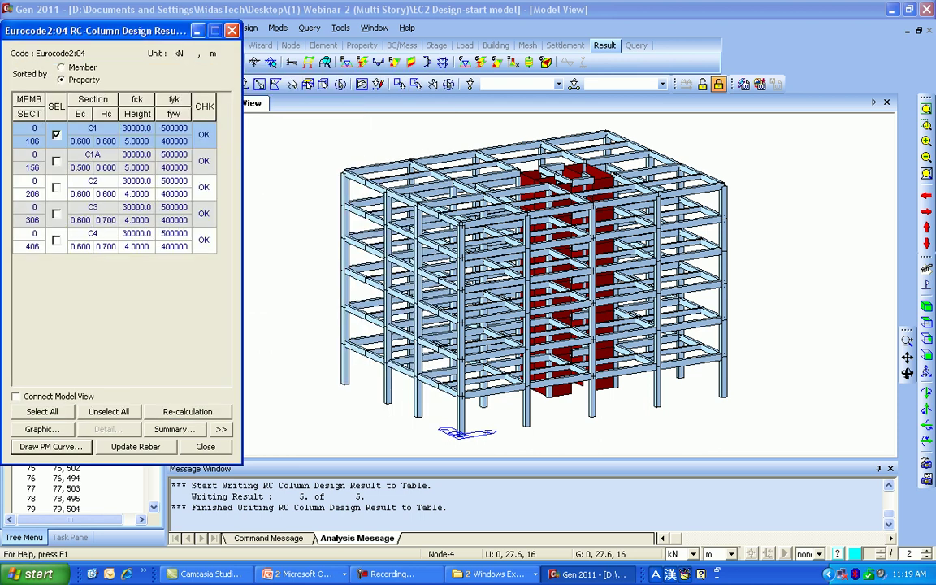
Step: Update the rebar of all column sections from the design results, and close the results and the member assignment settings
{"action": "left_click", "coordinate": [42, 411]}
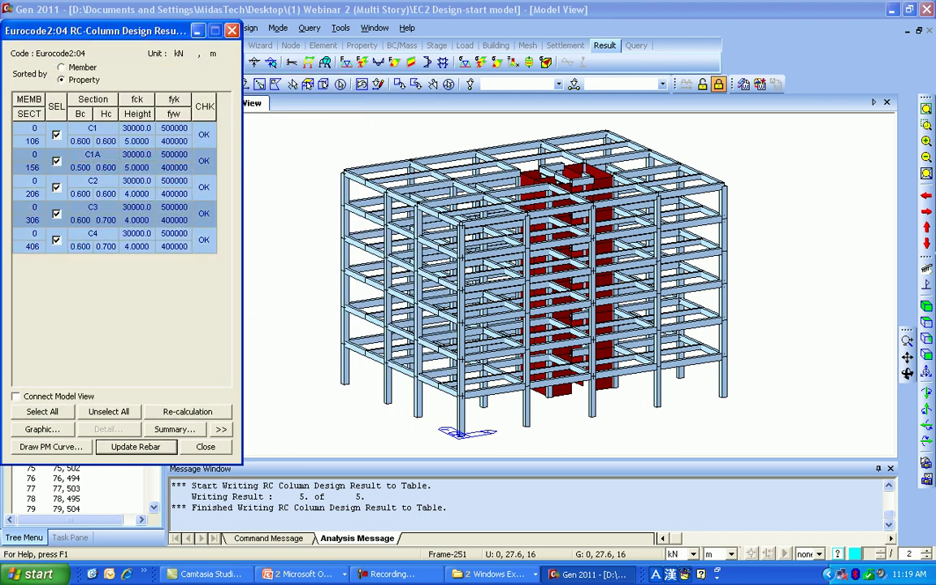
{"action": "left_click", "coordinate": [232, 31]}
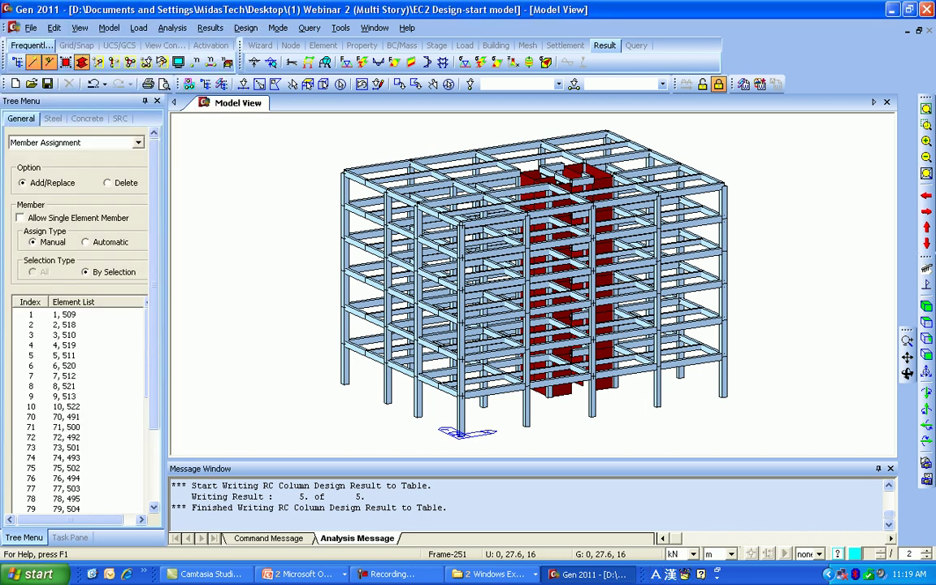
{"action": "left_click", "coordinate": [70, 537]}
{"action": "left_click", "coordinate": [25, 537]}
{"action": "left_click_drag", "start_coordinate": [154, 346], "coordinate": [153, 418]}
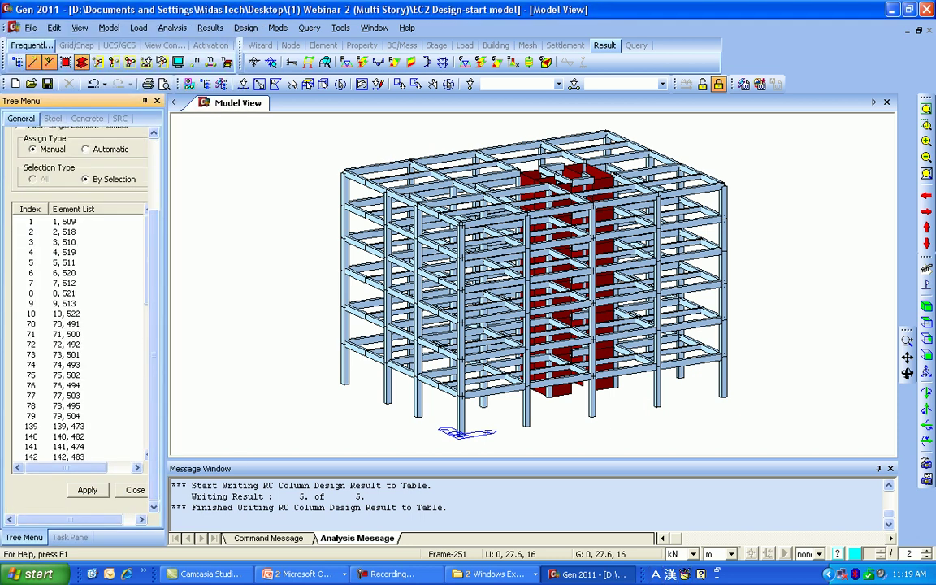
{"action": "left_click", "coordinate": [132, 490]}
Step: Open the updated column rebar data of section 106 (C1) to examine its main bars and ties, and close it unchanged
{"action": "scroll", "coordinate": [82, 487], "scroll_direction": "down", "scroll_amount": 2}
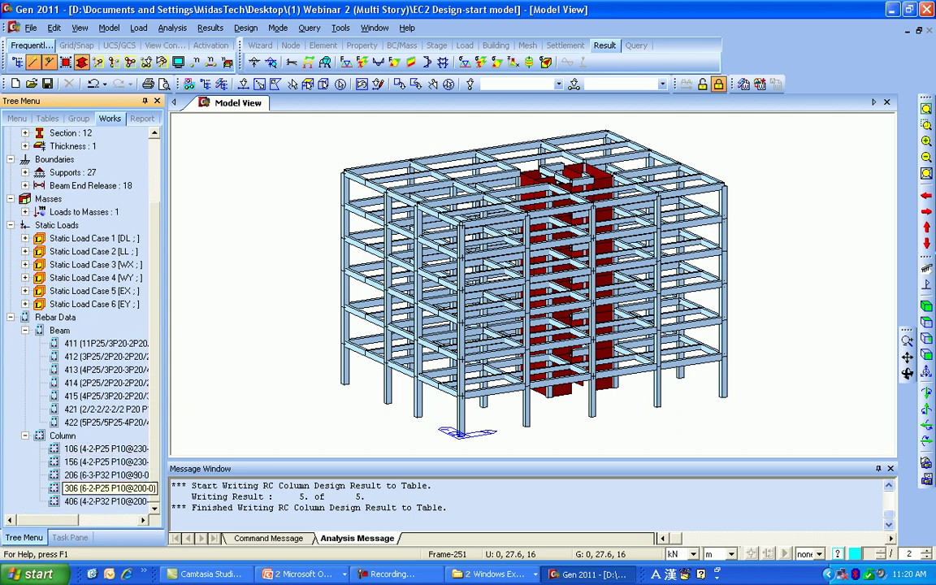
{"action": "right_click", "coordinate": [122, 462]}
{"action": "left_click", "coordinate": [145, 438]}
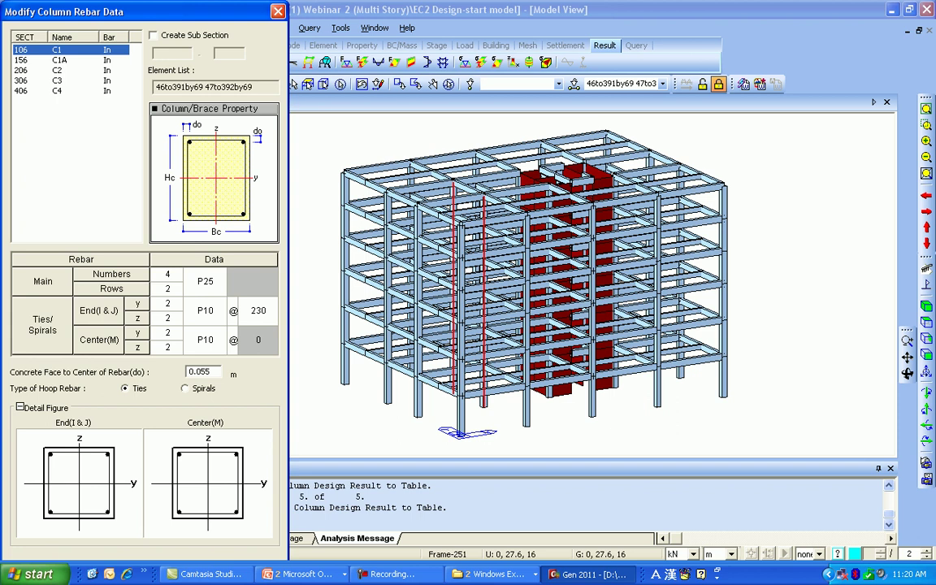
{"action": "left_click", "coordinate": [278, 11]}
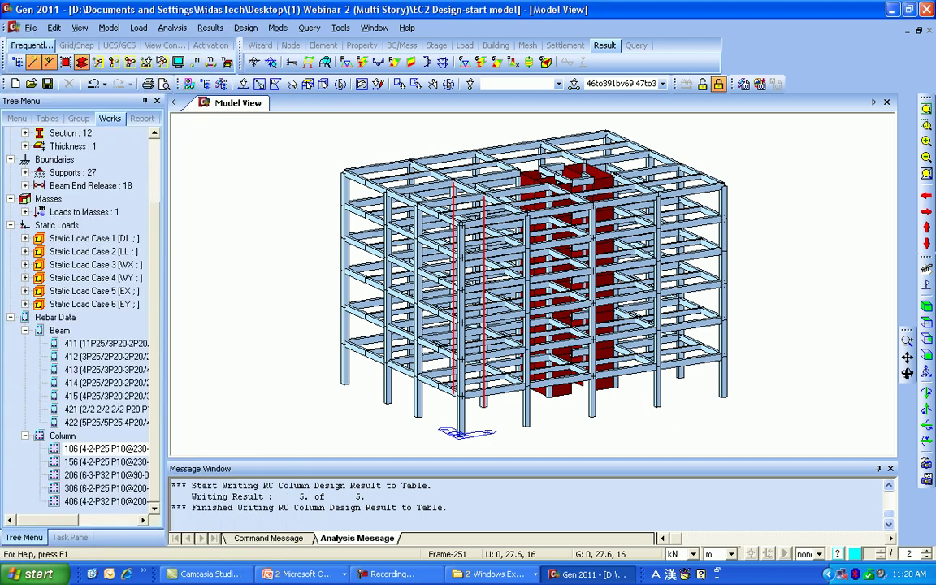
Step: Try to run the concrete code design for walls while the C1 columns are still selected
{"action": "left_click", "coordinate": [245, 28]}
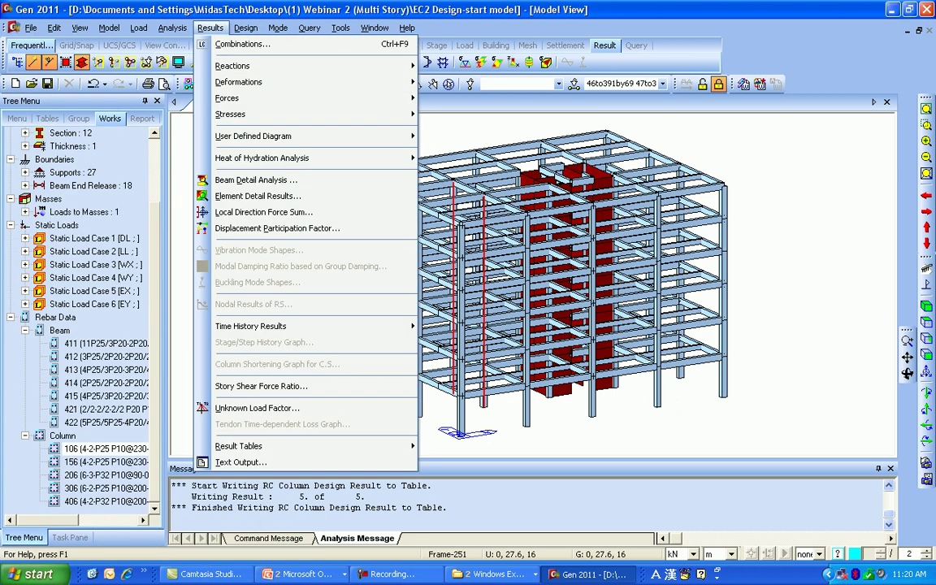
{"action": "mouse_move", "coordinate": [325, 168]}
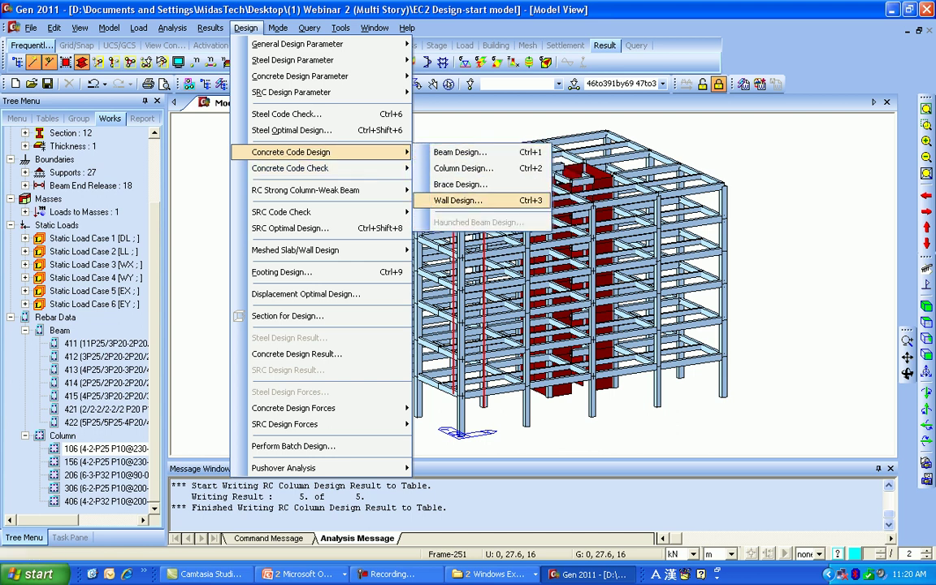
{"action": "left_click", "coordinate": [459, 200]}
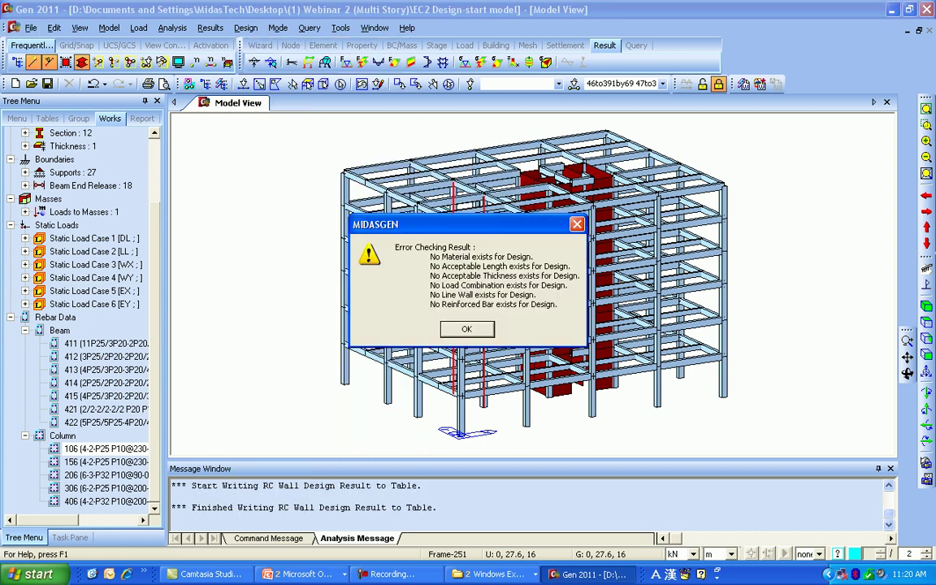
{"action": "left_click", "coordinate": [466, 328]}
Step: With the column selection cleared, run the concrete code design for walls and sort the results by Wall ID + Story
{"action": "left_click", "coordinate": [251, 30]}
{"action": "left_click", "coordinate": [245, 28]}
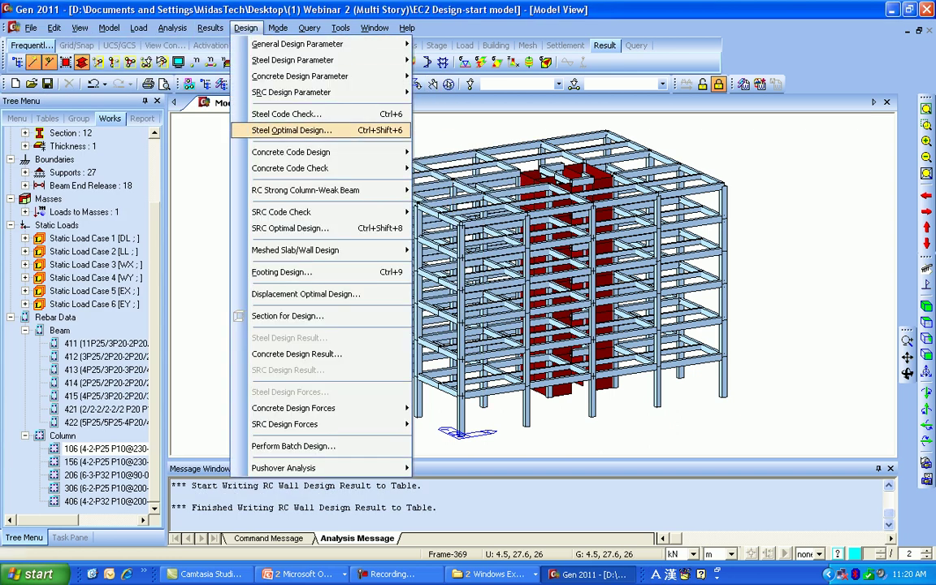
{"action": "mouse_move", "coordinate": [324, 152]}
{"action": "left_click", "coordinate": [458, 200]}
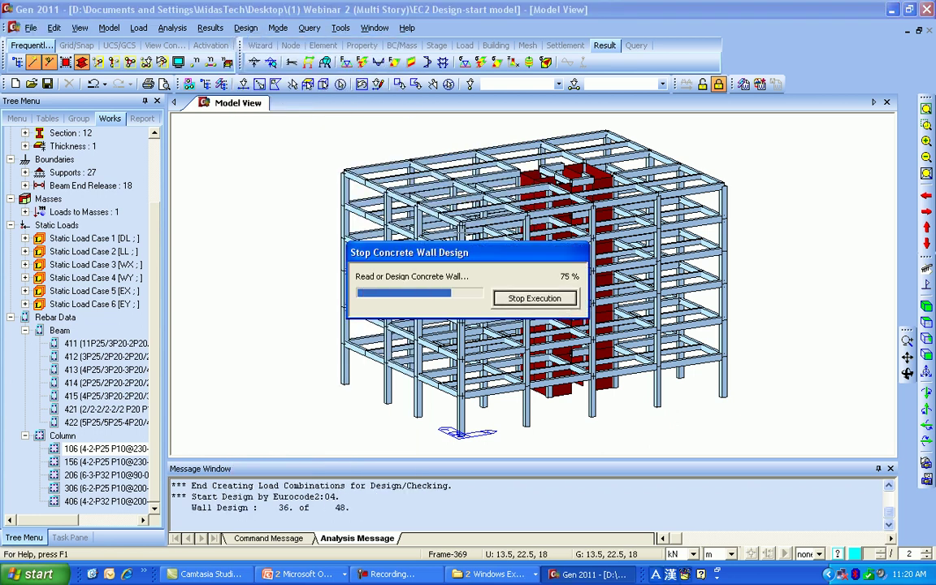
{"action": "mouse_move", "coordinate": [444, 258]}
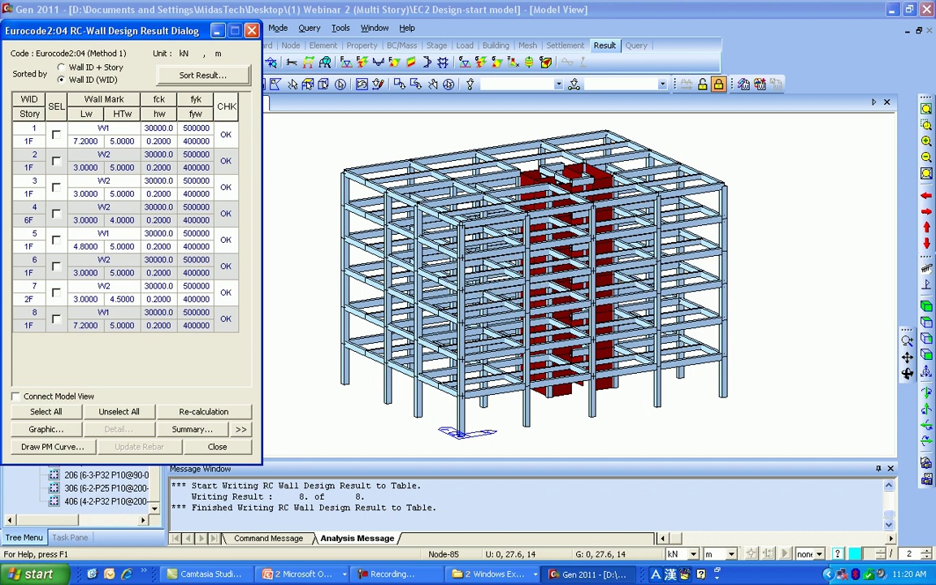
{"action": "left_click", "coordinate": [61, 67]}
Step: Select wall ID 1 at story 1F and review its graphic report, including capacity ratios and the M-N interaction diagram, and close it
{"action": "left_click", "coordinate": [56, 135]}
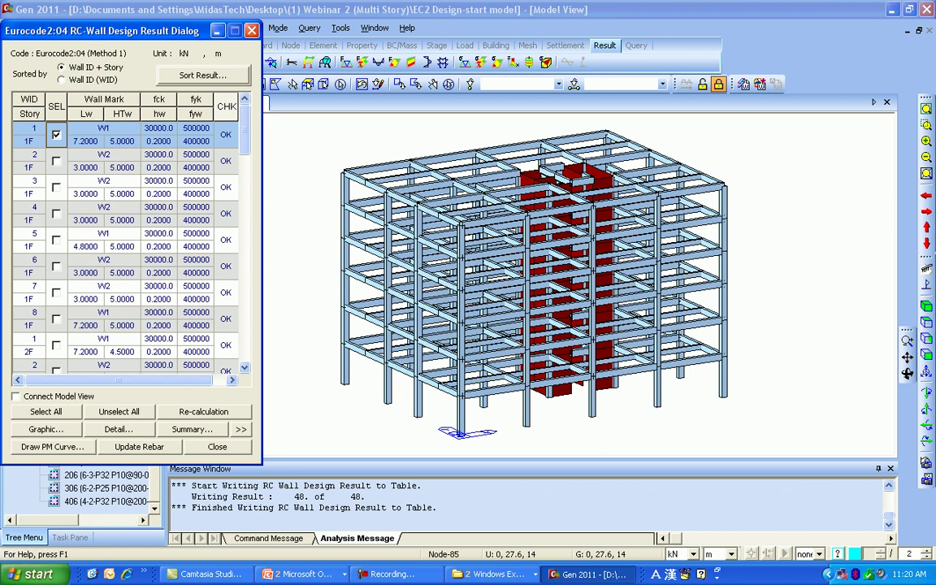
{"action": "left_click", "coordinate": [46, 429]}
{"action": "scroll", "coordinate": [250, 235], "scroll_direction": "down", "scroll_amount": 5}
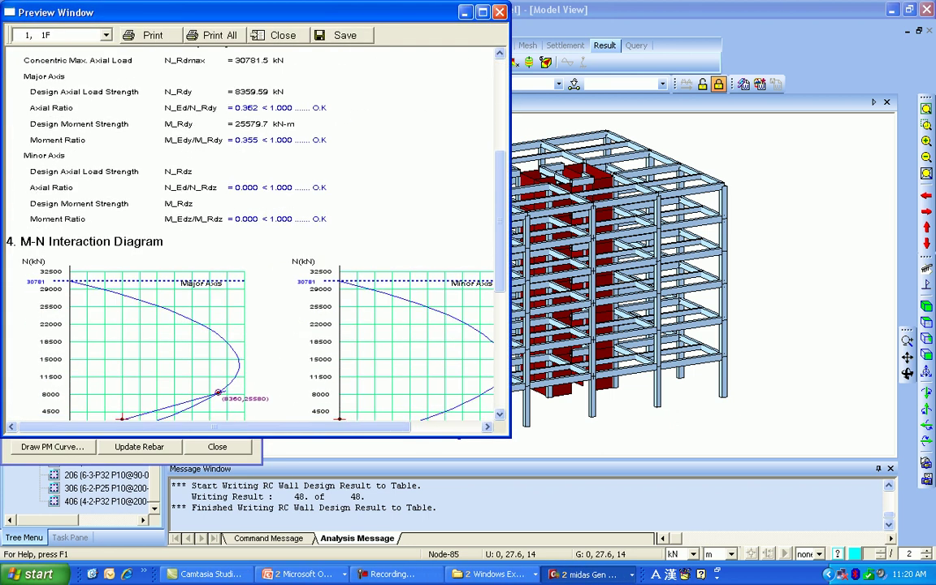
{"action": "scroll", "coordinate": [250, 235], "scroll_direction": "down", "scroll_amount": 3}
{"action": "left_click", "coordinate": [499, 12]}
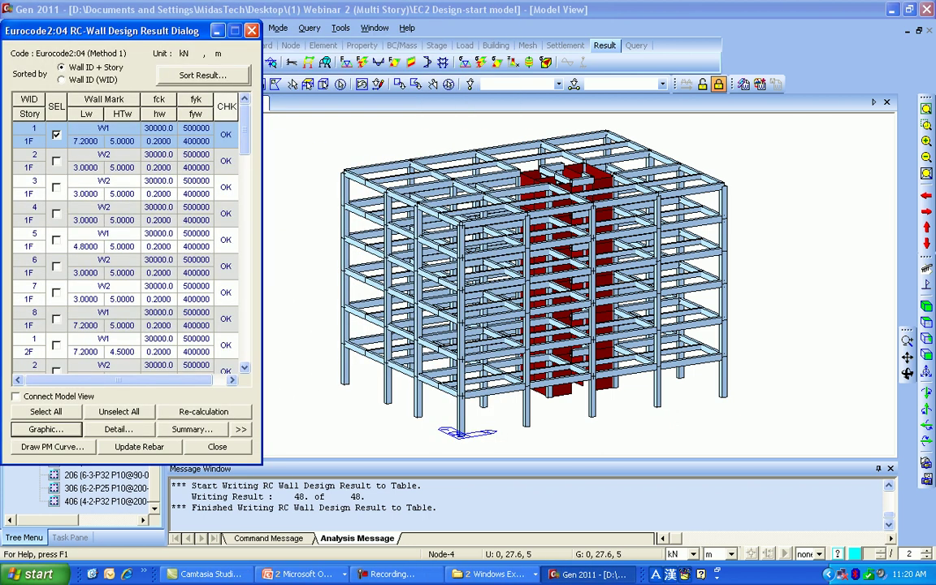
Step: Review the detailed design calculation report of wall ID 1 at story 1F and discard it without saving
{"action": "left_click", "coordinate": [117, 429]}
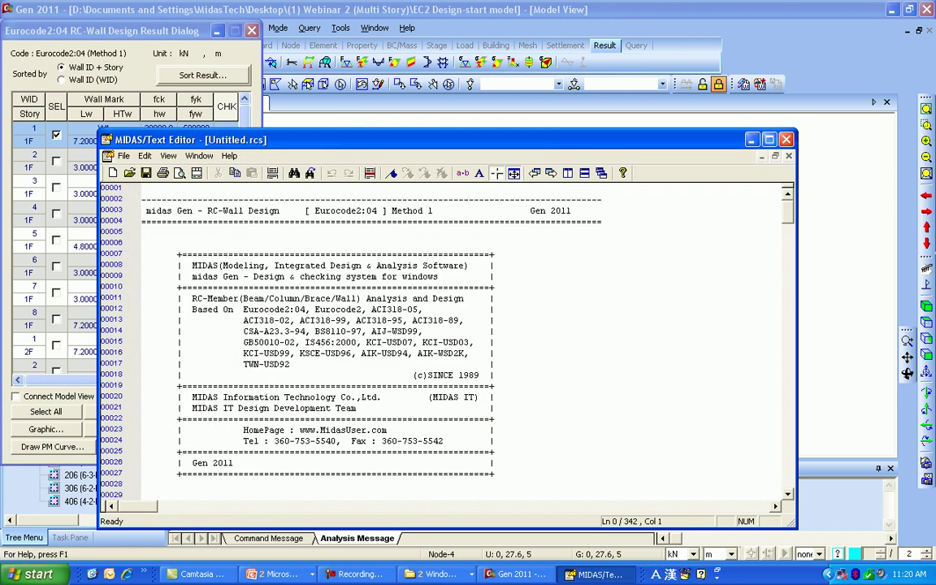
{"action": "left_click_drag", "start_coordinate": [787, 213], "coordinate": [787, 321]}
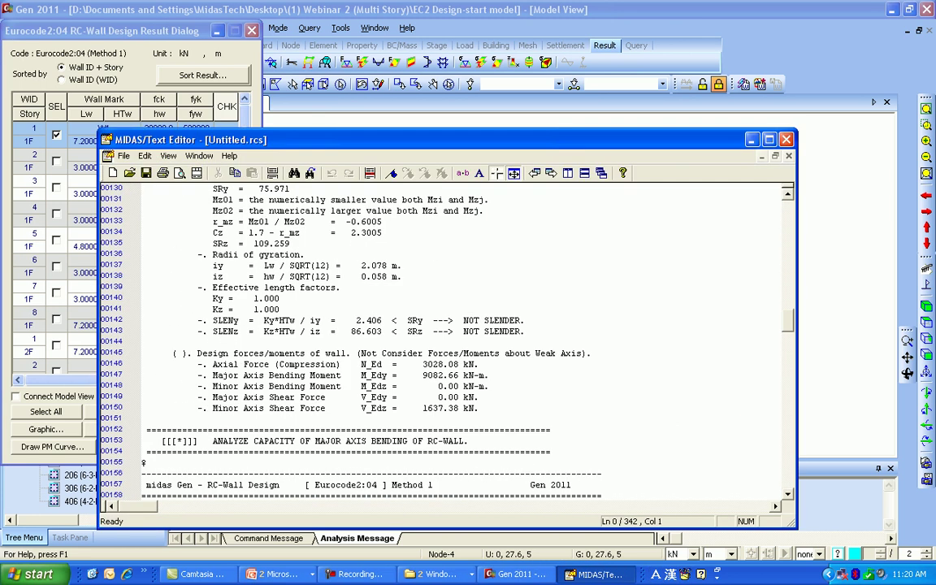
{"action": "scroll", "coordinate": [447, 341], "scroll_direction": "down", "scroll_amount": 20}
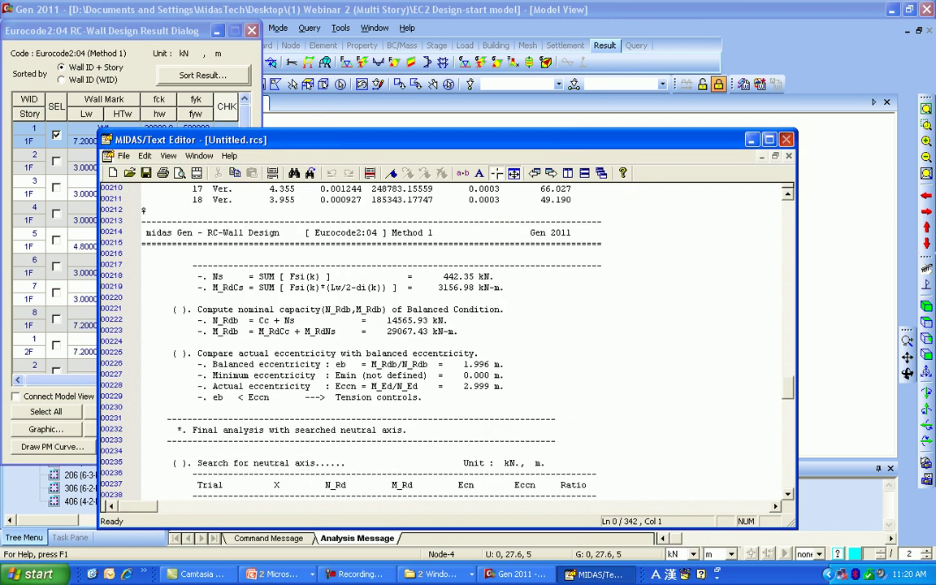
{"action": "left_click", "coordinate": [786, 140]}
{"action": "left_click", "coordinate": [476, 355]}
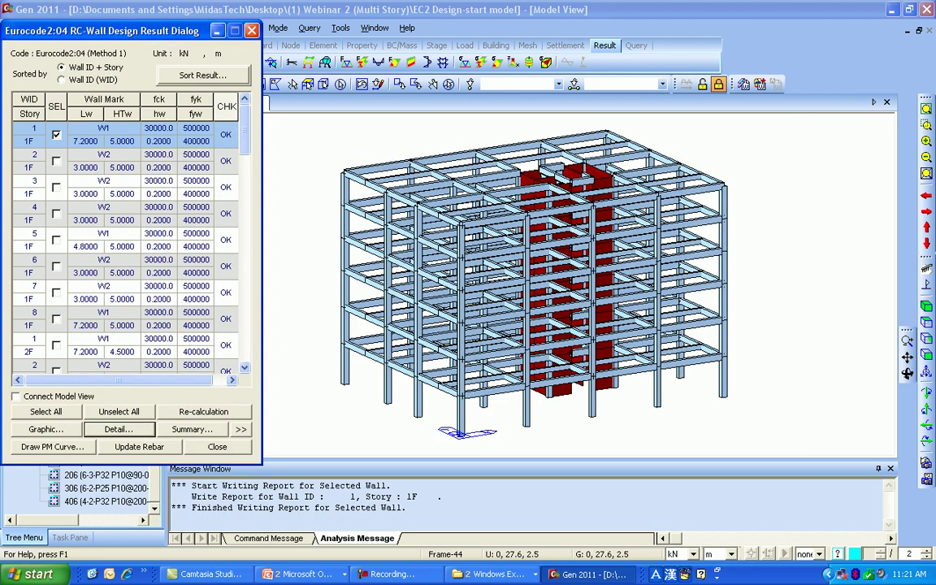
Step: View the 3D M-N interaction curve of wall ID 1 at story 1F from different angles, and close it and the wall design results
{"action": "left_click", "coordinate": [52, 447]}
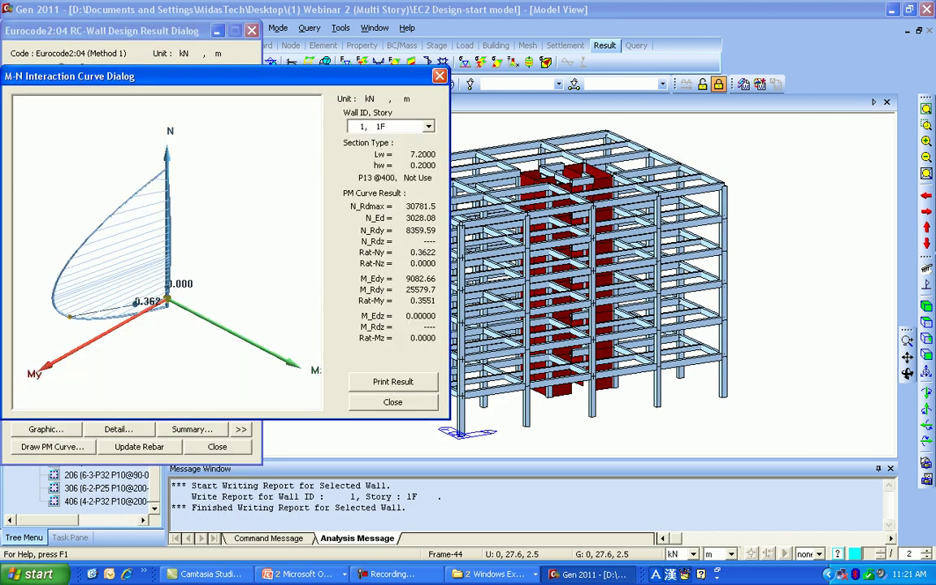
{"action": "left_click_drag", "start_coordinate": [211, 244], "coordinate": [110, 273]}
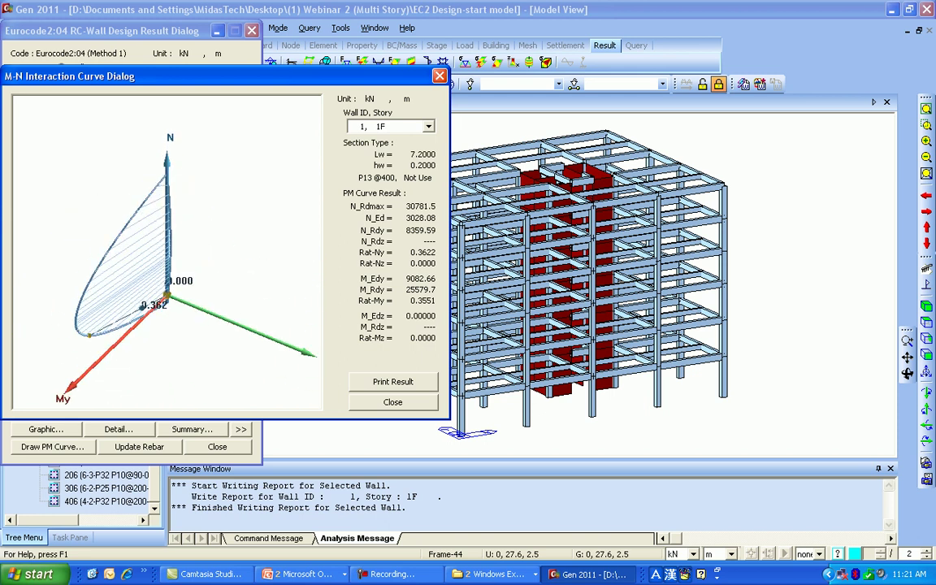
{"action": "left_click_drag", "start_coordinate": [163, 268], "coordinate": [185, 264]}
{"action": "left_click", "coordinate": [440, 75]}
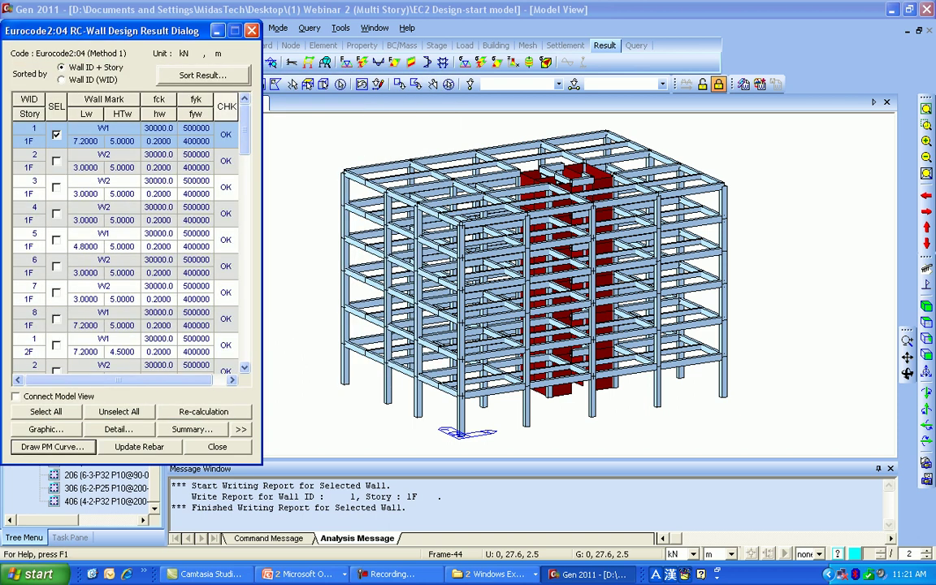
{"action": "key", "text": "Escape"}
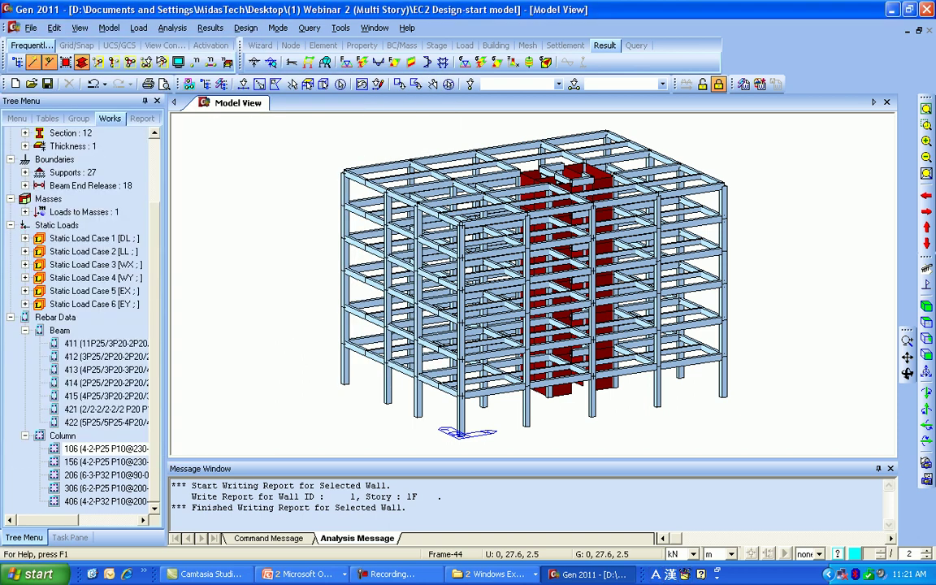
Step: Switch to the PowerPoint slide show and advance to the Wall ID slide
{"action": "key", "text": "alt+Tab"}
{"action": "key", "text": "alt+Tab"}
{"action": "key", "text": "alt+Tab"}
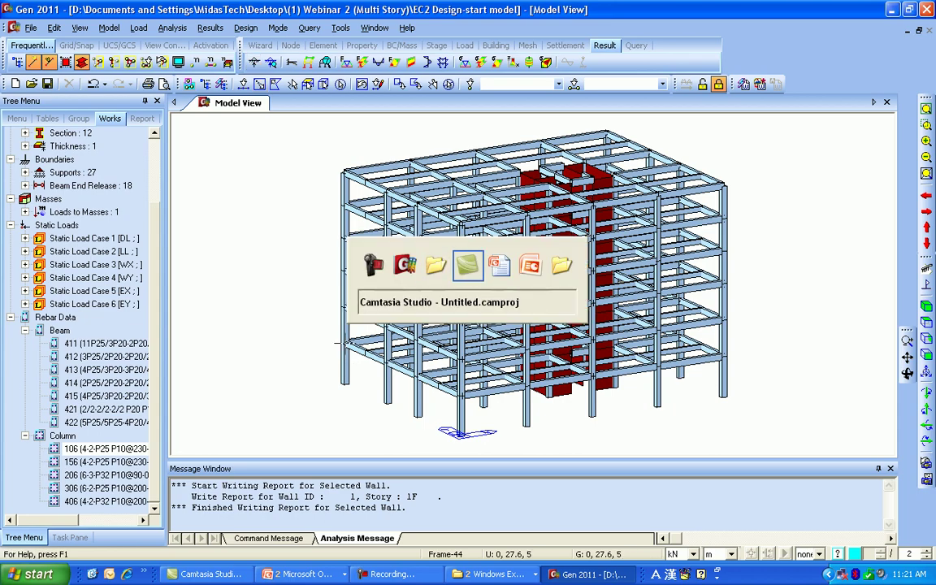
{"action": "key", "text": "Right"}
{"action": "key", "text": "Right"}
{"action": "key", "text": "Right"}
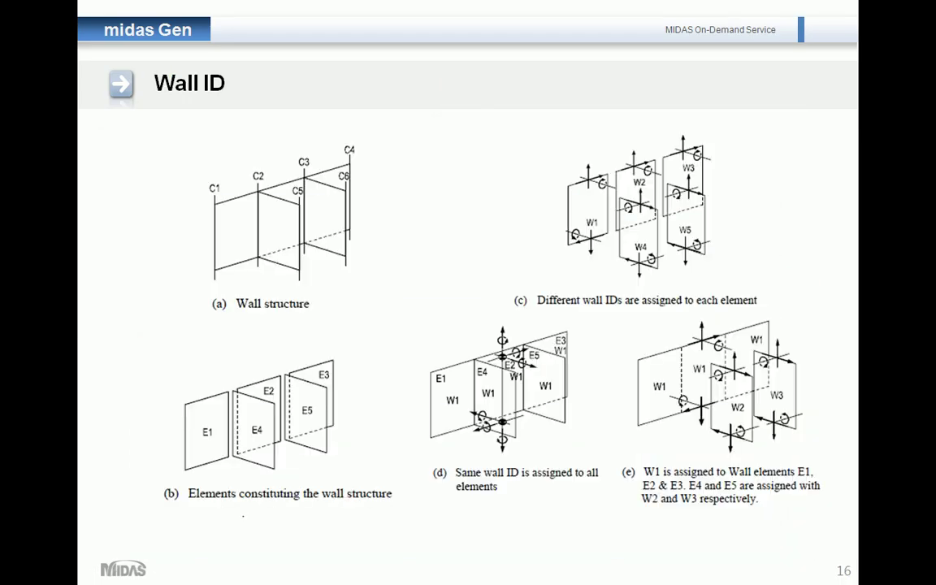
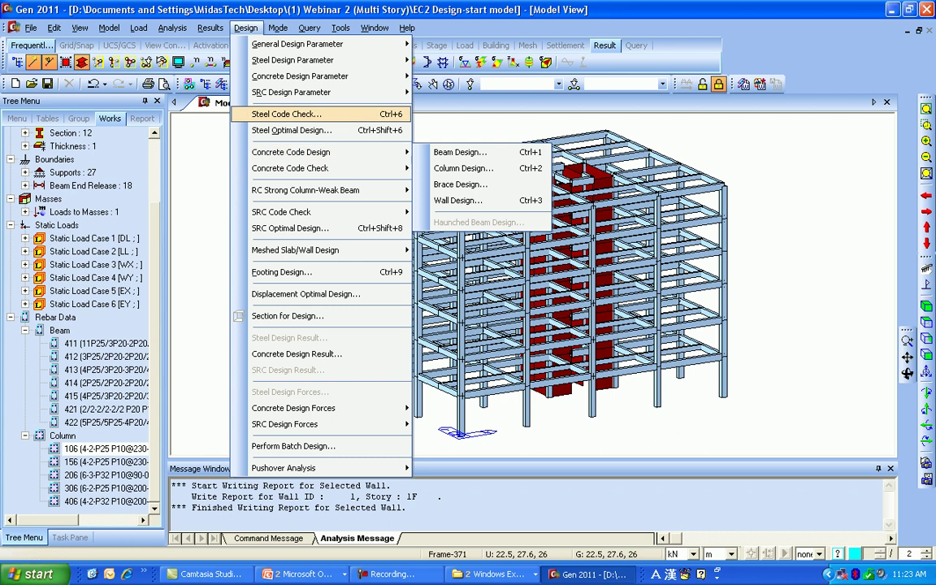
Step: Modify the rebar data of beam section G2 to 4 top bars at both ends and 4 bottom bars at the center, all in layer 1
{"action": "mouse_move", "coordinate": [298, 75]}
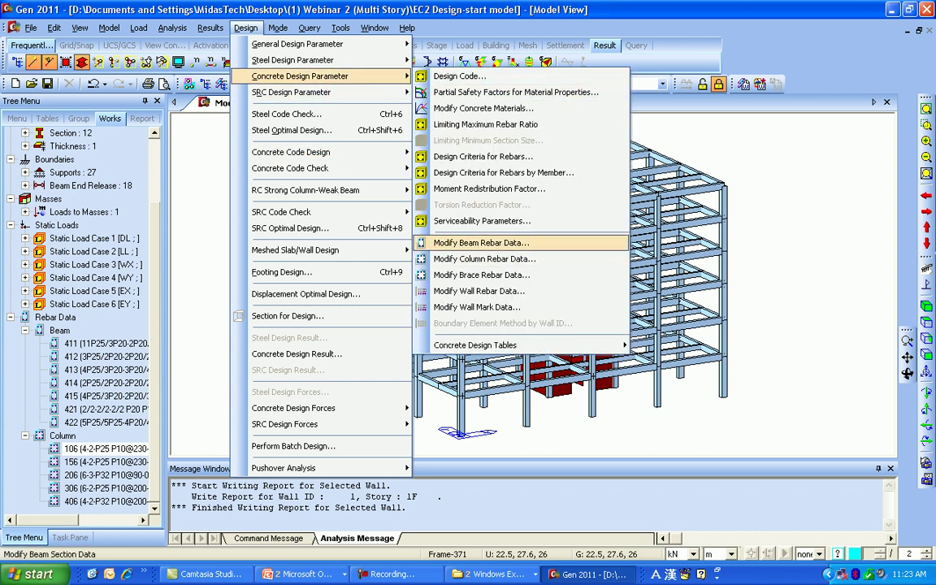
{"action": "left_click", "coordinate": [481, 242]}
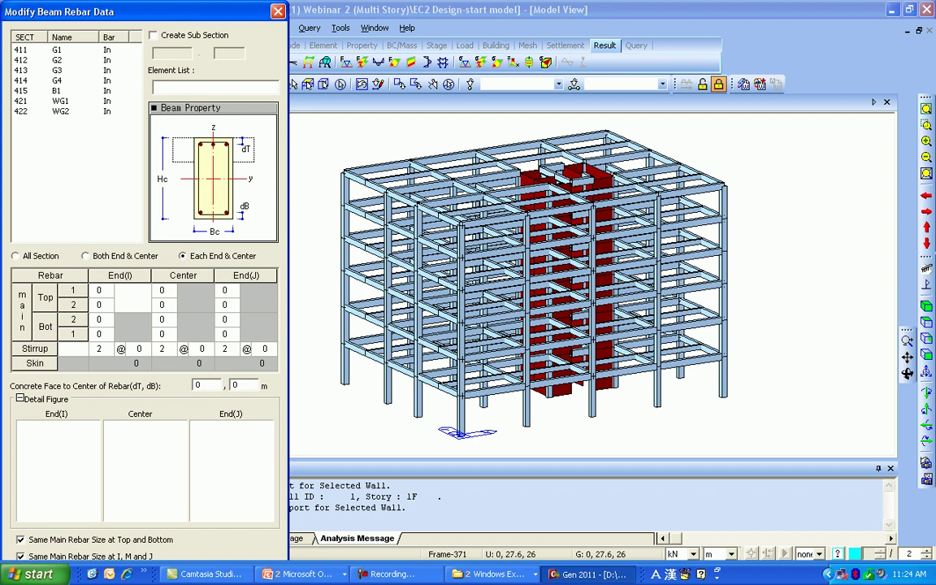
{"action": "left_click", "coordinate": [57, 60]}
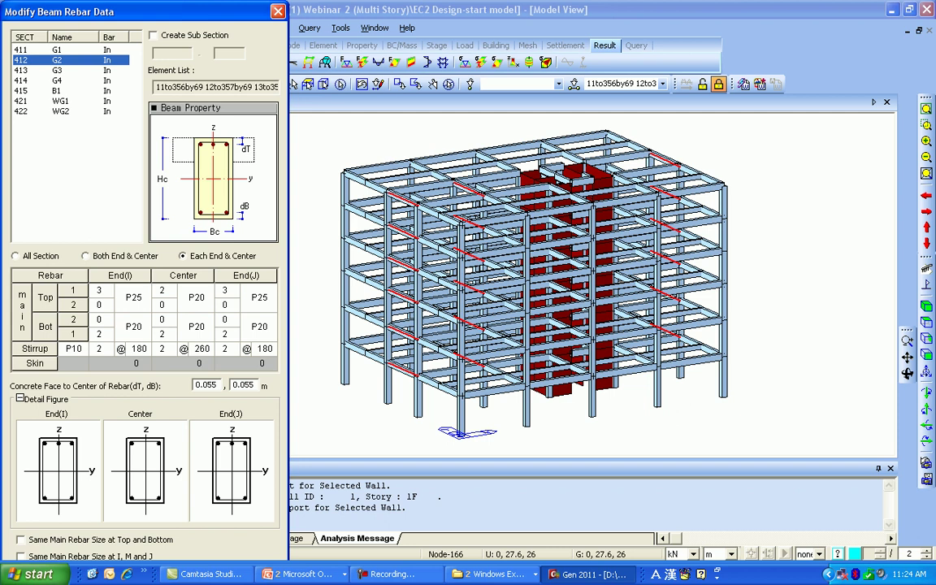
{"action": "left_click", "coordinate": [107, 288]}
{"action": "left_click", "coordinate": [107, 288]}
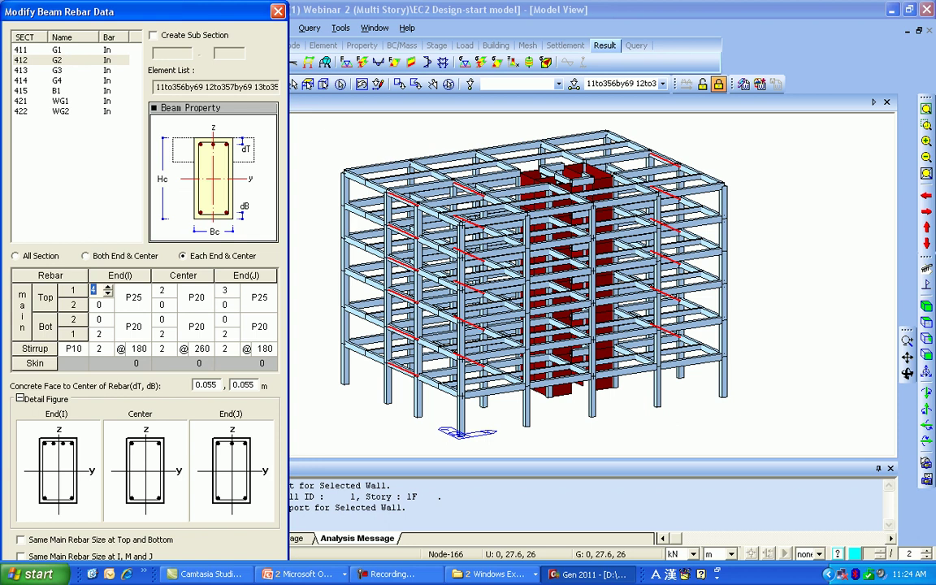
{"action": "left_click", "coordinate": [170, 332]}
{"action": "left_click", "coordinate": [170, 331]}
{"action": "left_click", "coordinate": [171, 330]}
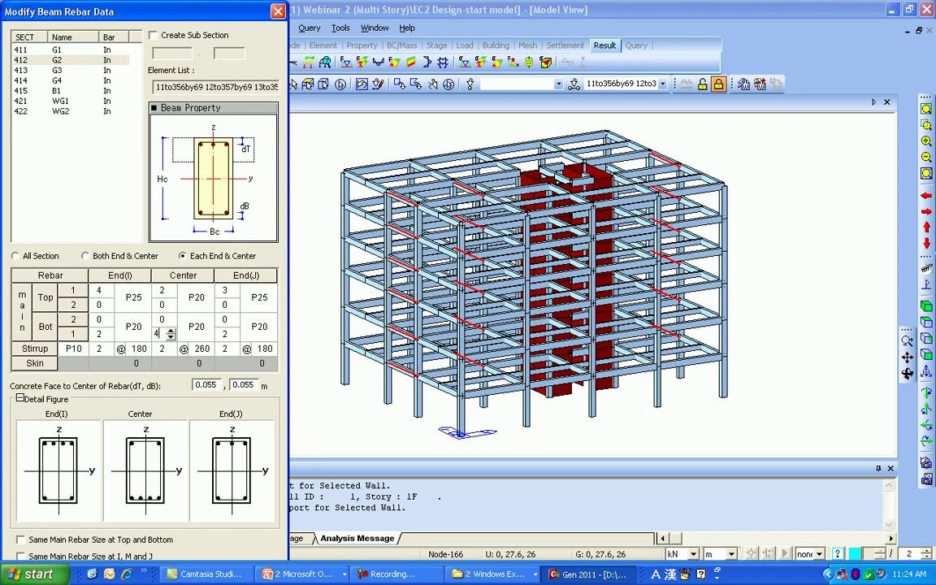
{"action": "left_click", "coordinate": [233, 289]}
{"action": "left_click", "coordinate": [233, 288]}
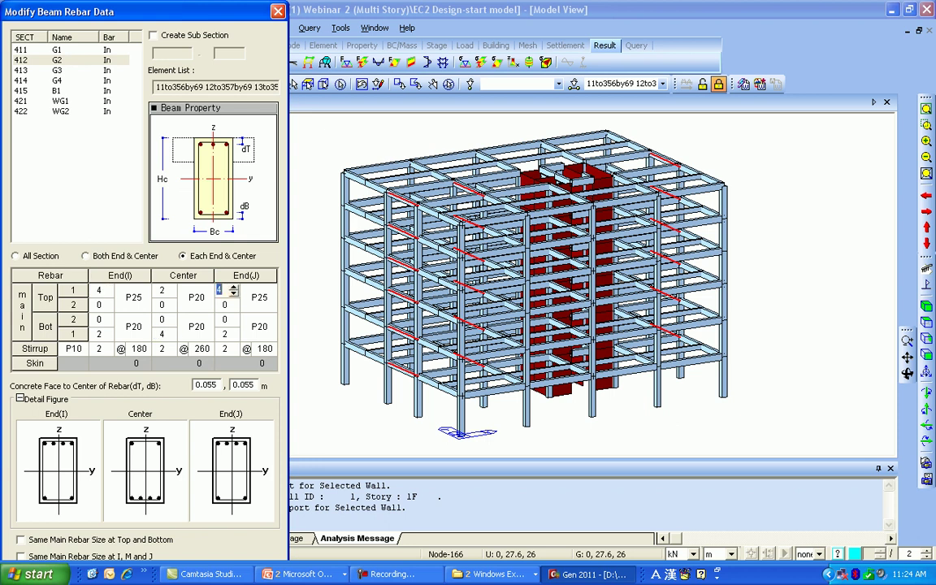
Step: Set G2's stirrup spacing to 100 at both ends and 200 at the center, apply the rebar data and close it
{"action": "left_click", "coordinate": [136, 348]}
{"action": "left_click", "coordinate": [143, 348]}
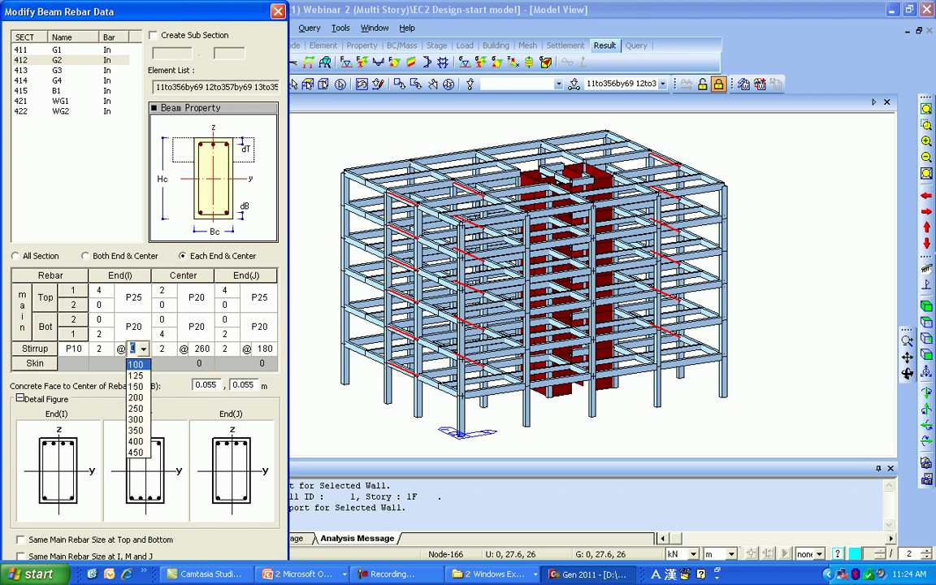
{"action": "left_click", "coordinate": [135, 363]}
{"action": "left_click", "coordinate": [202, 349]}
{"action": "left_click", "coordinate": [206, 349]}
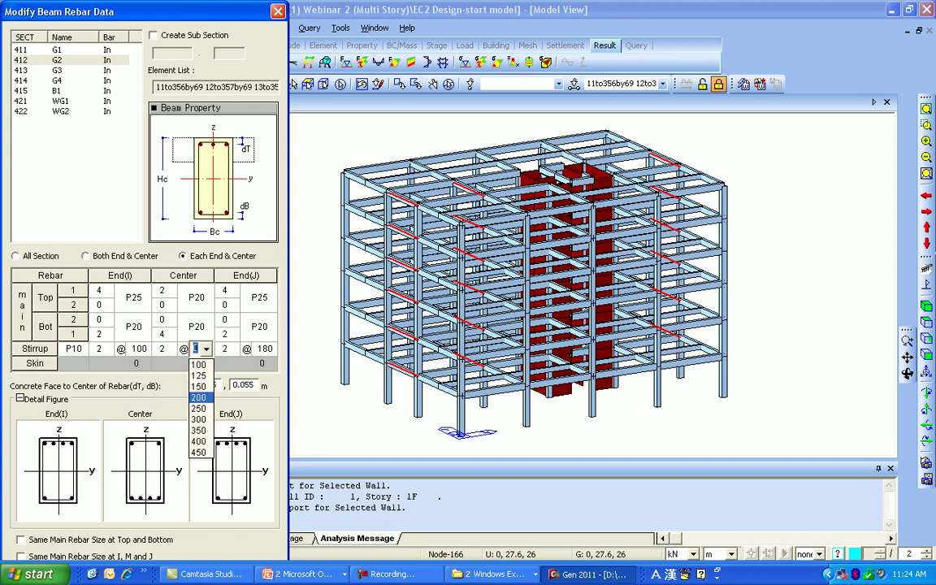
{"action": "left_click", "coordinate": [199, 398]}
{"action": "left_click", "coordinate": [264, 348]}
{"action": "left_click", "coordinate": [270, 349]}
{"action": "left_click", "coordinate": [262, 364]}
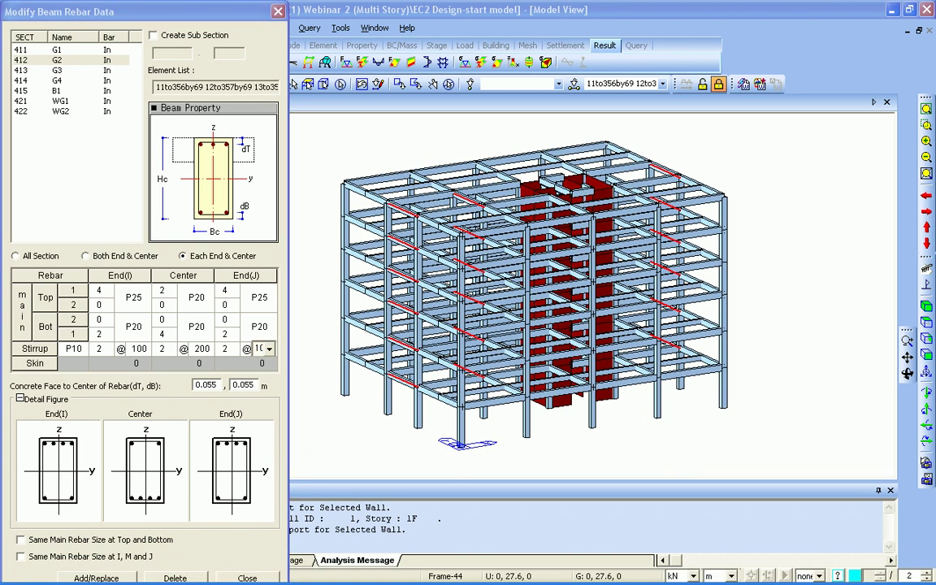
{"action": "left_click", "coordinate": [97, 578]}
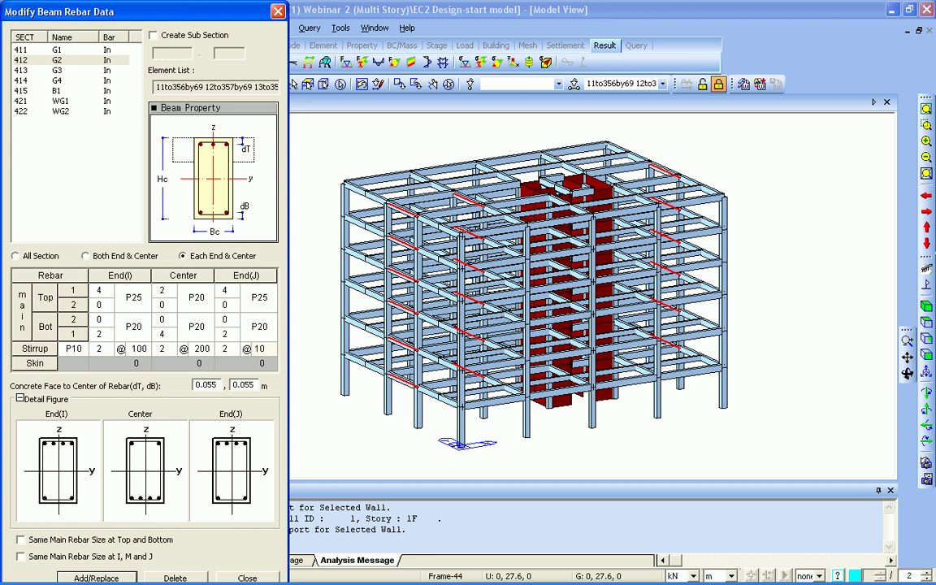
{"action": "key", "text": "Escape"}
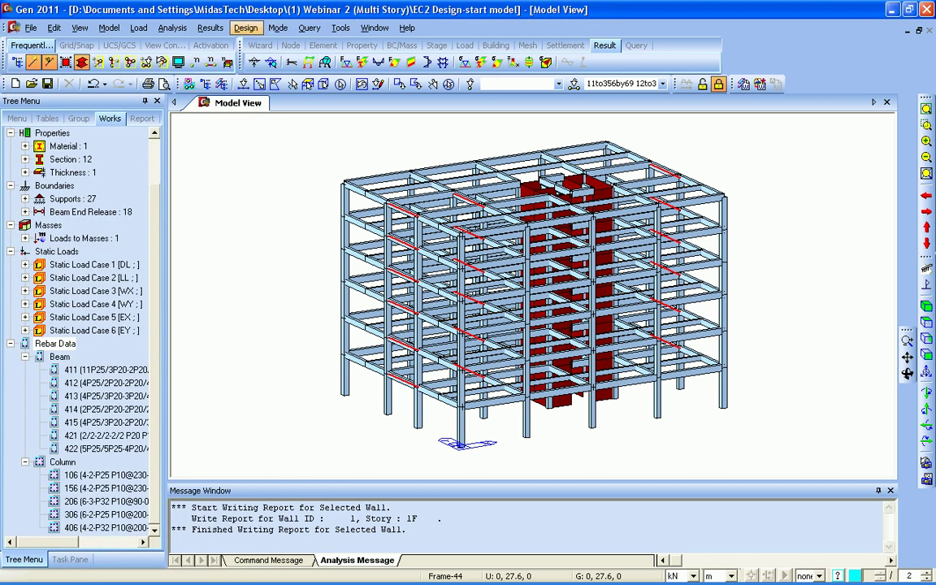
Step: Run the concrete code check for beams and list the results by member
{"action": "left_click", "coordinate": [245, 27]}
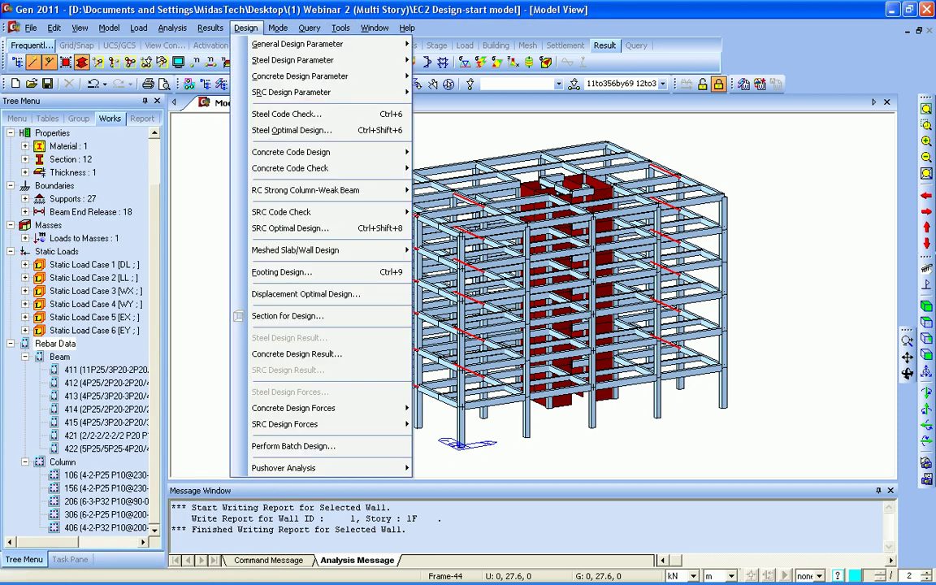
{"action": "mouse_move", "coordinate": [290, 168]}
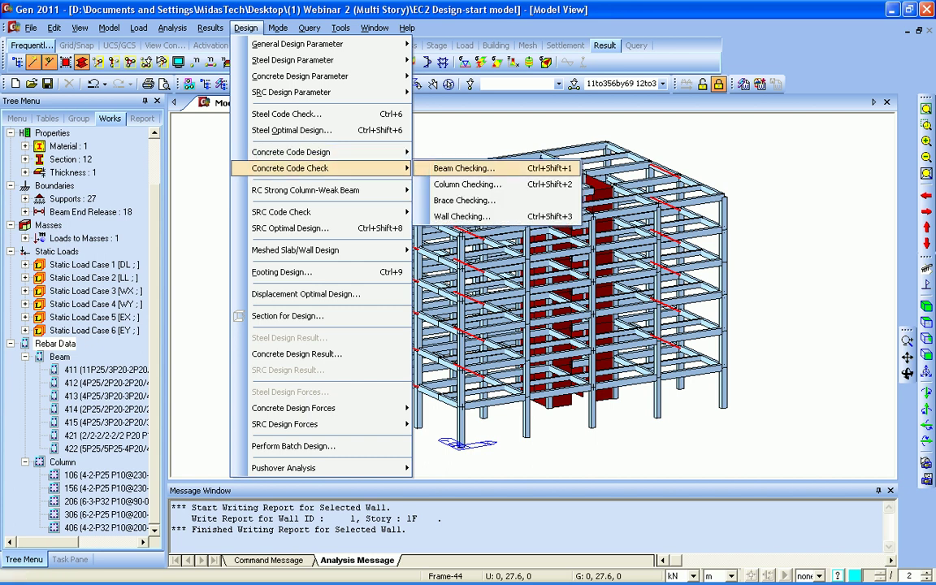
{"action": "left_click", "coordinate": [445, 168]}
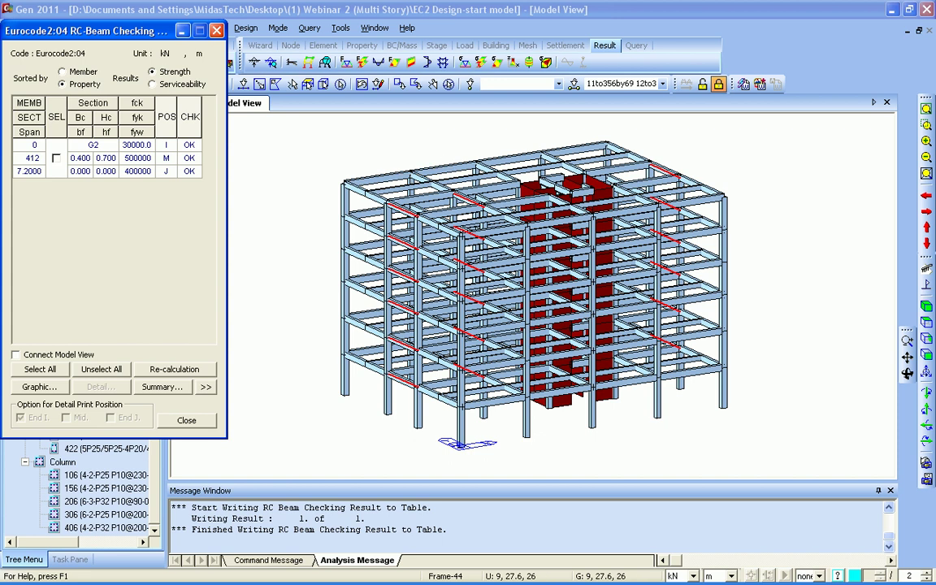
{"action": "left_click_drag", "start_coordinate": [105, 30], "coordinate": [188, 31]}
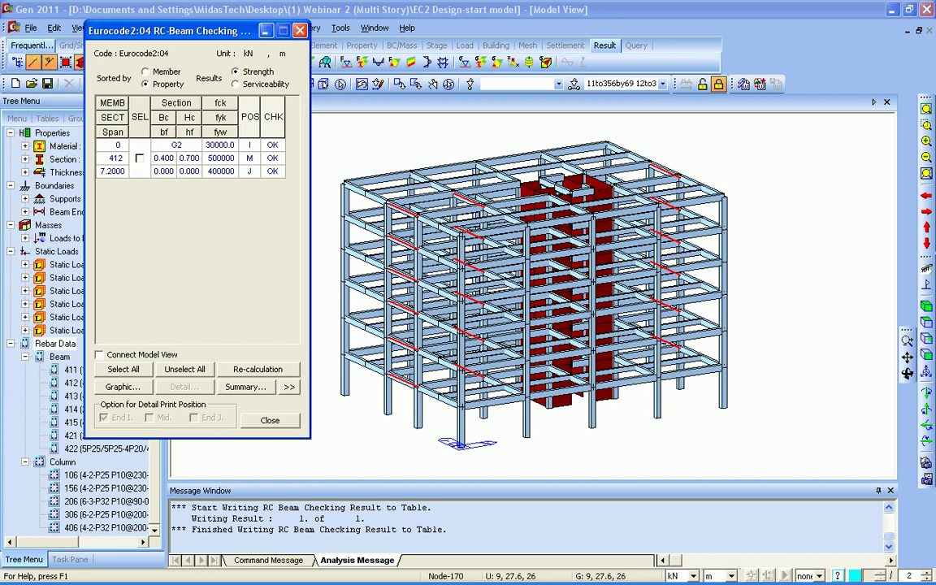
{"action": "left_click", "coordinate": [139, 157]}
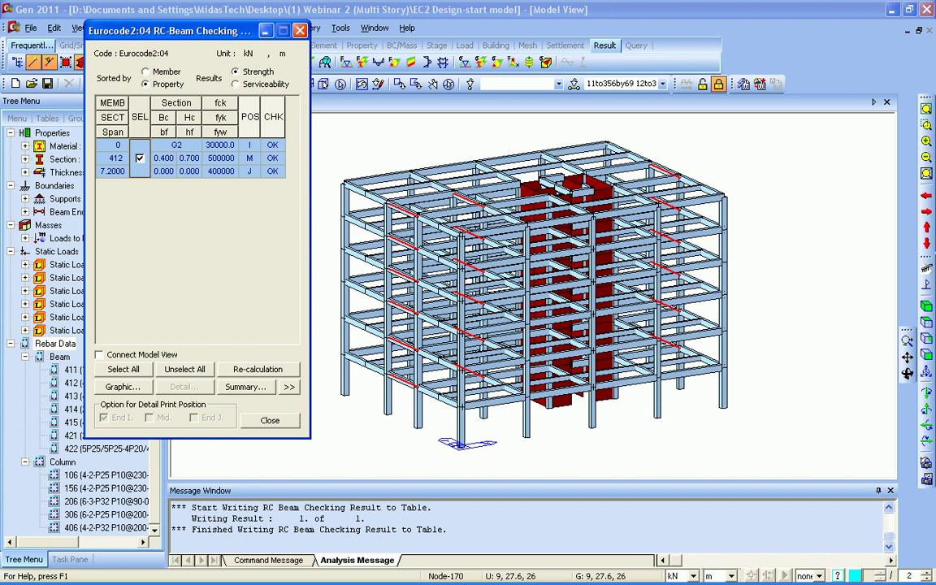
{"action": "left_click", "coordinate": [145, 72]}
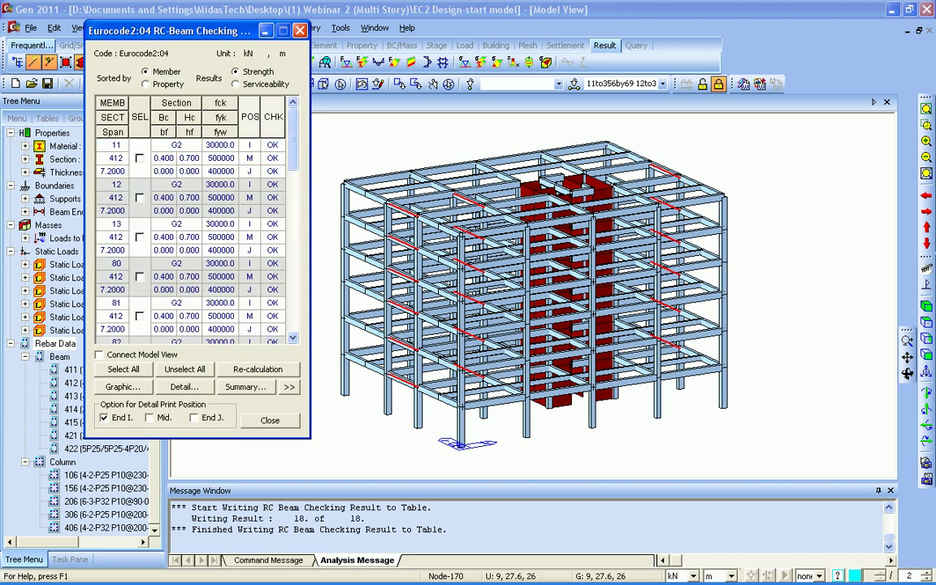
Step: Select beam member 11 and review the section, bending and shear capacity in its graphic report, and close it
{"action": "left_click", "coordinate": [139, 157]}
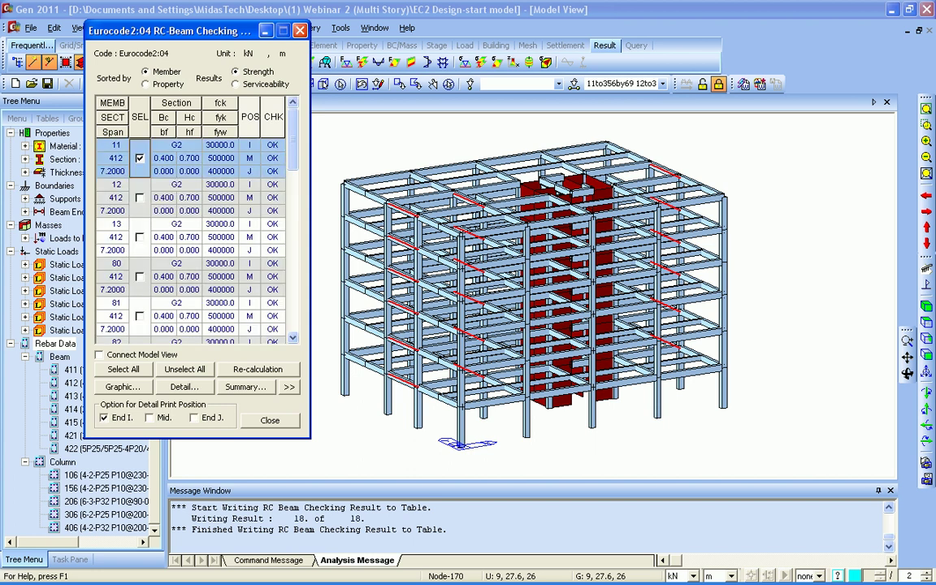
{"action": "left_click", "coordinate": [183, 386]}
{"action": "scroll", "coordinate": [250, 236], "scroll_direction": "down", "scroll_amount": 6}
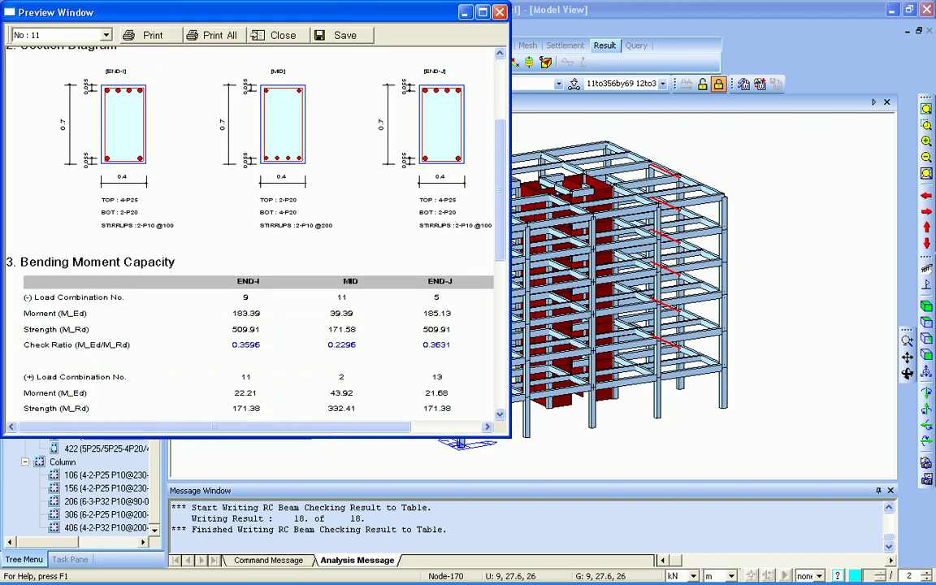
{"action": "scroll", "coordinate": [249, 236], "scroll_direction": "up", "scroll_amount": 1}
{"action": "scroll", "coordinate": [249, 236], "scroll_direction": "down", "scroll_amount": 5}
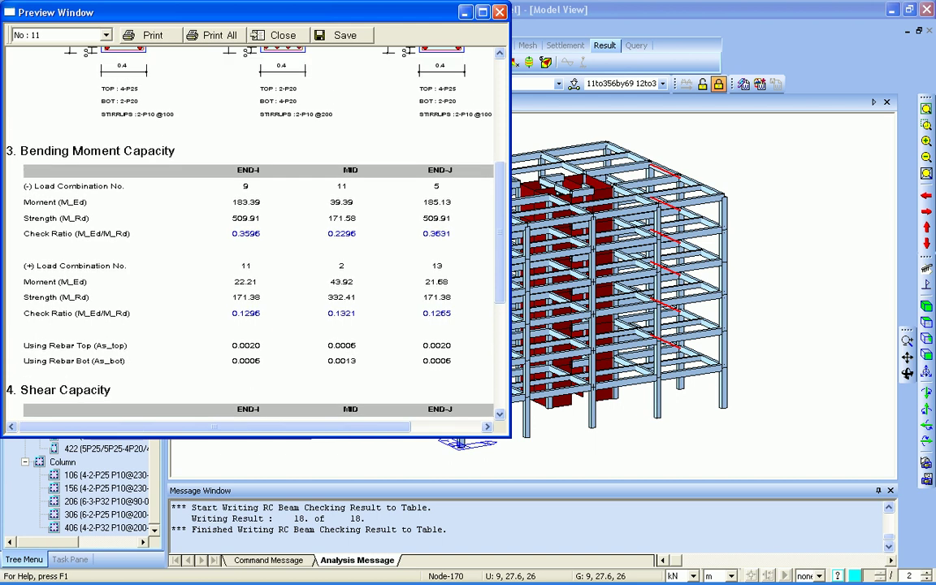
{"action": "scroll", "coordinate": [249, 236], "scroll_direction": "up", "scroll_amount": 1}
{"action": "scroll", "coordinate": [249, 236], "scroll_direction": "down", "scroll_amount": 4}
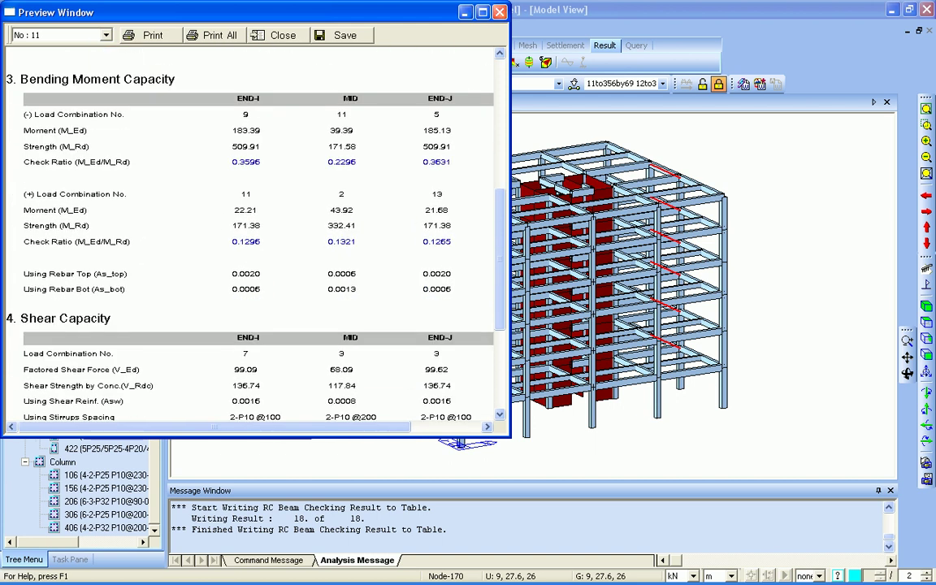
{"action": "left_click", "coordinate": [500, 12]}
Step: Review the detailed checking report of beam member 11, discard it without saving, and close the beam checking results
{"action": "left_click", "coordinate": [185, 386]}
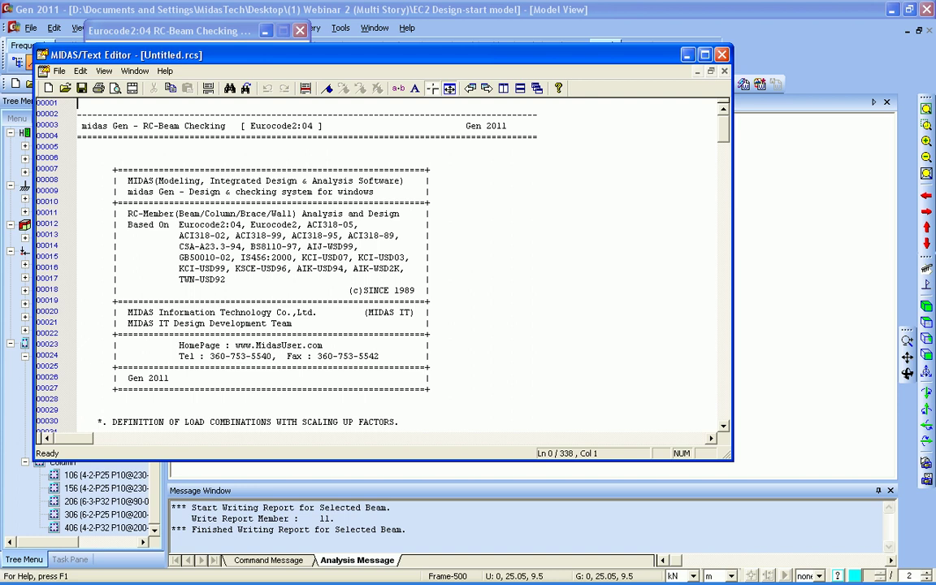
{"action": "left_click", "coordinate": [323, 355]}
{"action": "scroll", "coordinate": [322, 355], "scroll_direction": "down", "scroll_amount": 4}
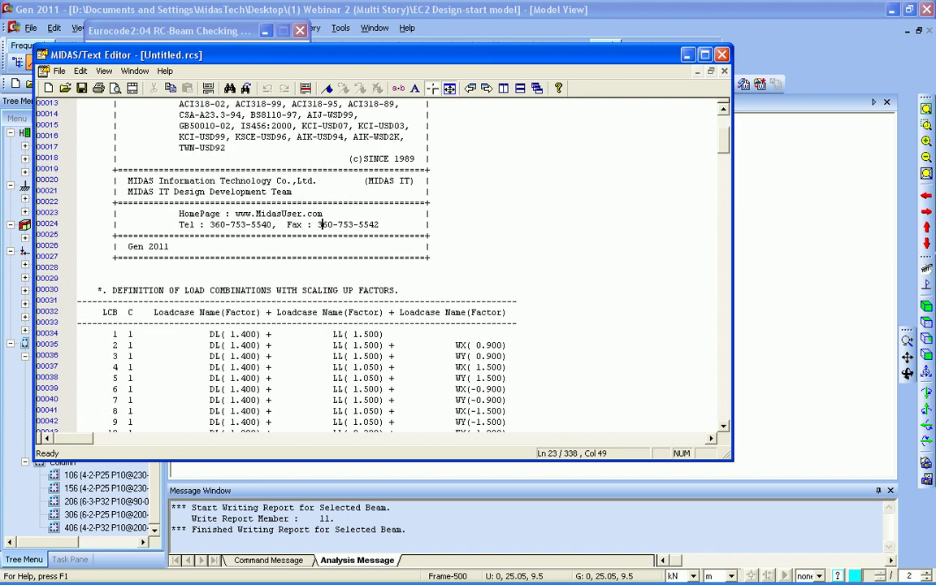
{"action": "scroll", "coordinate": [320, 224], "scroll_direction": "down", "scroll_amount": 9}
{"action": "scroll", "coordinate": [398, 264], "scroll_direction": "down", "scroll_amount": 20}
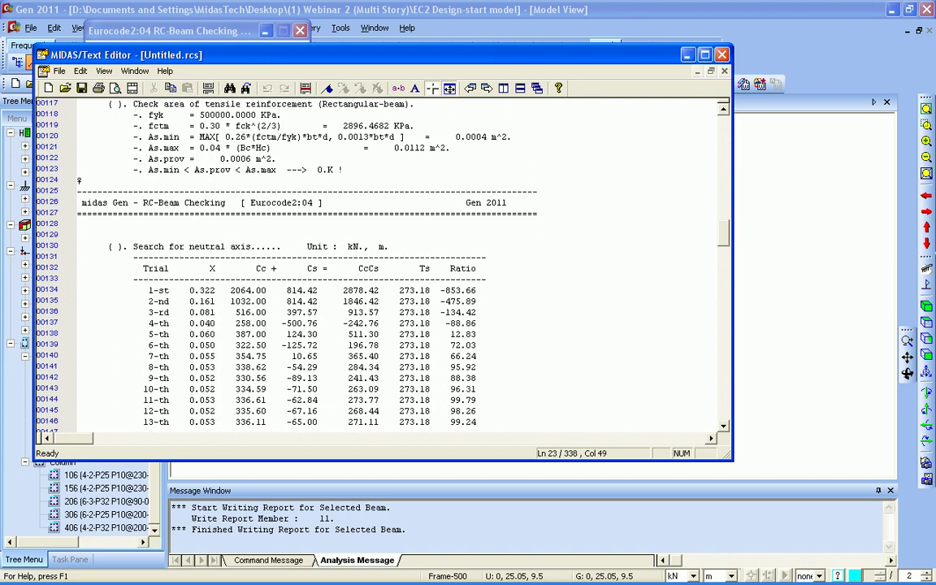
{"action": "scroll", "coordinate": [79, 213], "scroll_direction": "down", "scroll_amount": 20}
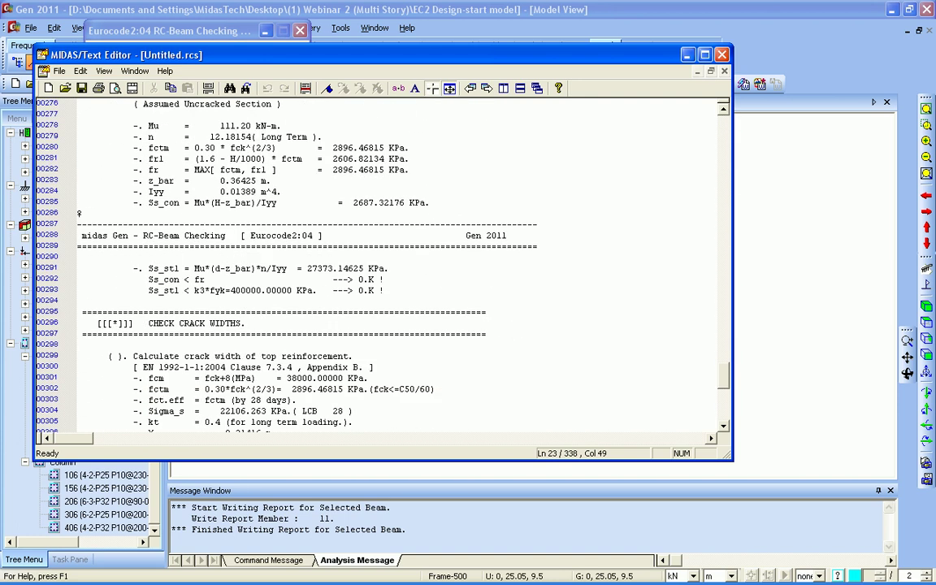
{"action": "key", "text": "alt+F4"}
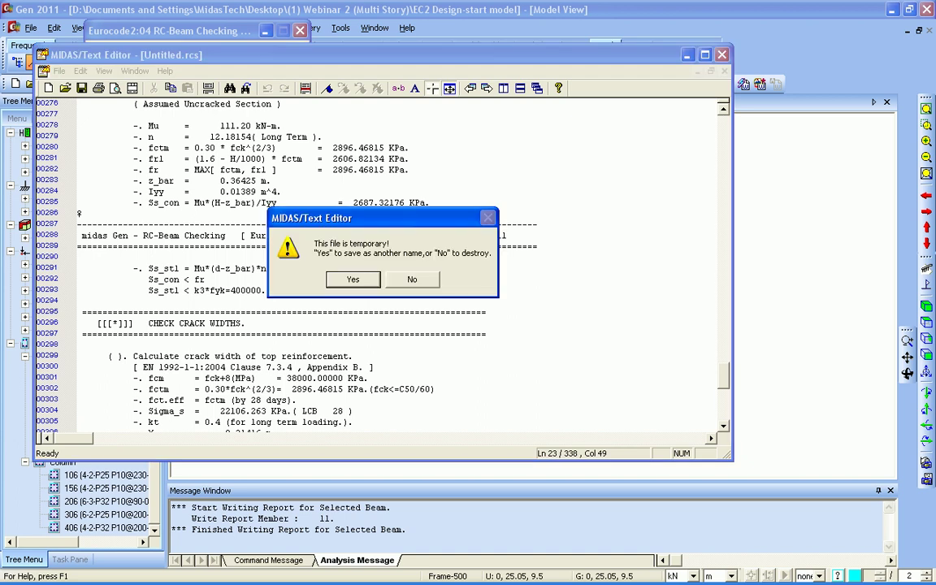
{"action": "left_click", "coordinate": [411, 279]}
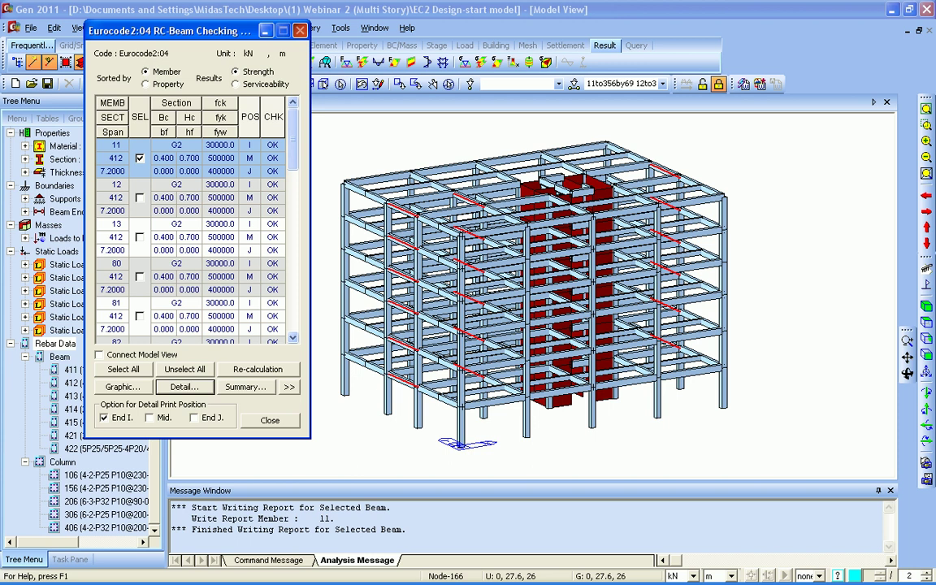
{"action": "left_click", "coordinate": [300, 31]}
Step: Open the list of concrete design parameters
{"action": "left_click", "coordinate": [245, 28]}
{"action": "mouse_move", "coordinate": [299, 76]}
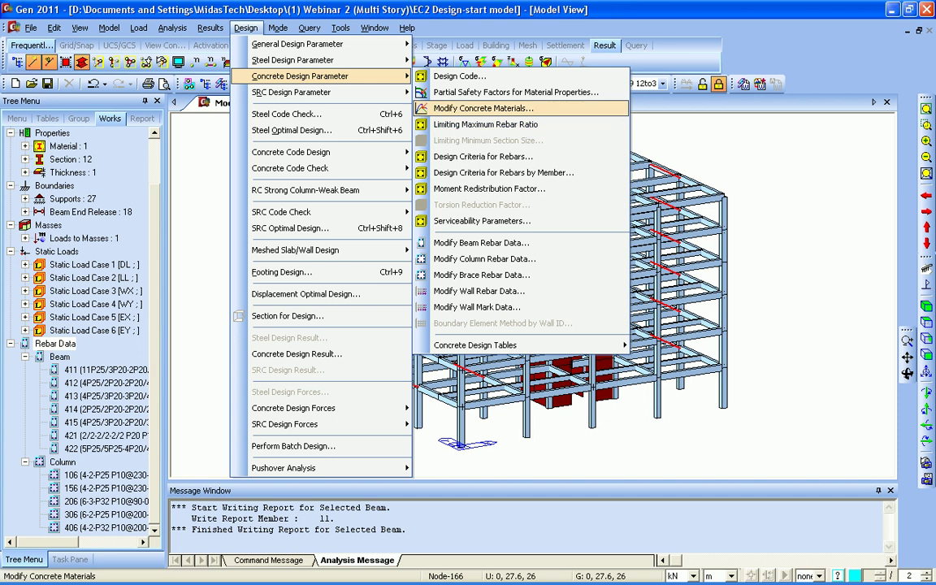
Step: Select concrete material C30/37 for modification and accept its short- and long-term elasticity ratios
{"action": "left_click", "coordinate": [483, 108]}
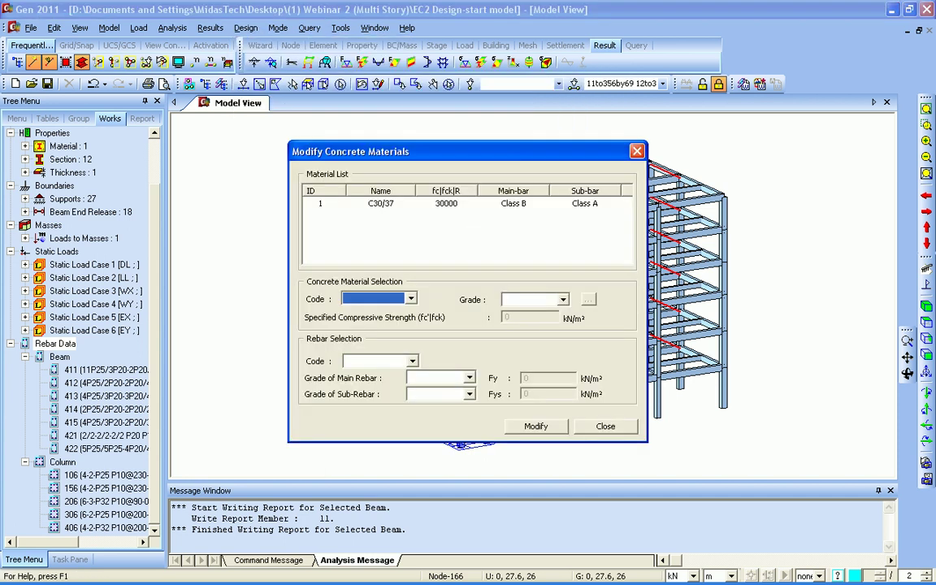
{"action": "left_click", "coordinate": [390, 203]}
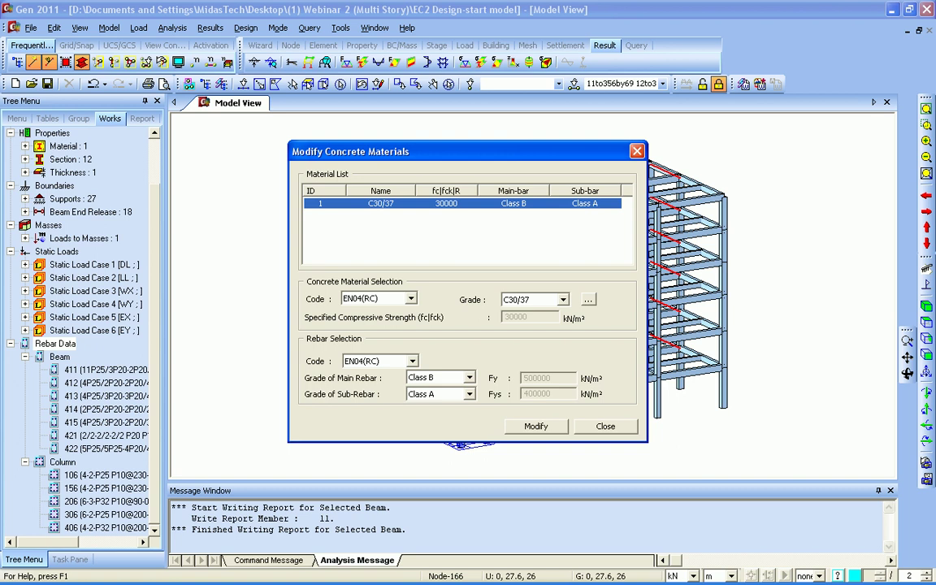
{"action": "left_click", "coordinate": [589, 300]}
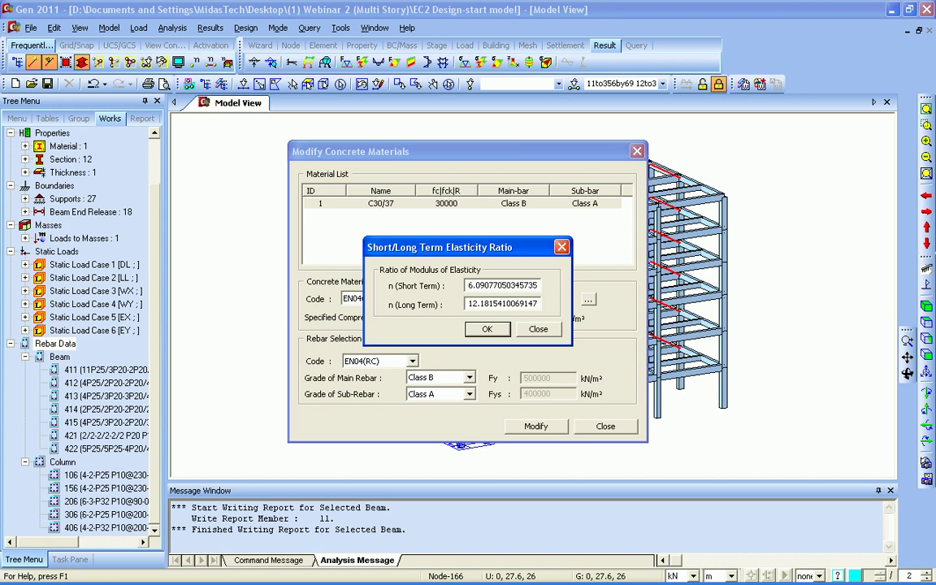
{"action": "left_click", "coordinate": [487, 329]}
{"action": "left_click", "coordinate": [436, 317]}
{"action": "left_click", "coordinate": [606, 426]}
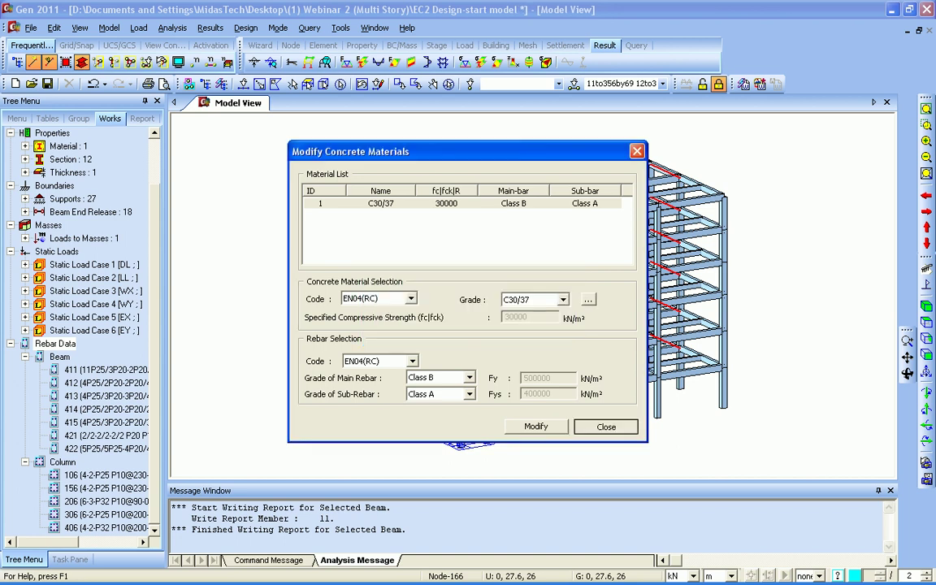
{"action": "left_click", "coordinate": [592, 427]}
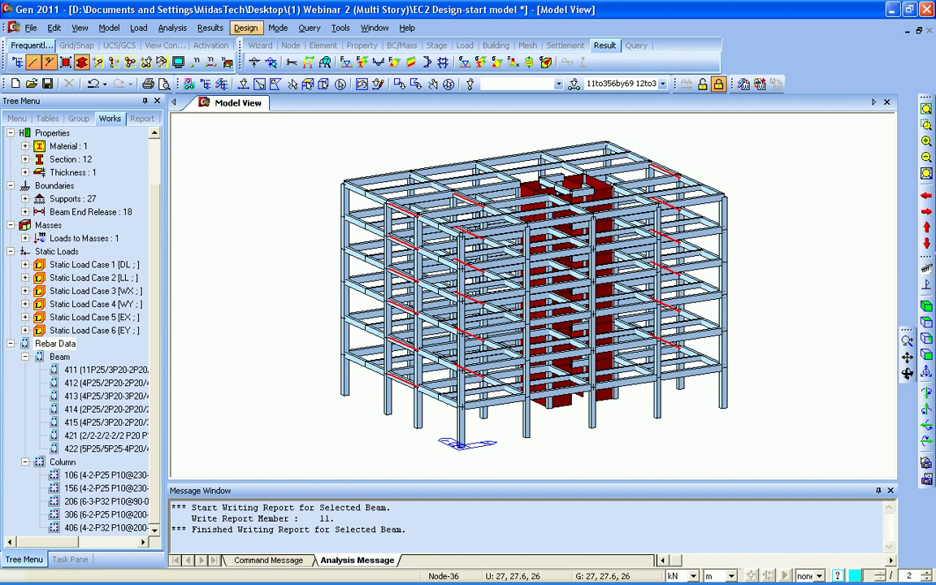
Step: Review and accept the serviceability load combination types for quasi-permanent, frequent and characteristic combinations
{"action": "left_click", "coordinate": [245, 28]}
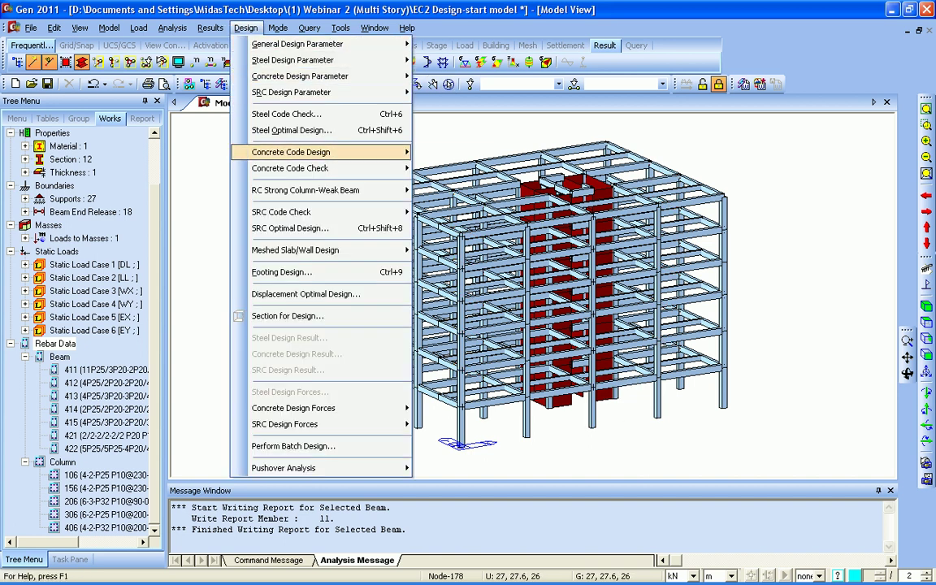
{"action": "mouse_move", "coordinate": [298, 44]}
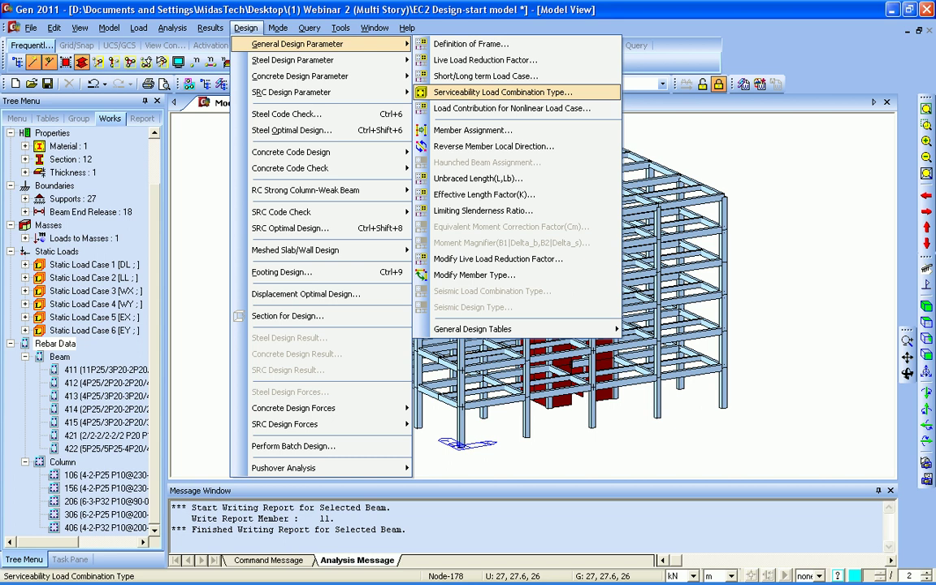
{"action": "left_click", "coordinate": [503, 93]}
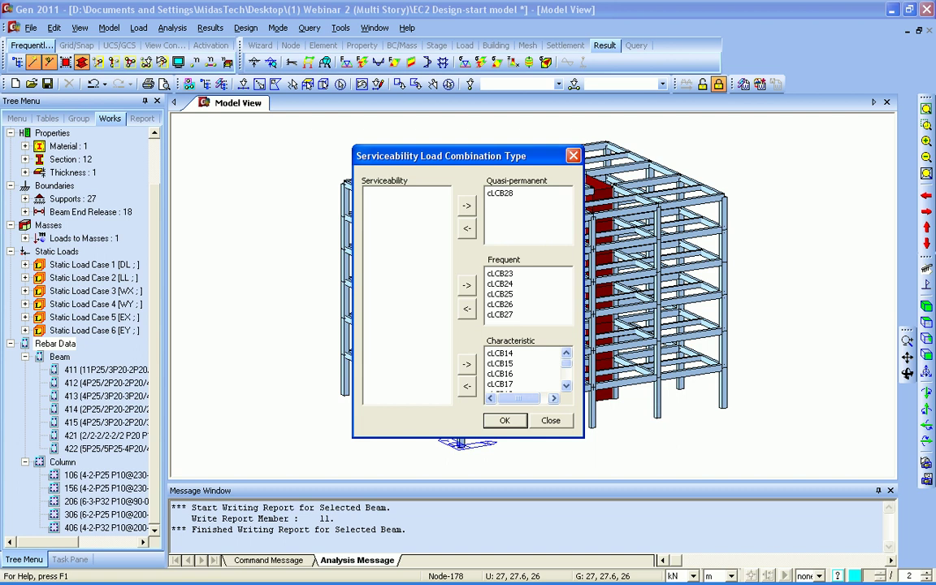
{"action": "left_click", "coordinate": [504, 420]}
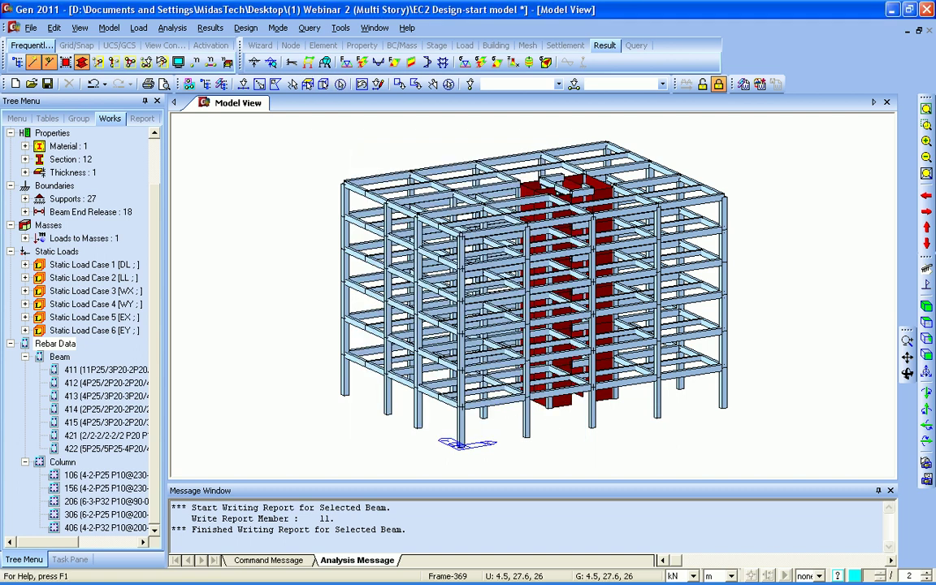
Step: Open the concrete Serviceability Parameters and review the exposure class, stress, crack and deflection settings
{"action": "left_click", "coordinate": [245, 27]}
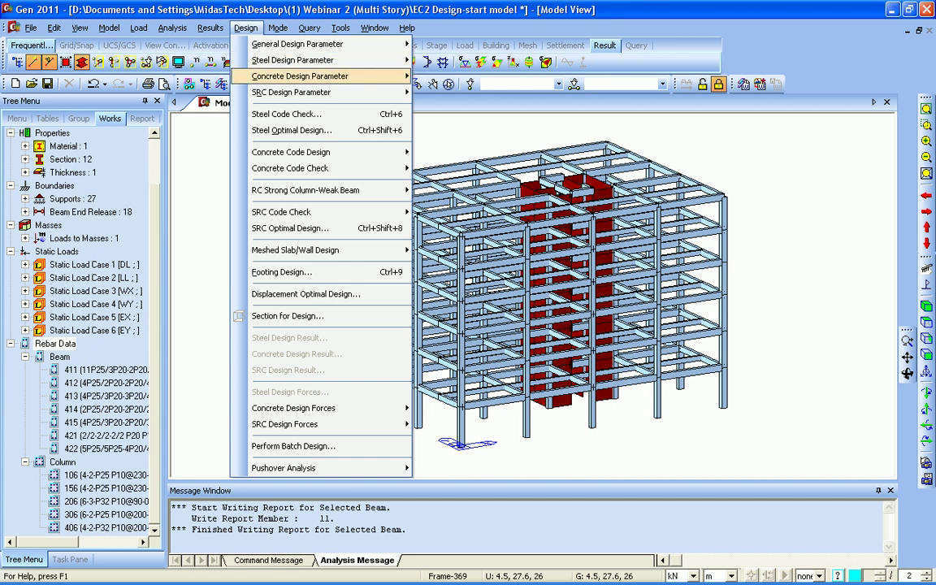
{"action": "mouse_move", "coordinate": [300, 76]}
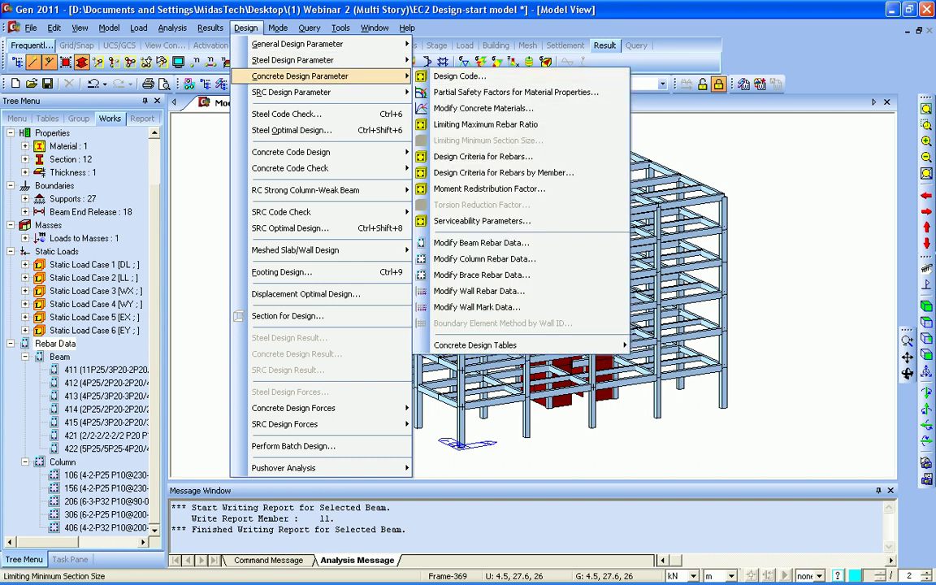
{"action": "left_click", "coordinate": [482, 220]}
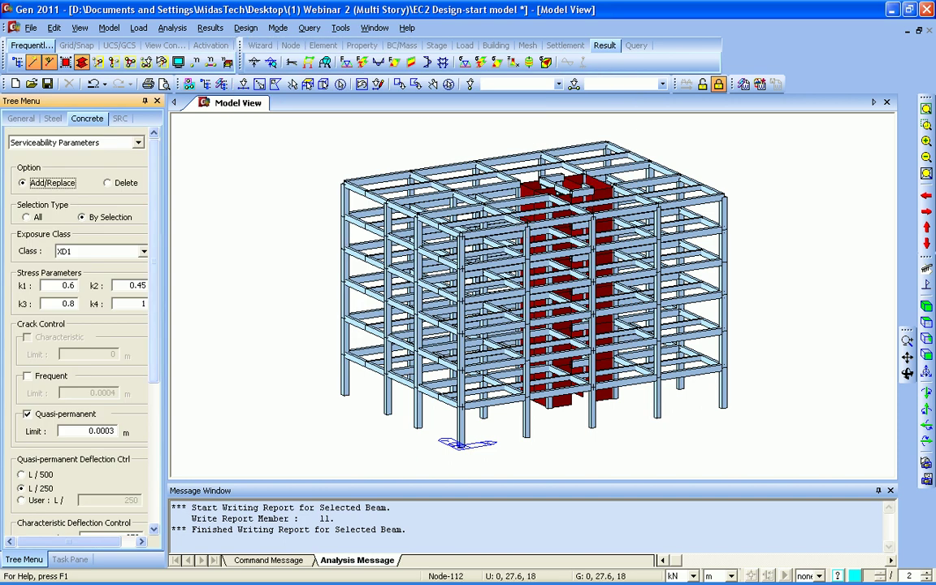
{"action": "left_click_drag", "start_coordinate": [154, 260], "coordinate": [154, 262]}
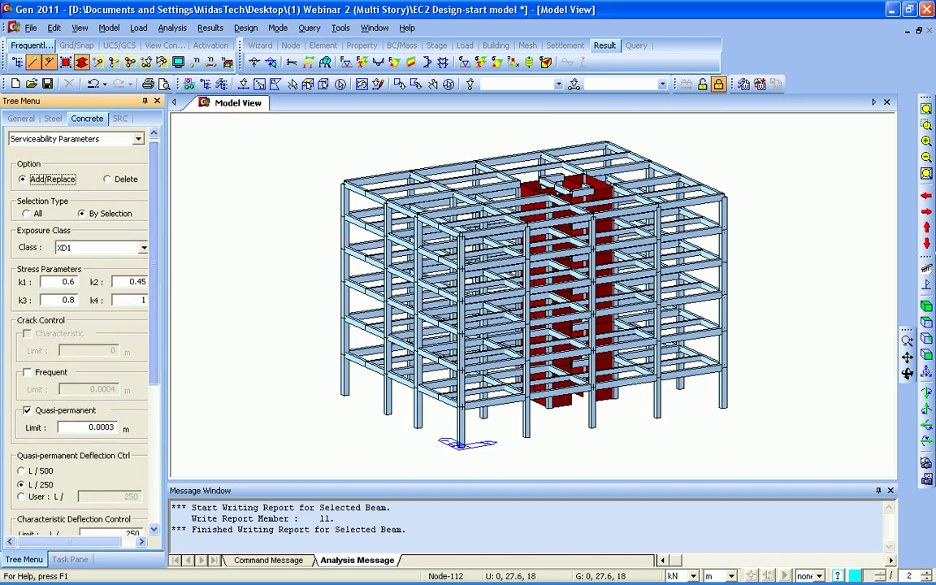
{"action": "scroll", "coordinate": [77, 325], "scroll_direction": "down", "scroll_amount": 1}
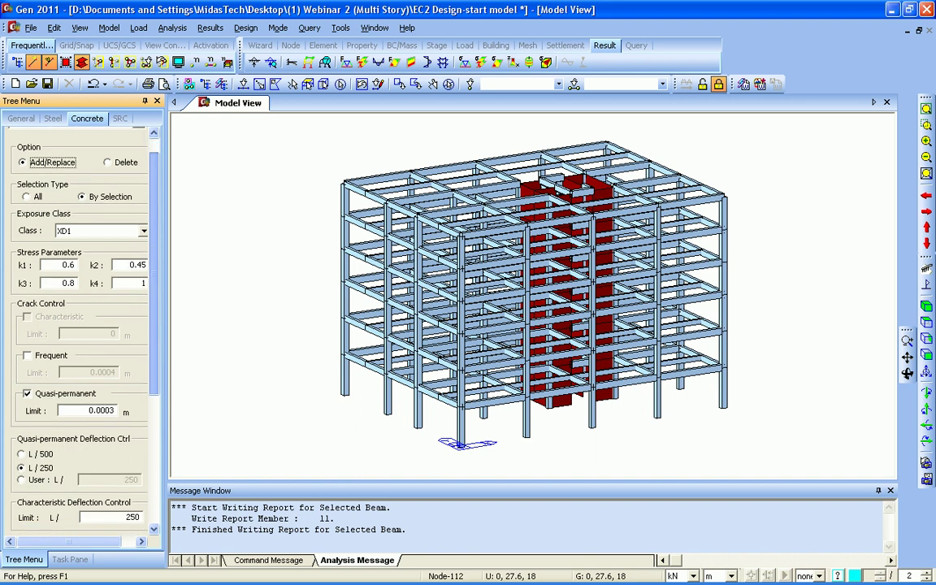
{"action": "scroll", "coordinate": [77, 325], "scroll_direction": "down", "scroll_amount": 4}
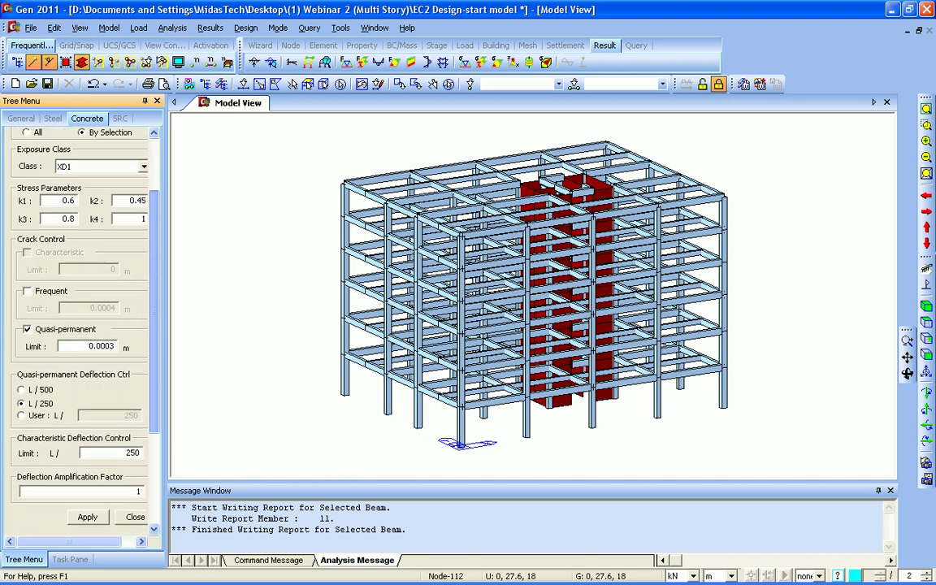
{"action": "scroll", "coordinate": [78, 325], "scroll_direction": "up", "scroll_amount": 1}
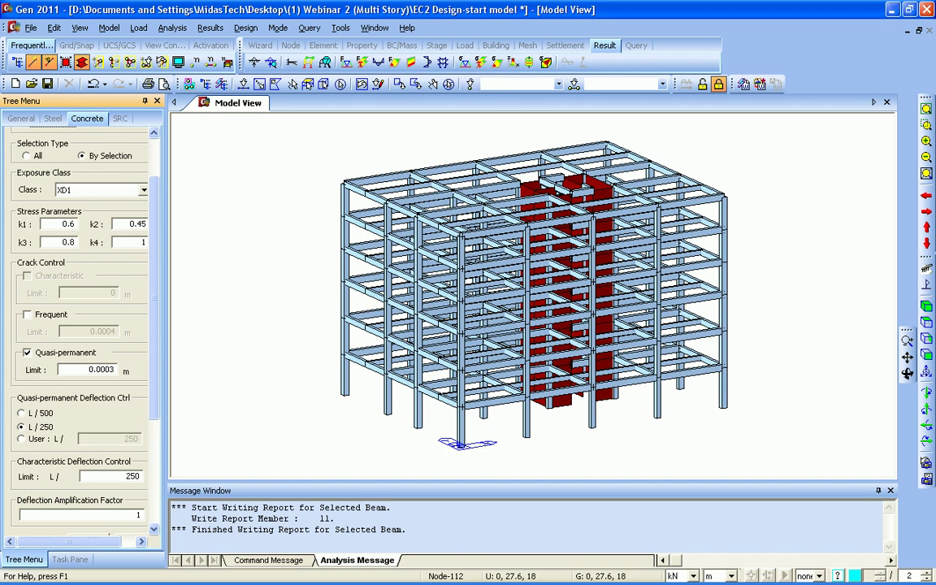
Step: Select all elements with beam sections from 411 : G1 through 422 : WG2 by section identity
{"action": "left_click", "coordinate": [574, 84]}
{"action": "left_click", "coordinate": [127, 137]}
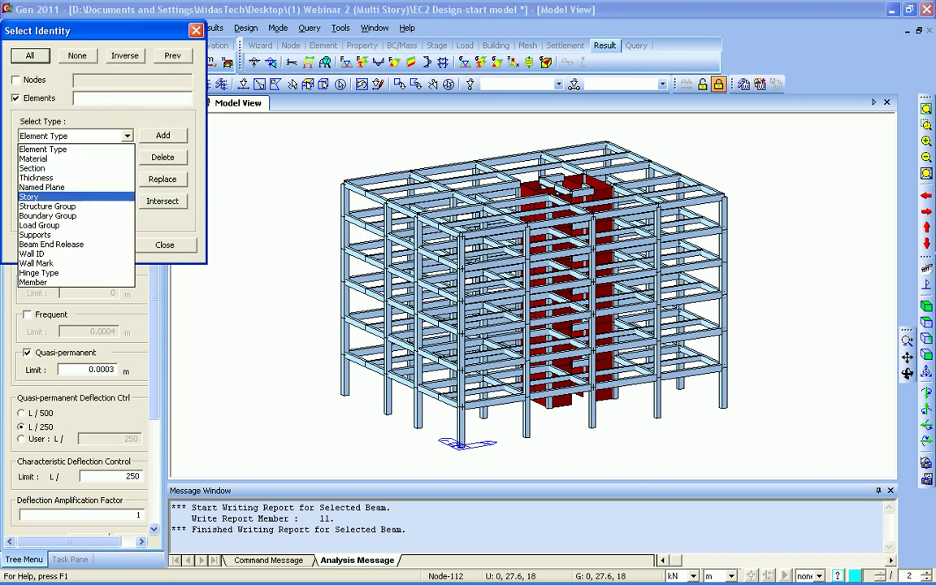
{"action": "left_click", "coordinate": [32, 167]}
{"action": "scroll", "coordinate": [113, 151], "scroll_direction": "down", "scroll_amount": 2}
{"action": "scroll", "coordinate": [113, 169], "scroll_direction": "up", "scroll_amount": 2}
{"action": "left_click", "coordinate": [114, 170]}
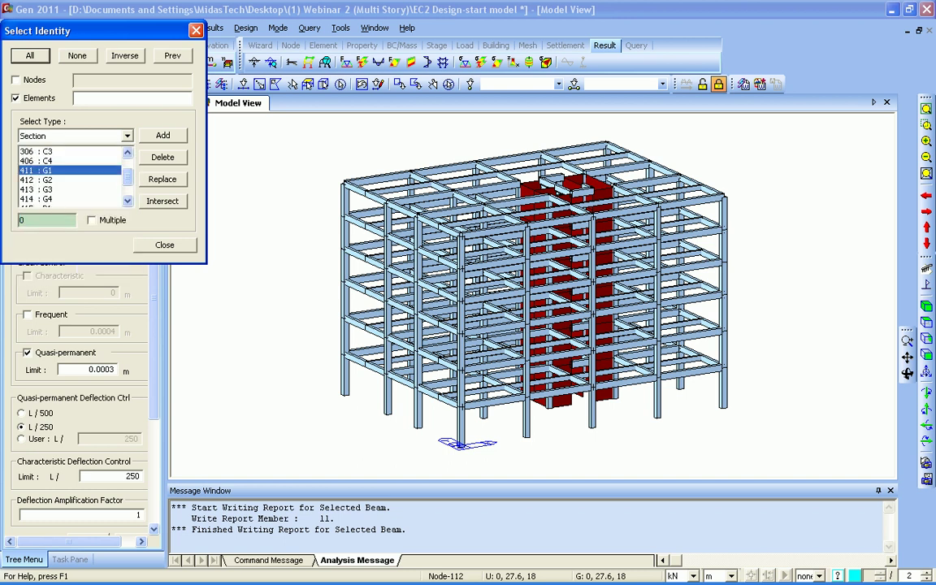
{"action": "scroll", "coordinate": [113, 166], "scroll_direction": "down", "scroll_amount": 3}
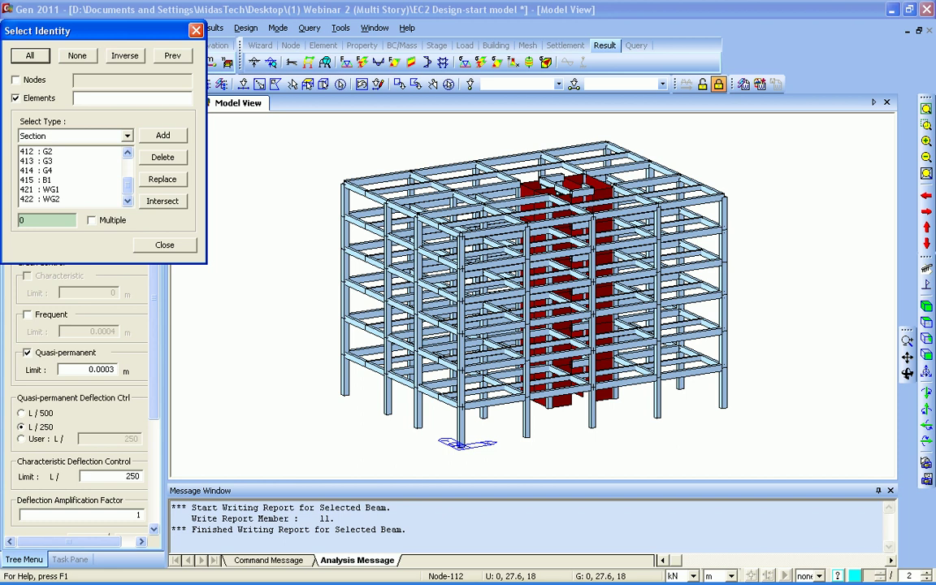
{"action": "left_click", "coordinate": [81, 199], "text": "shift"}
{"action": "left_click", "coordinate": [162, 135]}
{"action": "left_click", "coordinate": [164, 244]}
Step: Apply exposure class XD1, the 0.0003 m quasi-permanent crack limit and the L/250 deflection limits to the selected beams
{"action": "left_click_drag", "start_coordinate": [153, 299], "coordinate": [154, 403]}
{"action": "left_click", "coordinate": [87, 367]}
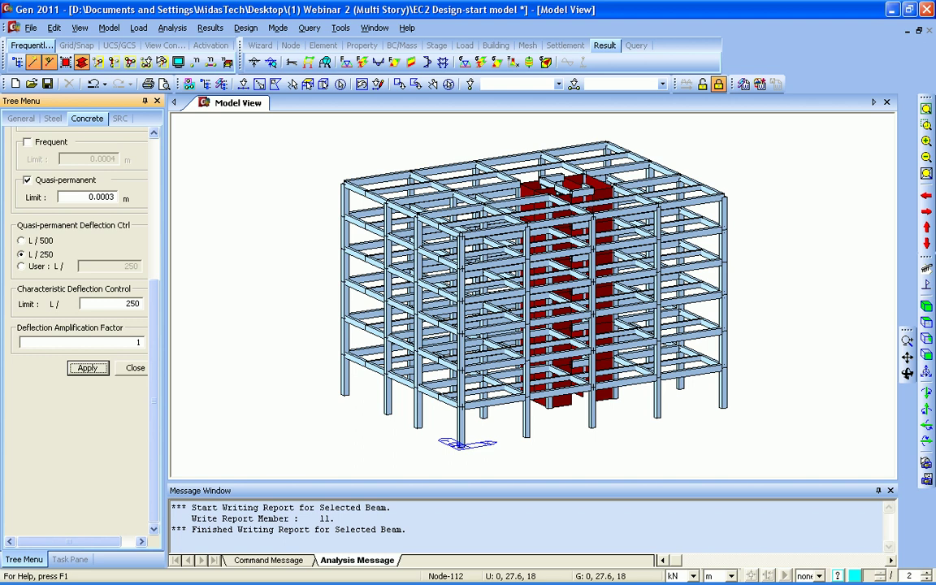
{"action": "scroll", "coordinate": [78, 325], "scroll_direction": "up", "scroll_amount": 3}
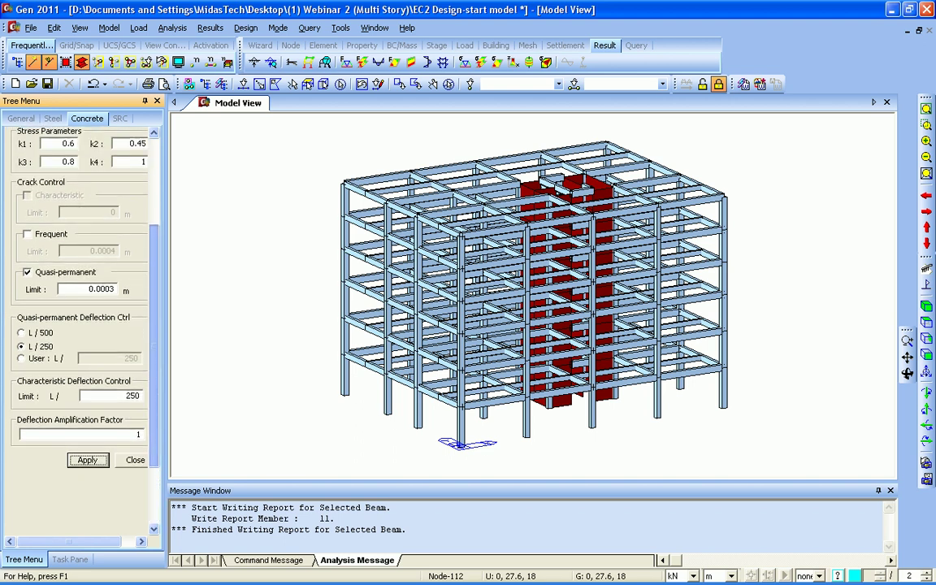
{"action": "scroll", "coordinate": [77, 325], "scroll_direction": "up", "scroll_amount": 4}
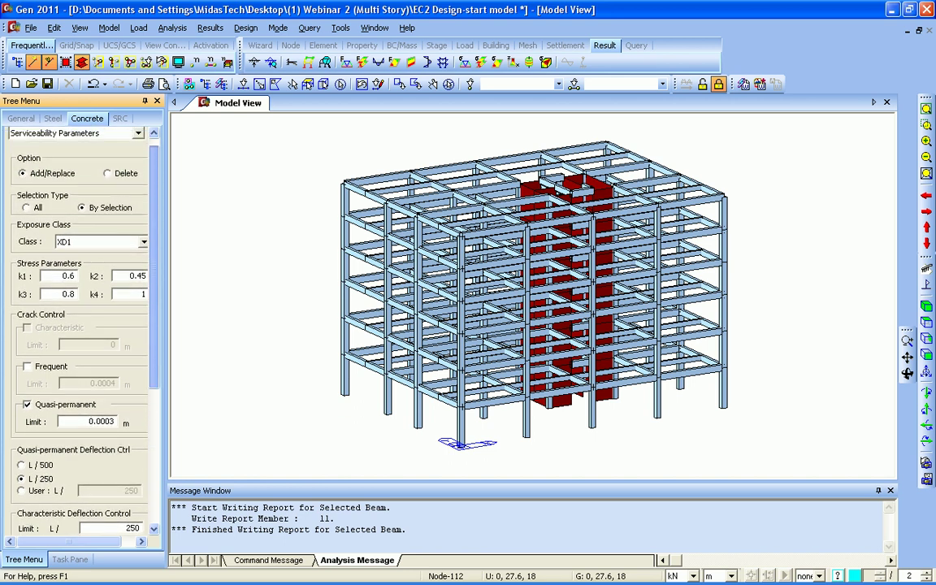
{"action": "scroll", "coordinate": [77, 325], "scroll_direction": "up", "scroll_amount": 1}
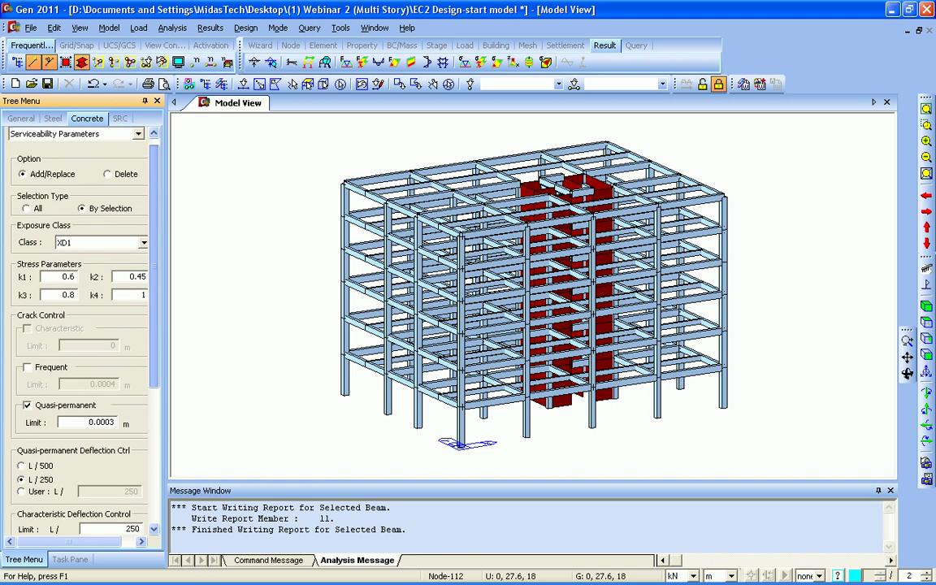
{"action": "scroll", "coordinate": [77, 325], "scroll_direction": "down", "scroll_amount": 1}
{"action": "scroll", "coordinate": [77, 301], "scroll_direction": "down", "scroll_amount": 1}
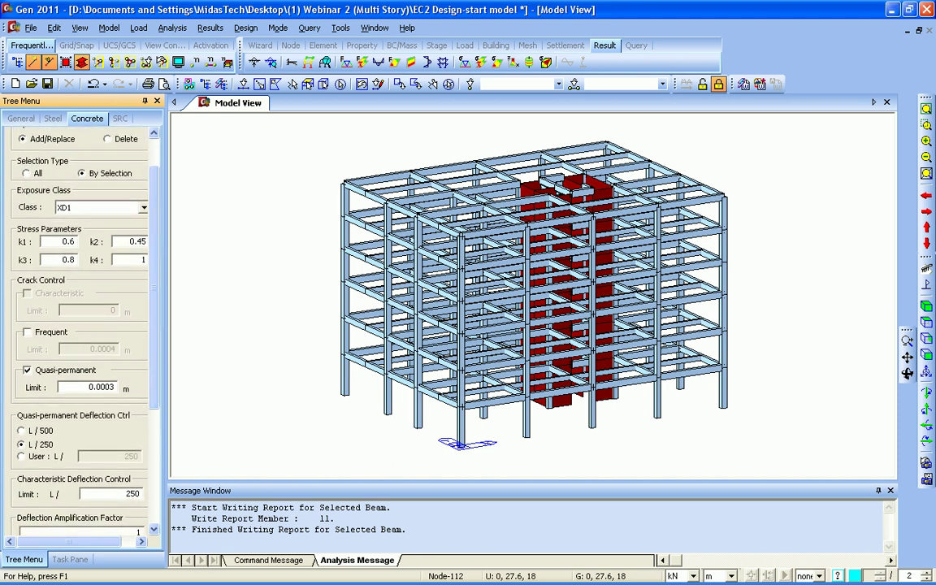
{"action": "scroll", "coordinate": [78, 325], "scroll_direction": "down", "scroll_amount": 5}
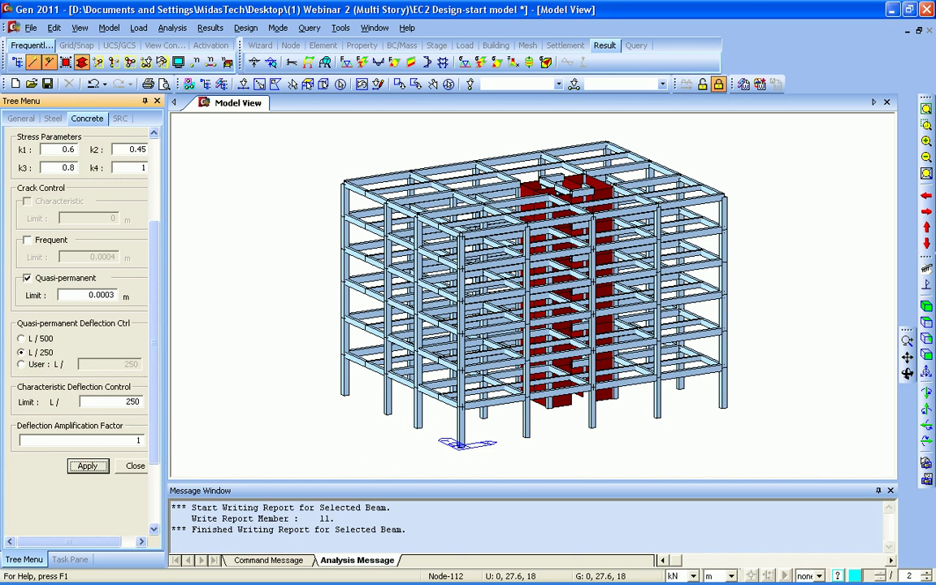
Step: Run the concrete code check for beams and show the full serviceability results table sorted by member
{"action": "left_click", "coordinate": [245, 28]}
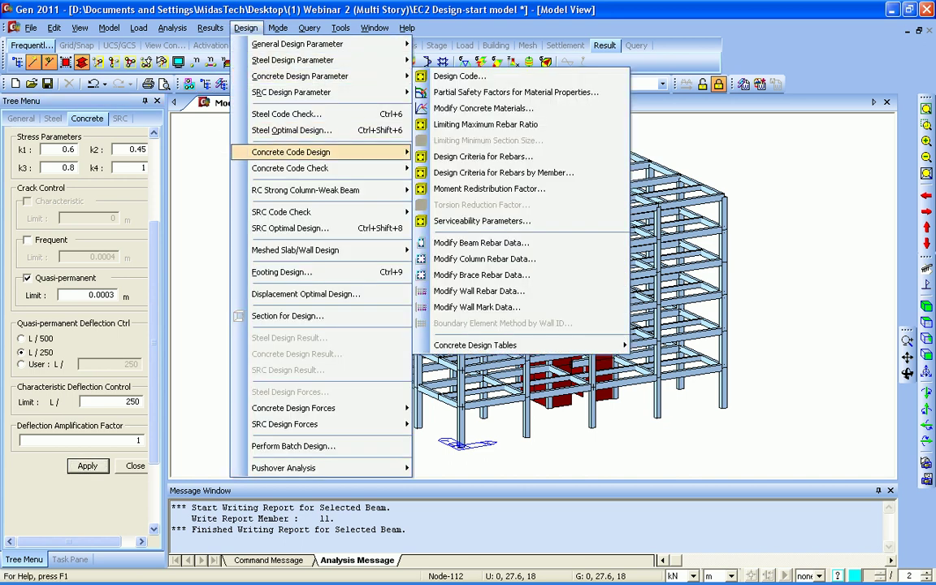
{"action": "mouse_move", "coordinate": [325, 169]}
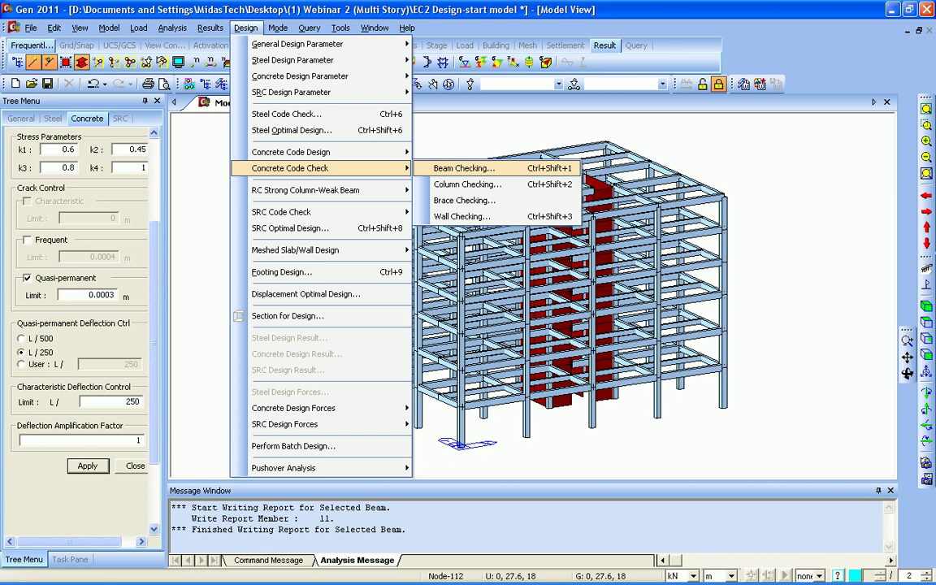
{"action": "left_click", "coordinate": [464, 168]}
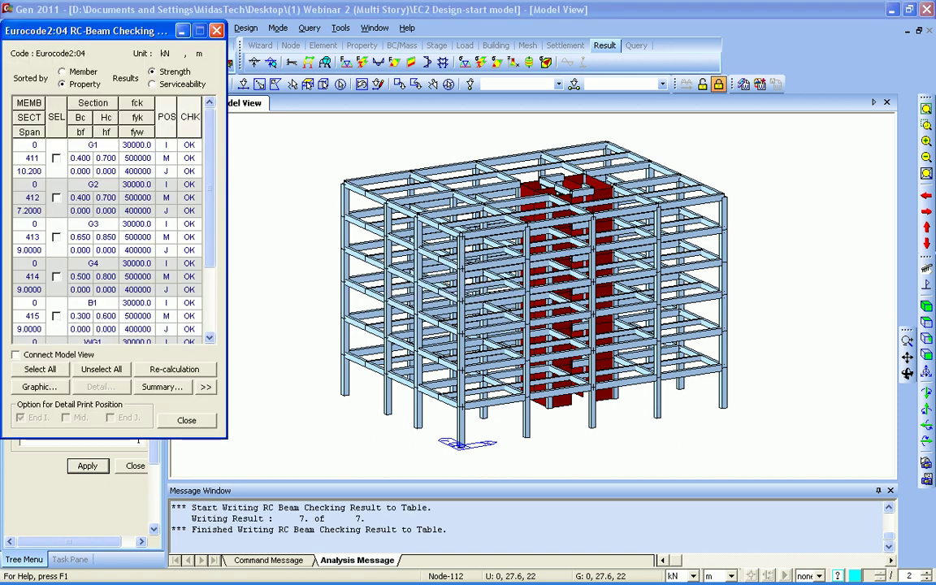
{"action": "left_click", "coordinate": [62, 71]}
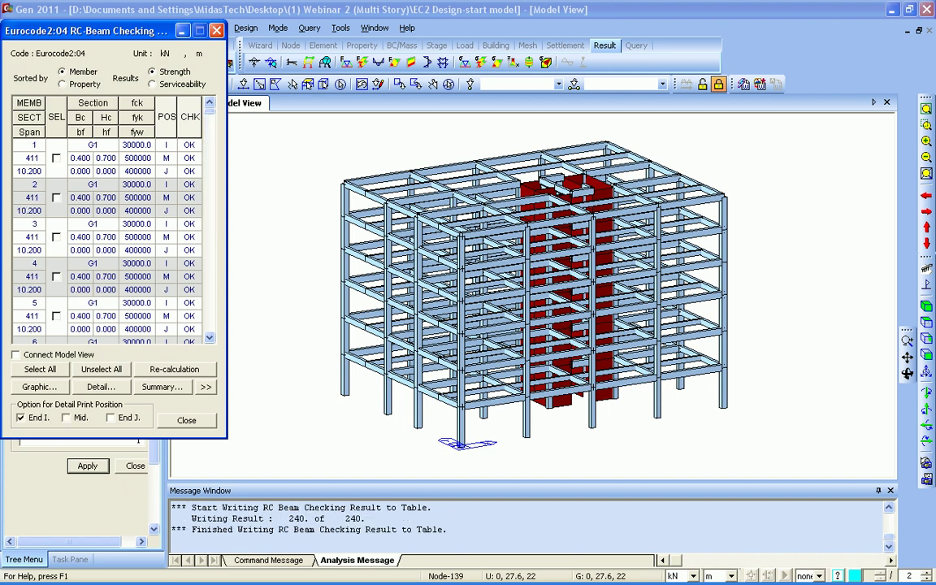
{"action": "left_click", "coordinate": [206, 387]}
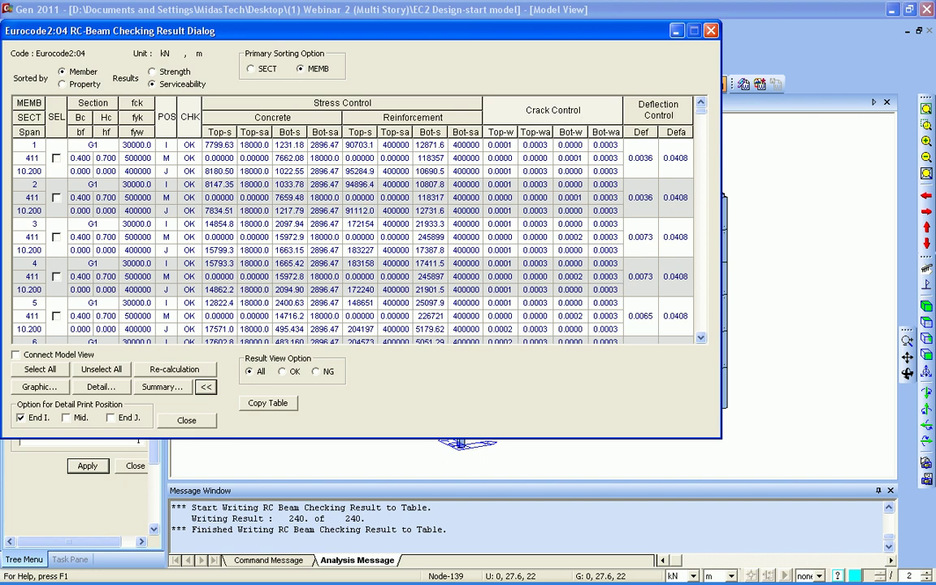
Step: Select member 1 and view its graphic report down to the stress check and crack control sections
{"action": "left_click", "coordinate": [55, 157]}
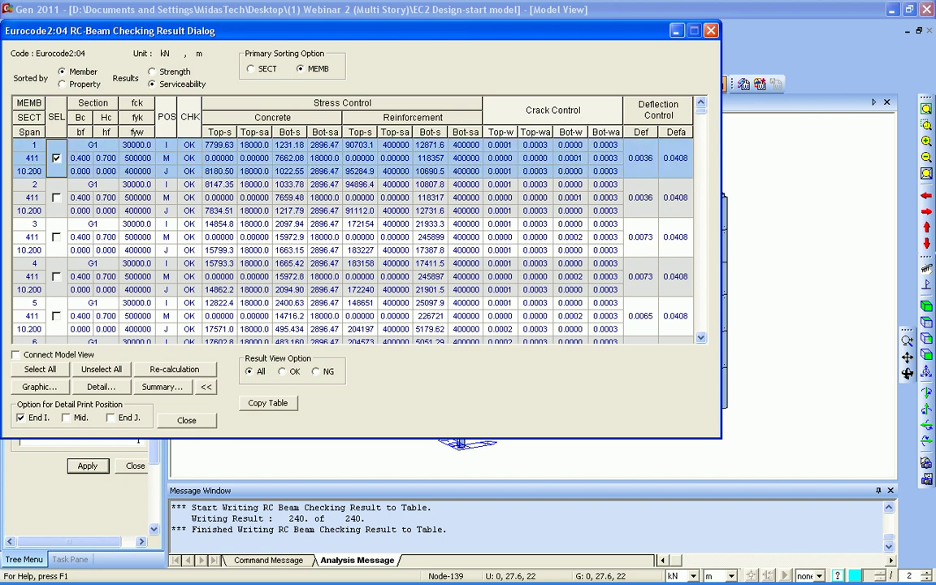
{"action": "left_click", "coordinate": [40, 387]}
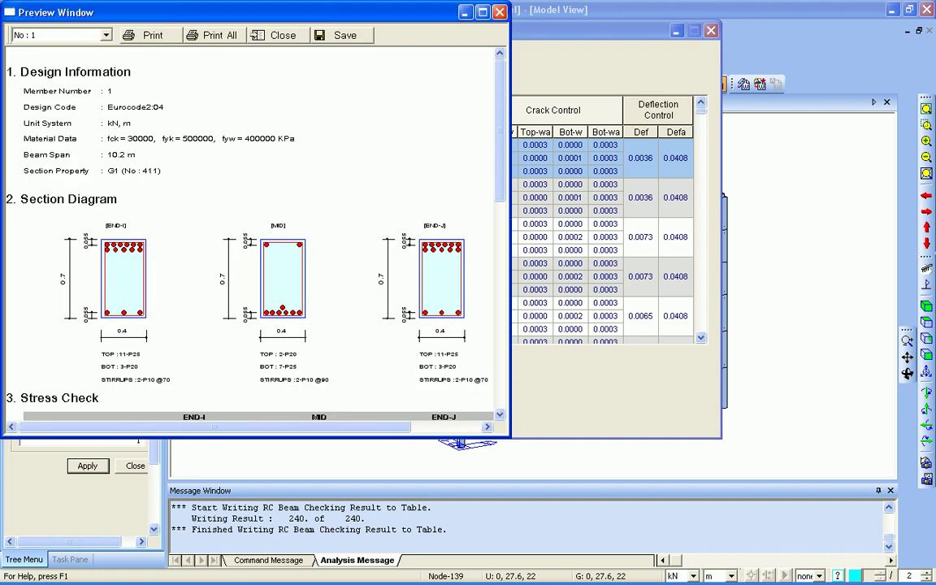
{"action": "scroll", "coordinate": [251, 236], "scroll_direction": "down", "scroll_amount": 6}
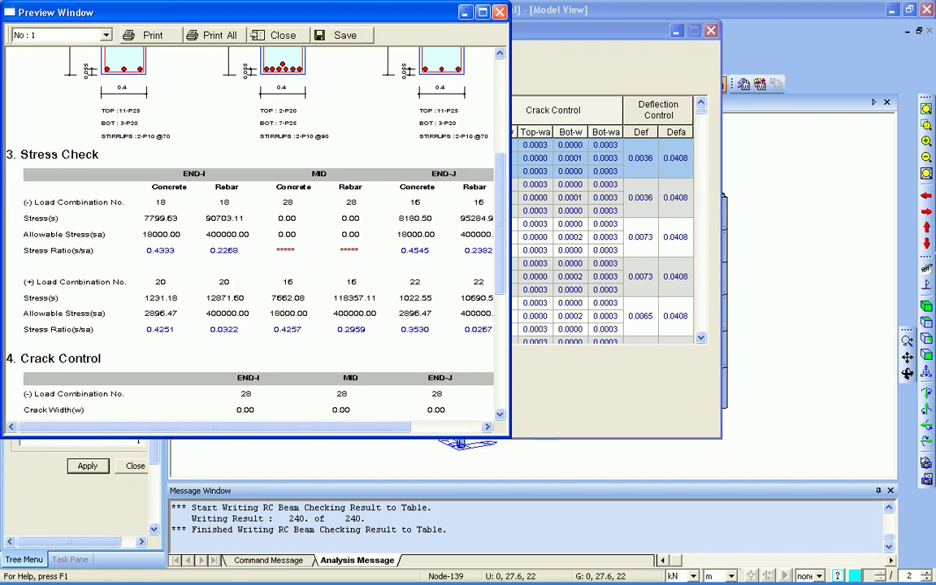
{"action": "left_click", "coordinate": [500, 12]}
Step: Open the detailed beam checking report for member 1 and read its stress limitation calculations
{"action": "left_click", "coordinate": [101, 388]}
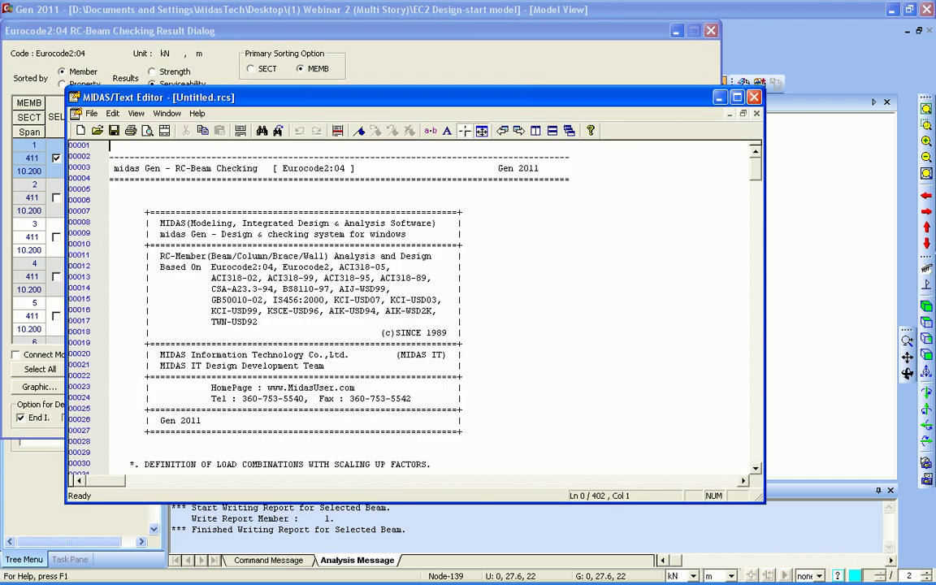
{"action": "scroll", "coordinate": [414, 308], "scroll_direction": "down", "scroll_amount": 20}
{"action": "scroll", "coordinate": [111, 190], "scroll_direction": "down", "scroll_amount": 20}
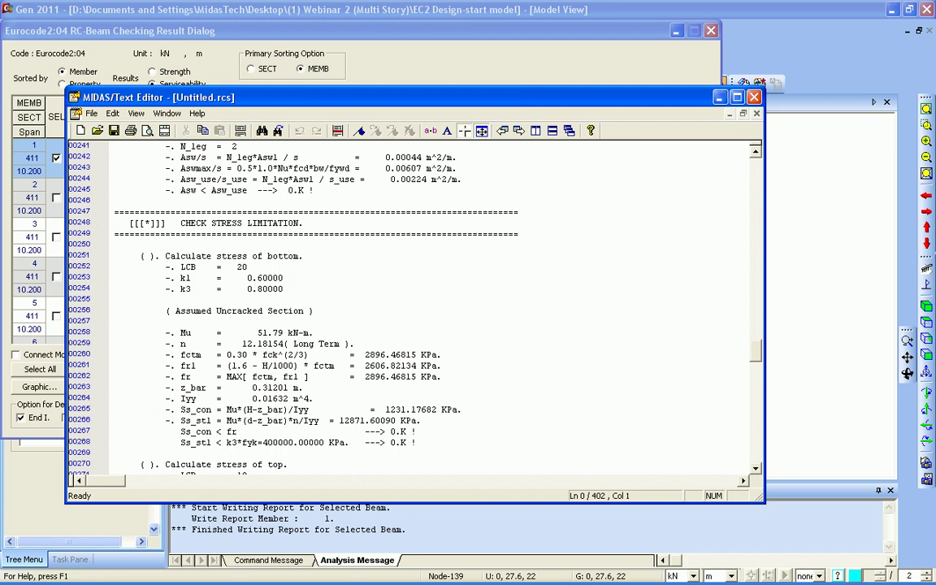
Step: Discard member 1's detailed report, view its check summary sheet, and discard that temporary report too
{"action": "left_click", "coordinate": [754, 96]}
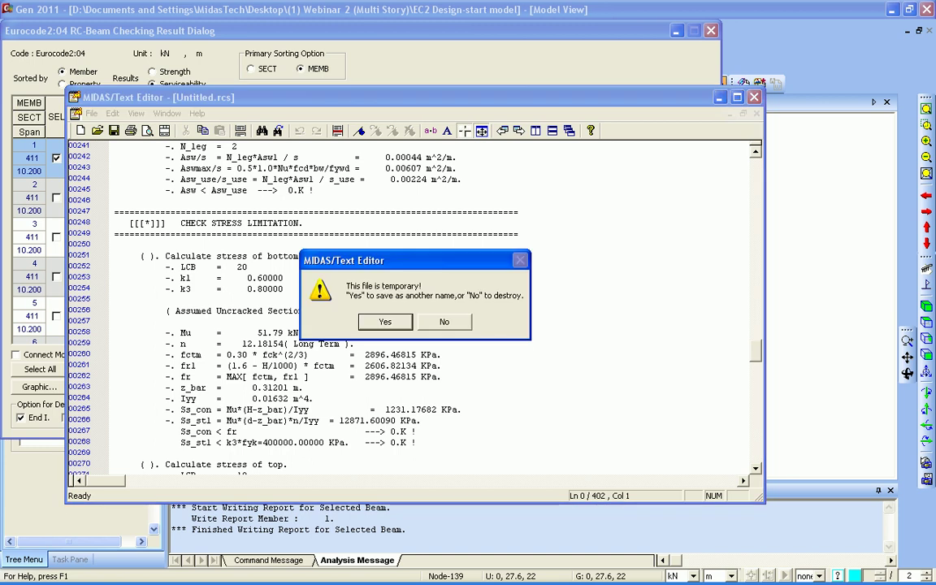
{"action": "left_click", "coordinate": [444, 321]}
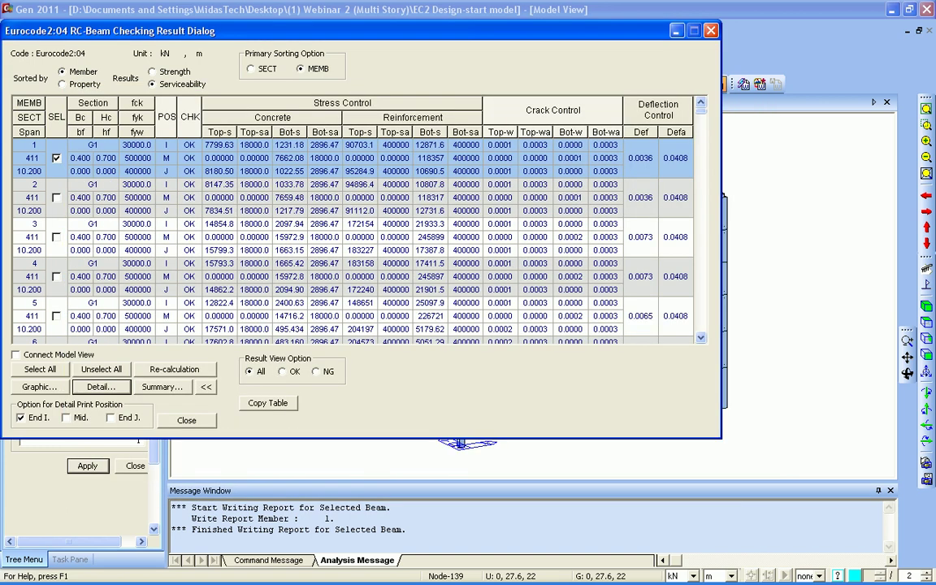
{"action": "left_click", "coordinate": [162, 387]}
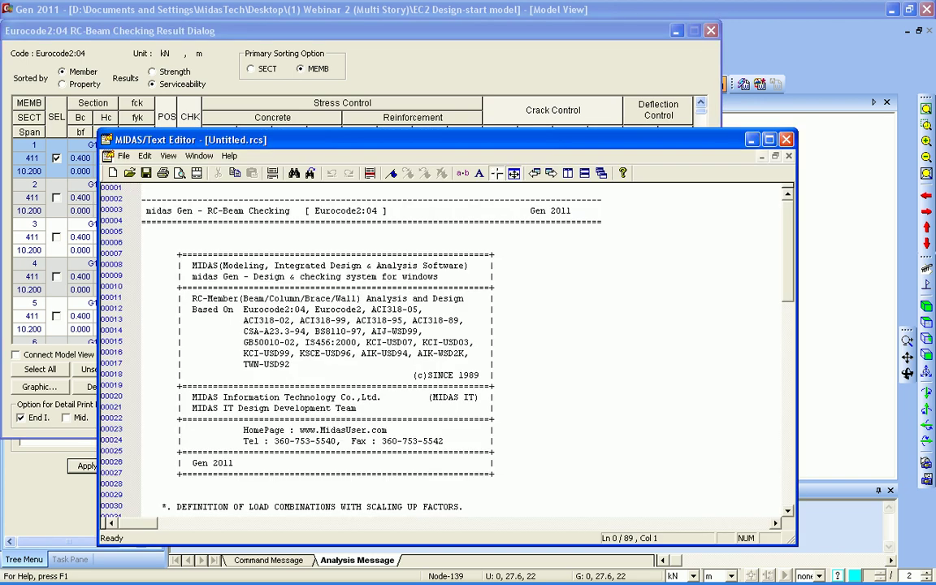
{"action": "scroll", "coordinate": [162, 386], "scroll_direction": "down", "scroll_amount": 3}
{"action": "scroll", "coordinate": [446, 349], "scroll_direction": "down", "scroll_amount": 17}
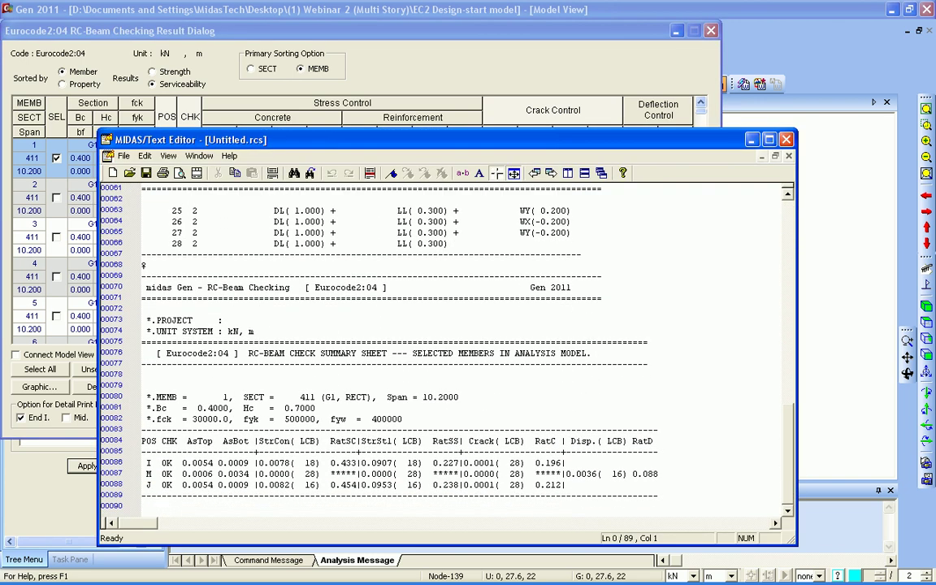
{"action": "key", "text": "alt+F4"}
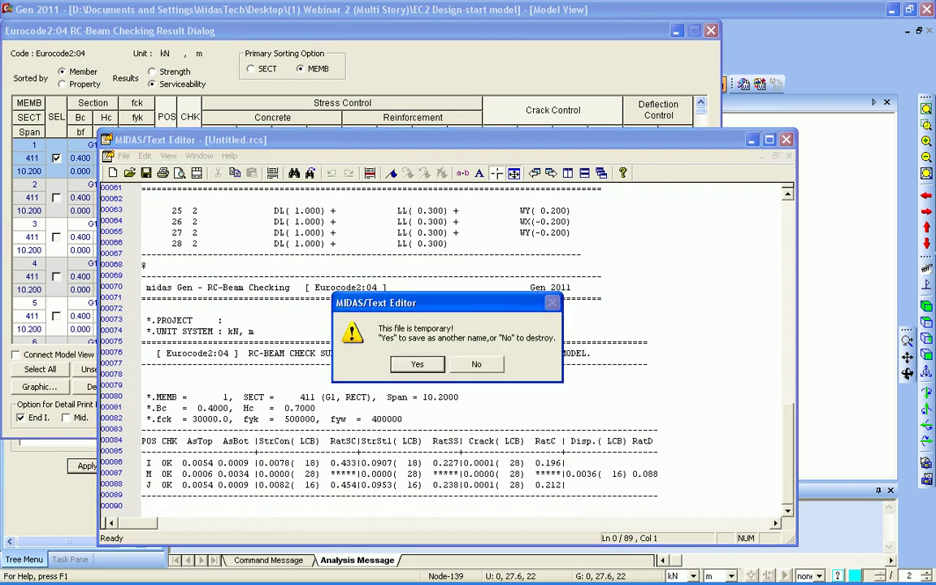
{"action": "key", "text": "n"}
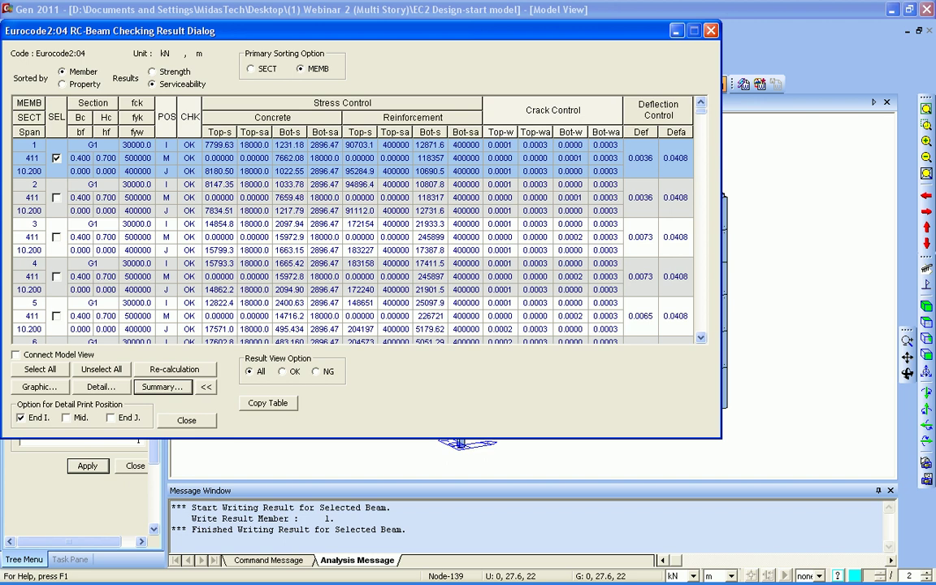
{"action": "key", "text": "alt+Tab"}
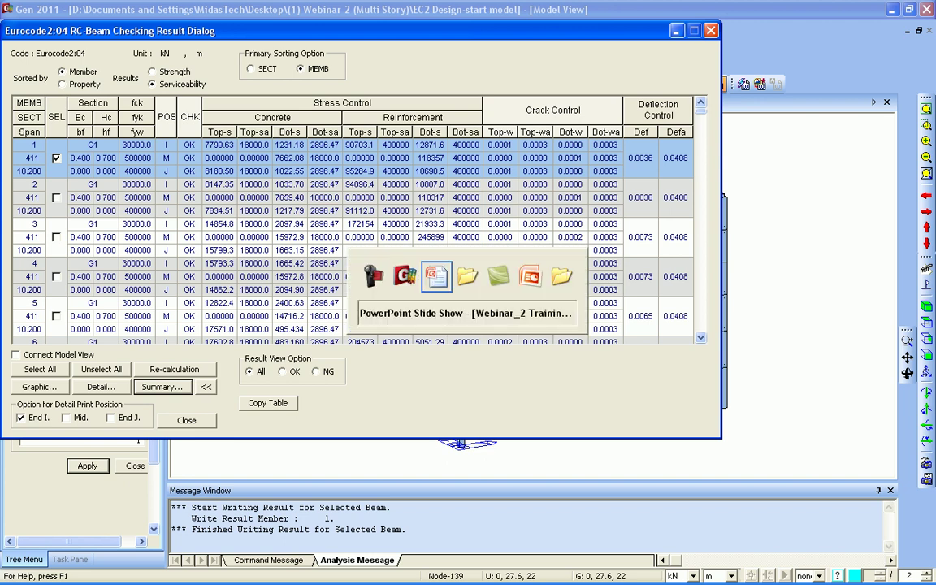
{"action": "key", "text": "Left"}
{"action": "key", "text": "Right"}
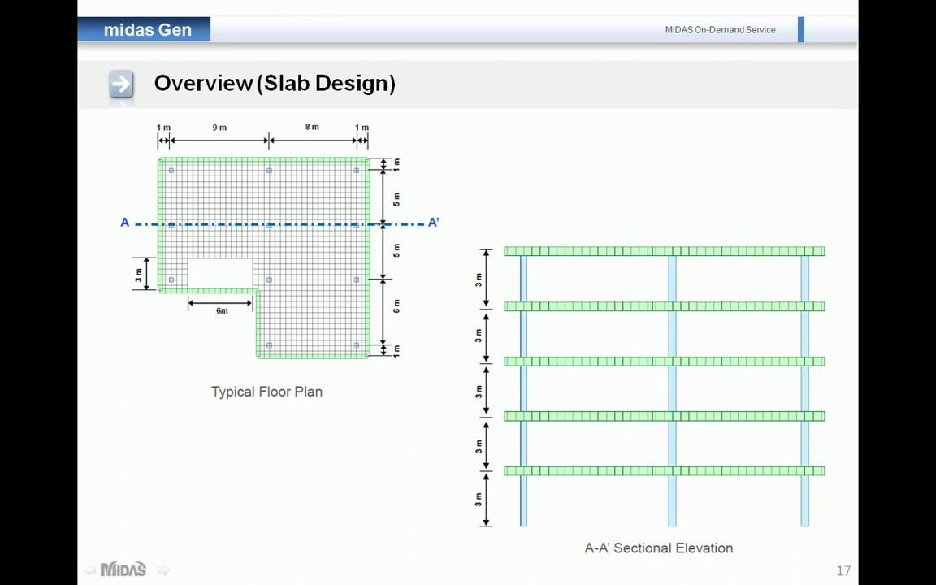
{"action": "key", "text": "Right"}
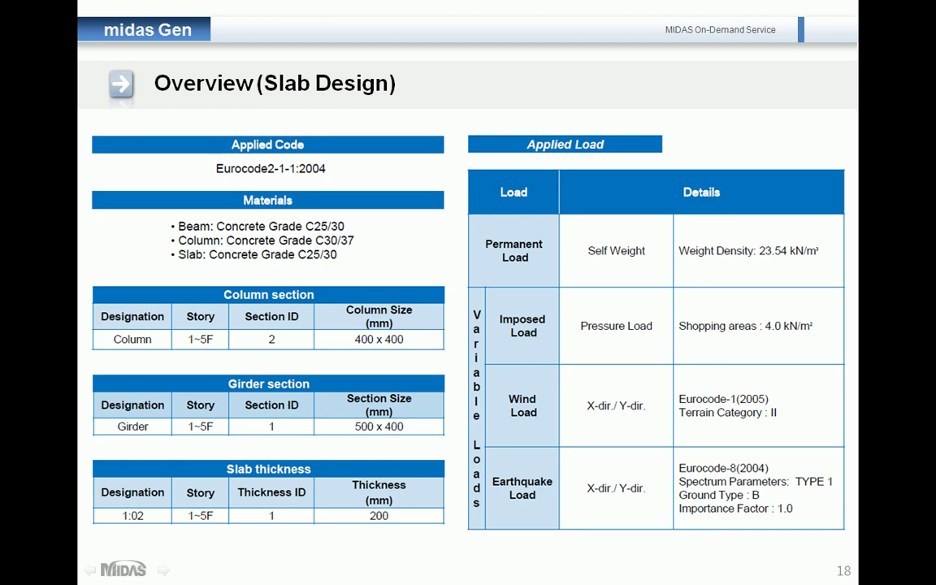
{"action": "key", "text": "alt+Tab"}
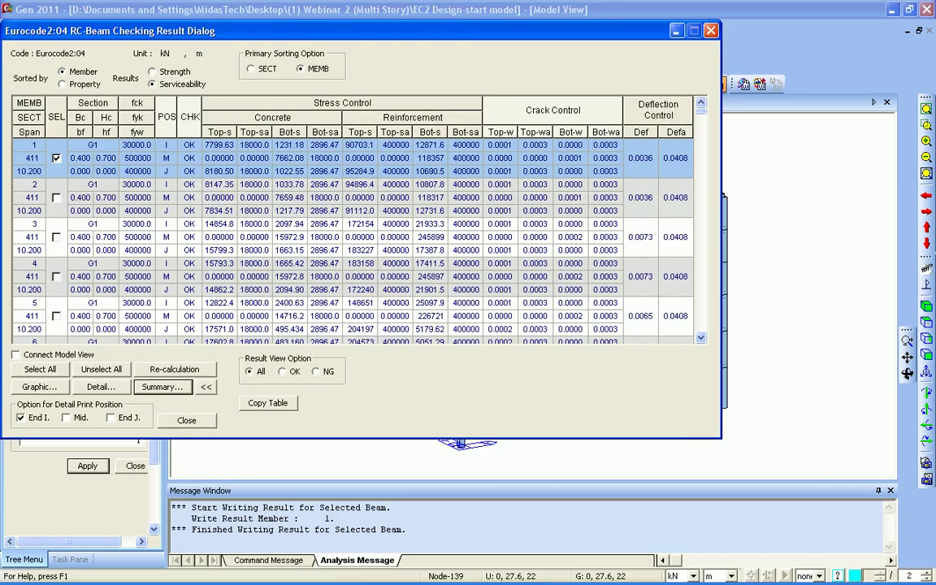
Step: Close the beam checking results and open flat slab_CSA.mgb from the (2) Webinar 2 (Cracked Section Analysis) folder
{"action": "left_click", "coordinate": [711, 31]}
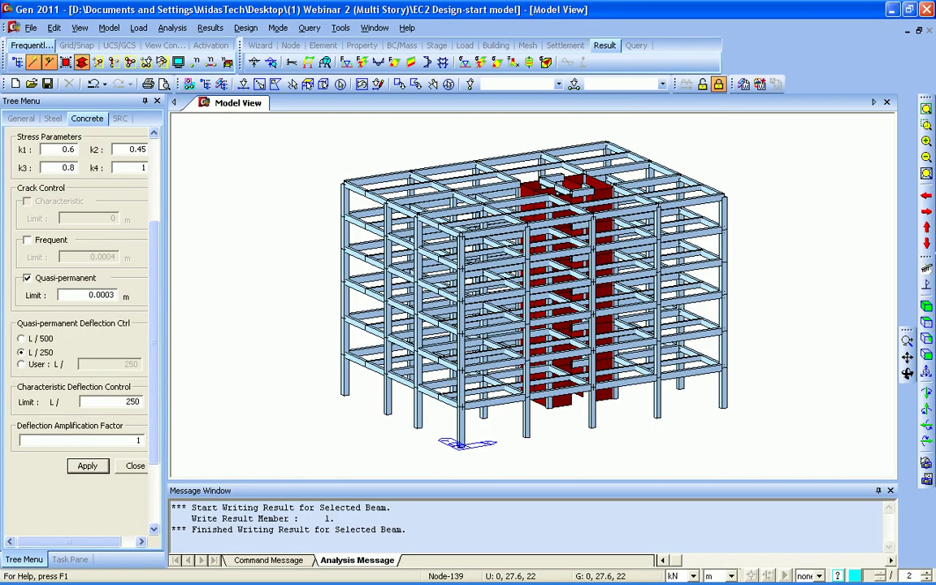
{"action": "key", "text": "alt+Tab"}
{"action": "key", "text": "alt+Tab"}
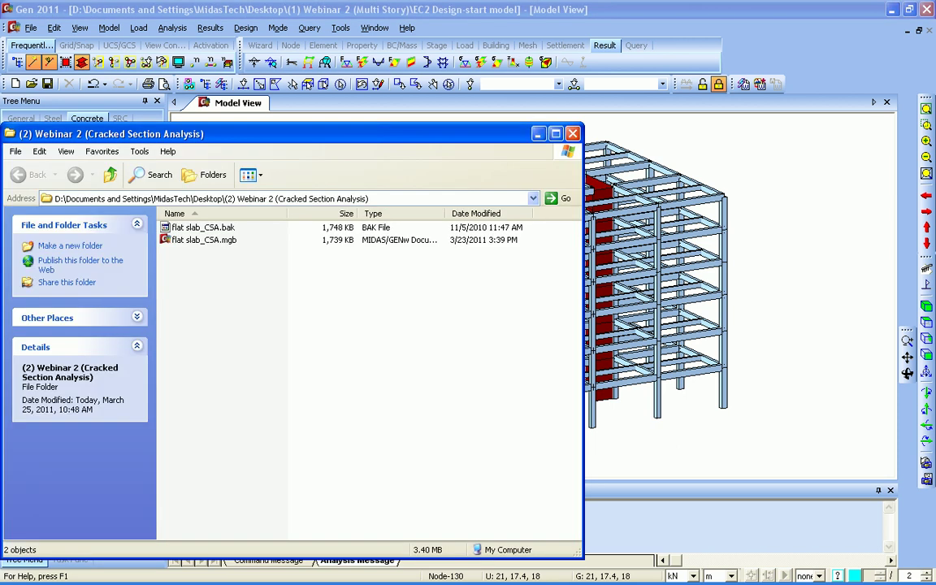
{"action": "left_click_drag", "start_coordinate": [203, 240], "coordinate": [724, 262]}
{"action": "key", "text": "Return"}
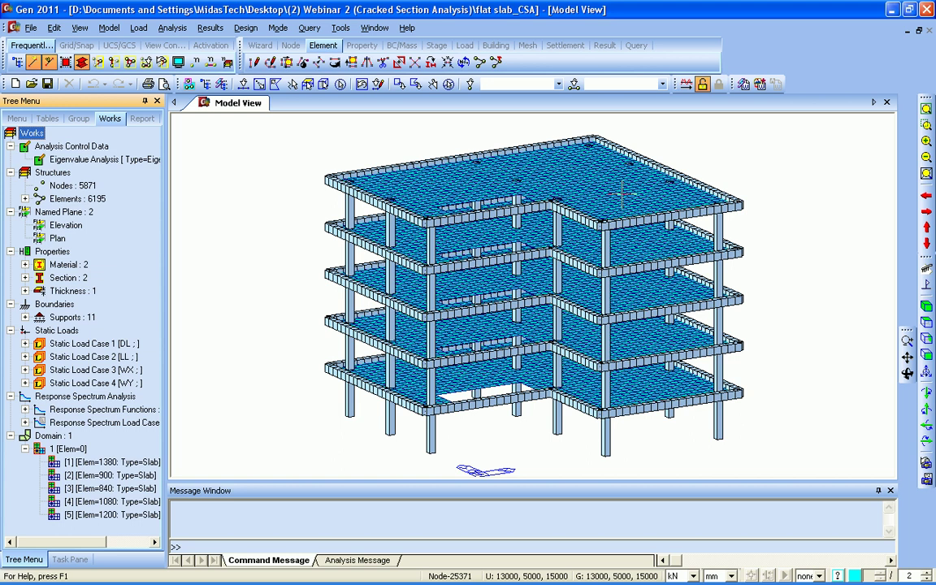
Step: Auto-generate the concrete design load combinations to Eurocode2:04 and run the structural analysis of the flat slab model
{"action": "mouse_move", "coordinate": [622, 189]}
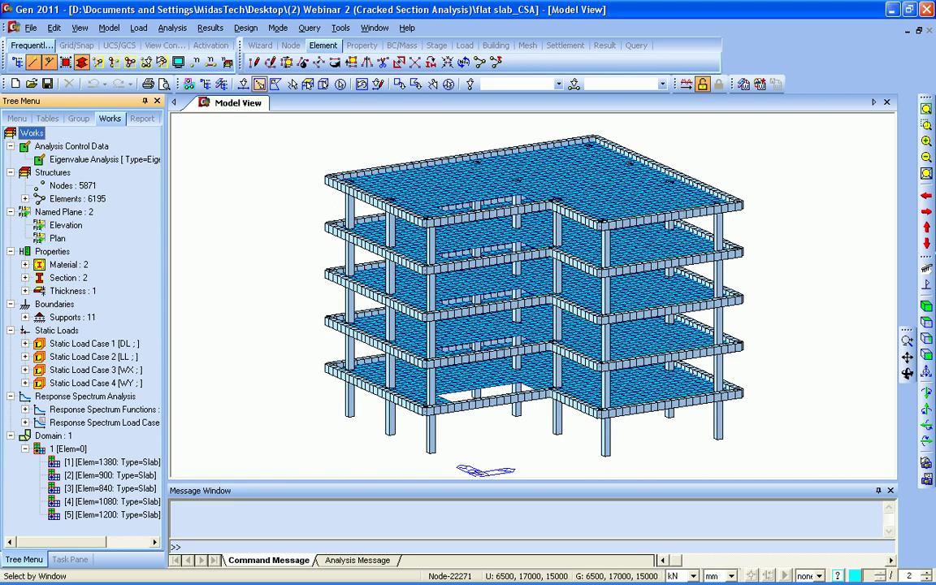
{"action": "left_click", "coordinate": [210, 27]}
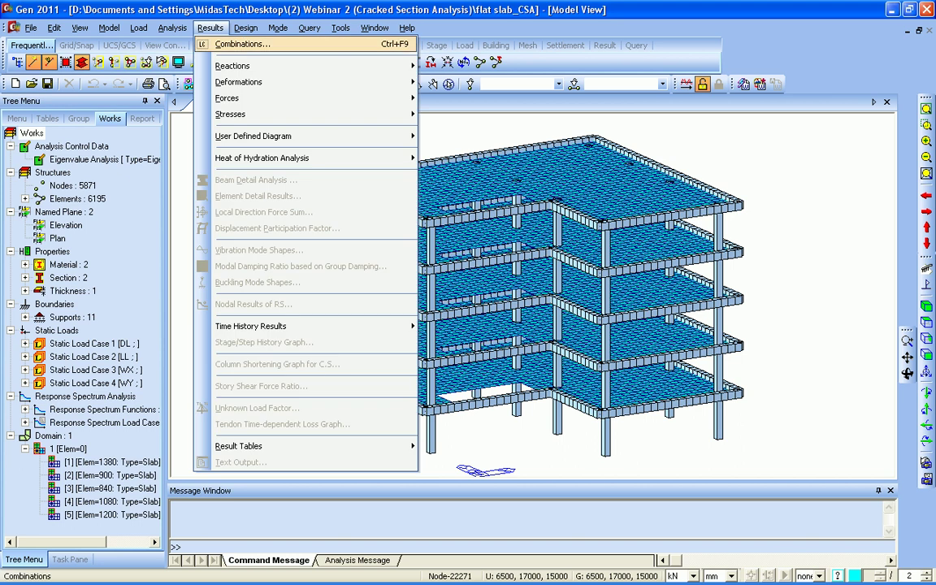
{"action": "left_click", "coordinate": [242, 44]}
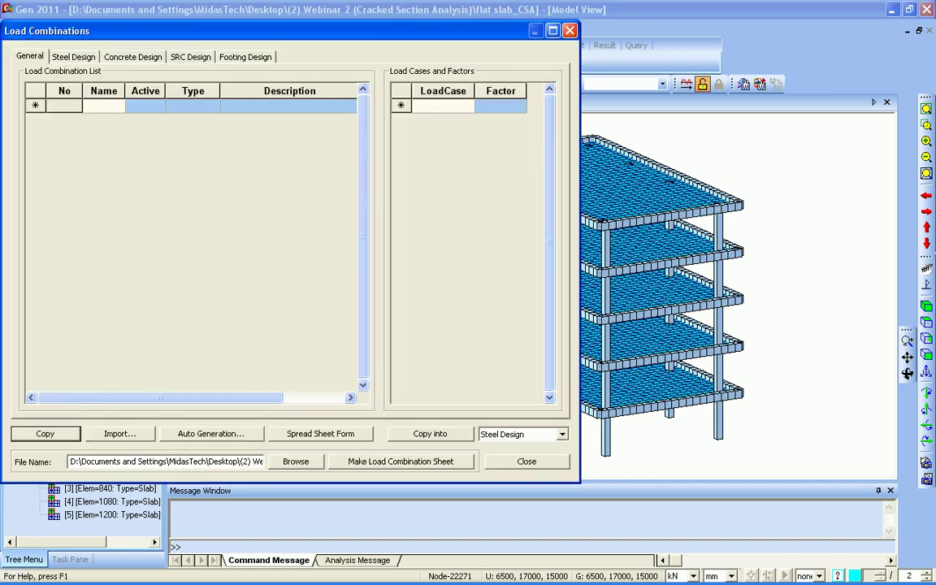
{"action": "left_click", "coordinate": [133, 57]}
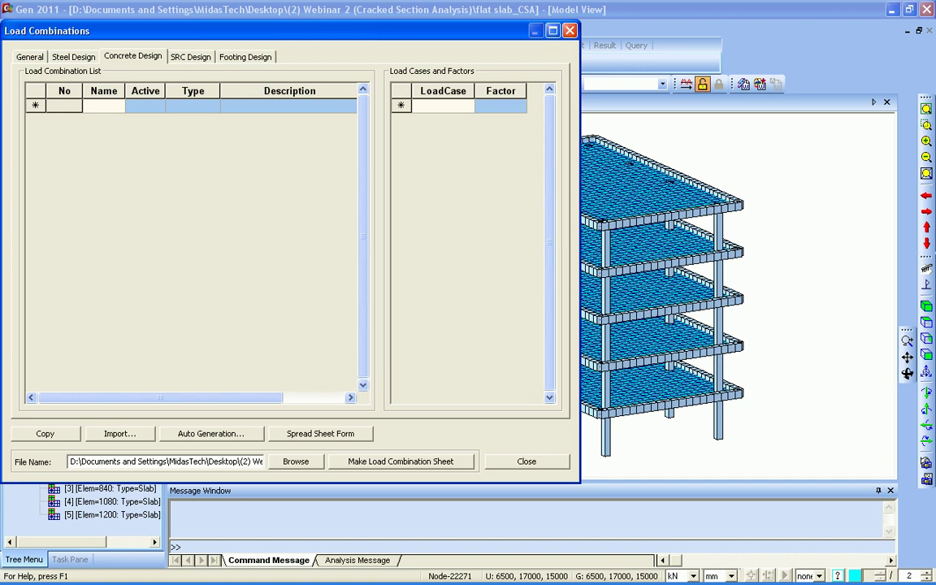
{"action": "left_click", "coordinate": [211, 433]}
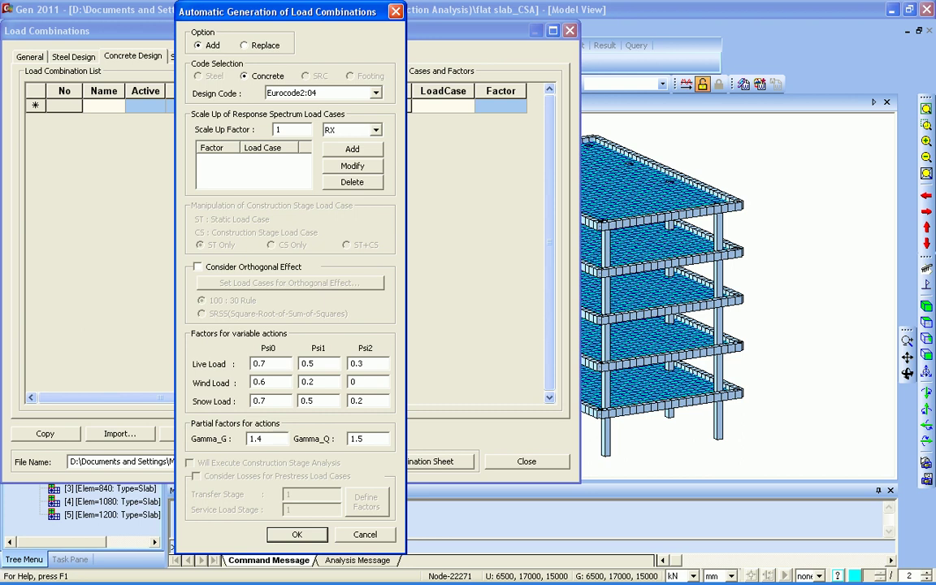
{"action": "left_click", "coordinate": [375, 93]}
{"action": "left_click", "coordinate": [375, 93]}
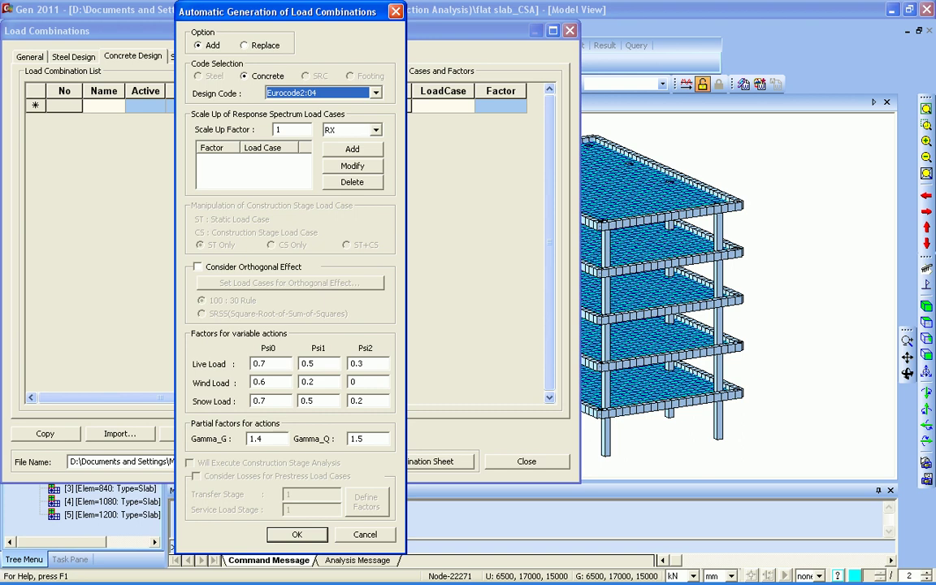
{"action": "key", "text": "Return"}
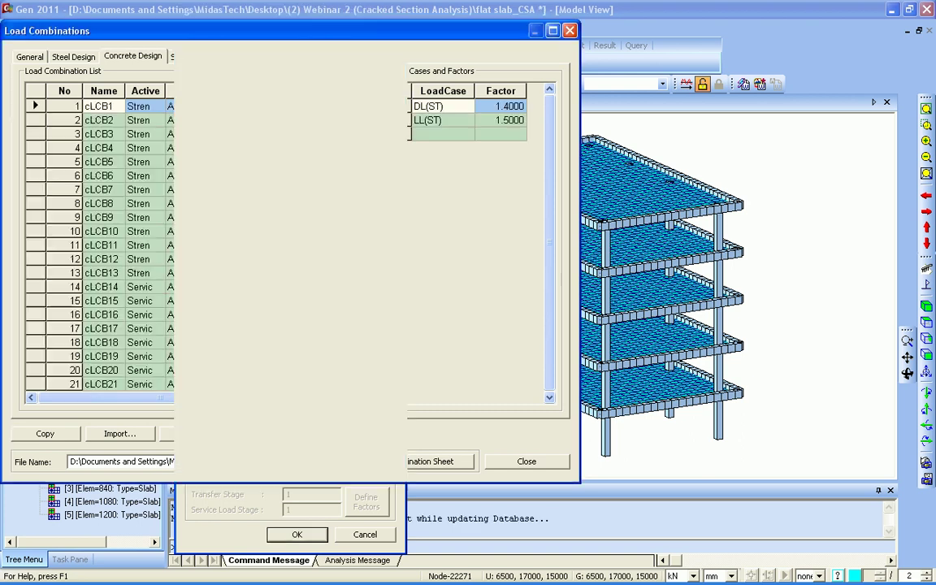
{"action": "mouse_move", "coordinate": [363, 188]}
{"action": "left_mouse_down"}
{"action": "mouse_move", "coordinate": [363, 269]}
{"action": "mouse_move", "coordinate": [363, 189]}
{"action": "left_mouse_up"}
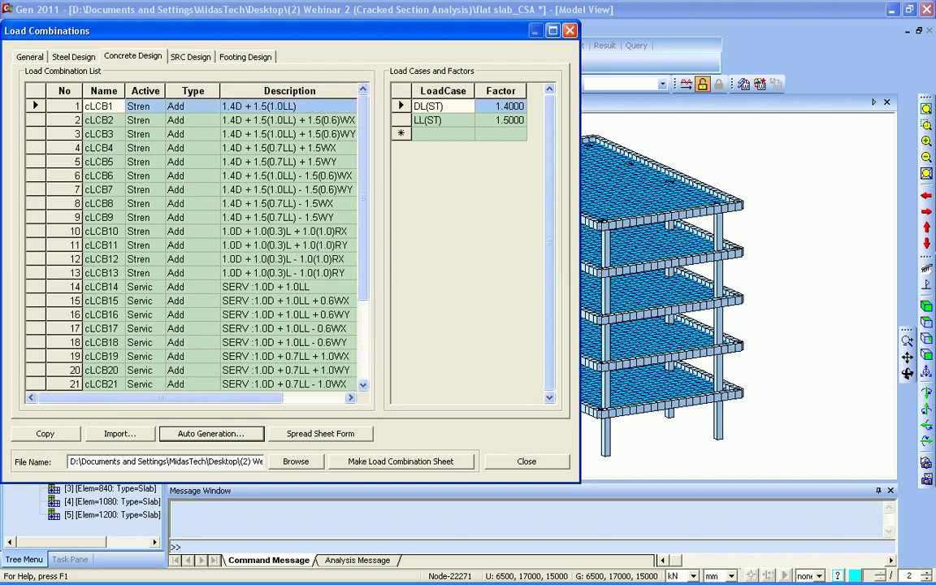
{"action": "left_click", "coordinate": [527, 461]}
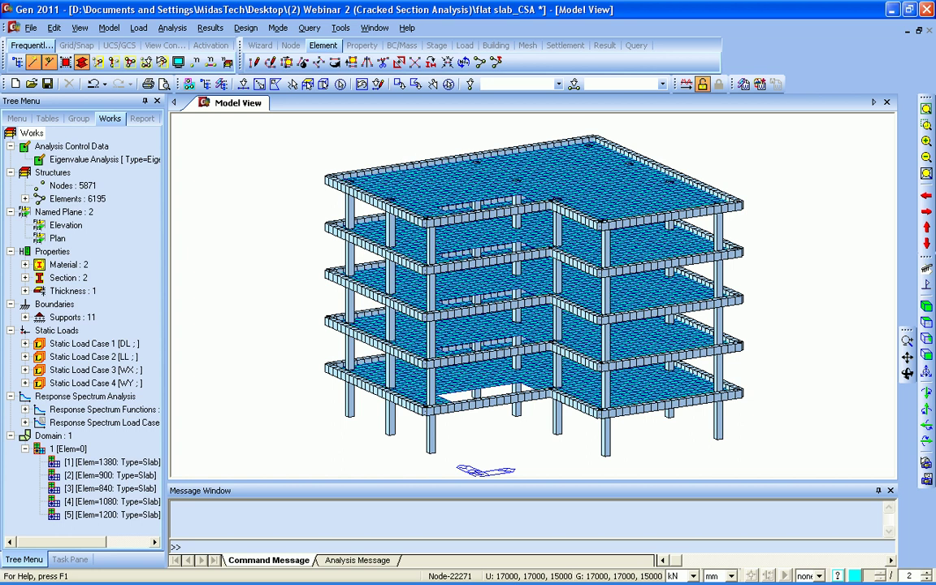
{"action": "left_click", "coordinate": [686, 84]}
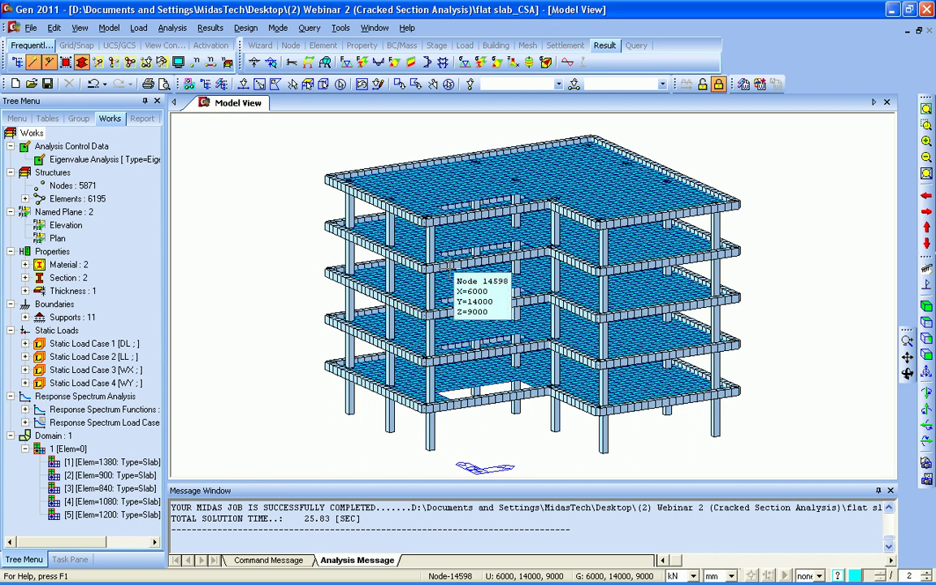
Step: Accept the meshed slab serviceability load combination types, with cLCB28 quasi-permanent, cLCB23 to cLCB27 frequent and the characteristic combinations from cLCB14
{"action": "left_click", "coordinate": [245, 27]}
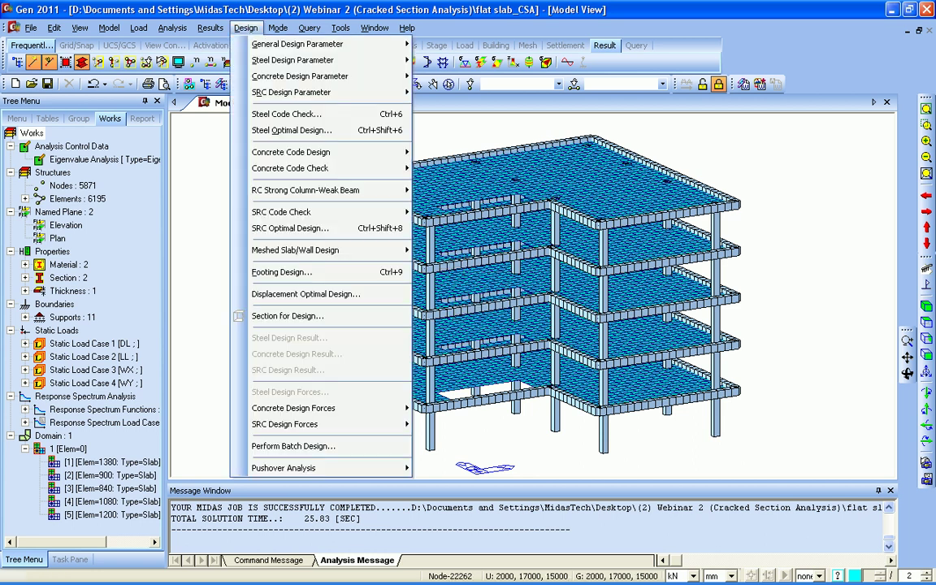
{"action": "mouse_move", "coordinate": [309, 211]}
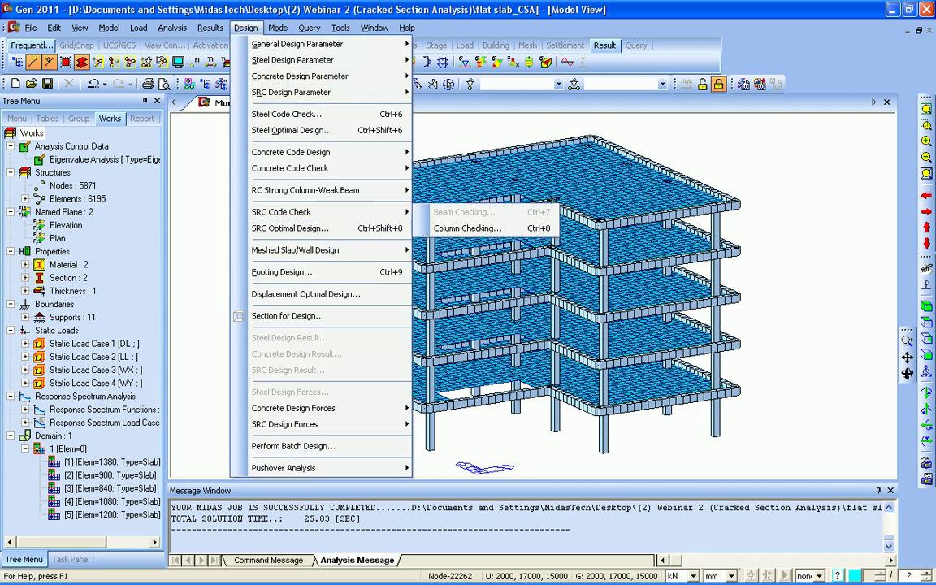
{"action": "mouse_move", "coordinate": [308, 249]}
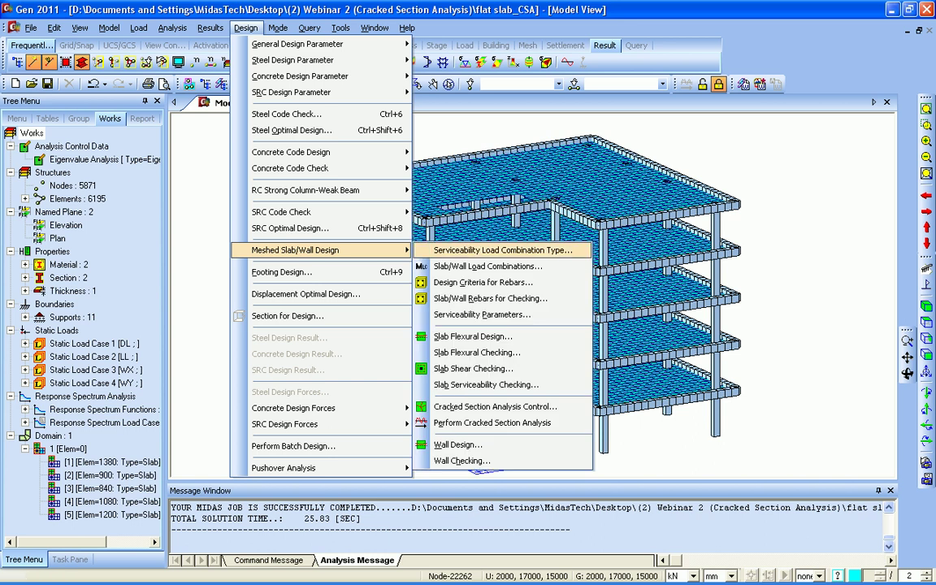
{"action": "left_click", "coordinate": [502, 250]}
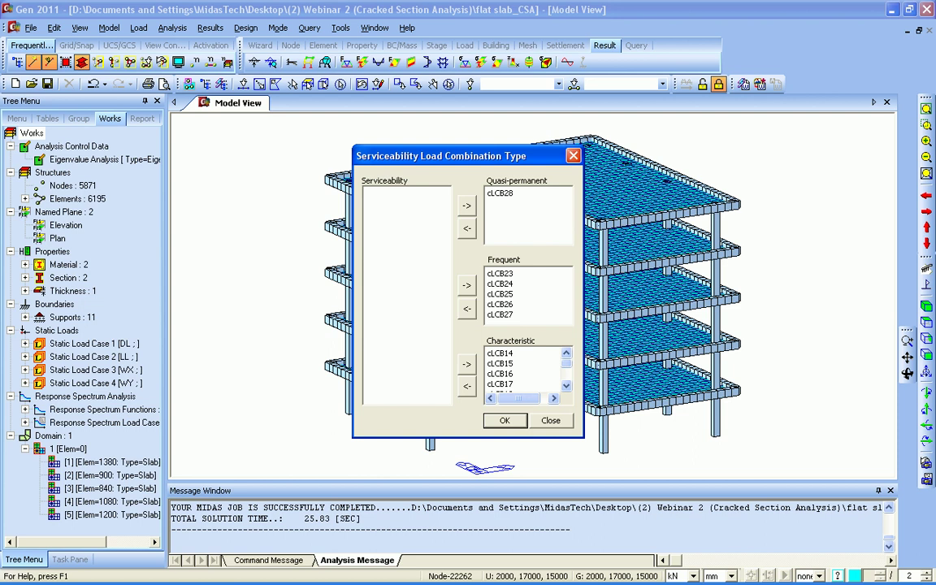
{"action": "left_click", "coordinate": [505, 420]}
{"action": "key", "text": "Return"}
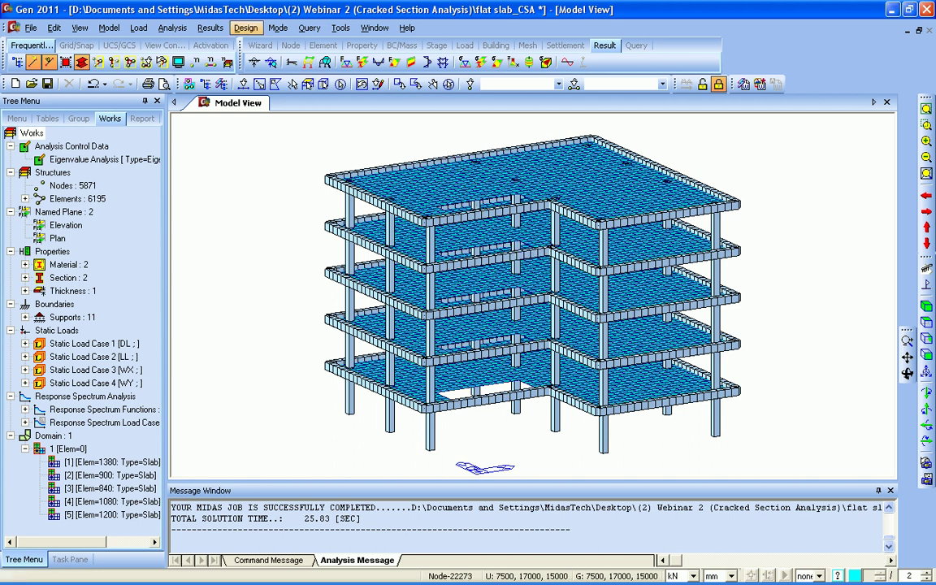
Step: Accept the meshed slab and wall load combinations, keeping all strength and serviceability combinations and cLCB28 for cracked deflection
{"action": "left_click", "coordinate": [246, 28]}
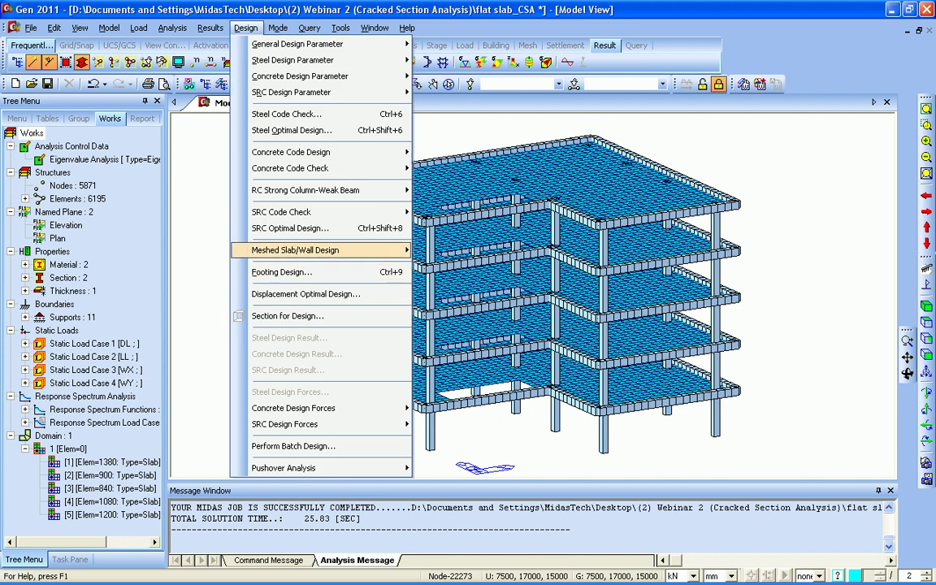
{"action": "mouse_move", "coordinate": [325, 250]}
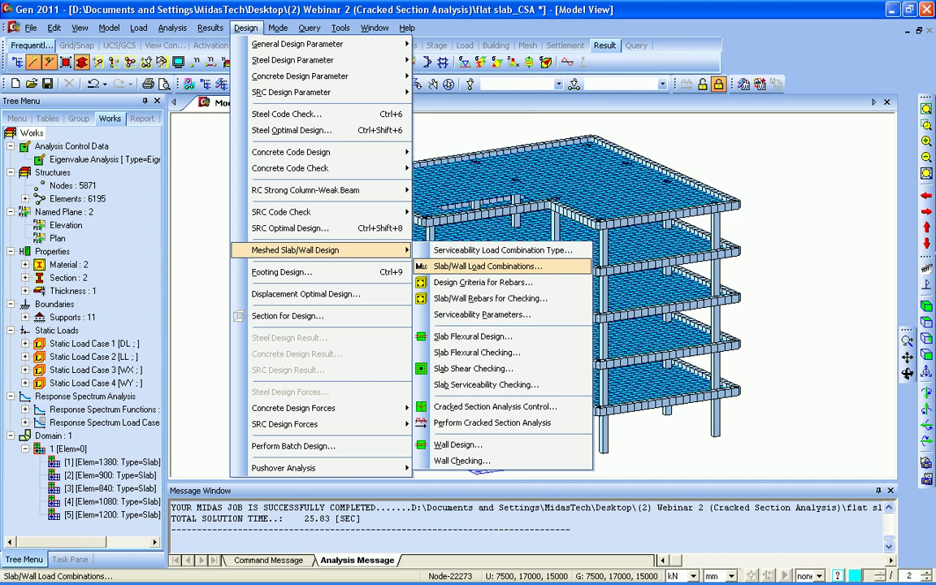
{"action": "key", "text": "Return"}
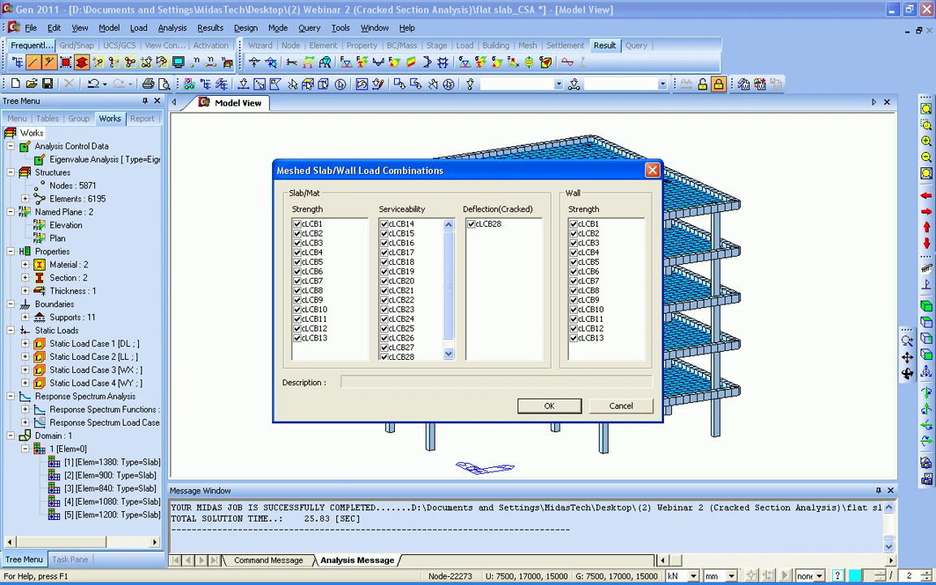
{"action": "left_click", "coordinate": [549, 405]}
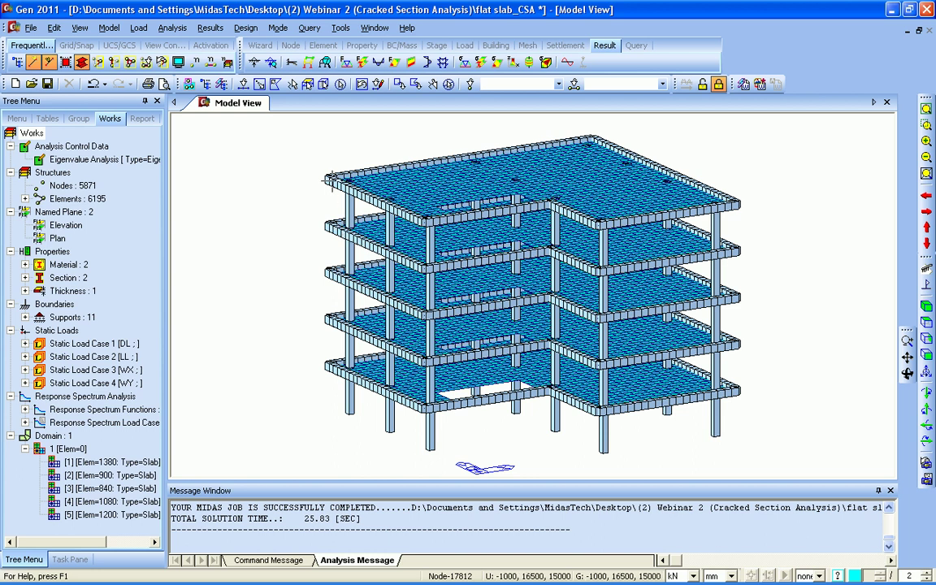
Step: Review and apply the meshed slab serviceability parameters with exposure class XD1, 0.3 mm quasi-permanent crack limit and L/250 deflection limits
{"action": "left_click", "coordinate": [246, 27]}
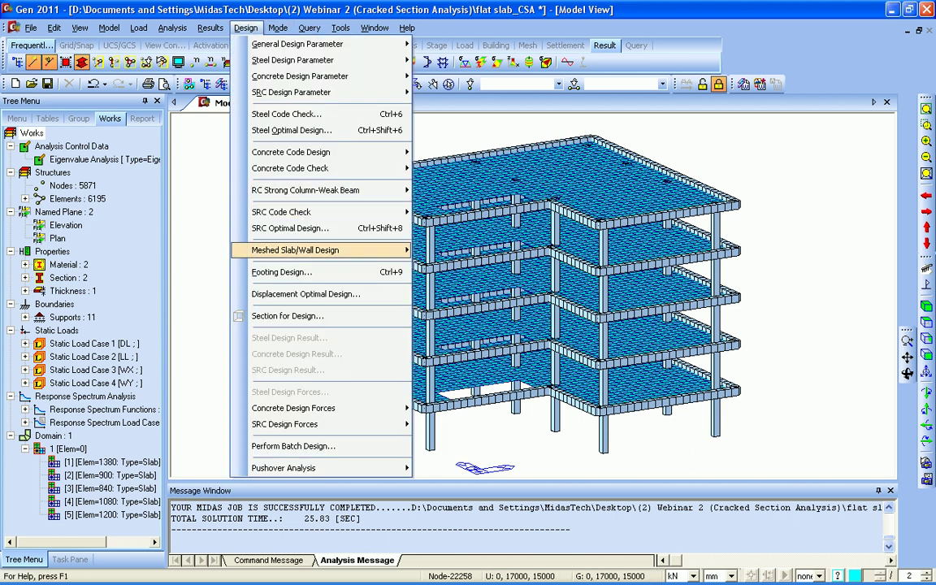
{"action": "mouse_move", "coordinate": [294, 249]}
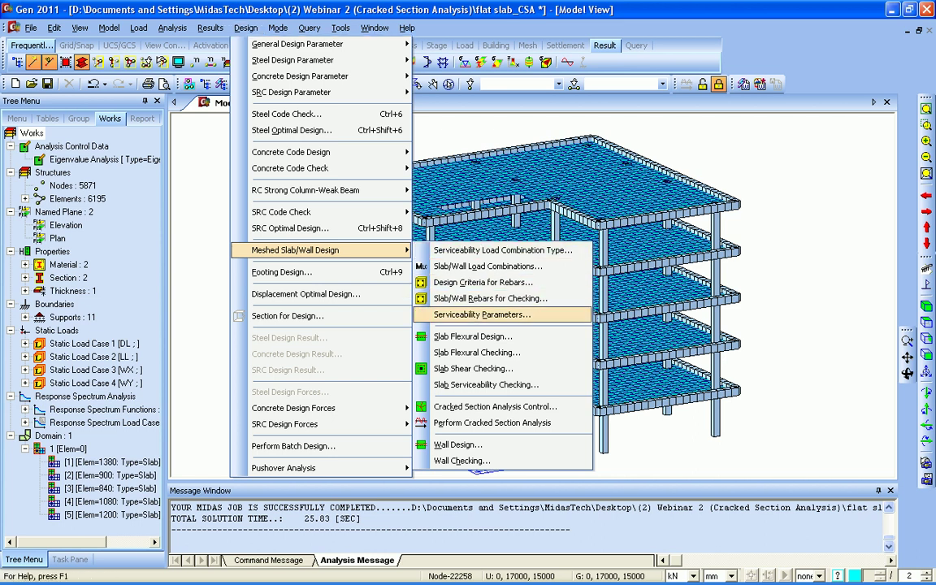
{"action": "left_click", "coordinate": [482, 315]}
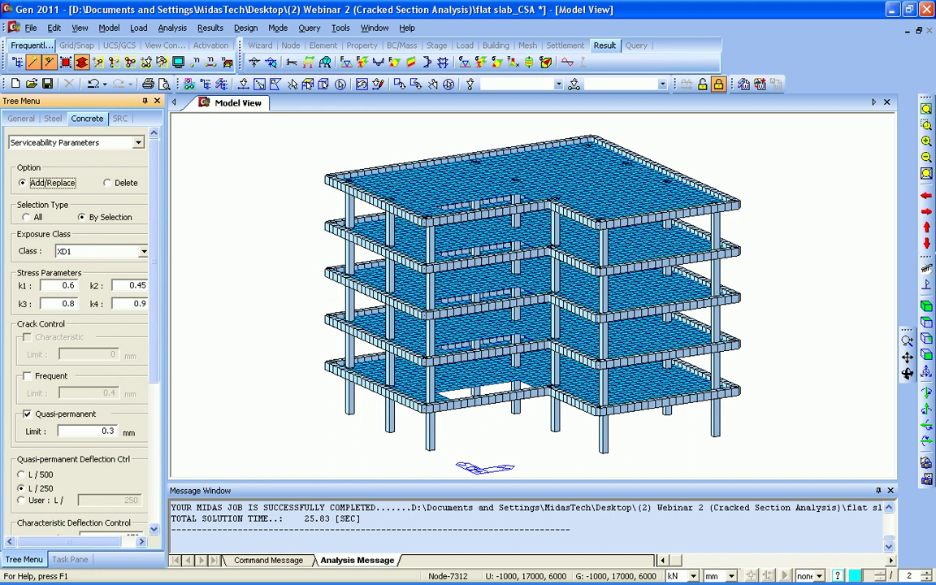
{"action": "scroll", "coordinate": [77, 325], "scroll_direction": "down", "scroll_amount": 5}
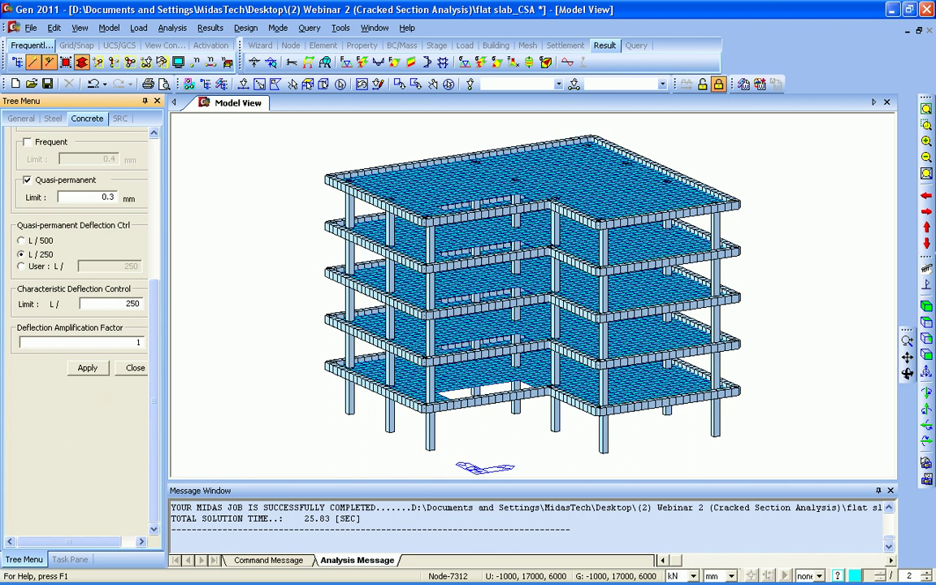
{"action": "scroll", "coordinate": [77, 324], "scroll_direction": "up", "scroll_amount": 5}
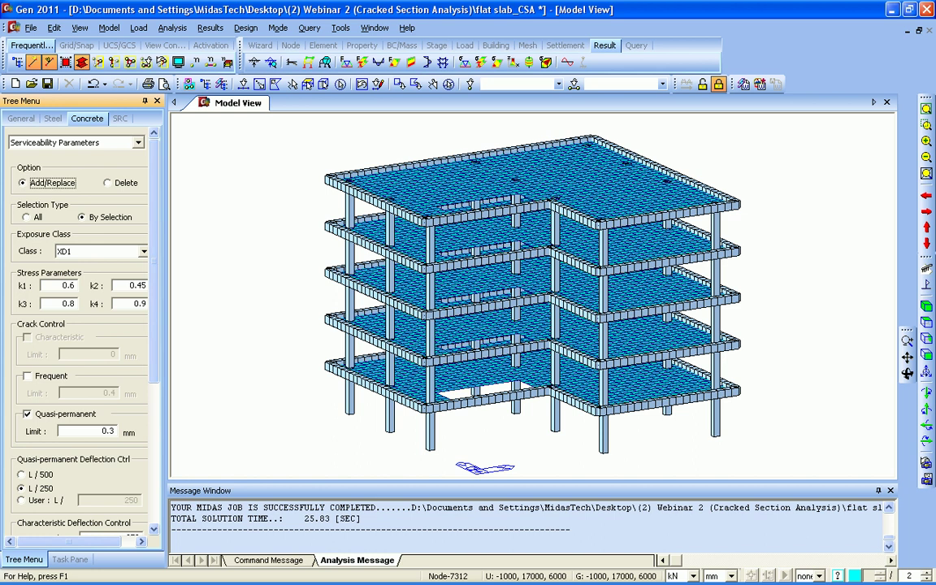
{"action": "scroll", "coordinate": [78, 325], "scroll_direction": "down", "scroll_amount": 5}
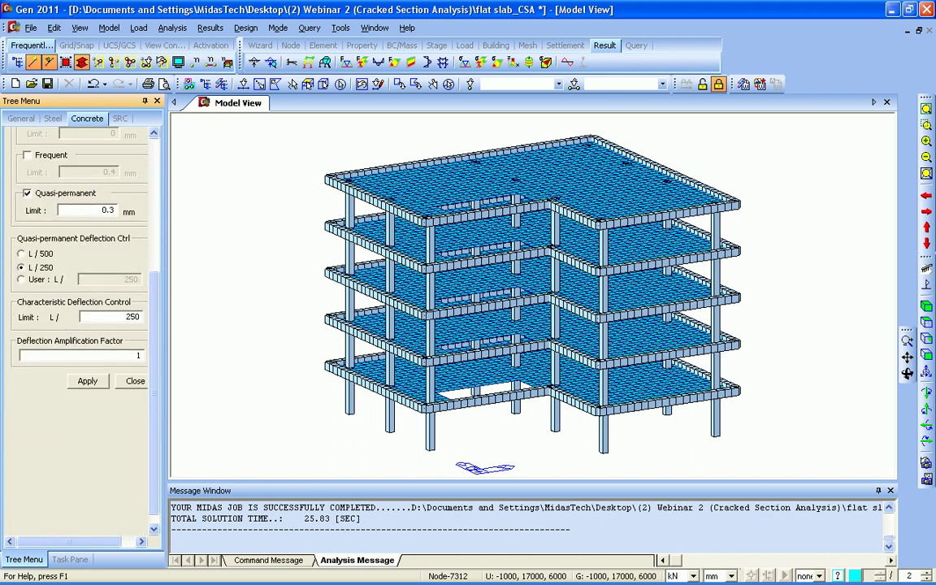
{"action": "left_click", "coordinate": [87, 380]}
{"action": "key", "text": "Return"}
{"action": "scroll", "coordinate": [77, 325], "scroll_direction": "up", "scroll_amount": 5}
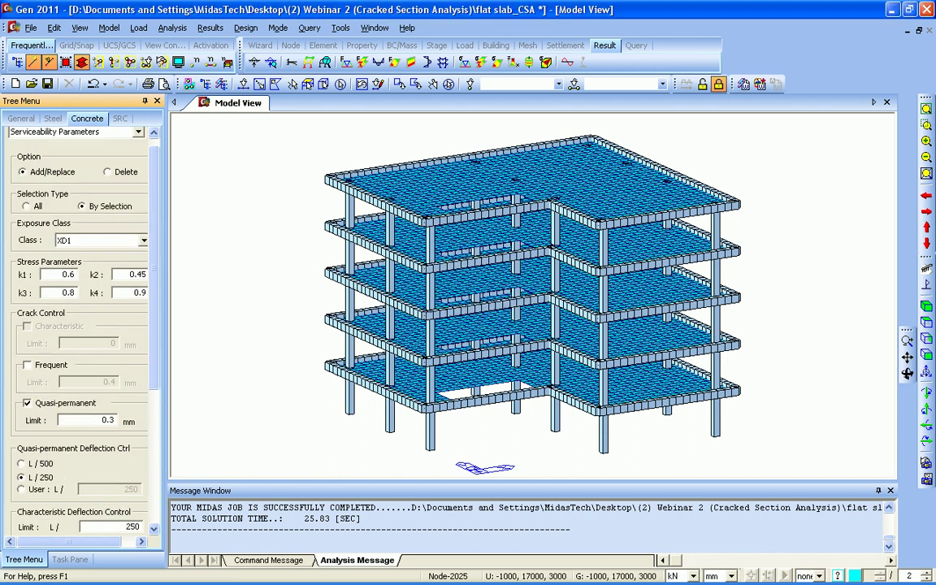
{"action": "scroll", "coordinate": [77, 325], "scroll_direction": "down", "scroll_amount": 5}
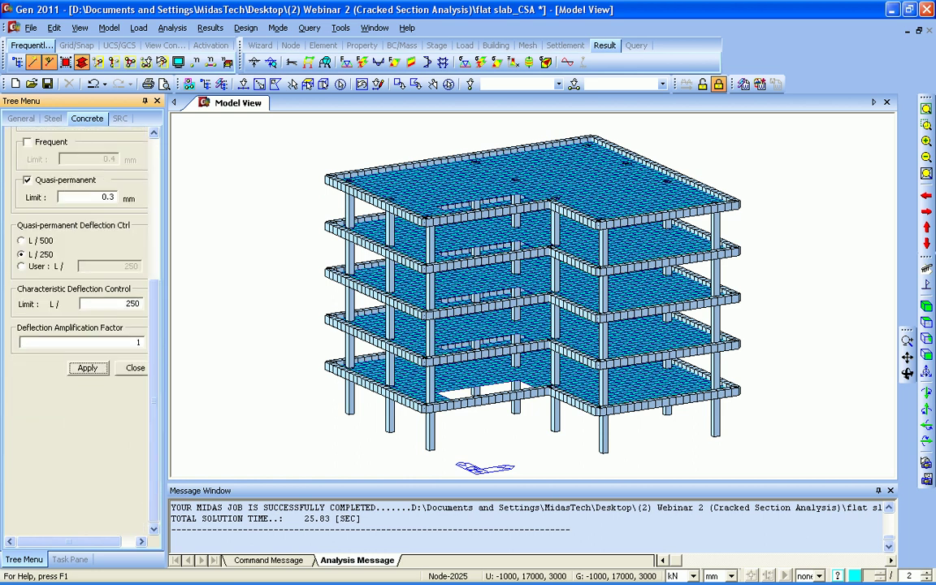
{"action": "key", "text": "Escape"}
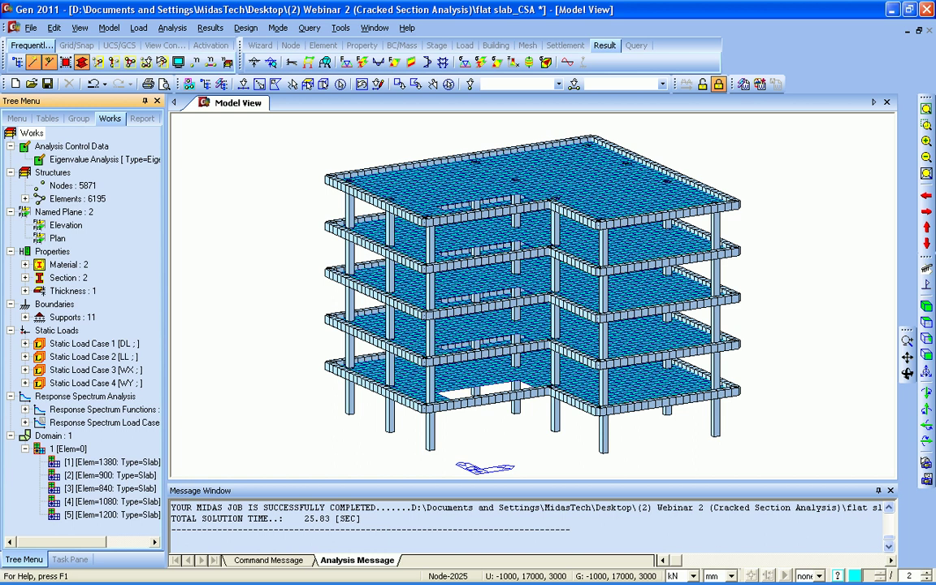
Step: Activate only story 4F together with the members below it
{"action": "left_click", "coordinate": [130, 62]}
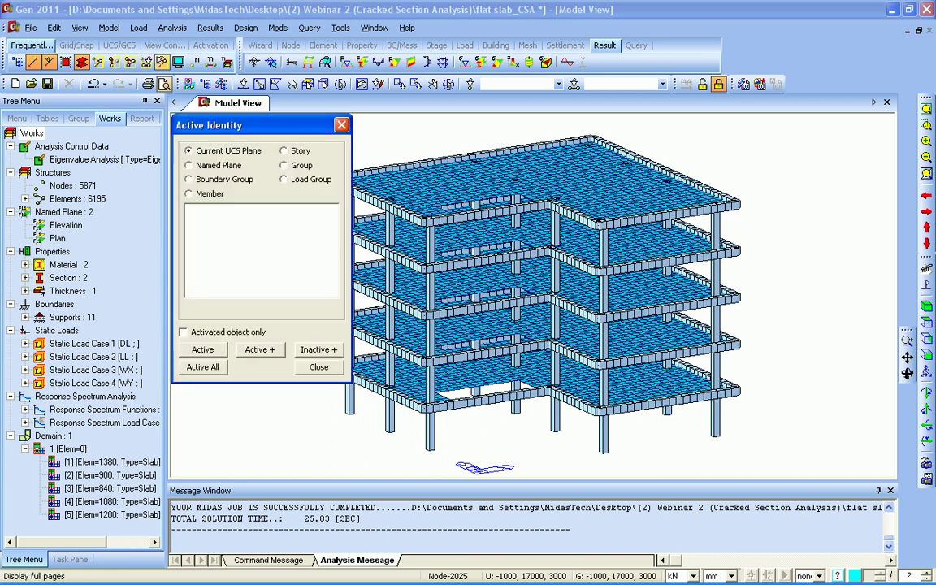
{"action": "left_click", "coordinate": [284, 151]}
{"action": "left_click", "coordinate": [192, 237]}
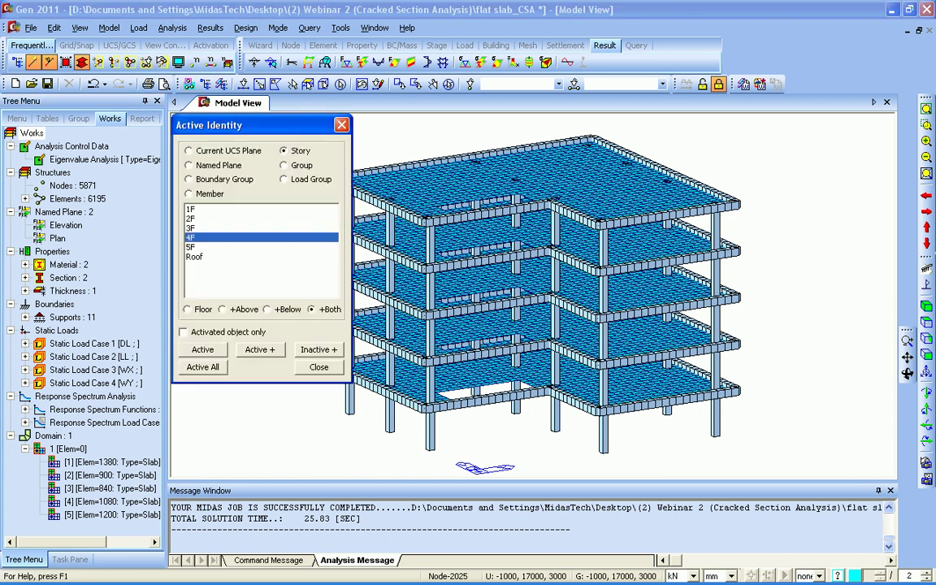
{"action": "left_click", "coordinate": [203, 349]}
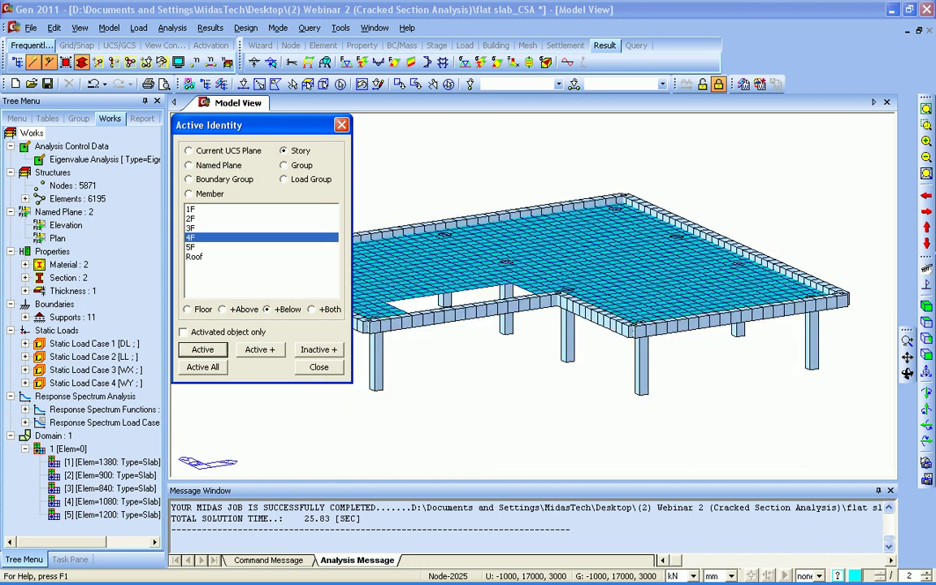
{"action": "left_click", "coordinate": [341, 125]}
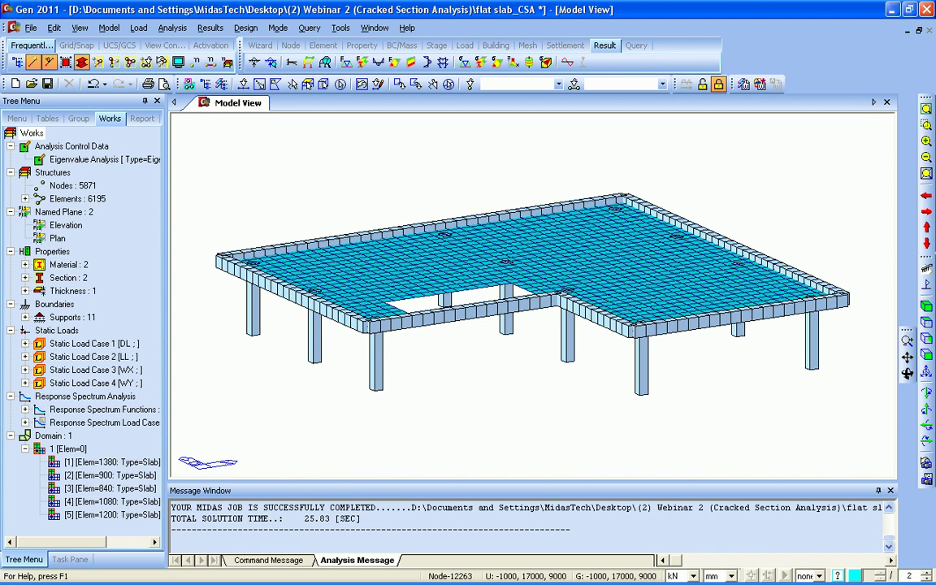
Step: Compare the slab elements in structure groups S1 and S2 by selecting each group in plan view
{"action": "left_click", "coordinate": [79, 119]}
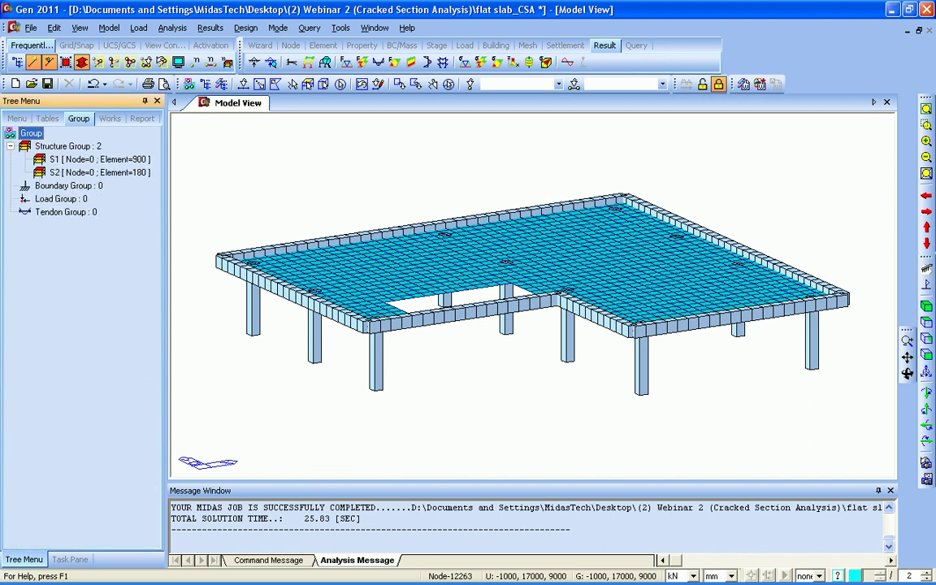
{"action": "double_click", "coordinate": [99, 159]}
{"action": "double_click", "coordinate": [99, 172]}
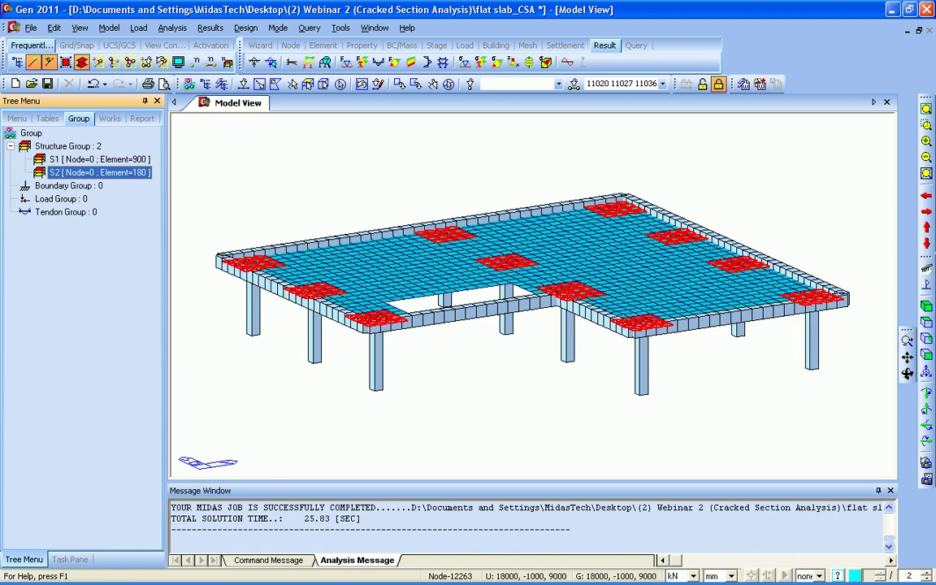
{"action": "left_click", "coordinate": [926, 322]}
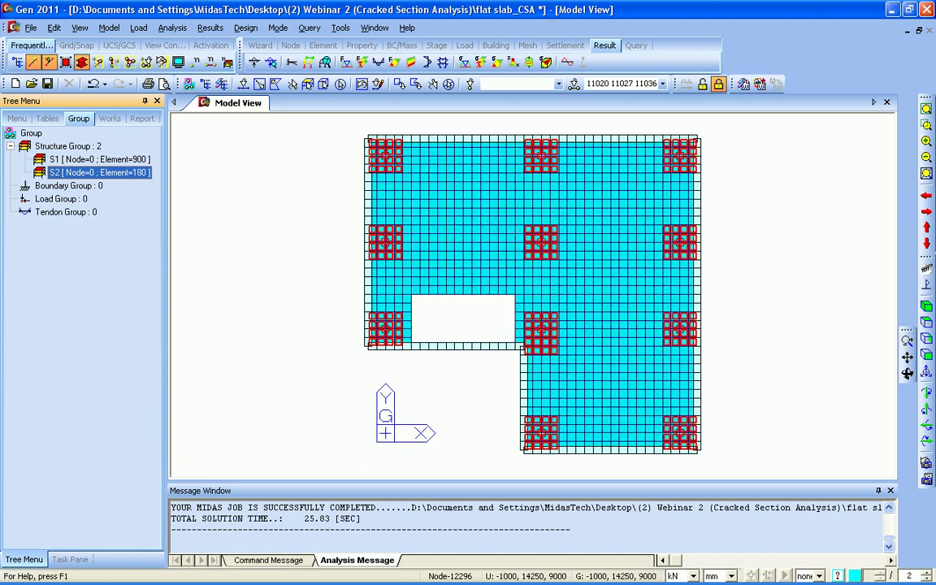
{"action": "double_click", "coordinate": [99, 159]}
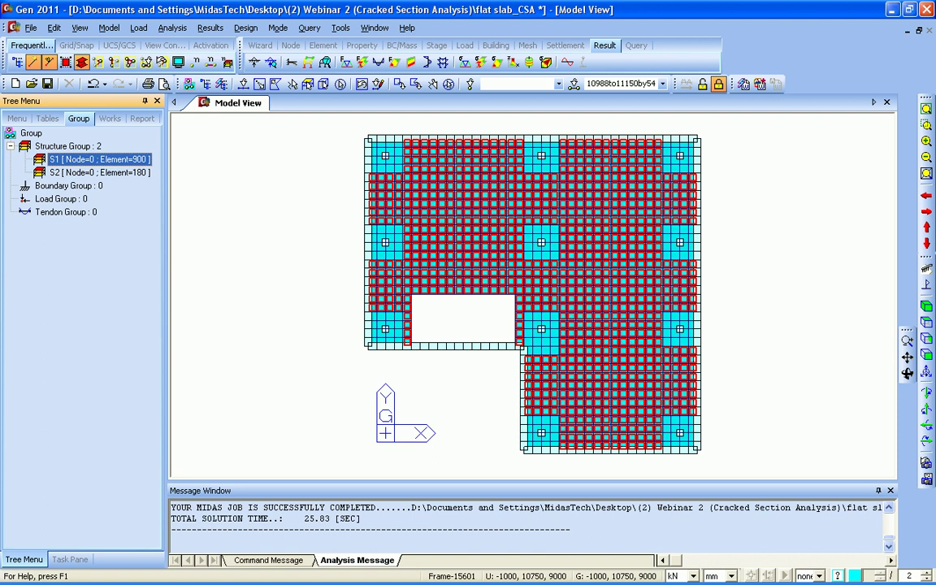
{"action": "double_click", "coordinate": [98, 159]}
{"action": "double_click", "coordinate": [98, 172]}
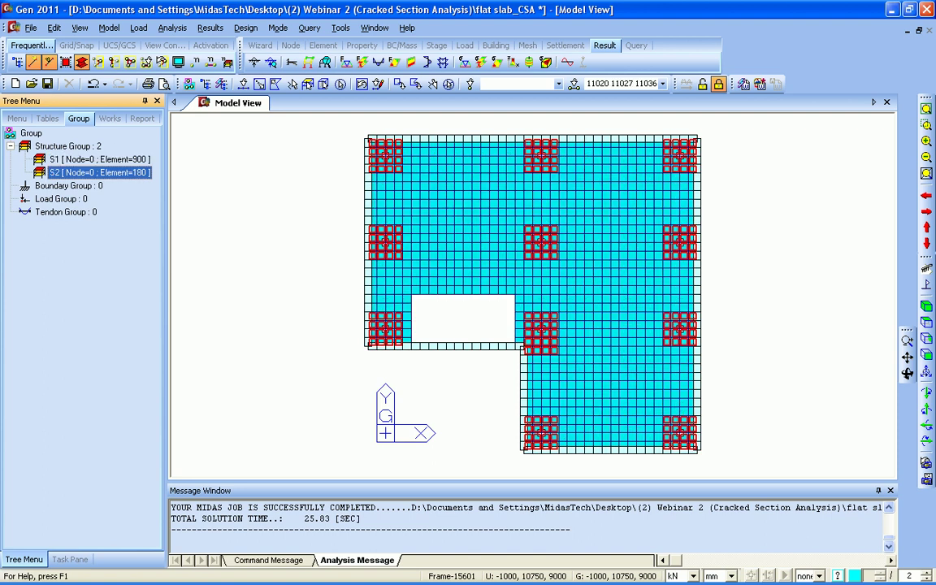
{"action": "double_click", "coordinate": [98, 159]}
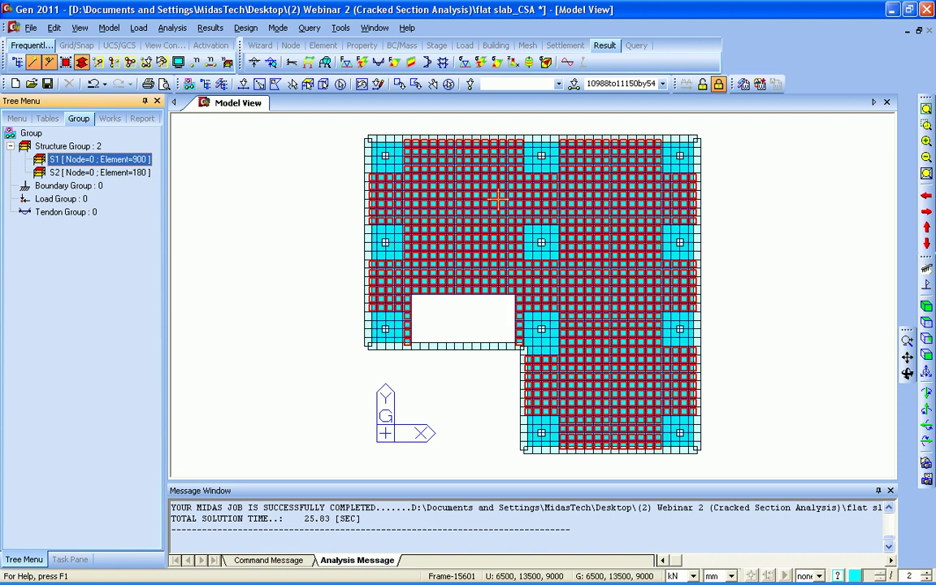
{"action": "left_click", "coordinate": [926, 306]}
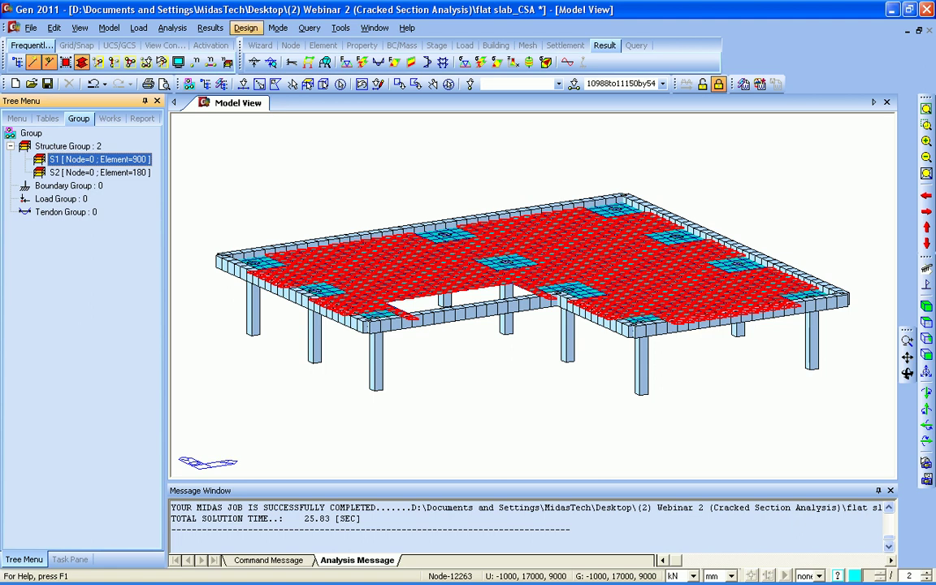
Step: Start a slab rebar type for checking named S1 and assign the elements of structure group S1 to it
{"action": "left_click", "coordinate": [245, 28]}
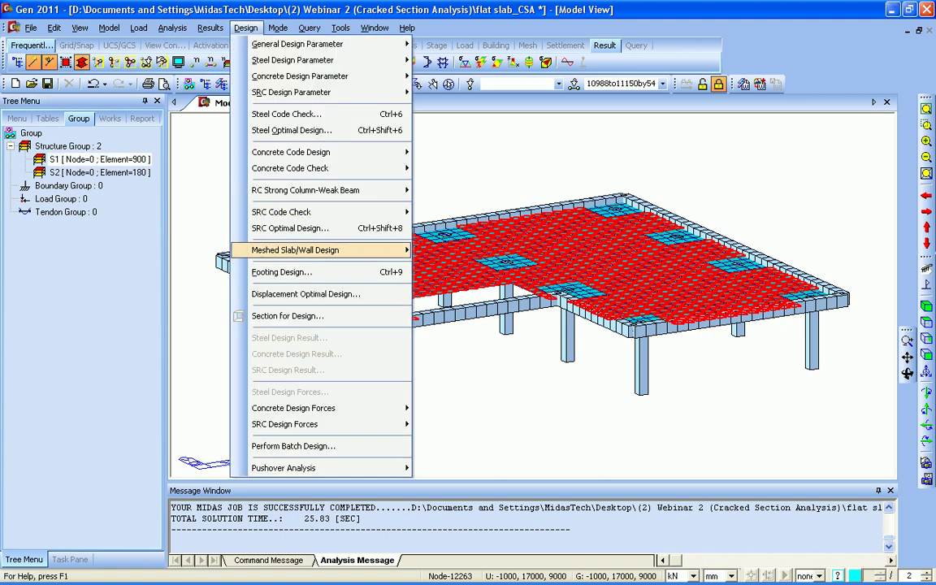
{"action": "mouse_move", "coordinate": [325, 250]}
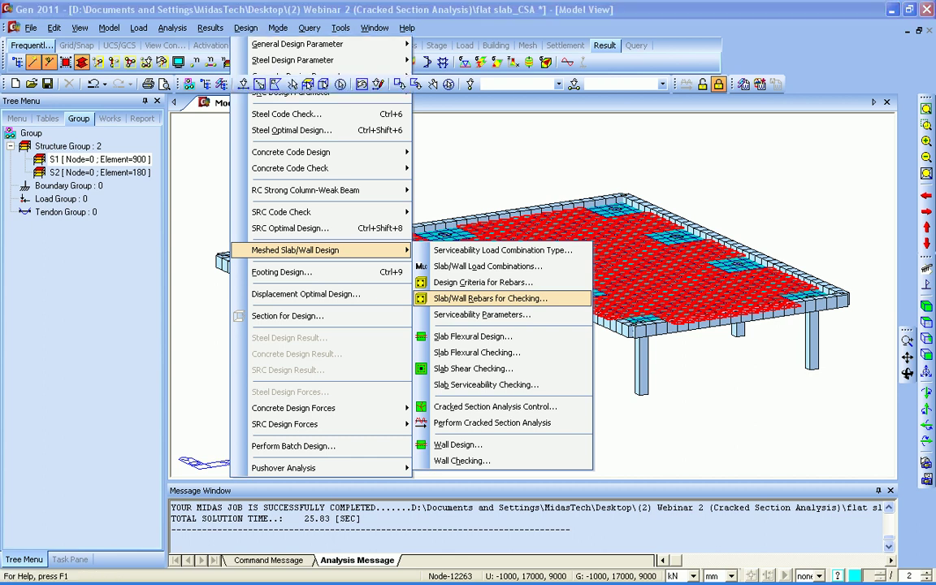
{"action": "left_click", "coordinate": [490, 298]}
{"action": "mouse_move", "coordinate": [163, 30]}
{"action": "left_mouse_down"}
{"action": "mouse_move", "coordinate": [212, 62]}
{"action": "mouse_move", "coordinate": [173, 62]}
{"action": "mouse_move", "coordinate": [161, 39]}
{"action": "left_mouse_up"}
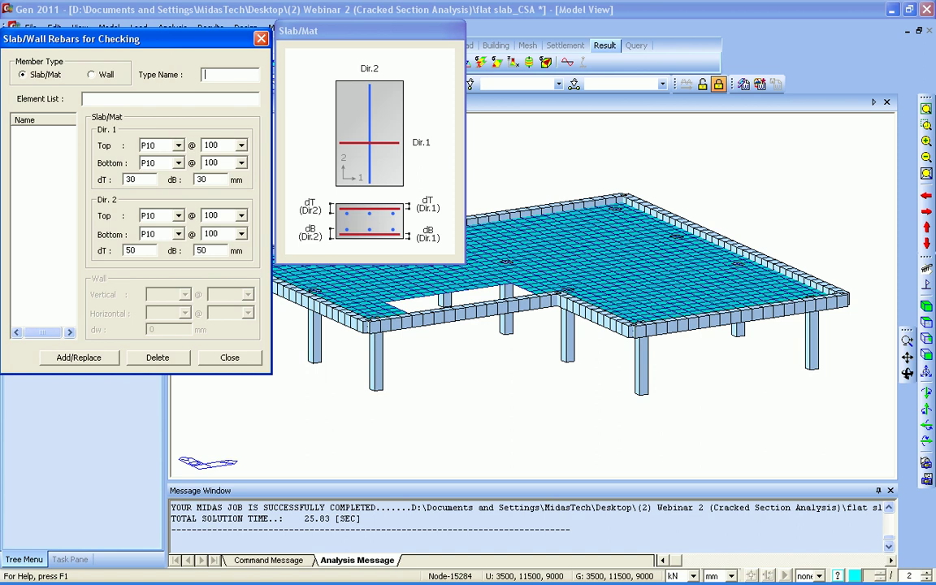
{"action": "type", "text": "S1"}
{"action": "mouse_move", "coordinate": [138, 39]}
{"action": "left_mouse_down"}
{"action": "mouse_move", "coordinate": [210, 88]}
{"action": "mouse_move", "coordinate": [274, 92]}
{"action": "mouse_move", "coordinate": [147, 33]}
{"action": "mouse_move", "coordinate": [121, 32]}
{"action": "left_mouse_up"}
{"action": "double_click", "coordinate": [90, 159]}
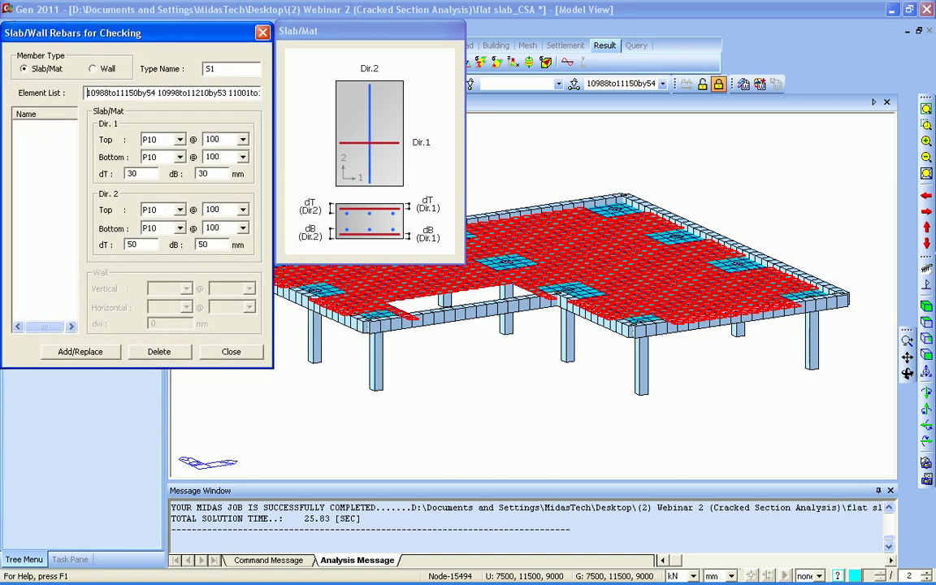
Step: Set the Dir. 1 top and bottom rebars of type S1 to P12 at 150 mm spacing
{"action": "left_click", "coordinate": [180, 140]}
{"action": "left_click", "coordinate": [149, 218]}
{"action": "left_click", "coordinate": [180, 157]}
{"action": "left_click", "coordinate": [148, 236]}
{"action": "left_click", "coordinate": [242, 139]}
{"action": "left_click", "coordinate": [210, 172]}
{"action": "left_click", "coordinate": [242, 157]}
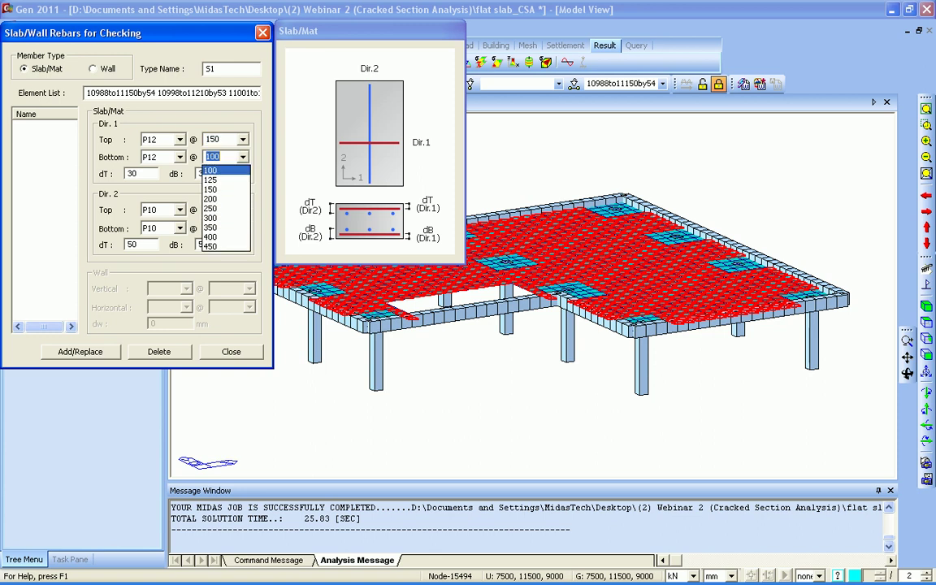
{"action": "left_click", "coordinate": [210, 189]}
Step: Set the Dir. 2 top and bottom rebars to P12 at 150 mm and add the S1 rebar type
{"action": "left_click", "coordinate": [180, 210]}
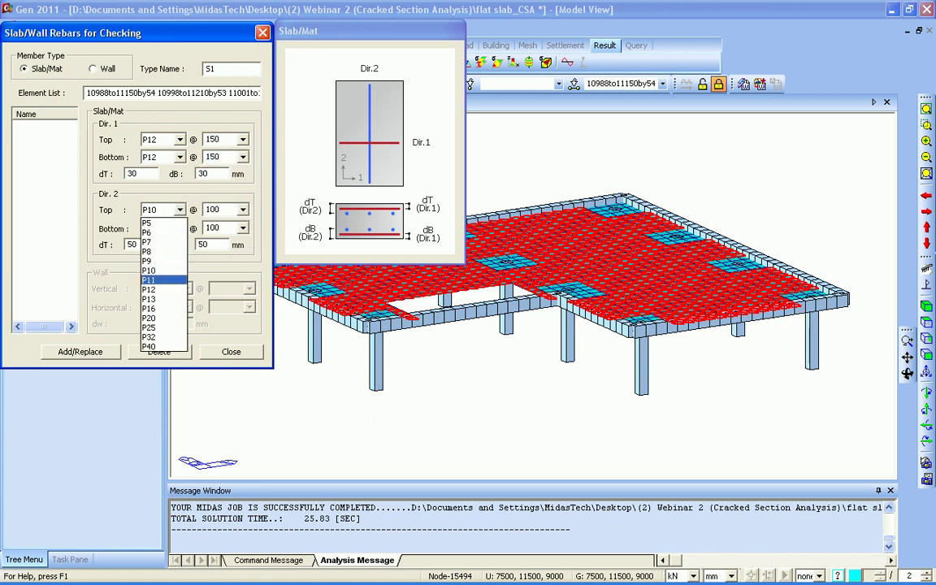
{"action": "left_click", "coordinate": [149, 289]}
{"action": "left_click", "coordinate": [179, 227]}
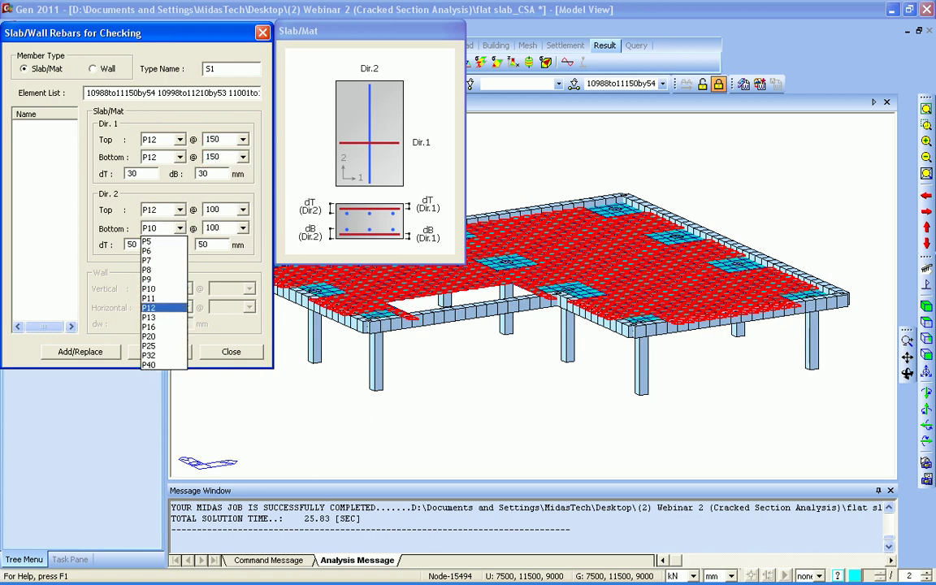
{"action": "left_click", "coordinate": [149, 308]}
{"action": "left_click", "coordinate": [242, 210]}
{"action": "left_click", "coordinate": [210, 242]}
{"action": "left_click", "coordinate": [242, 227]}
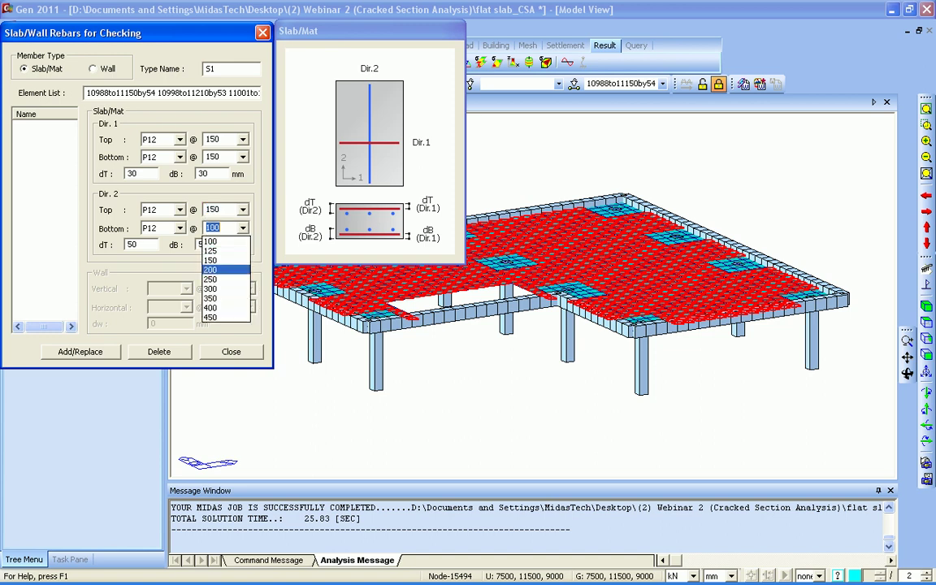
{"action": "left_click", "coordinate": [211, 260]}
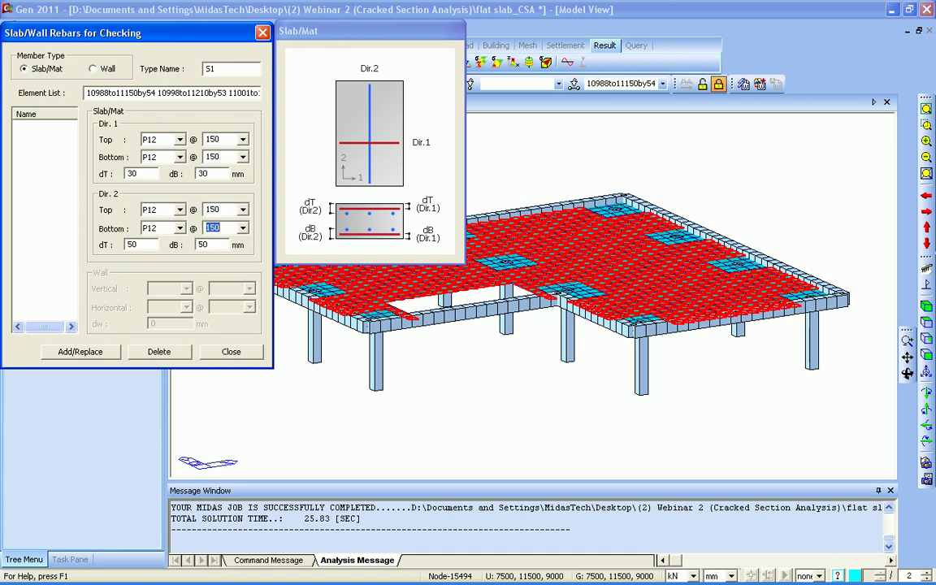
{"action": "left_click", "coordinate": [80, 351]}
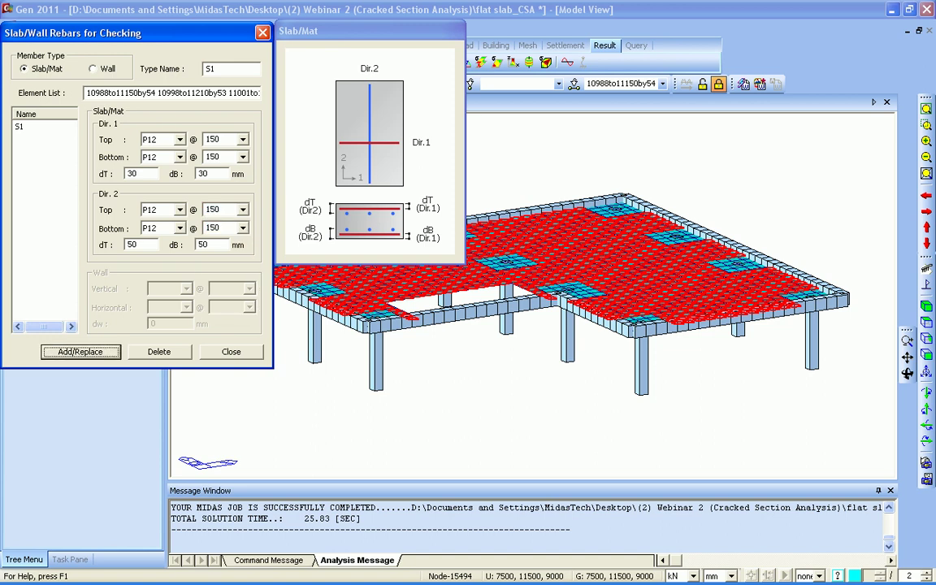
Step: Name the next slab rebar type S2 and assign the elements of structure group S2 to it
{"action": "type", "text": "S2"}
{"action": "left_click_drag", "start_coordinate": [163, 33], "coordinate": [265, 79]}
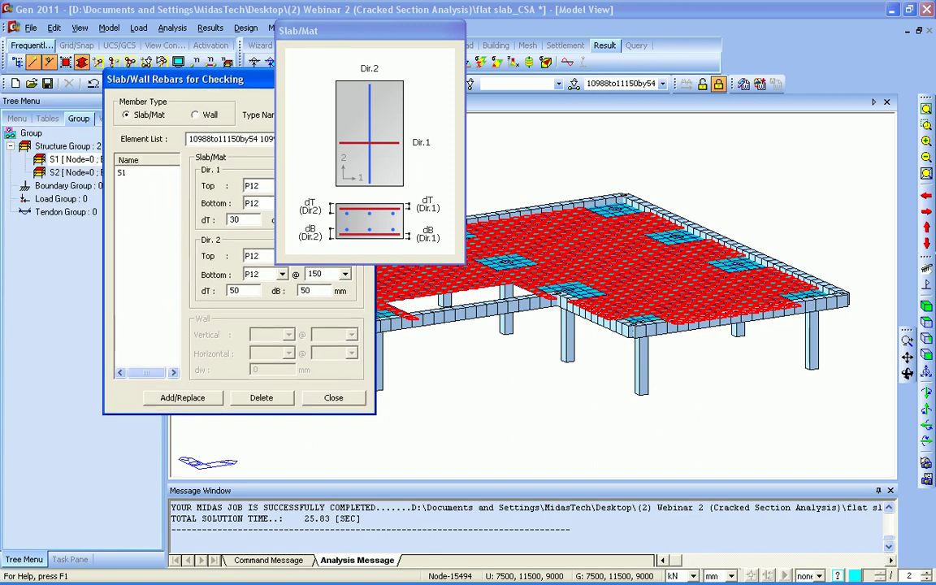
{"action": "double_click", "coordinate": [71, 172]}
{"action": "left_click_drag", "start_coordinate": [203, 79], "coordinate": [107, 49]}
Step: Set all top and bottom rebar spacings of S2 to 100 mm in both directions, add the type and close the rebar settings
{"action": "left_click", "coordinate": [250, 156]}
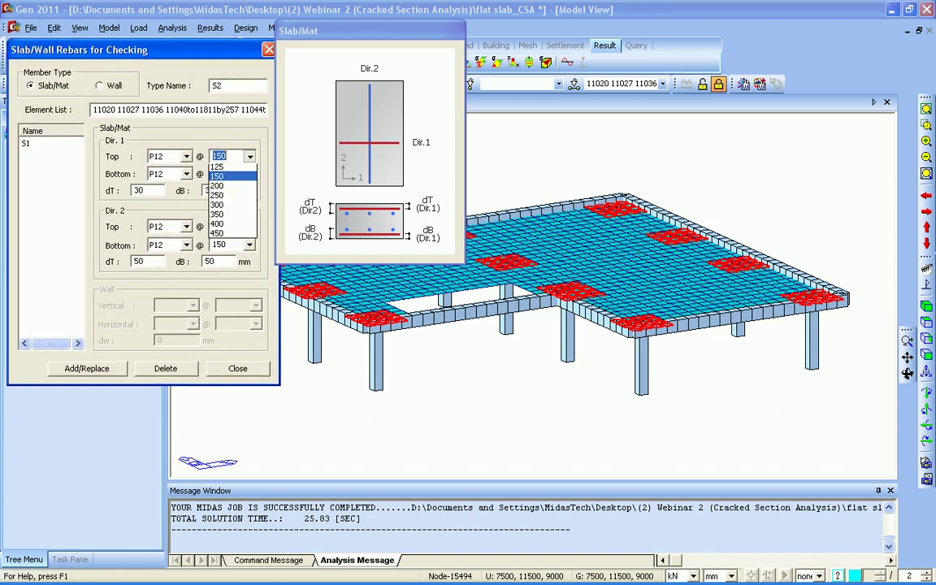
{"action": "left_click", "coordinate": [228, 169]}
{"action": "left_click", "coordinate": [250, 174]}
{"action": "left_click", "coordinate": [227, 187]}
{"action": "left_click", "coordinate": [249, 227]}
{"action": "left_click", "coordinate": [227, 239]}
{"action": "left_click", "coordinate": [250, 244]}
{"action": "key", "text": "Up"}
{"action": "key", "text": "Return"}
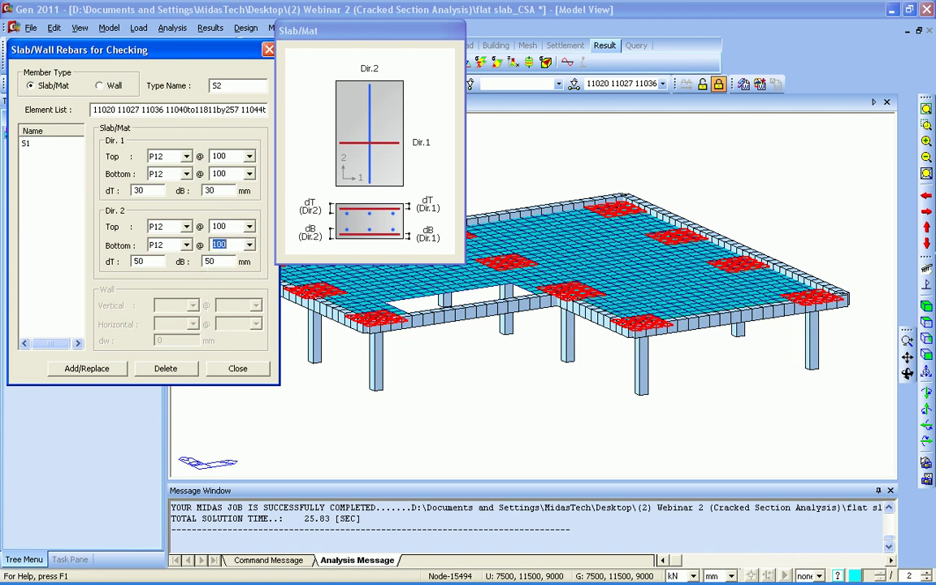
{"action": "left_click", "coordinate": [86, 368]}
{"action": "mouse_move", "coordinate": [162, 50]}
{"action": "left_mouse_down"}
{"action": "mouse_move", "coordinate": [255, 64]}
{"action": "mouse_move", "coordinate": [172, 51]}
{"action": "left_mouse_up"}
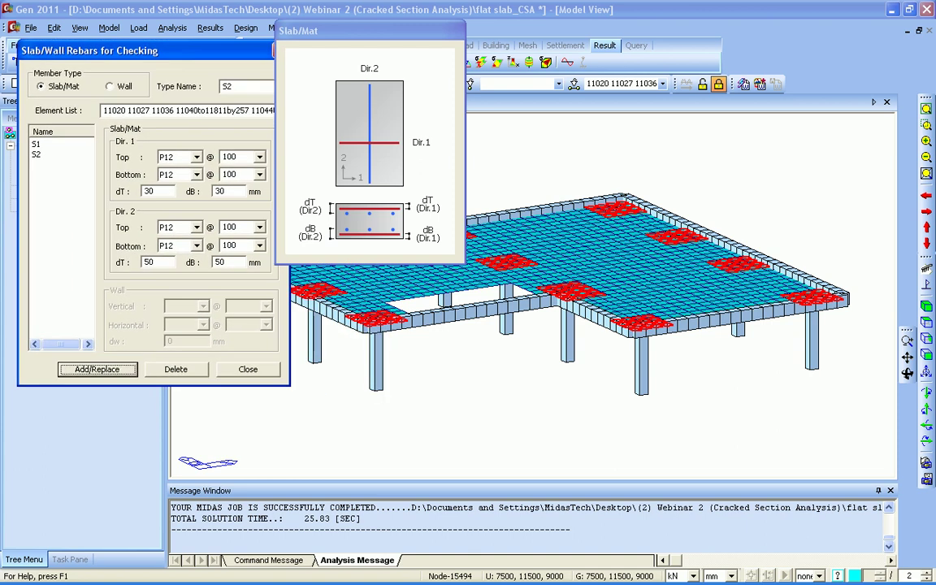
{"action": "left_click", "coordinate": [248, 370]}
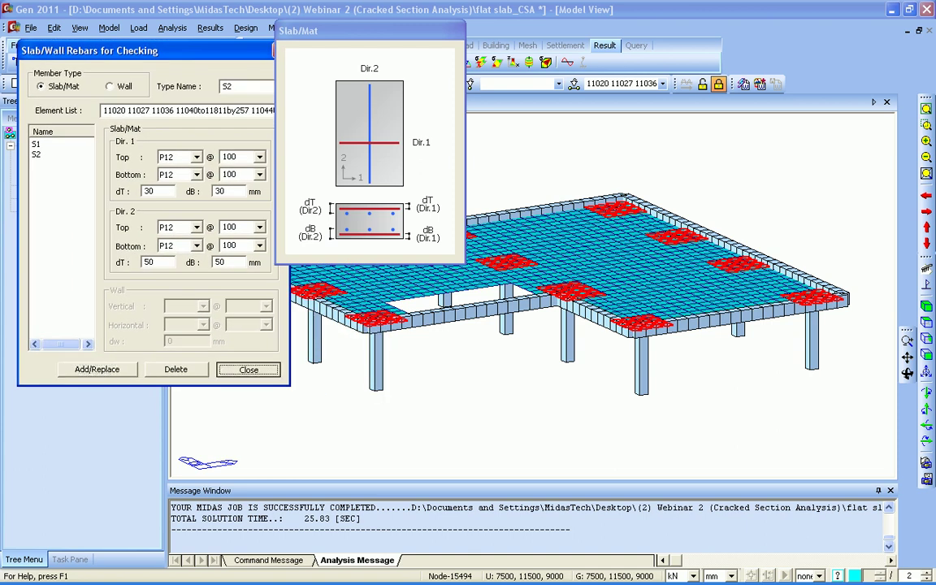
Step: Check which slab elements rebar types S1 and S2 are assigned to, and review the checking rebar settings of S2
{"action": "key", "text": "Return"}
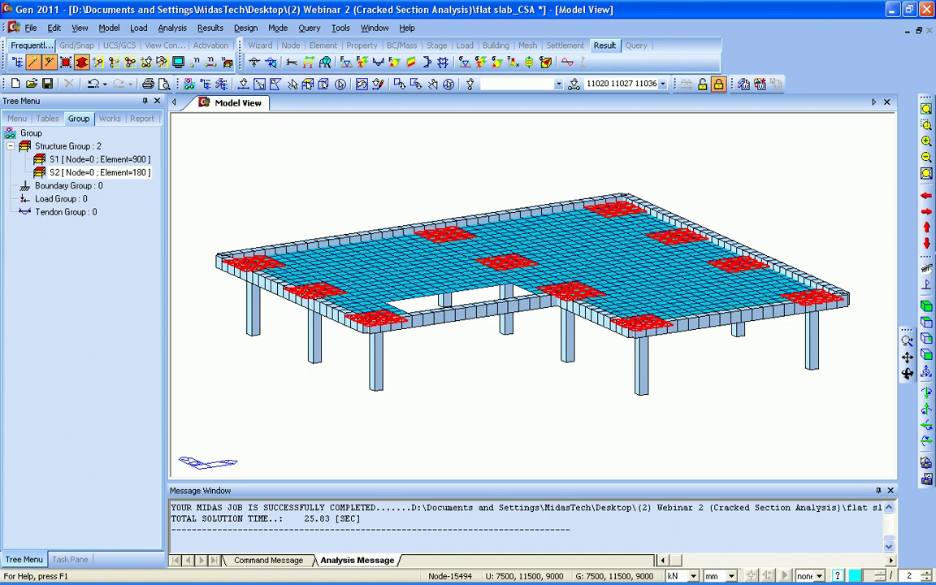
{"action": "left_click", "coordinate": [110, 118]}
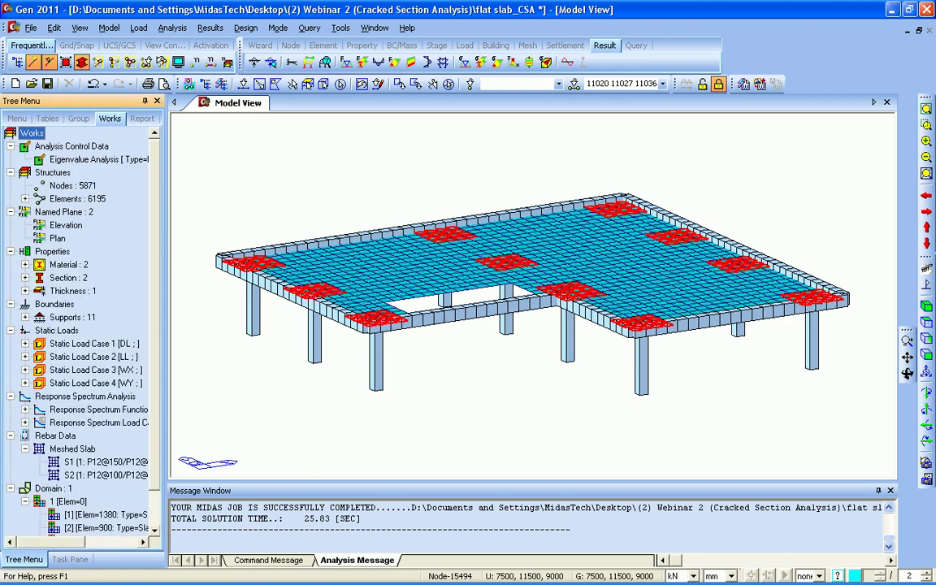
{"action": "scroll", "coordinate": [100, 435], "scroll_direction": "down", "scroll_amount": 1}
{"action": "double_click", "coordinate": [100, 422]}
{"action": "left_click", "coordinate": [99, 435]}
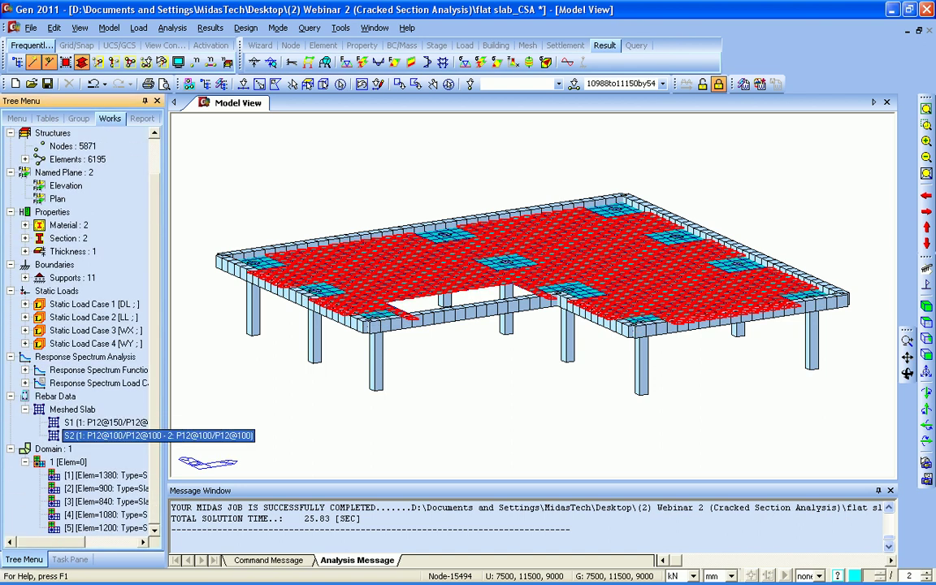
{"action": "double_click", "coordinate": [99, 435]}
{"action": "right_click", "coordinate": [119, 435]}
{"action": "left_click", "coordinate": [147, 430]}
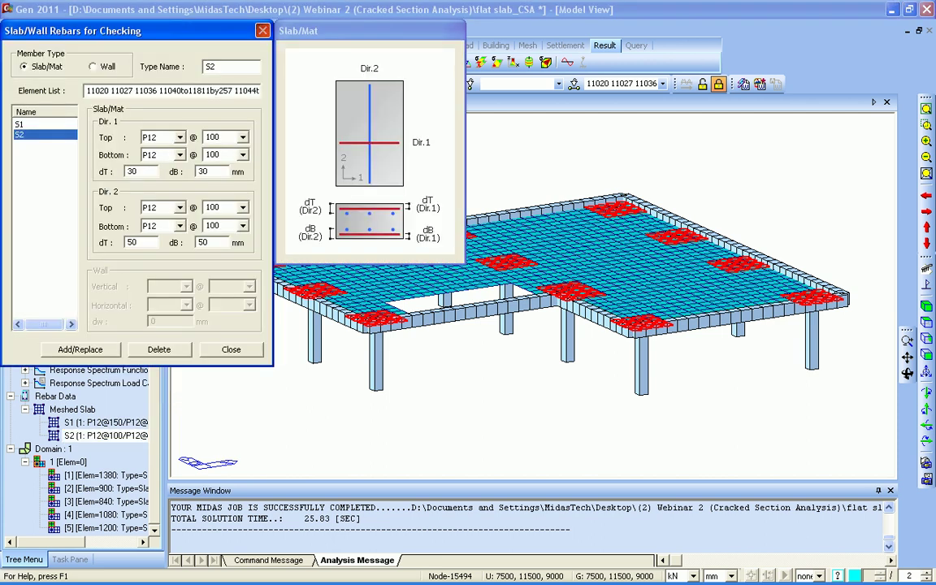
{"action": "left_click", "coordinate": [262, 30]}
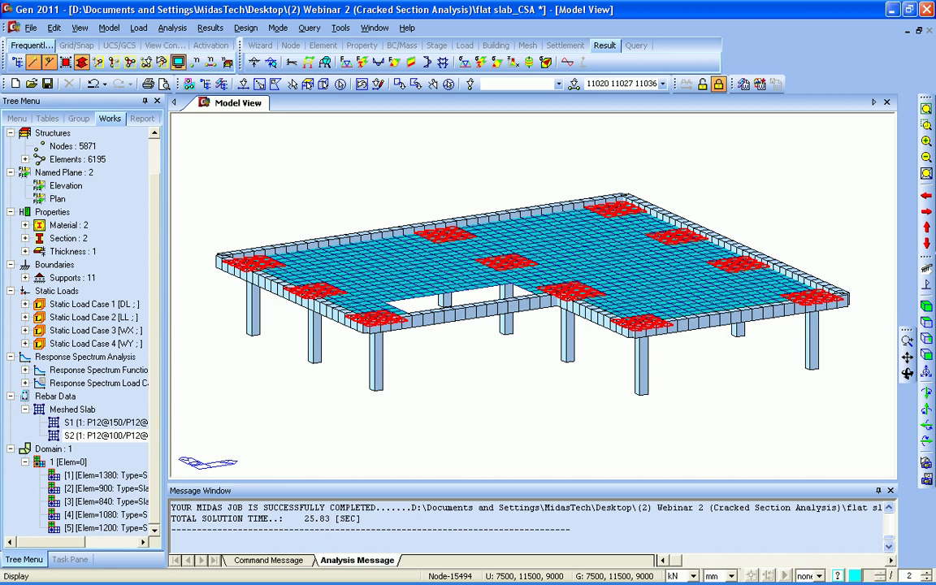
Step: Display the Sub-Domain Rebar Direction and Meshed Slab Rebar Data on the model and clear the element selection
{"action": "left_click", "coordinate": [178, 62]}
{"action": "left_click_drag", "start_coordinate": [423, 110], "coordinate": [231, 74]}
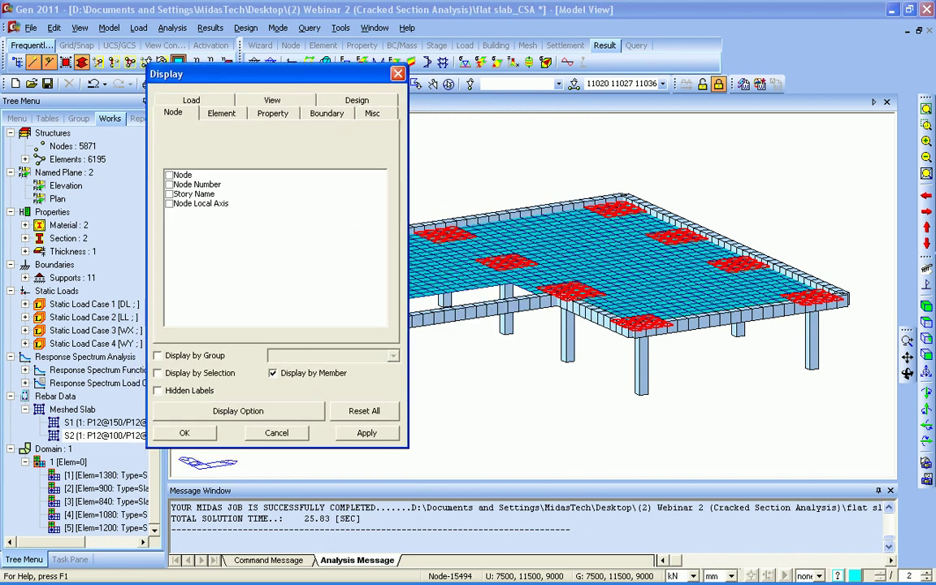
{"action": "left_click", "coordinate": [357, 100]}
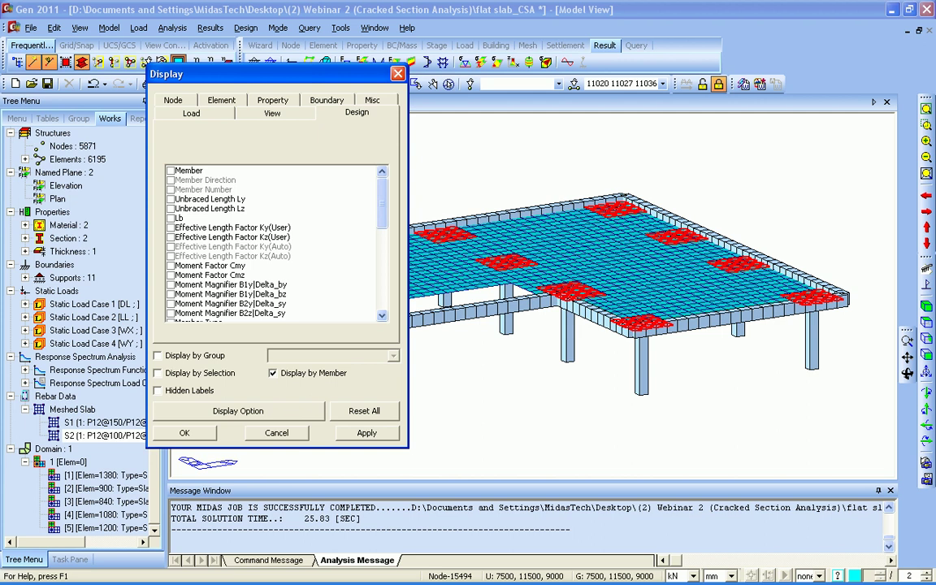
{"action": "left_click_drag", "start_coordinate": [382, 203], "coordinate": [382, 291]}
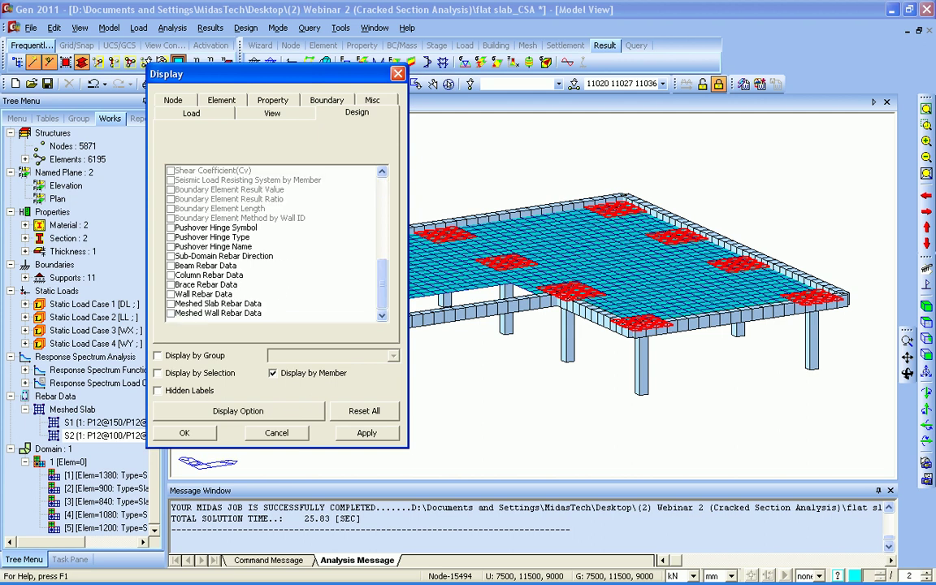
{"action": "left_click", "coordinate": [171, 256]}
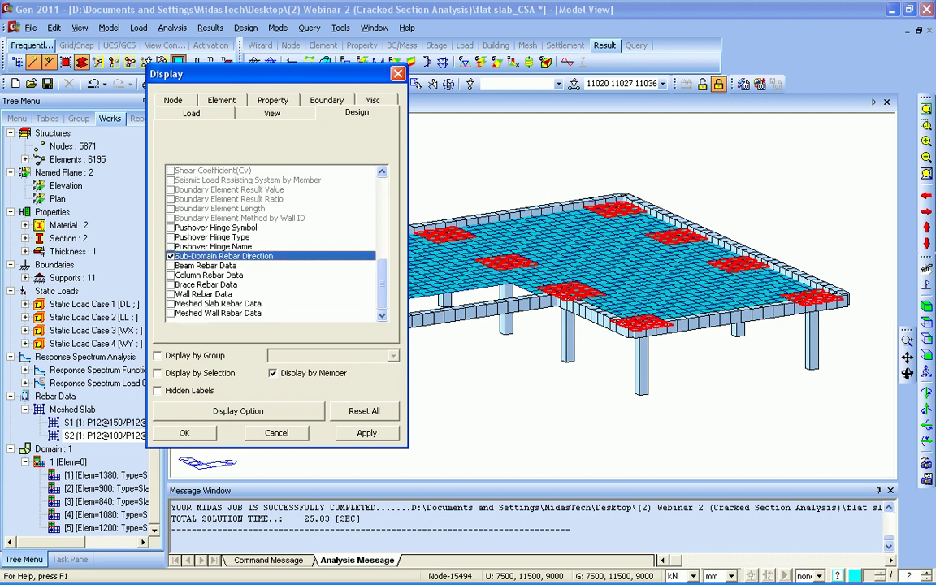
{"action": "left_click", "coordinate": [170, 304]}
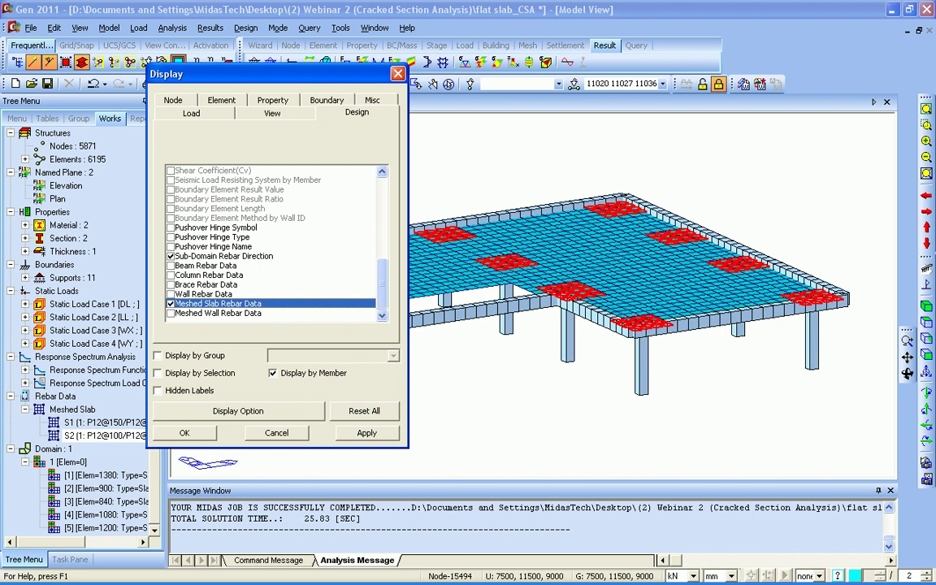
{"action": "left_click", "coordinate": [185, 432]}
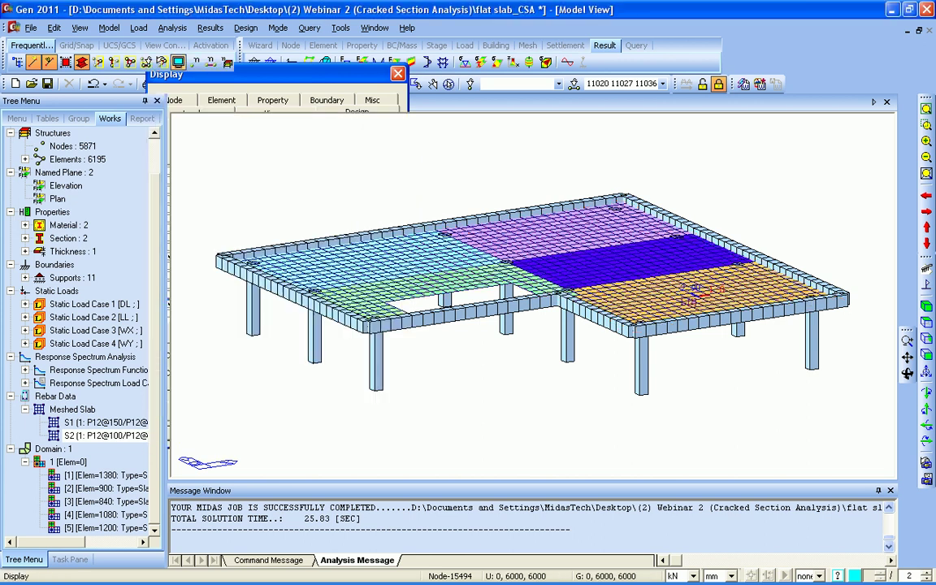
{"action": "left_click", "coordinate": [448, 83]}
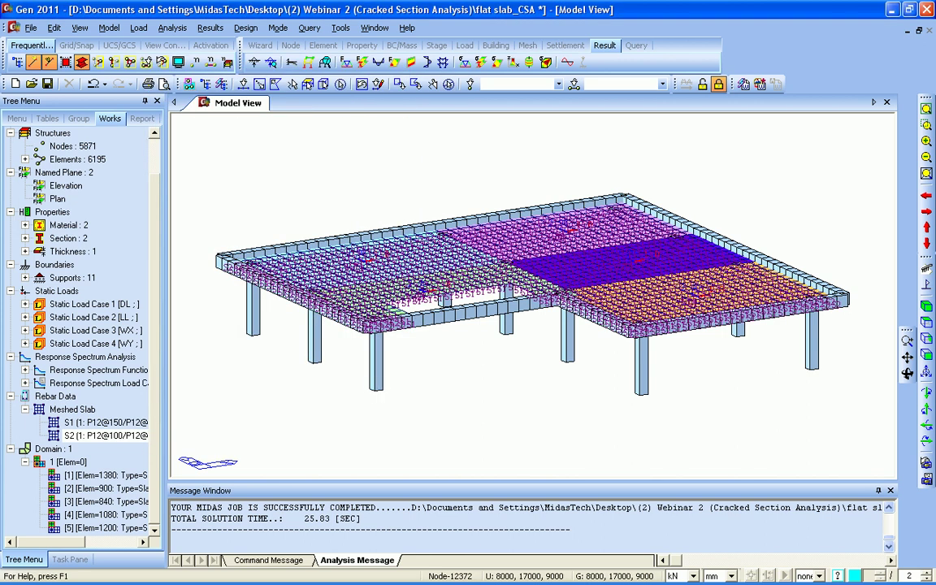
Step: Examine the S1 and S2 rebar labels around a slab corner in plan, and return to the isometric view of the whole model
{"action": "left_click", "coordinate": [926, 322]}
{"action": "left_click", "coordinate": [926, 125]}
{"action": "mouse_move", "coordinate": [613, 125]}
{"action": "left_mouse_down"}
{"action": "mouse_move", "coordinate": [723, 238]}
{"action": "mouse_move", "coordinate": [611, 124]}
{"action": "left_mouse_up"}
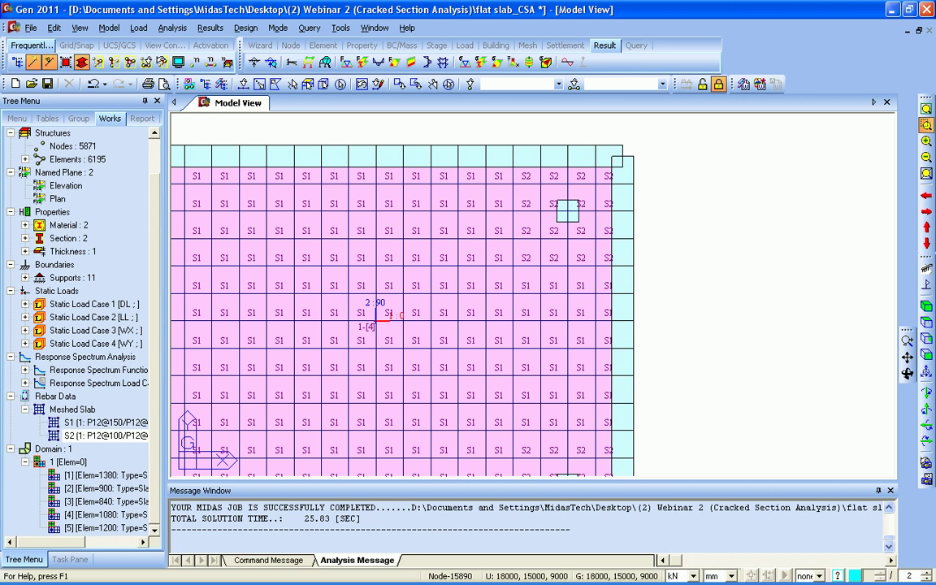
{"action": "left_click", "coordinate": [926, 109]}
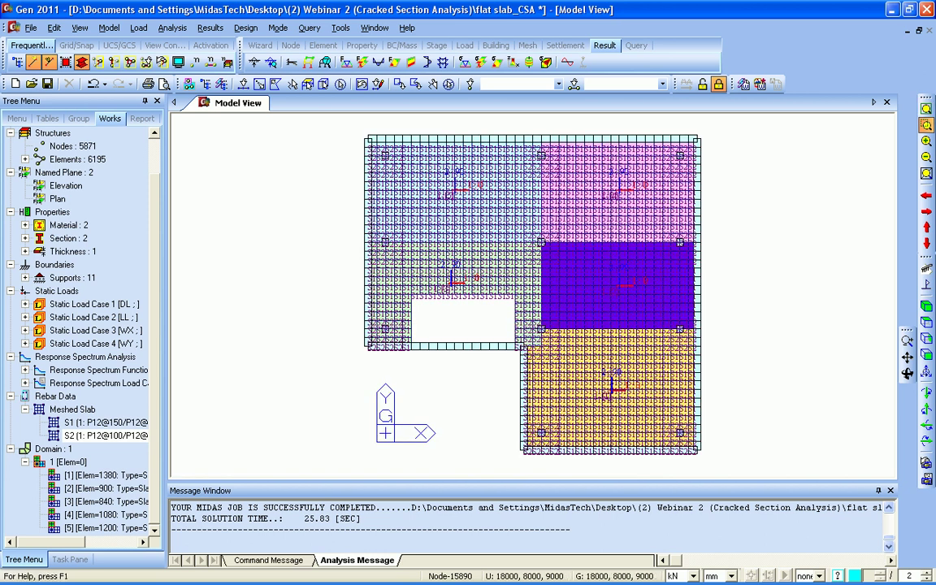
{"action": "left_click", "coordinate": [925, 306]}
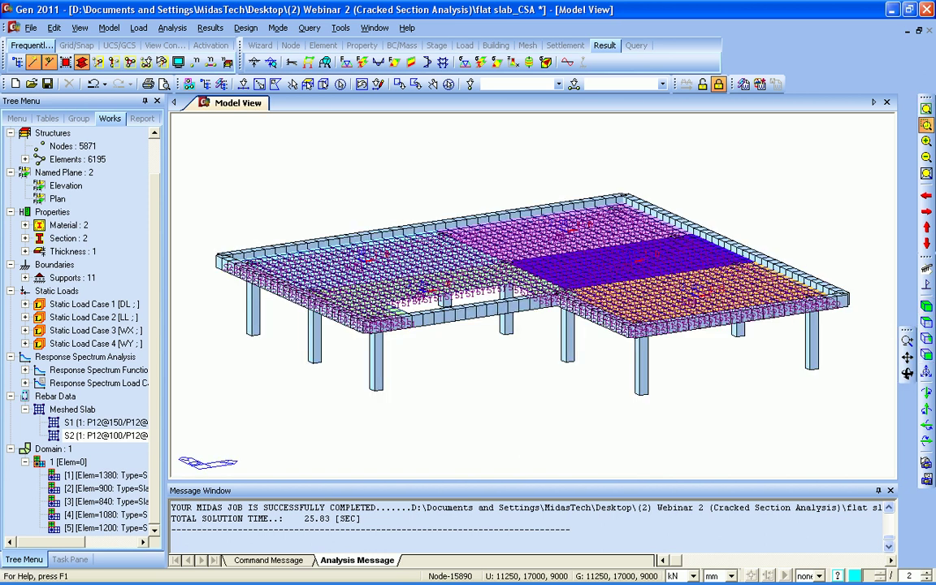
Step: Turn off the display of Sub-Domain Rebar Direction and Meshed Slab Rebar Data
{"action": "left_click", "coordinate": [178, 62]}
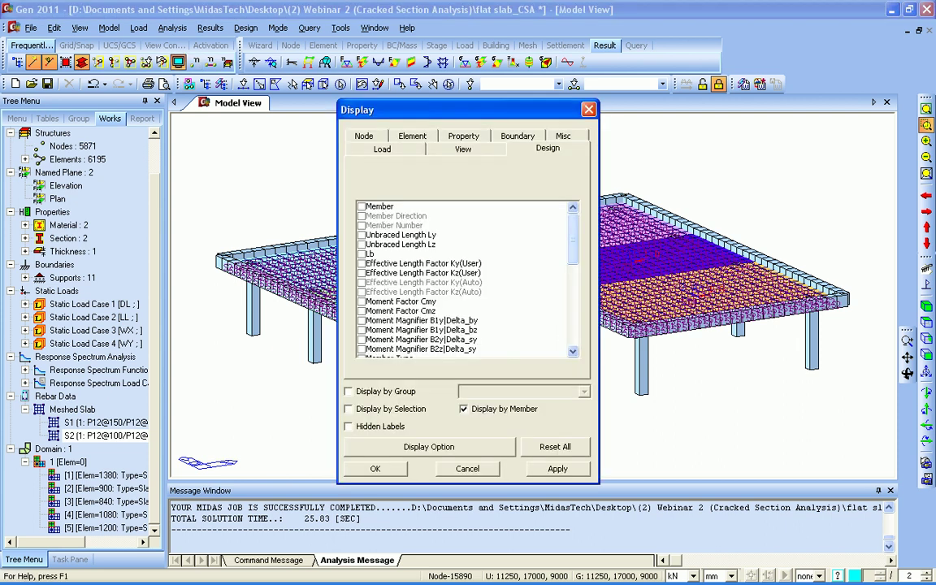
{"action": "left_click_drag", "start_coordinate": [573, 239], "coordinate": [573, 322]}
{"action": "left_click", "coordinate": [414, 292]}
{"action": "left_click", "coordinate": [362, 291]}
{"action": "left_click", "coordinate": [361, 340]}
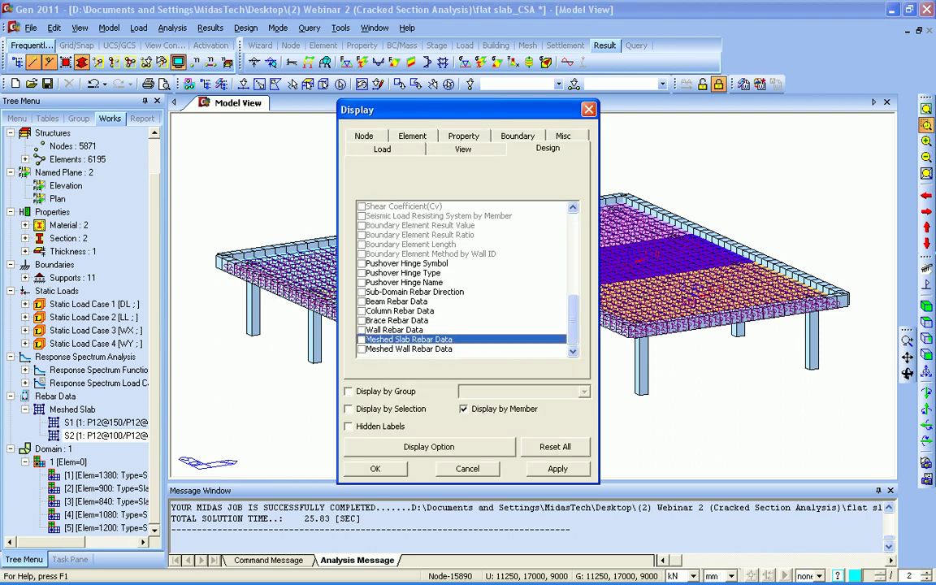
{"action": "left_click", "coordinate": [375, 469]}
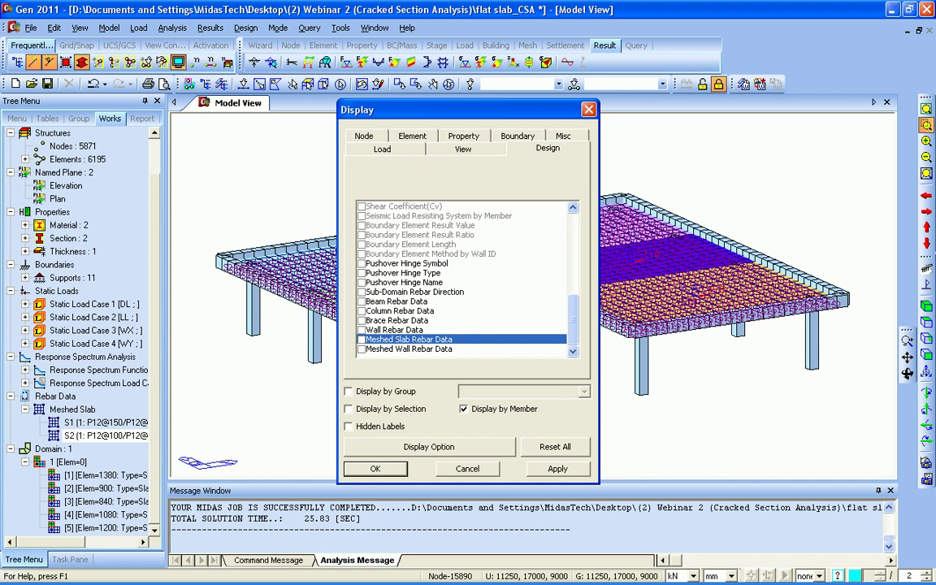
{"action": "key", "text": "Return"}
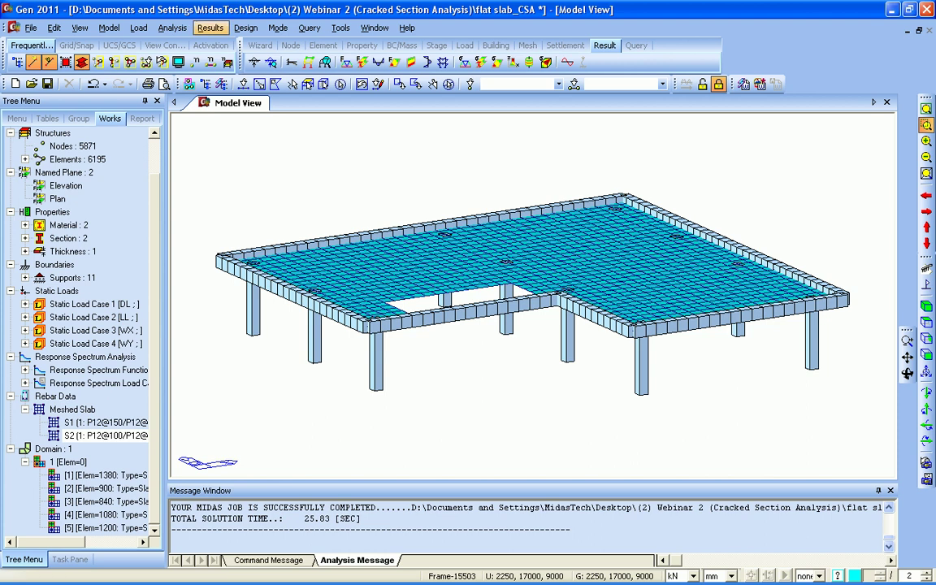
Step: Accept 20 iterations per load case and a 0.01 convergence tolerance for the cracked section analysis, and perform the analysis
{"action": "left_click", "coordinate": [245, 28]}
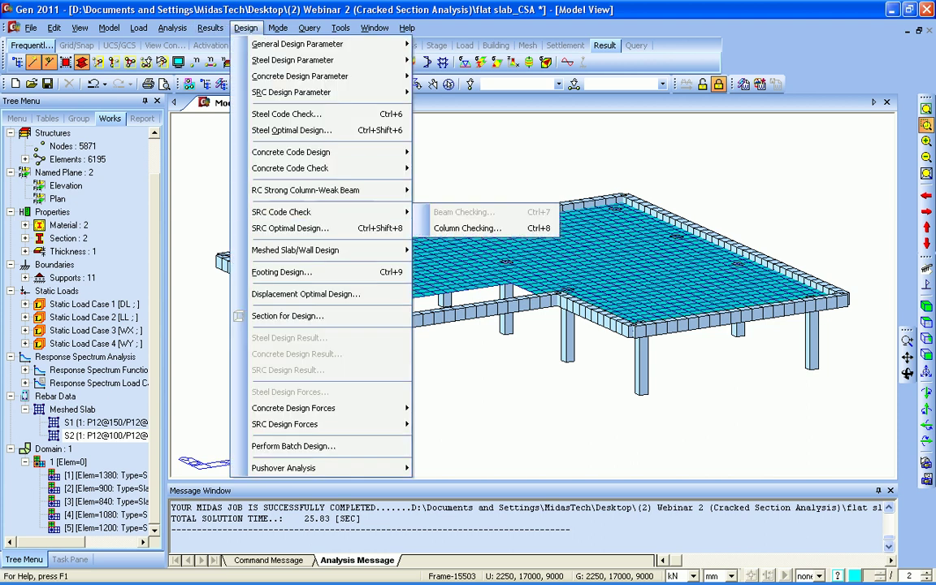
{"action": "mouse_move", "coordinate": [325, 250]}
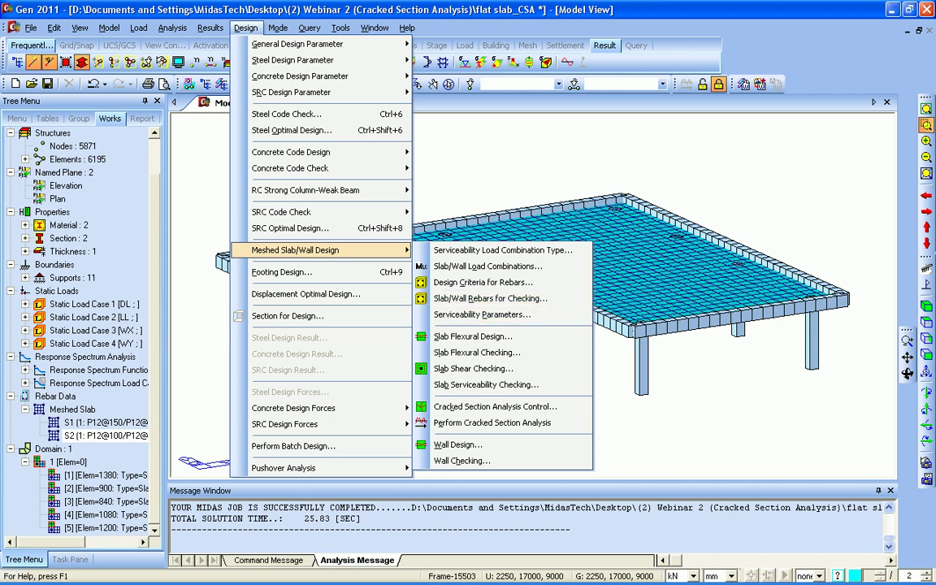
{"action": "left_click", "coordinate": [495, 406]}
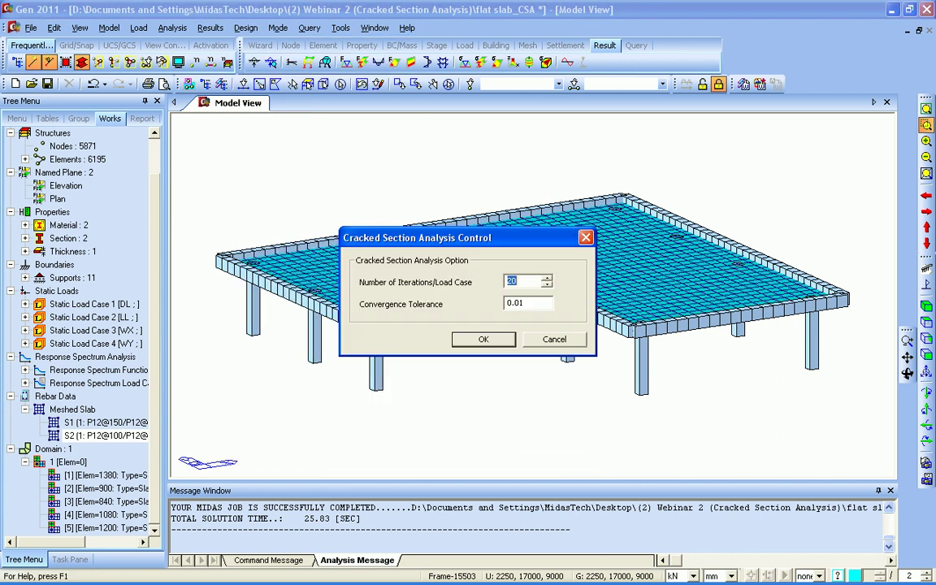
{"action": "key", "text": "Tab"}
{"action": "key", "text": "Return"}
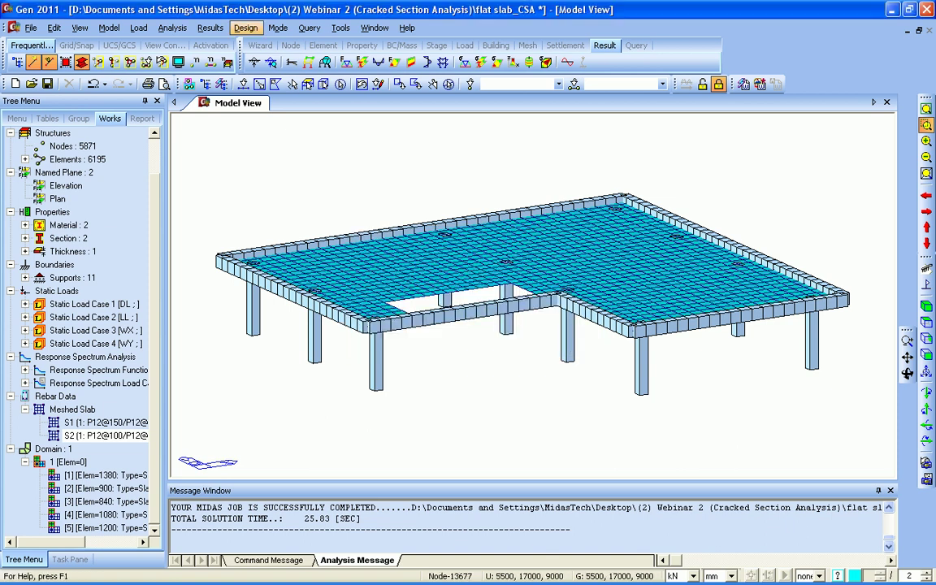
{"action": "left_click", "coordinate": [246, 27]}
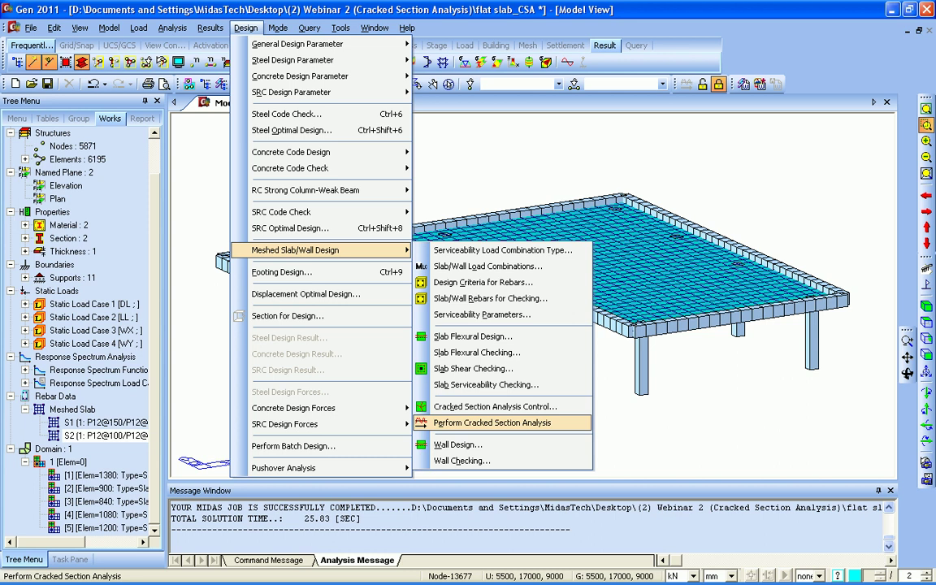
{"action": "left_click", "coordinate": [492, 422]}
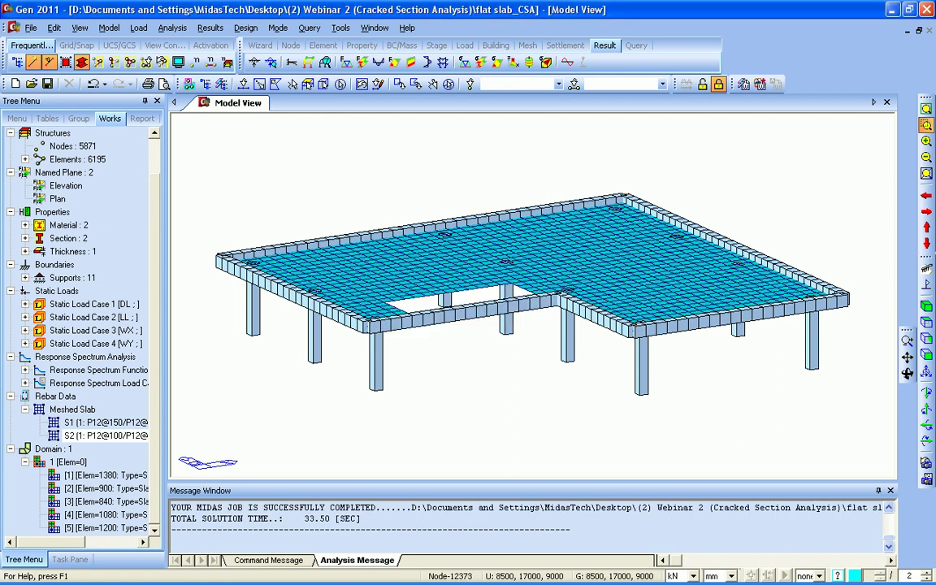
Step: Plot the cracked slab deflection as values with crack points in Slab Serviceability Checking for all load combinations
{"action": "left_click", "coordinate": [246, 28]}
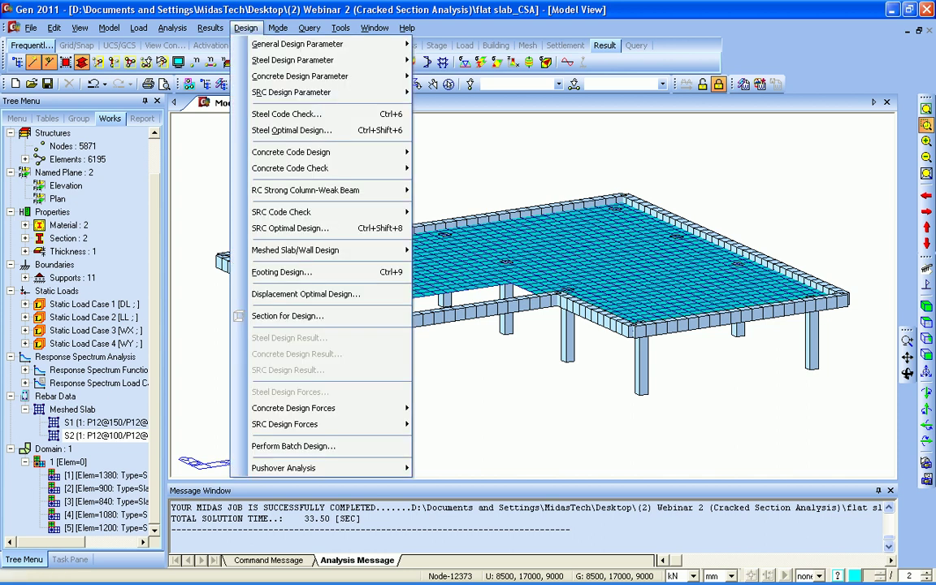
{"action": "mouse_move", "coordinate": [295, 250]}
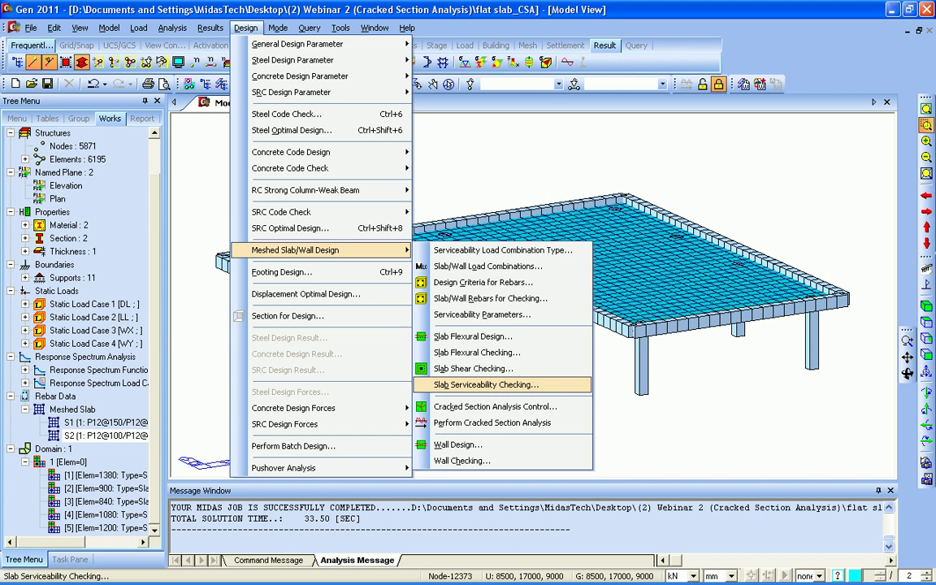
{"action": "key", "text": "Return"}
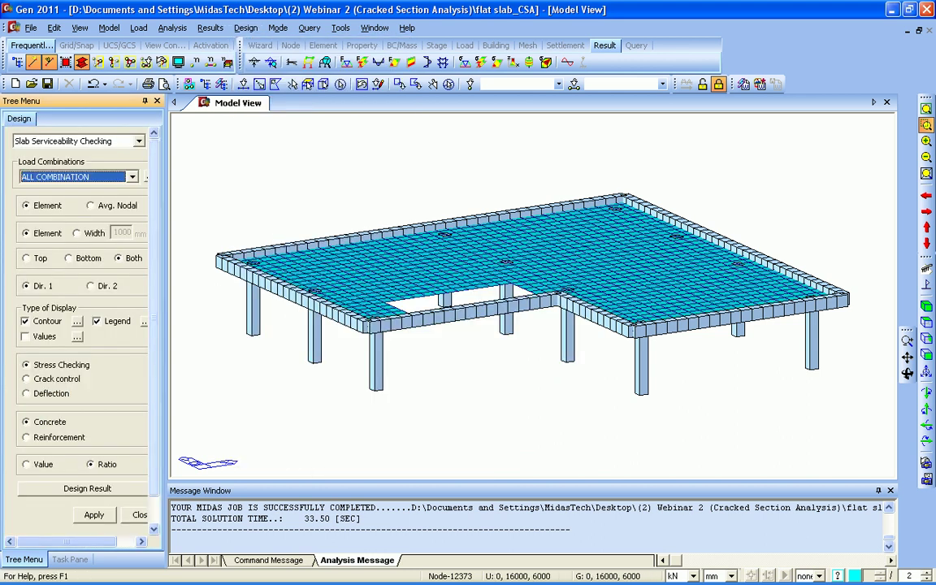
{"action": "scroll", "coordinate": [79, 317], "scroll_direction": "down", "scroll_amount": 2}
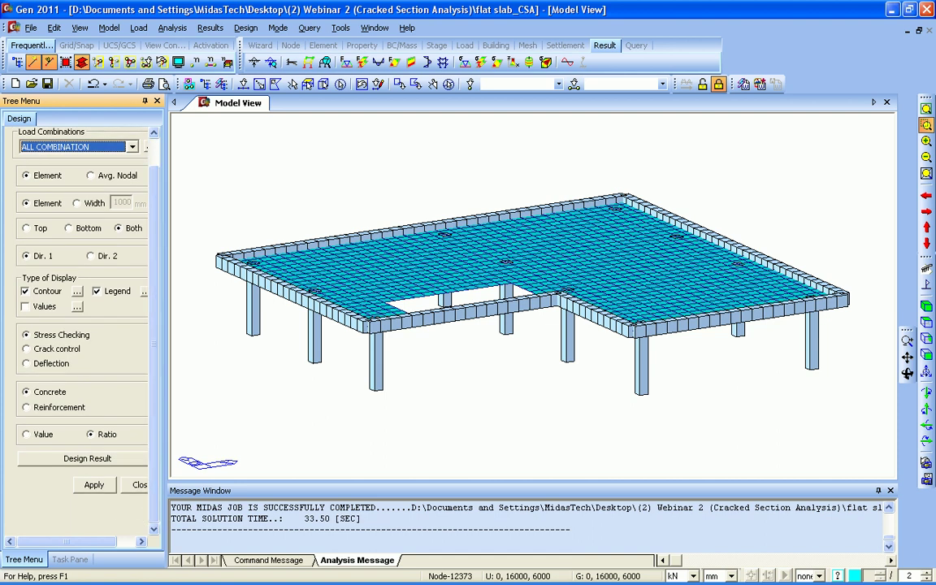
{"action": "left_click", "coordinate": [27, 363]}
{"action": "left_click", "coordinate": [94, 391]}
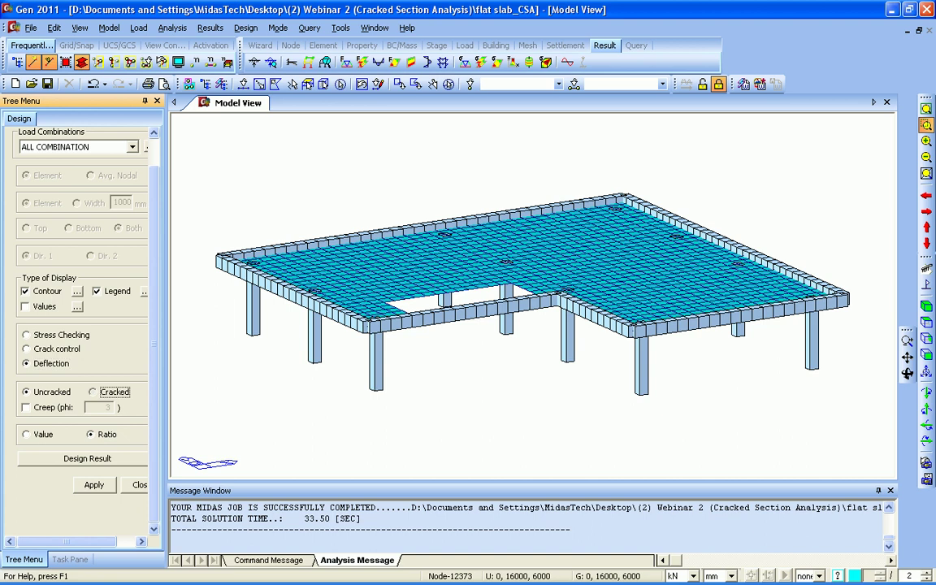
{"action": "left_click", "coordinate": [96, 306]}
{"action": "left_click", "coordinate": [27, 434]}
{"action": "left_click", "coordinate": [94, 485]}
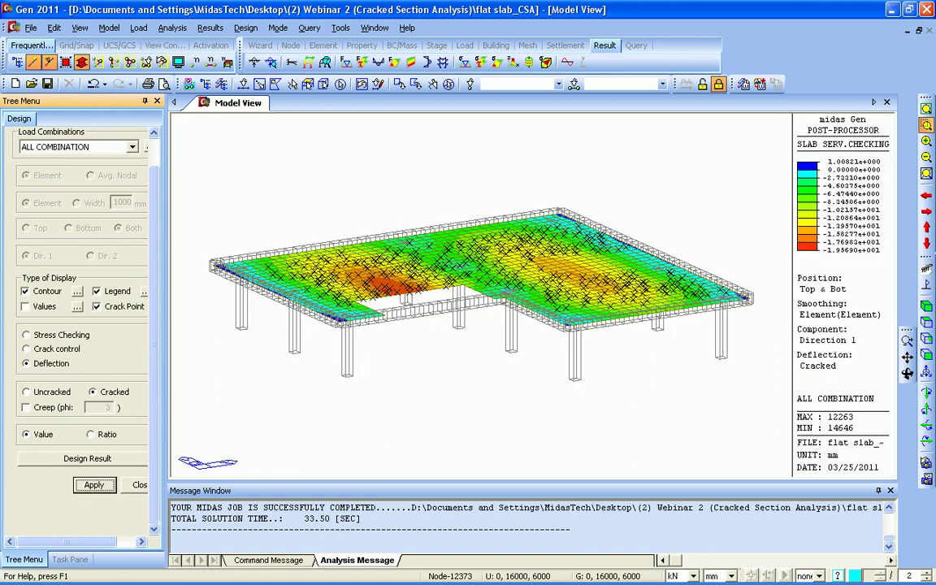
Step: Replot the cracked deflection as a ratio and review the maximum slab deflection results per domain in the design result report
{"action": "left_click", "coordinate": [91, 434]}
{"action": "left_click", "coordinate": [95, 484]}
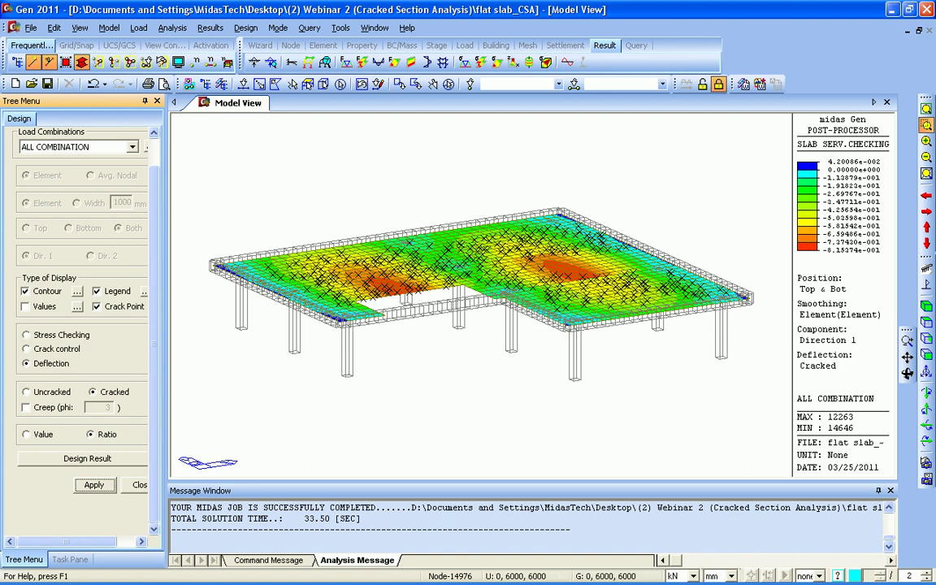
{"action": "left_click", "coordinate": [87, 458]}
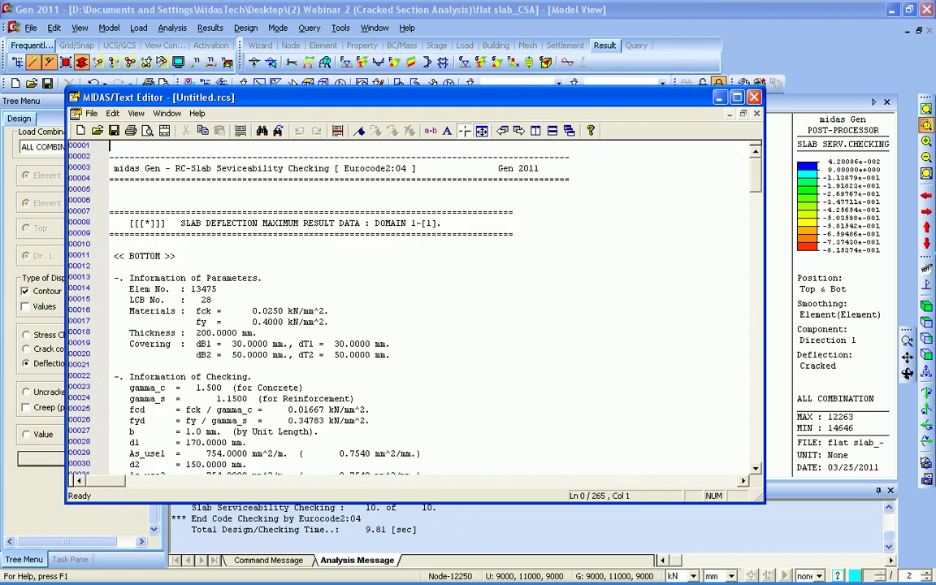
{"action": "left_click", "coordinate": [374, 299]}
{"action": "scroll", "coordinate": [414, 309], "scroll_direction": "down", "scroll_amount": 5}
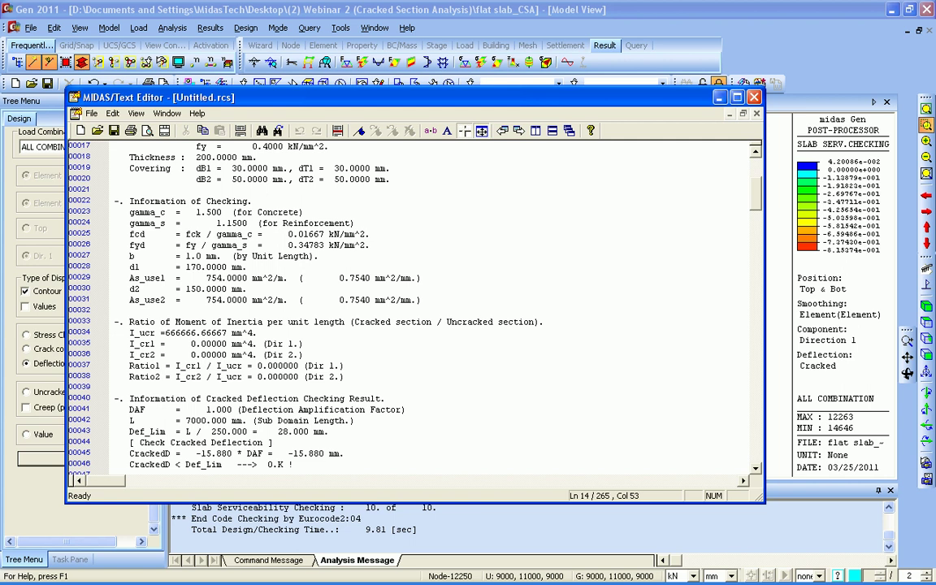
{"action": "scroll", "coordinate": [111, 244], "scroll_direction": "down", "scroll_amount": 9}
{"action": "scroll", "coordinate": [111, 244], "scroll_direction": "down", "scroll_amount": 5}
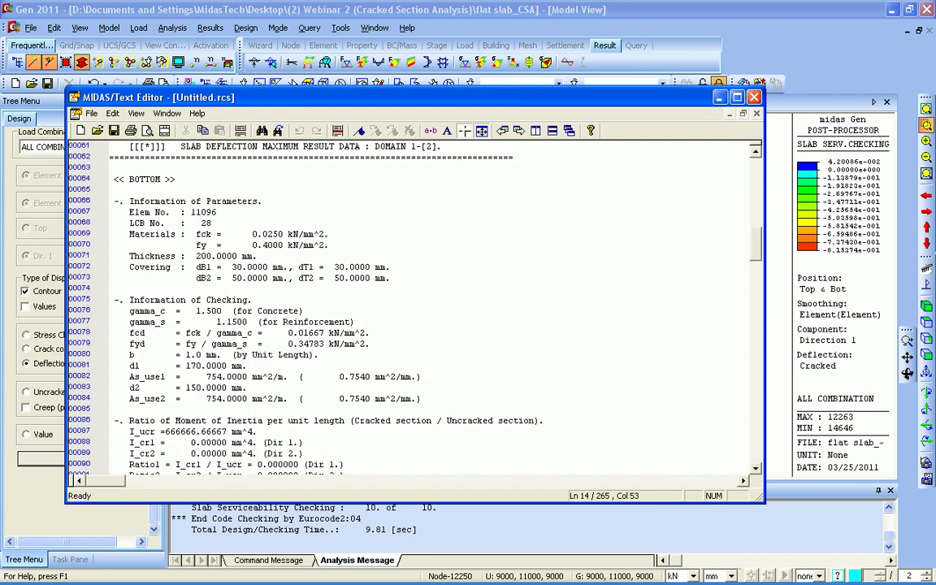
Step: Examine the cracked and creep deflection checks for domains 1-[2] and 1-[3] in the report and close it without saving
{"action": "scroll", "coordinate": [414, 308], "scroll_direction": "down", "scroll_amount": 3}
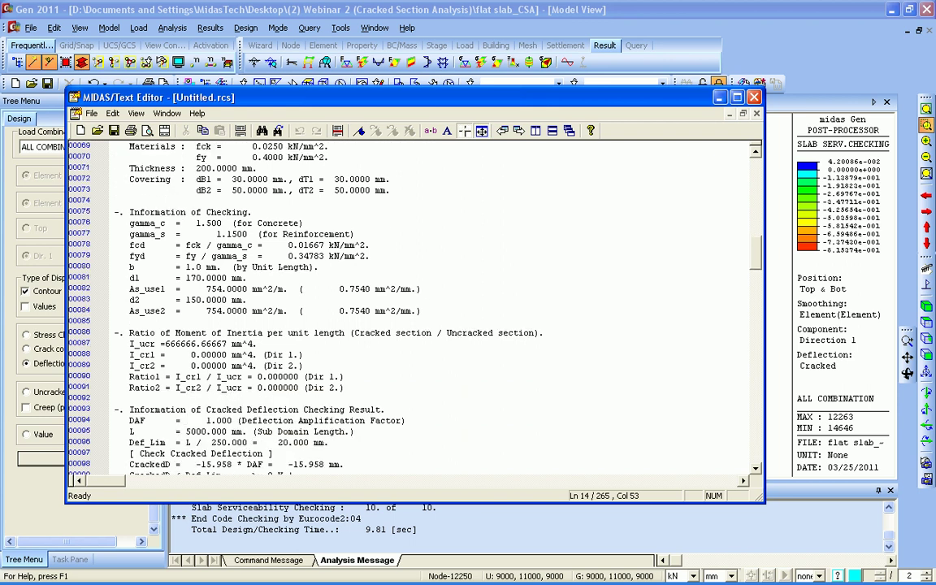
{"action": "scroll", "coordinate": [414, 309], "scroll_direction": "down", "scroll_amount": 4}
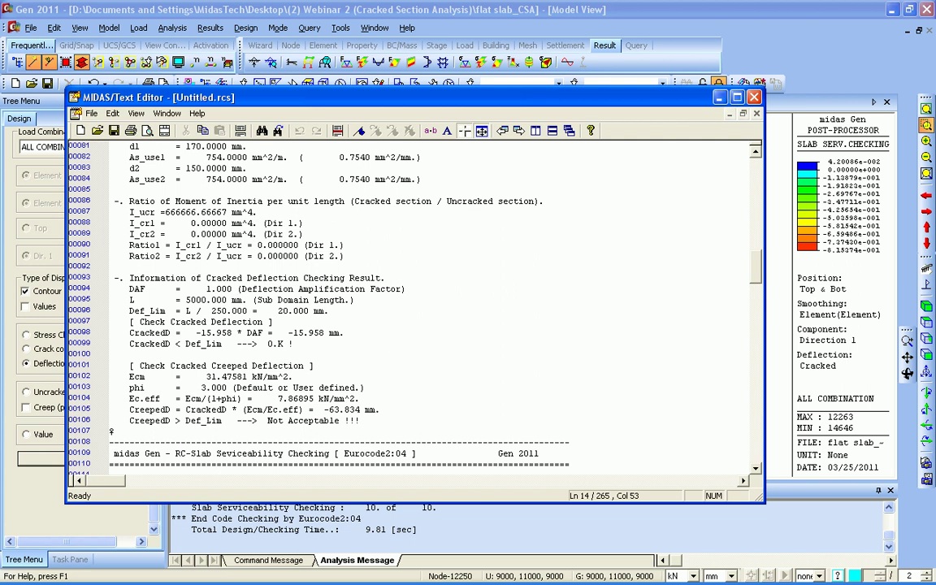
{"action": "scroll", "coordinate": [414, 309], "scroll_direction": "down", "scroll_amount": 12}
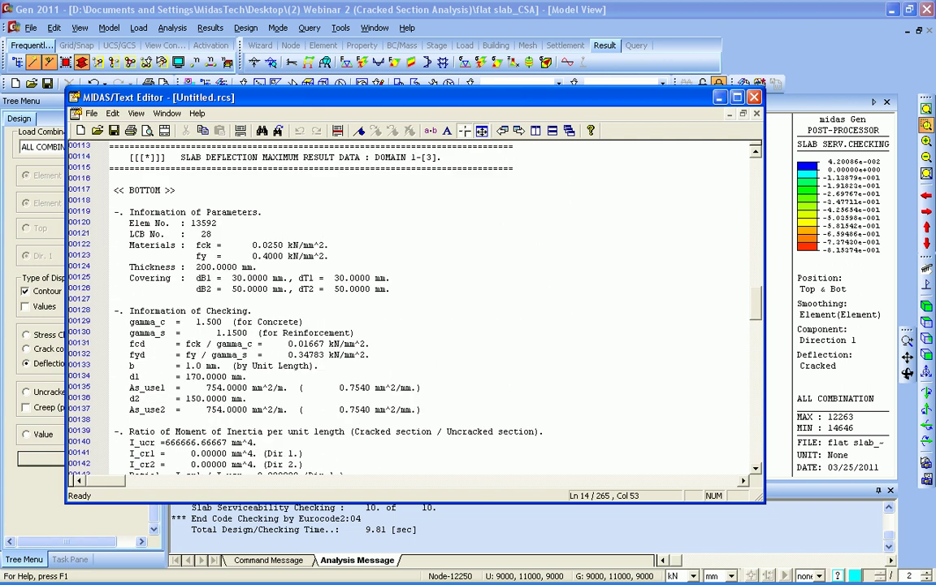
{"action": "scroll", "coordinate": [415, 309], "scroll_direction": "down", "scroll_amount": 3}
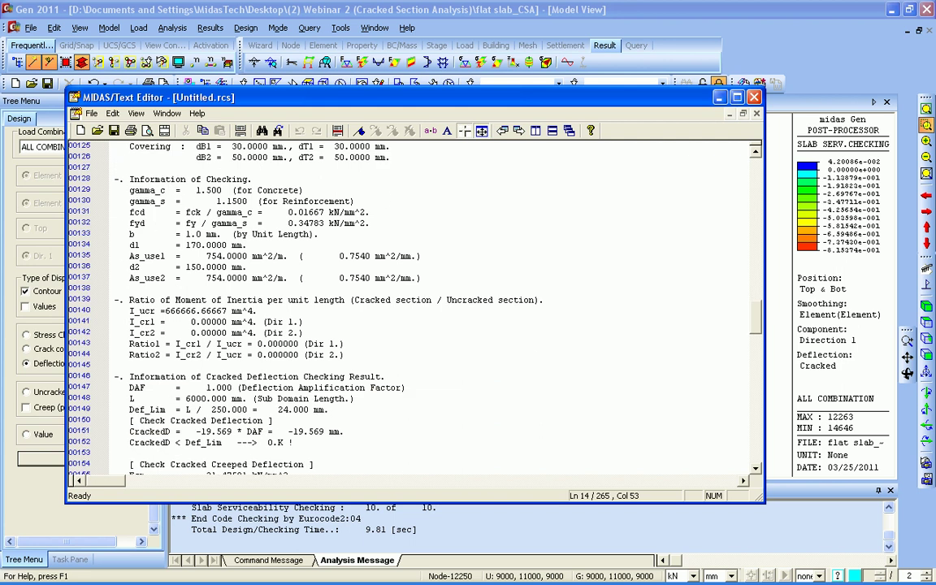
{"action": "left_click", "coordinate": [754, 98]}
{"action": "key", "text": "n"}
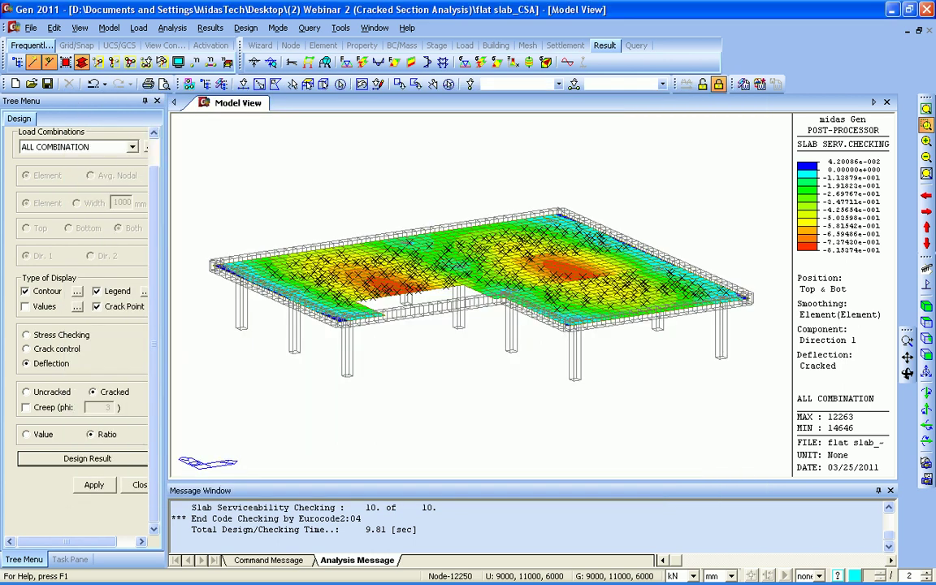
Step: Plot the cracked slab deflection with creep included, using phi 3, as values
{"action": "left_click", "coordinate": [26, 408]}
{"action": "left_click", "coordinate": [27, 434]}
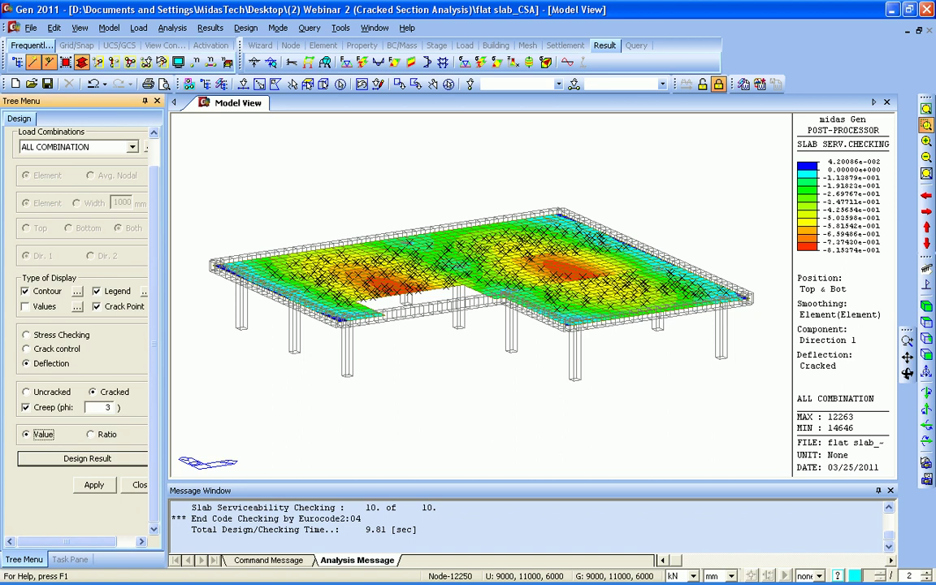
{"action": "left_click", "coordinate": [93, 485]}
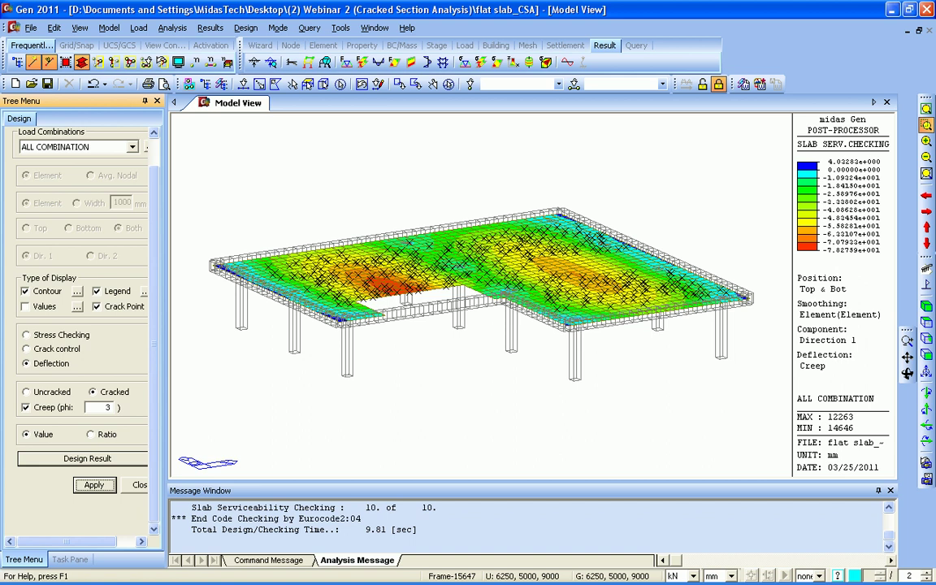
Step: Switch to the PowerPoint slide show and display the Capacity Design for RC Building title slide
{"action": "key", "text": "alt+Tab"}
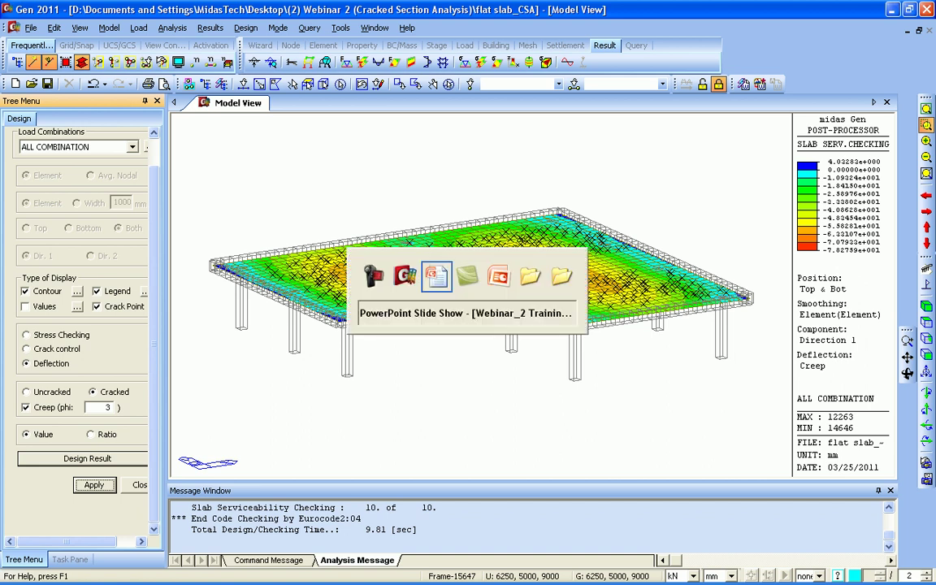
{"action": "key", "text": "Right"}
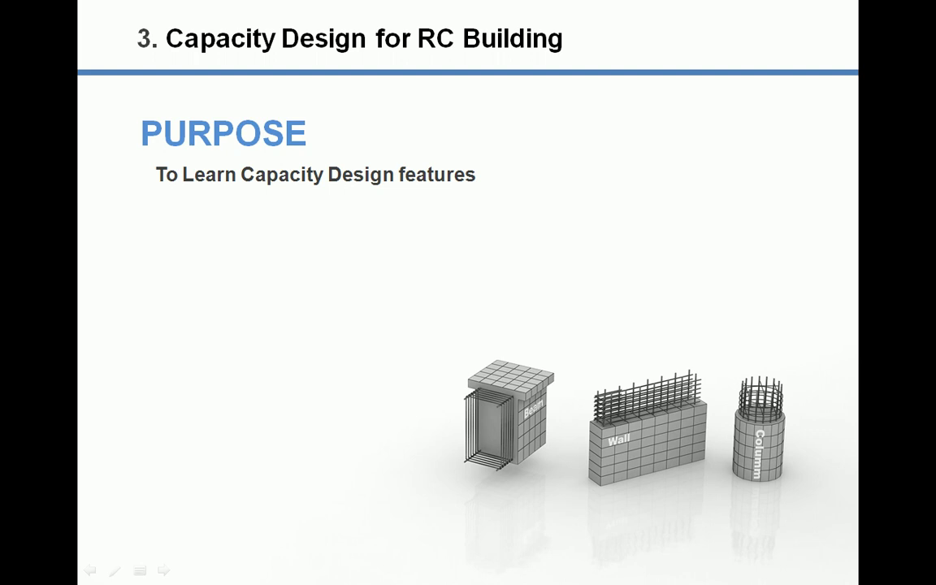
{"action": "key", "text": "Page_Down"}
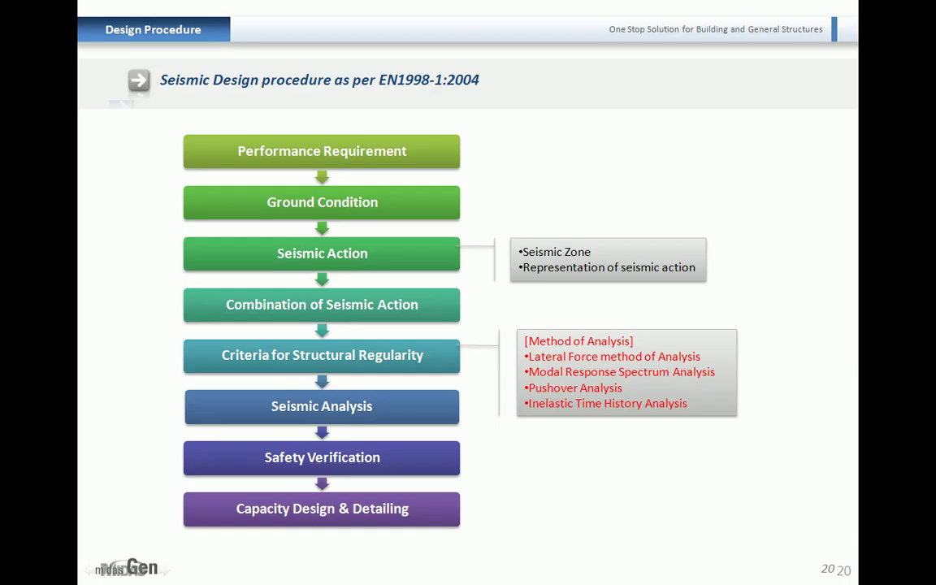
{"action": "key", "text": "Page_Up"}
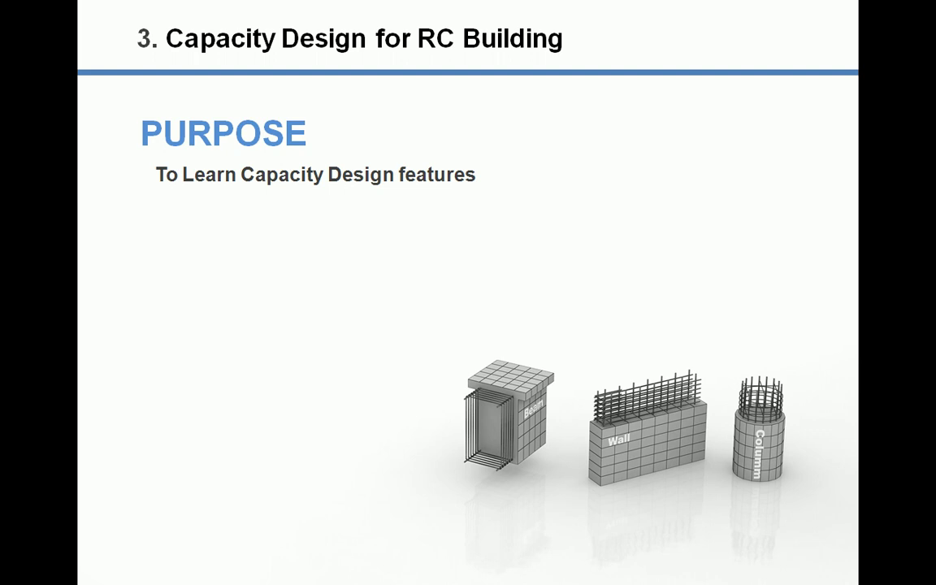
Step: Switch to the file browser window and open the Desktop folder "(3) Webinar 2 (Capacity Design as per EC8)"
{"action": "key", "text": "alt+Tab"}
{"action": "key", "text": "alt+Tab"}
{"action": "key", "text": "alt+Tab"}
{"action": "key", "text": "alt+Tab"}
{"action": "key", "text": "alt+Tab"}
{"action": "key", "text": "alt+Tab"}
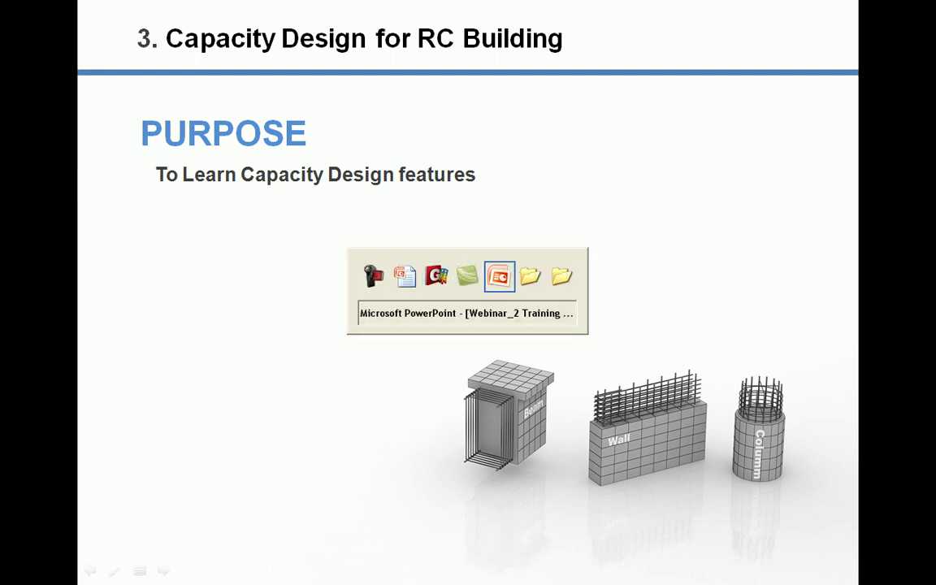
{"action": "key", "text": "BackSpace"}
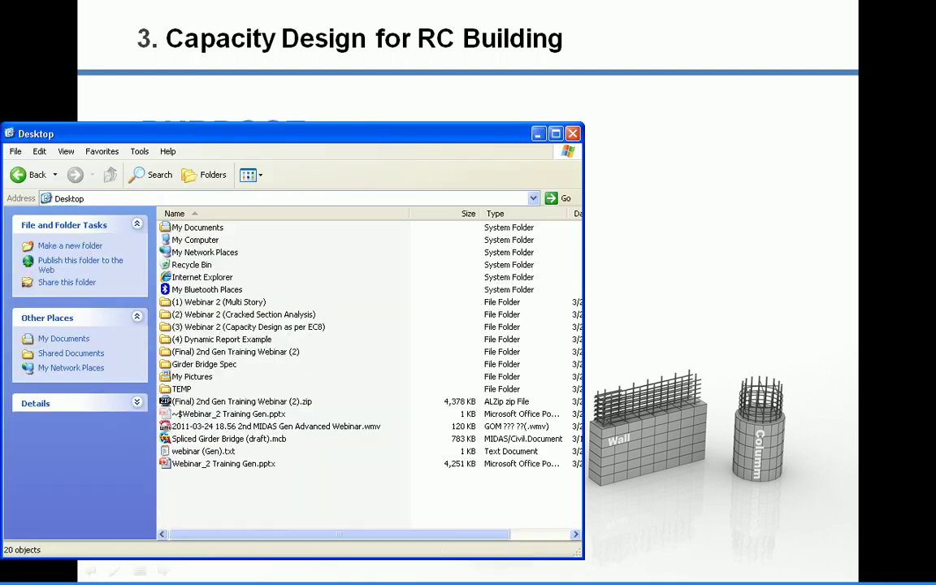
{"action": "key", "text": "Down"}
{"action": "key", "text": "Return"}
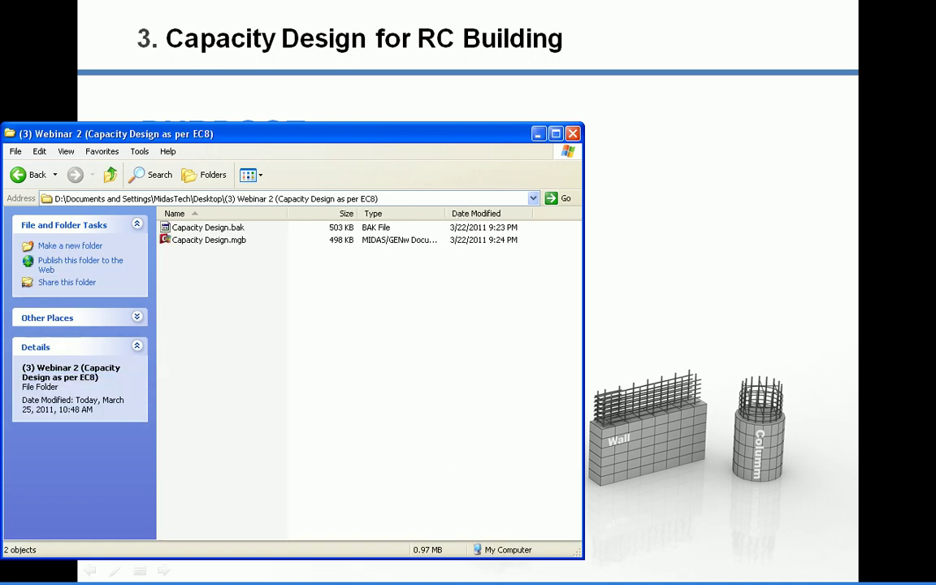
Step: Return to midas Gen with the folder window in front and open the model file Capacity Design.mgb
{"action": "key", "text": "alt+Tab"}
{"action": "key", "text": "alt+Tab"}
{"action": "key", "text": "alt+Tab"}
{"action": "left_click", "coordinate": [208, 240]}
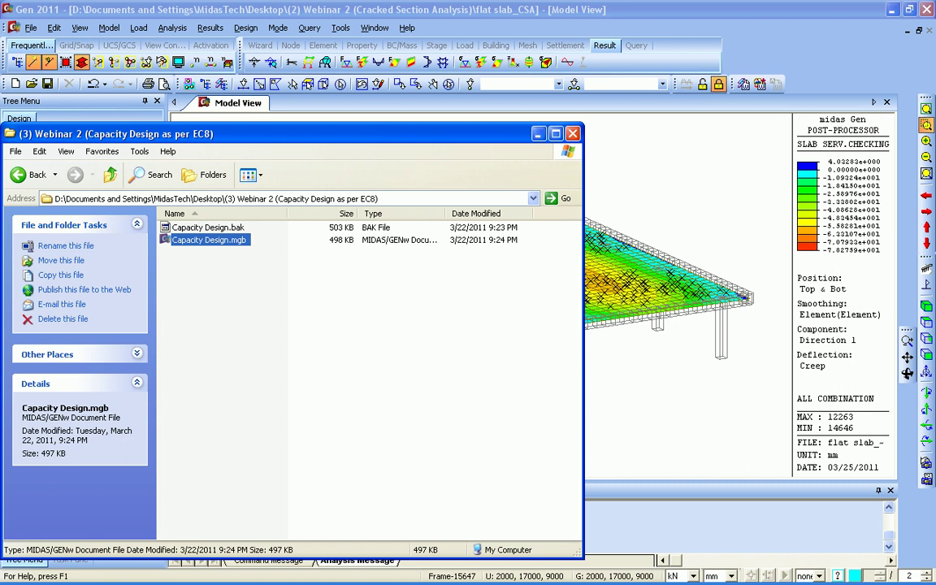
{"action": "key", "text": "Return"}
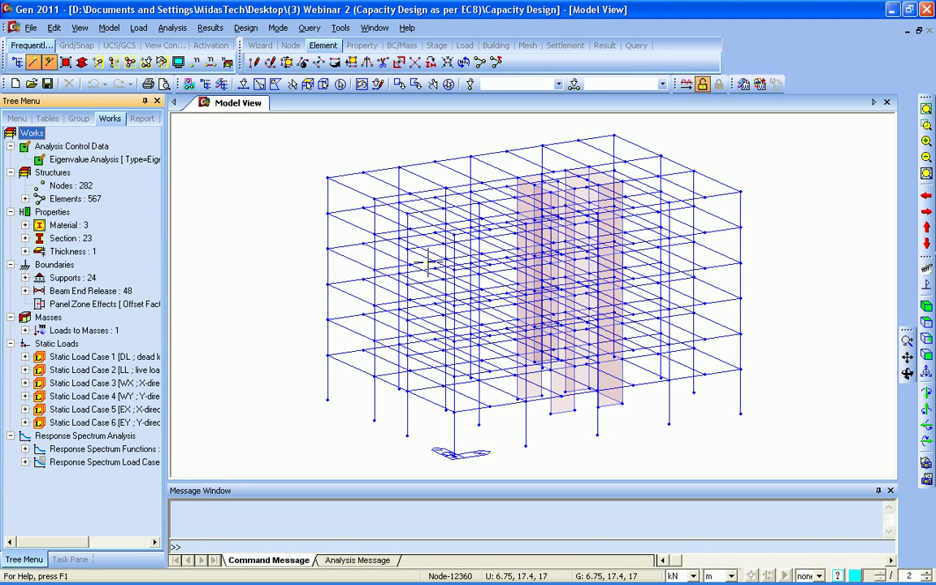
Step: Turn off the node display, show the frame in hidden view with its member sections, and switch to the PowerPoint slide show
{"action": "left_click", "coordinate": [178, 63]}
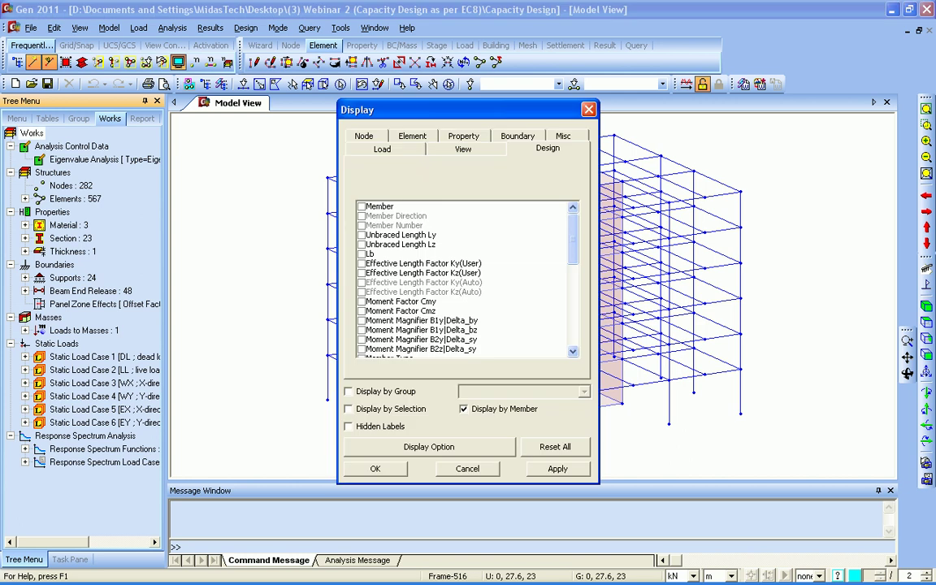
{"action": "left_click", "coordinate": [382, 149]}
{"action": "left_click", "coordinate": [364, 137]}
{"action": "left_click", "coordinate": [359, 210]}
{"action": "left_click", "coordinate": [375, 468]}
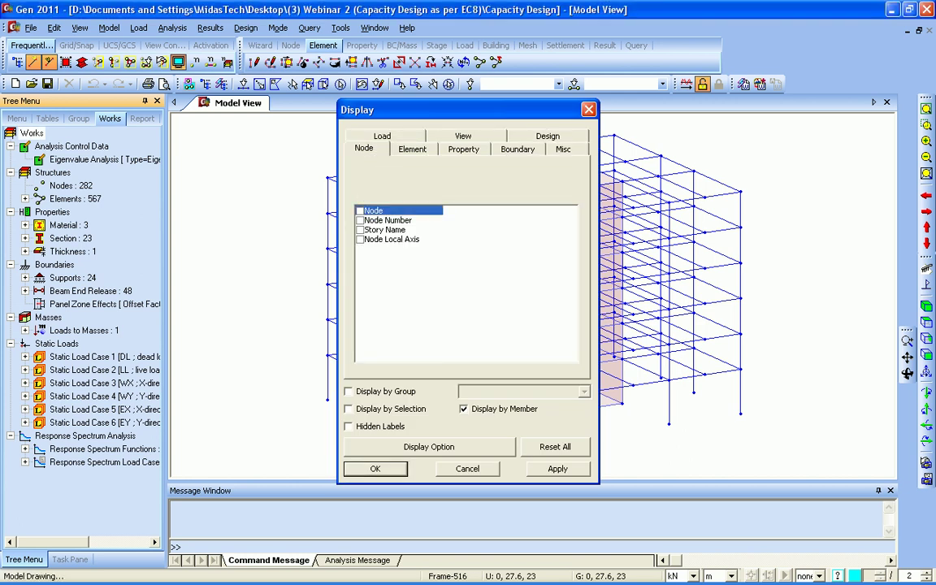
{"action": "left_click", "coordinate": [375, 468]}
{"action": "left_click", "coordinate": [81, 62]}
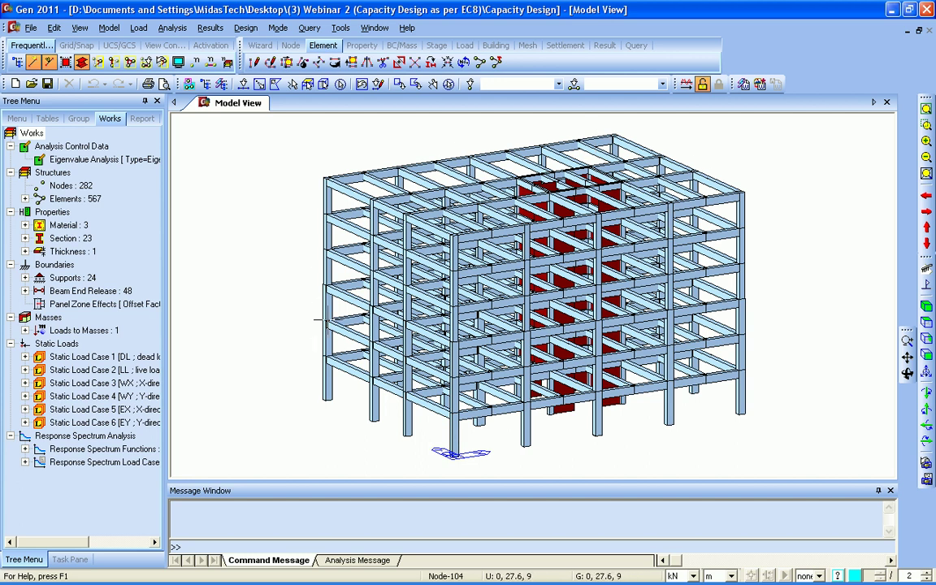
{"action": "key", "text": "alt+Tab"}
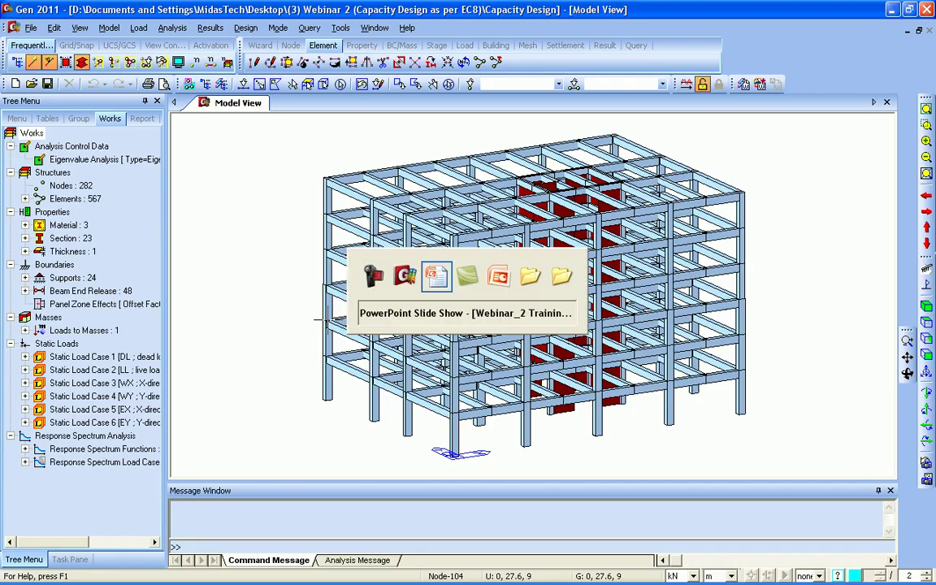
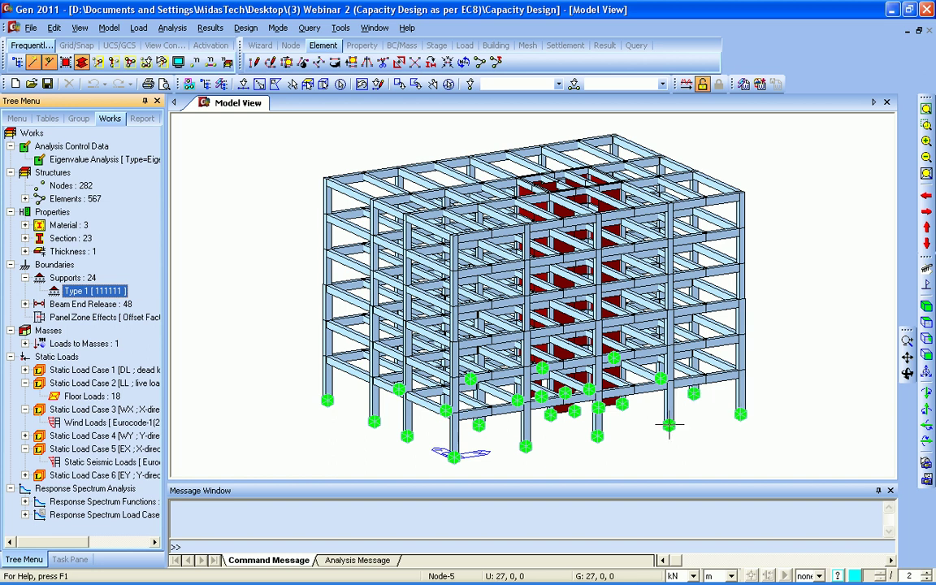
Step: Undisplay the Type 1 [111111] supports and perform the structural analysis
{"action": "right_click", "coordinate": [112, 291]}
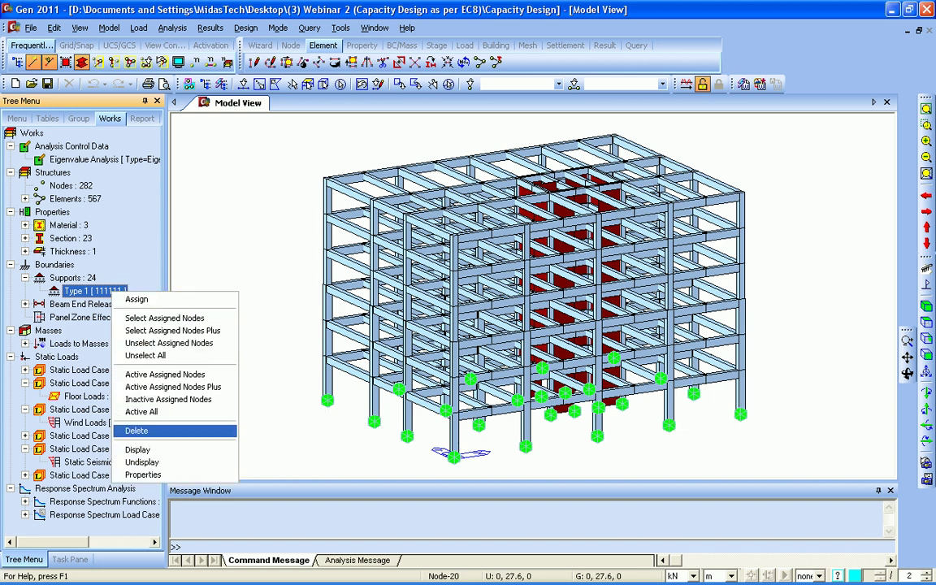
{"action": "left_click", "coordinate": [143, 461]}
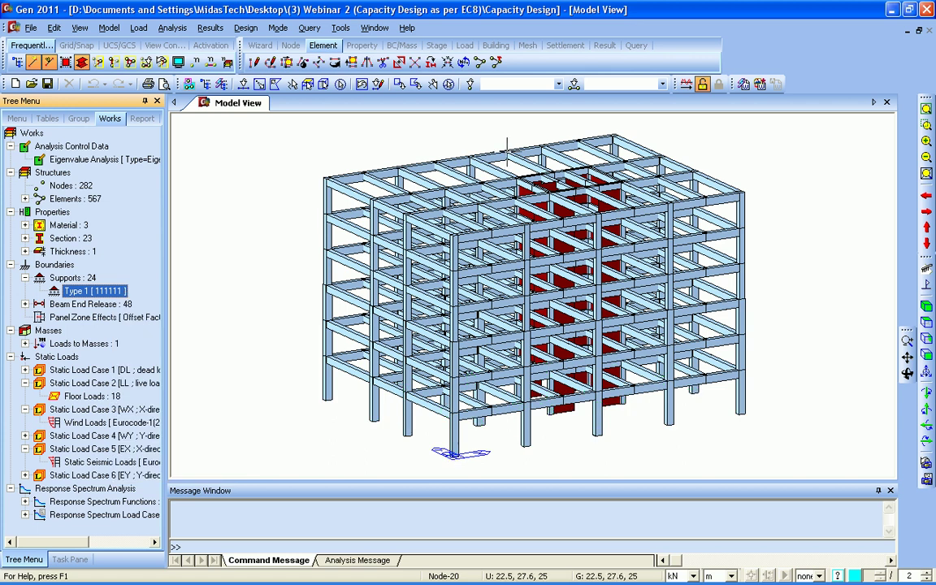
{"action": "key", "text": "F5"}
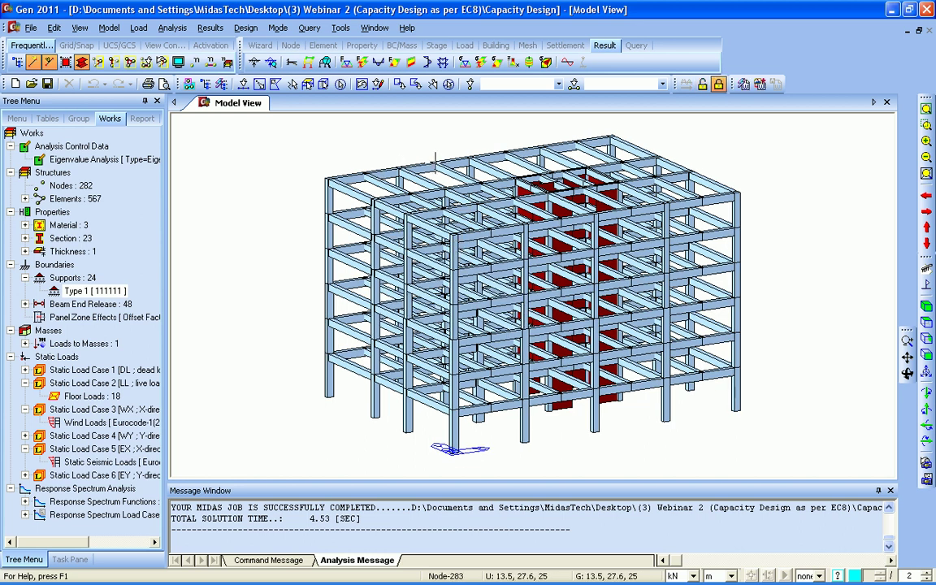
Step: Use Member Assignment with the Automatic assign type and All selection to combine the split beam elements into members
{"action": "mouse_move", "coordinate": [435, 159]}
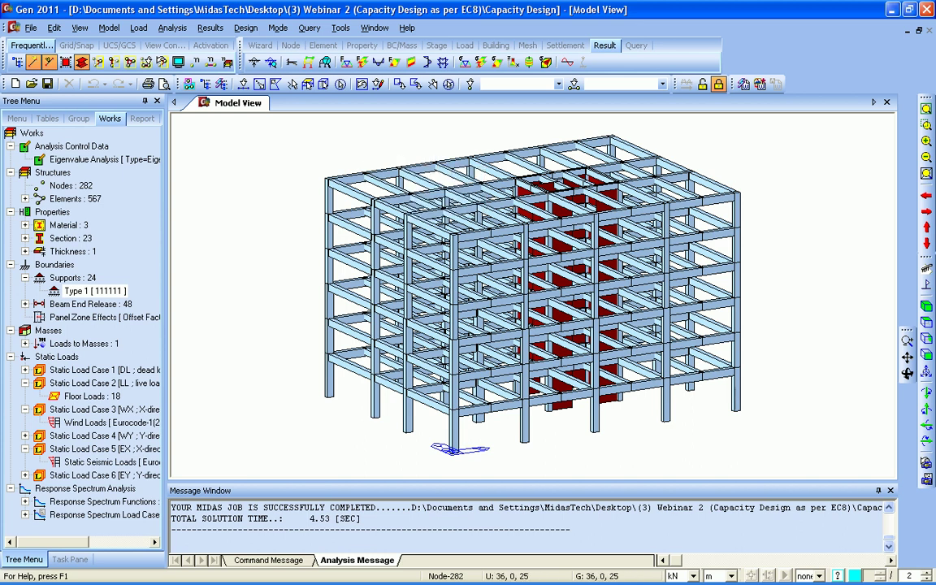
{"action": "left_click", "coordinate": [926, 125]}
{"action": "left_click_drag", "start_coordinate": [410, 184], "coordinate": [553, 297]}
{"action": "left_click_drag", "start_coordinate": [479, 293], "coordinate": [556, 300]}
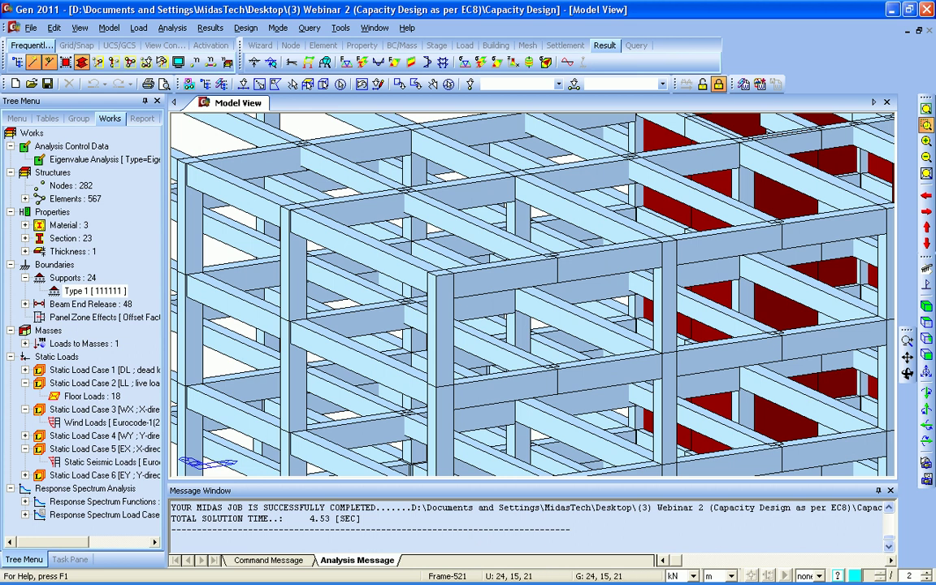
{"action": "left_click", "coordinate": [926, 109]}
{"action": "left_click", "coordinate": [245, 28]}
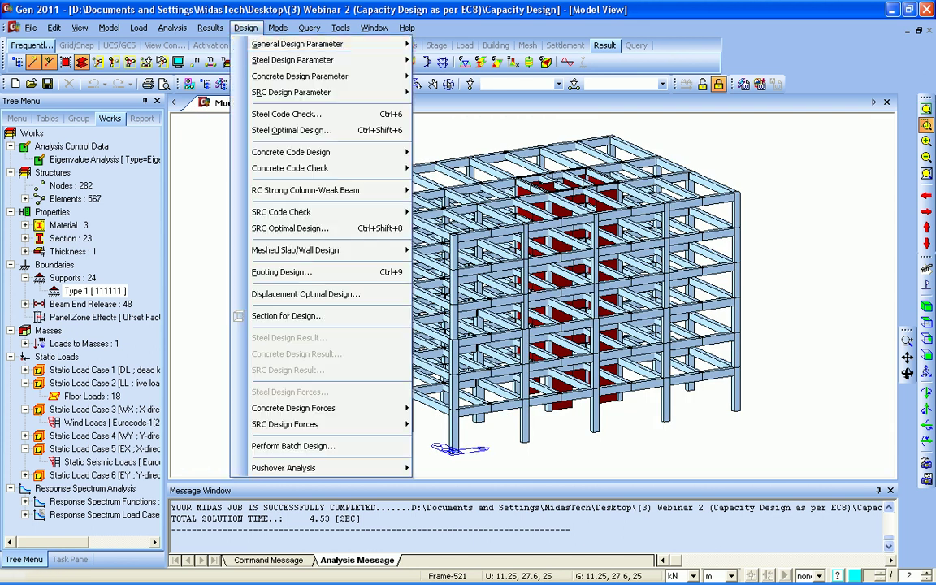
{"action": "mouse_move", "coordinate": [297, 44]}
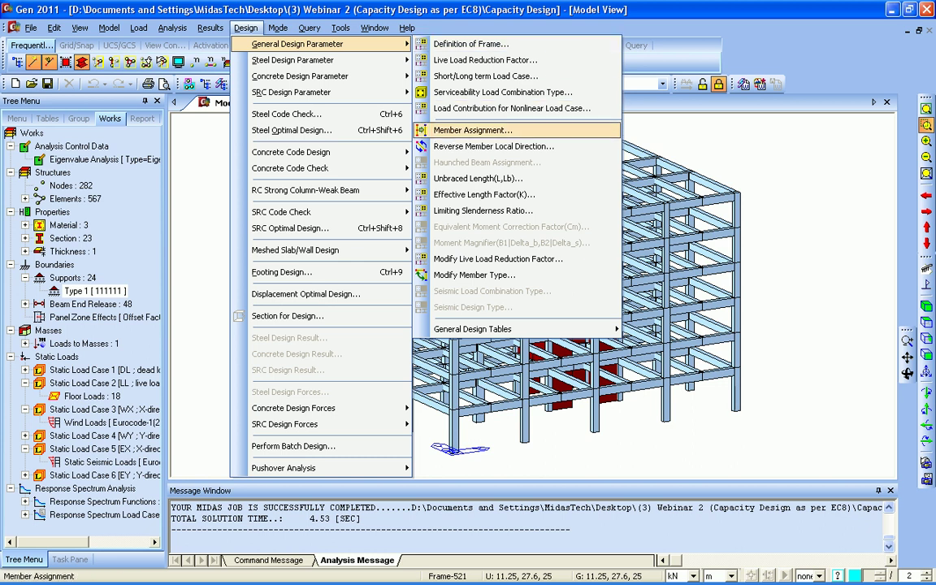
{"action": "left_click", "coordinate": [472, 130]}
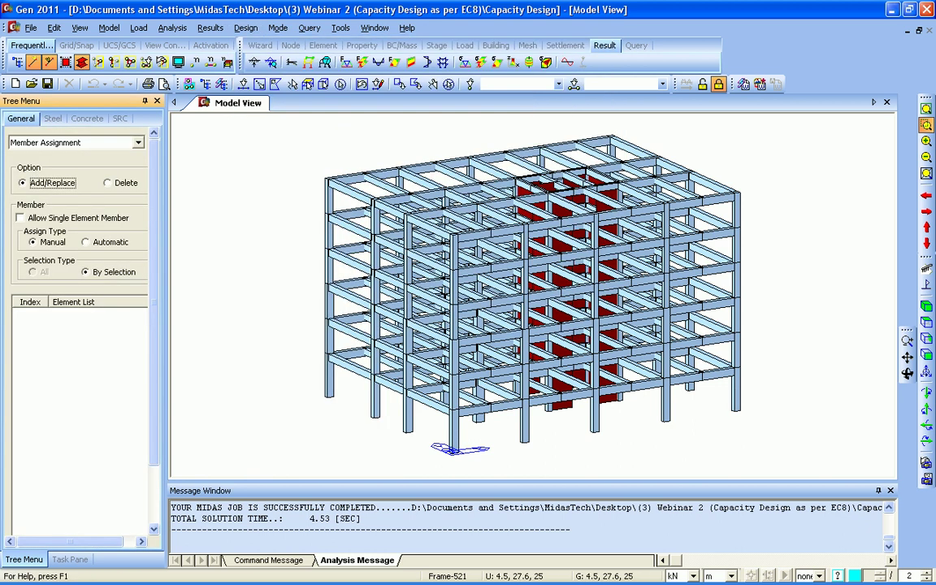
{"action": "left_click", "coordinate": [86, 243]}
{"action": "left_click", "coordinate": [34, 272]}
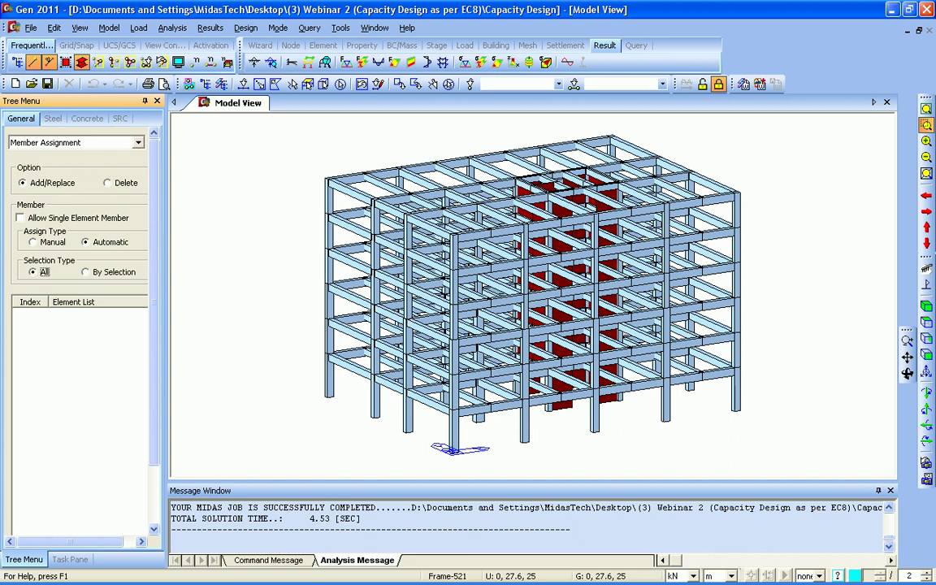
{"action": "left_click_drag", "start_coordinate": [154, 303], "coordinate": [154, 365]}
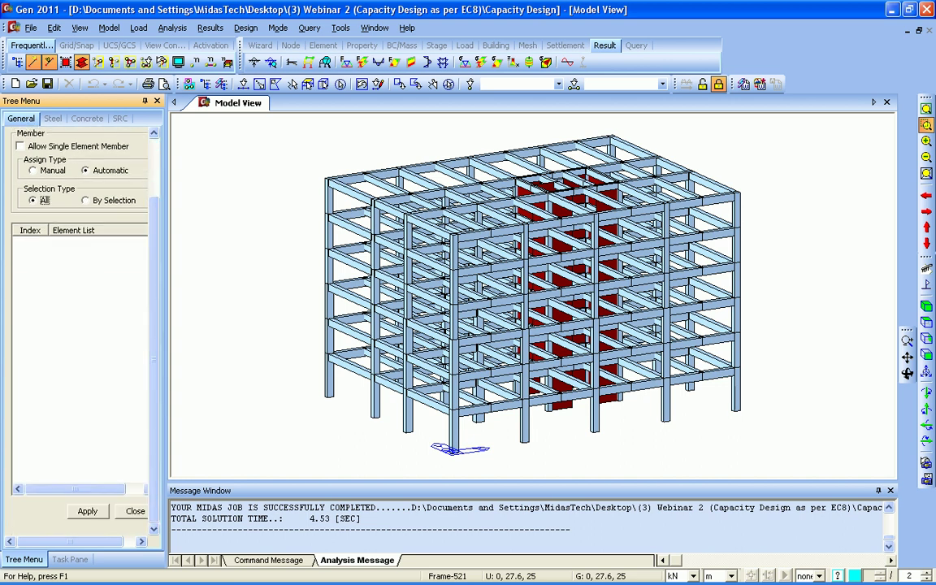
{"action": "left_click", "coordinate": [88, 510]}
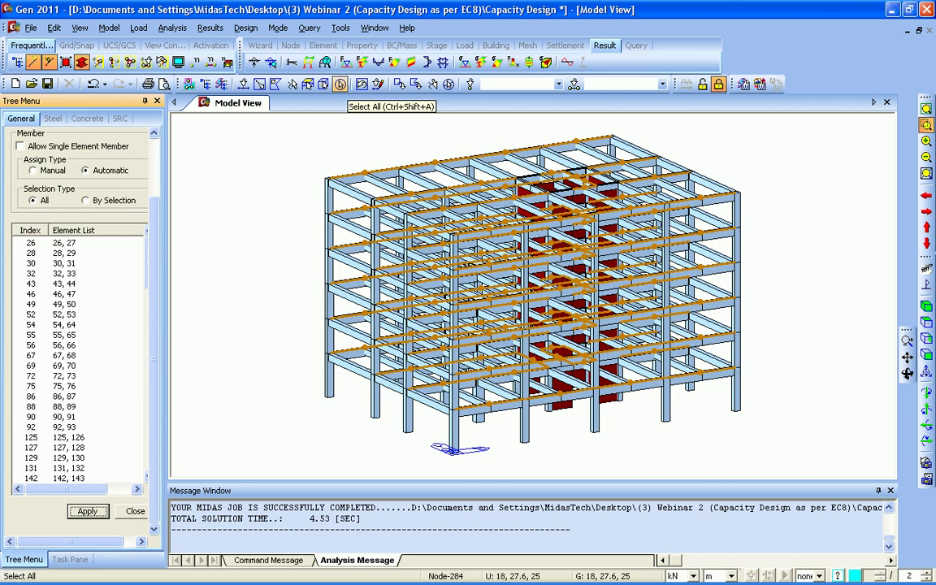
{"action": "left_click", "coordinate": [135, 511]}
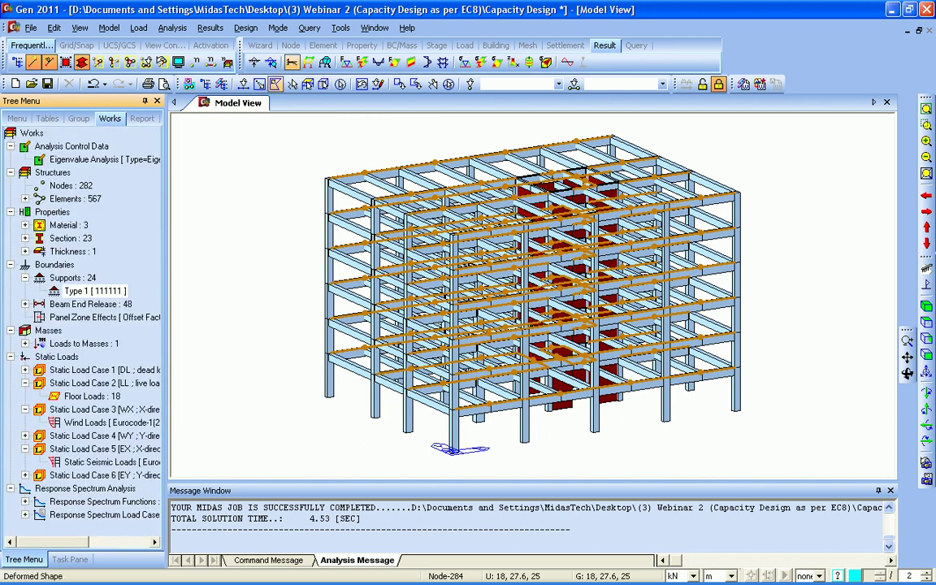
Step: Set the concrete design code's National Annex to Recommended for Eurocode2:04, with EC8:04 Capacity Design applied
{"action": "left_click", "coordinate": [245, 28]}
{"action": "mouse_move", "coordinate": [300, 76]}
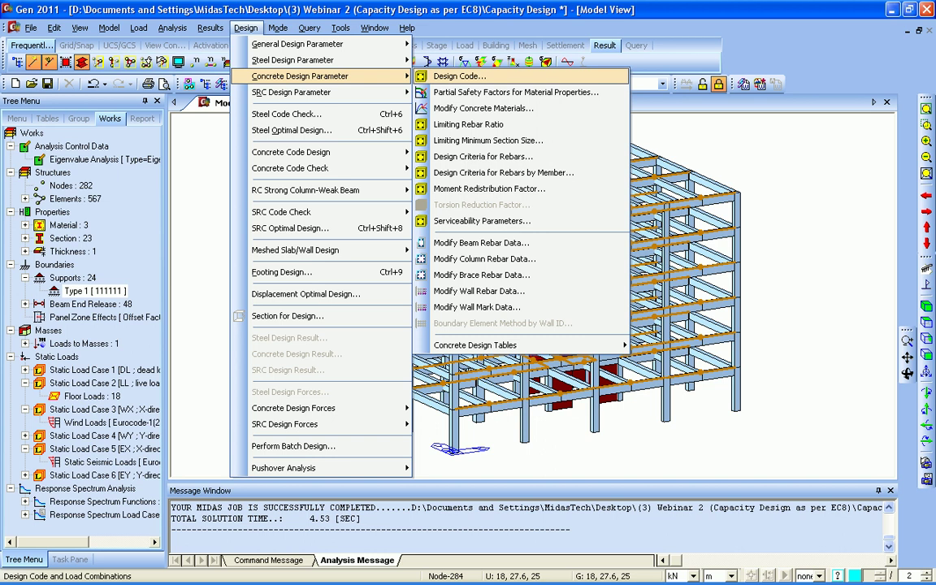
{"action": "left_click", "coordinate": [460, 76]}
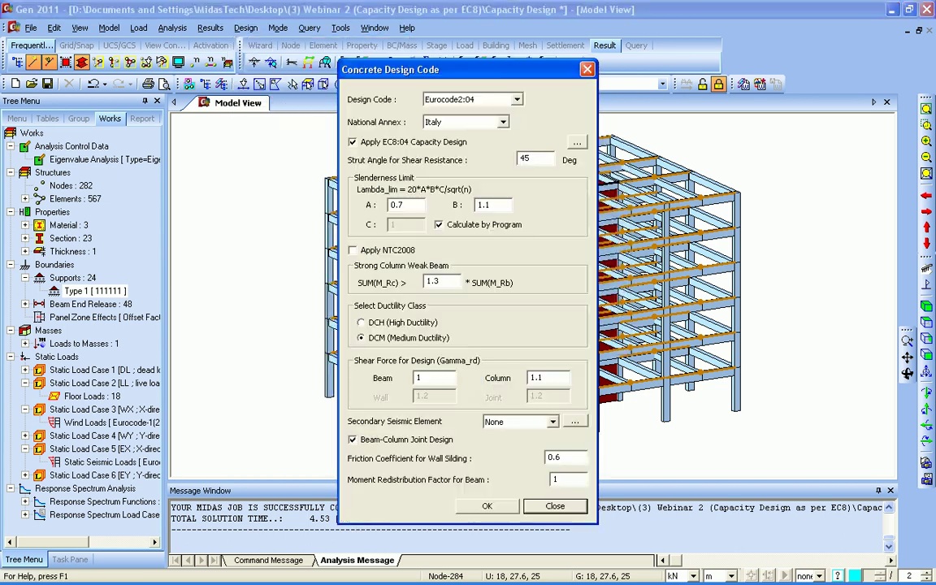
{"action": "left_click", "coordinate": [352, 142]}
{"action": "left_click", "coordinate": [352, 142]}
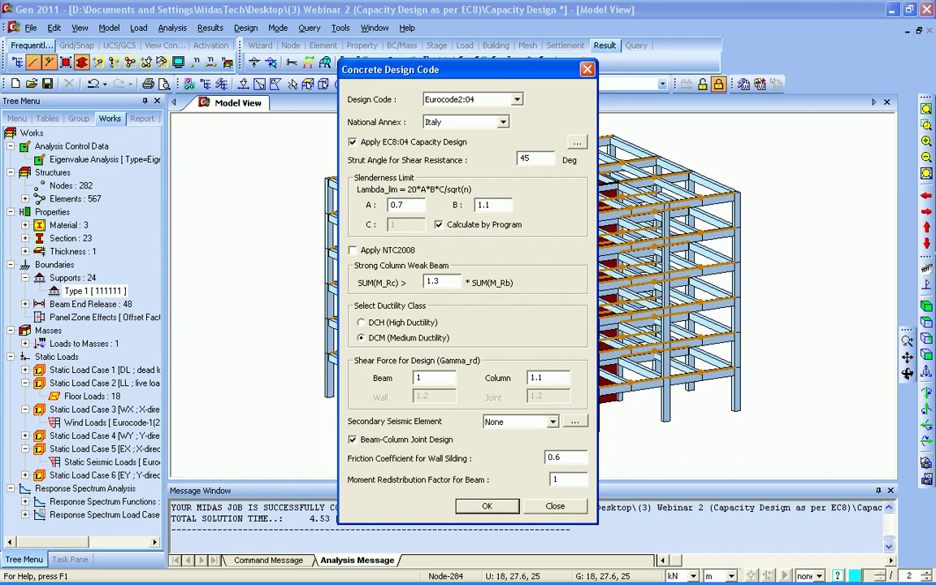
{"action": "left_click", "coordinate": [502, 122]}
{"action": "left_click", "coordinate": [460, 144]}
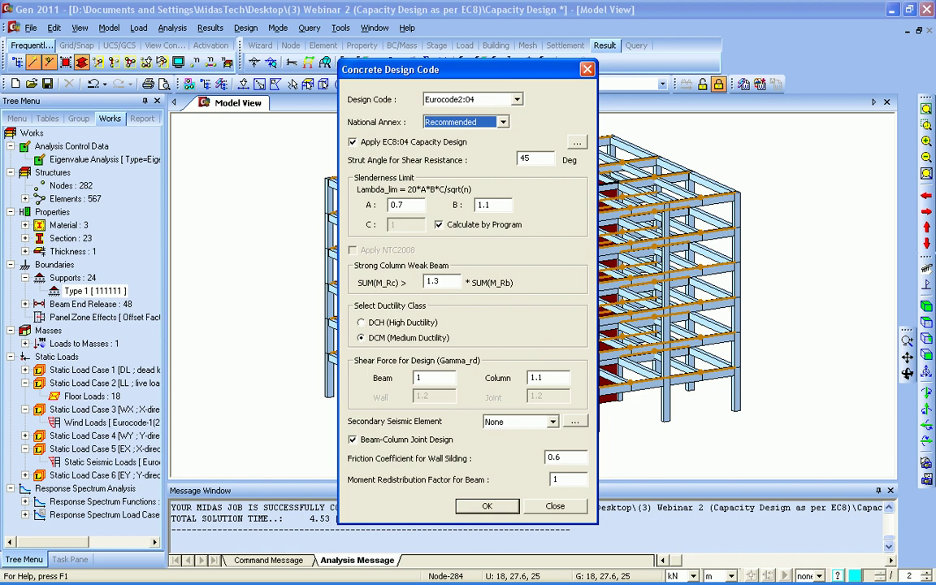
{"action": "left_click", "coordinate": [351, 141]}
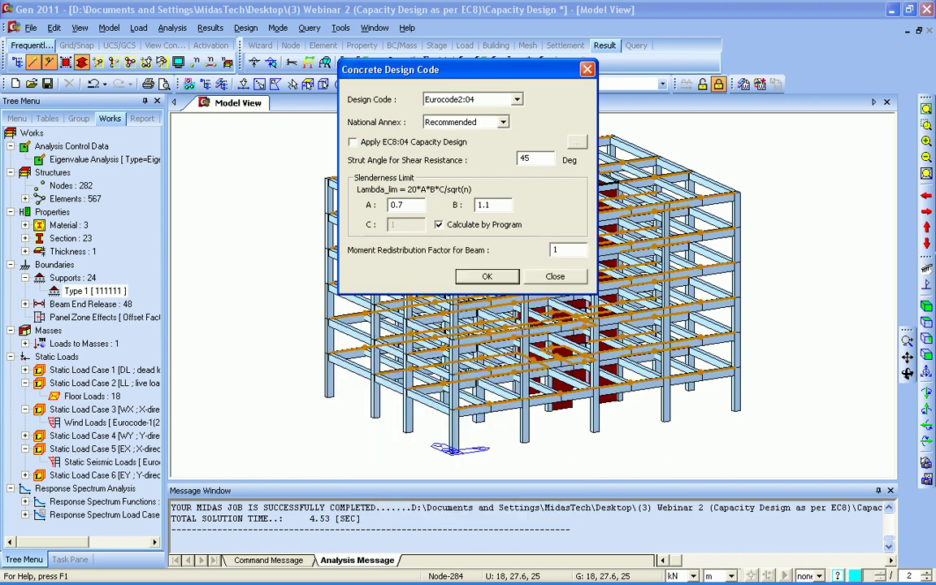
{"action": "left_click", "coordinate": [352, 142]}
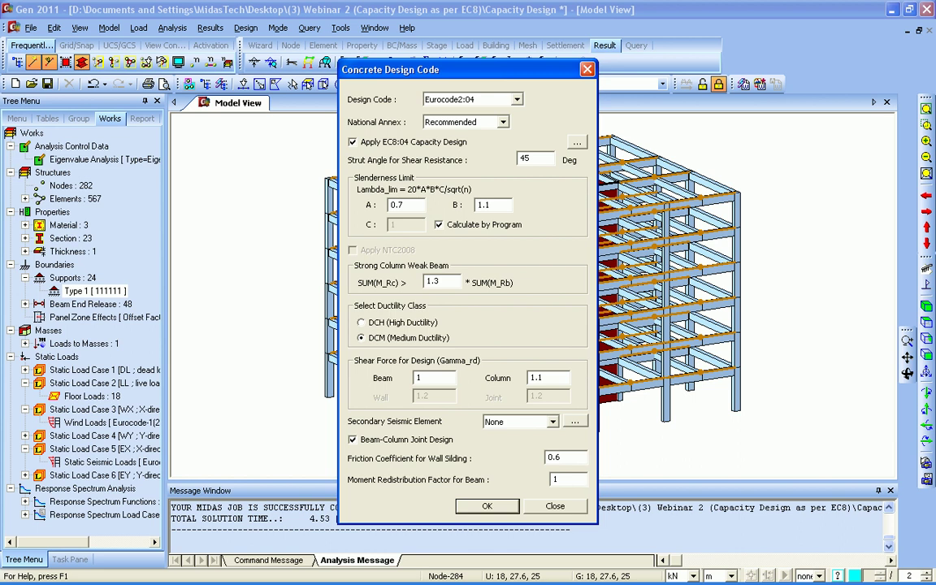
Step: Set the EC8:04 capacity design to Dual System with a program-calculated behavior factor and the EURO2004 H-ELASTIC spectrum, and accept the design code
{"action": "left_click", "coordinate": [577, 142]}
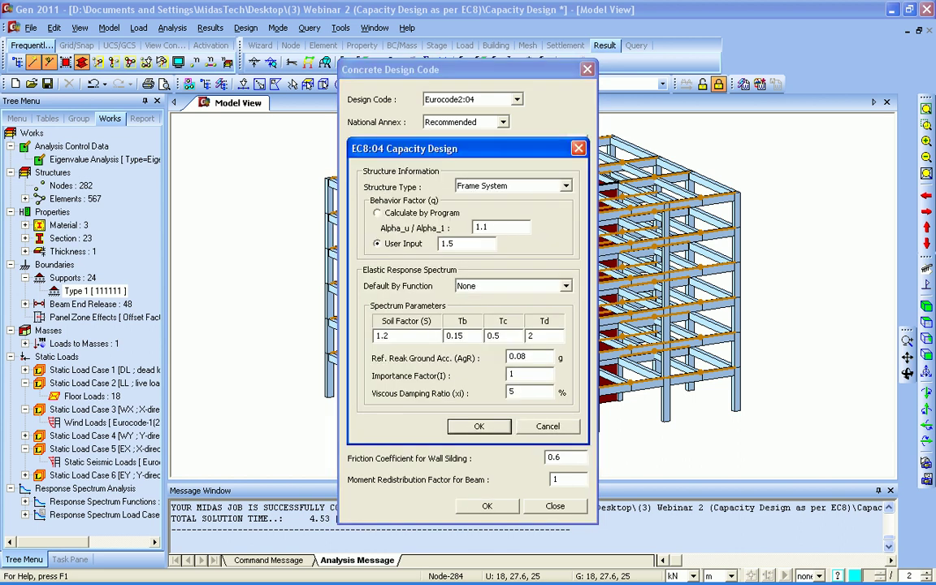
{"action": "left_click_drag", "start_coordinate": [505, 149], "coordinate": [466, 123]}
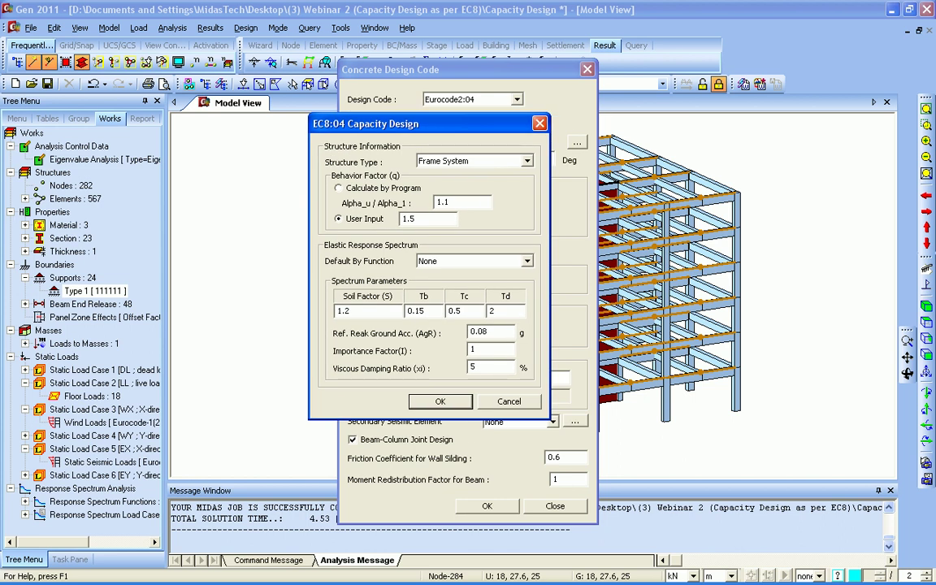
{"action": "left_click", "coordinate": [527, 161]}
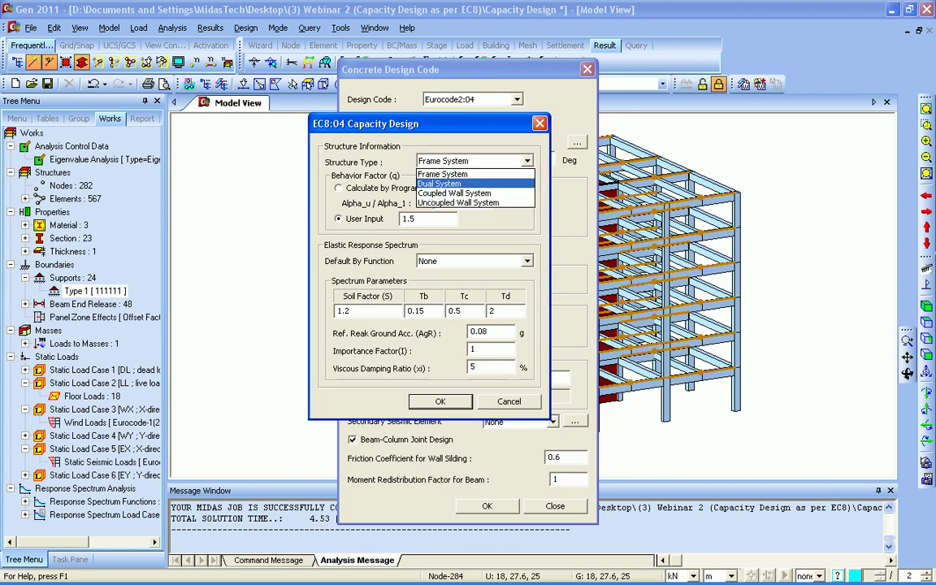
{"action": "left_click", "coordinate": [442, 184]}
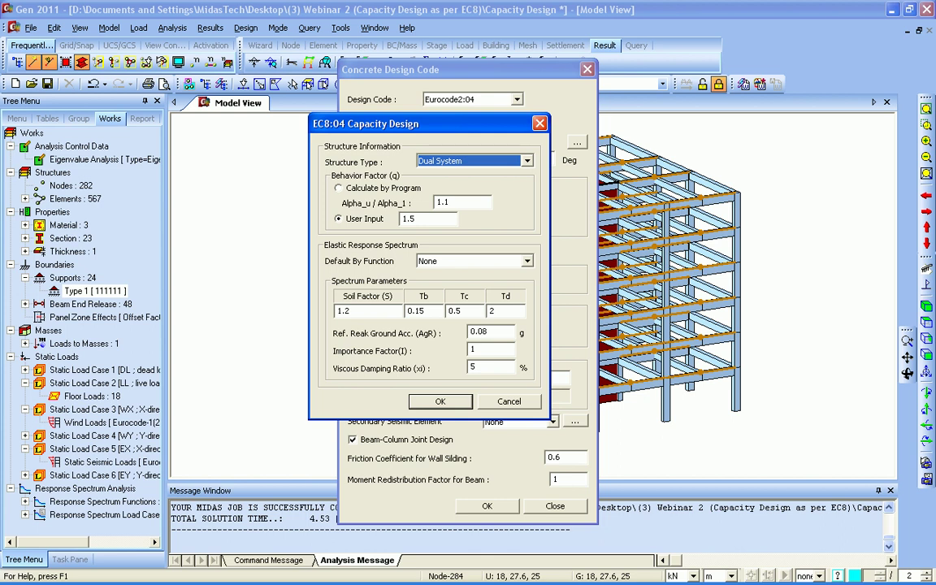
{"action": "left_click", "coordinate": [339, 187]}
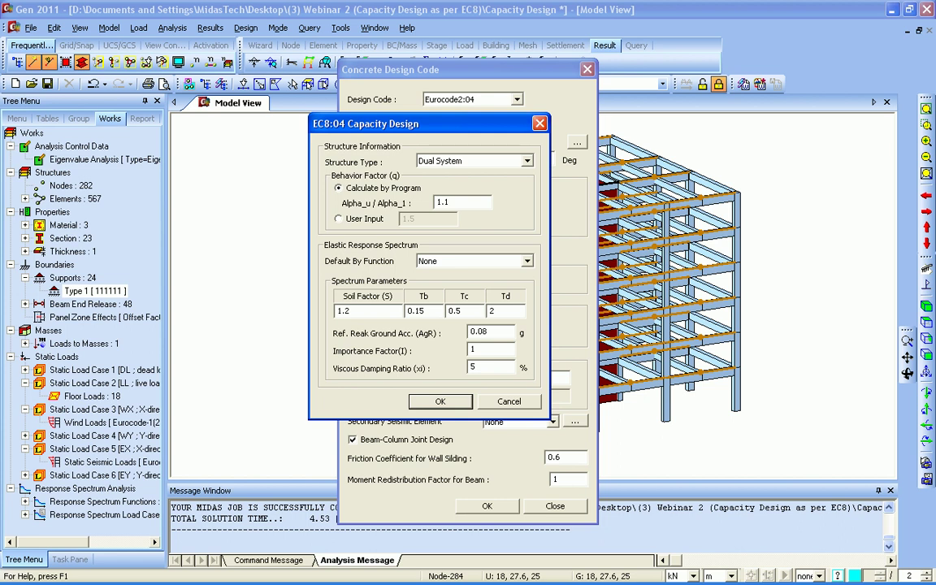
{"action": "left_click", "coordinate": [527, 261]}
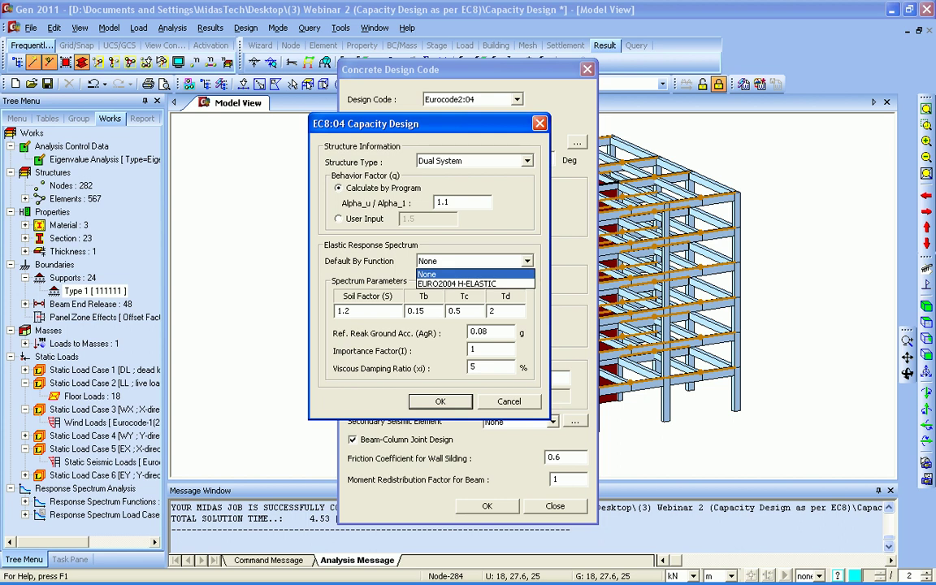
{"action": "left_click", "coordinate": [474, 284]}
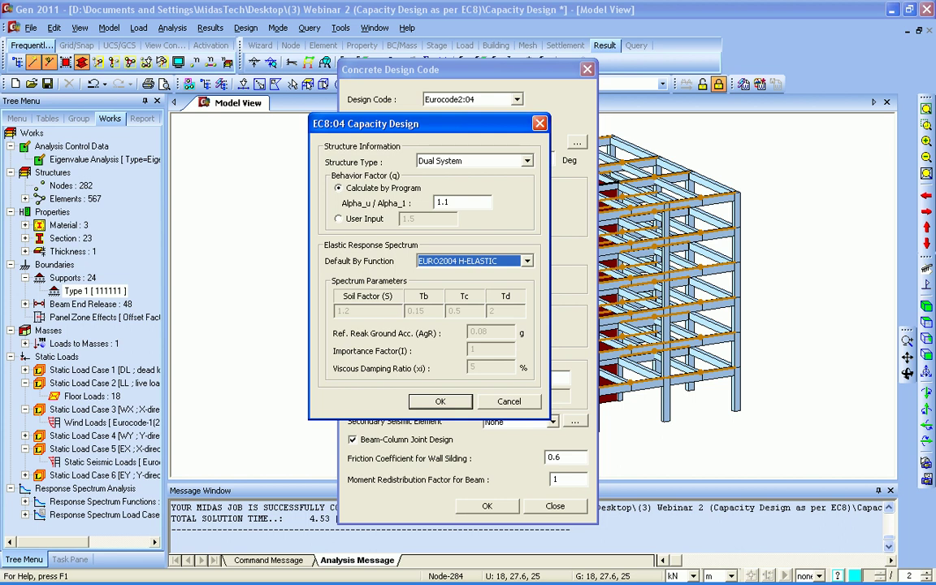
{"action": "key", "text": "Return"}
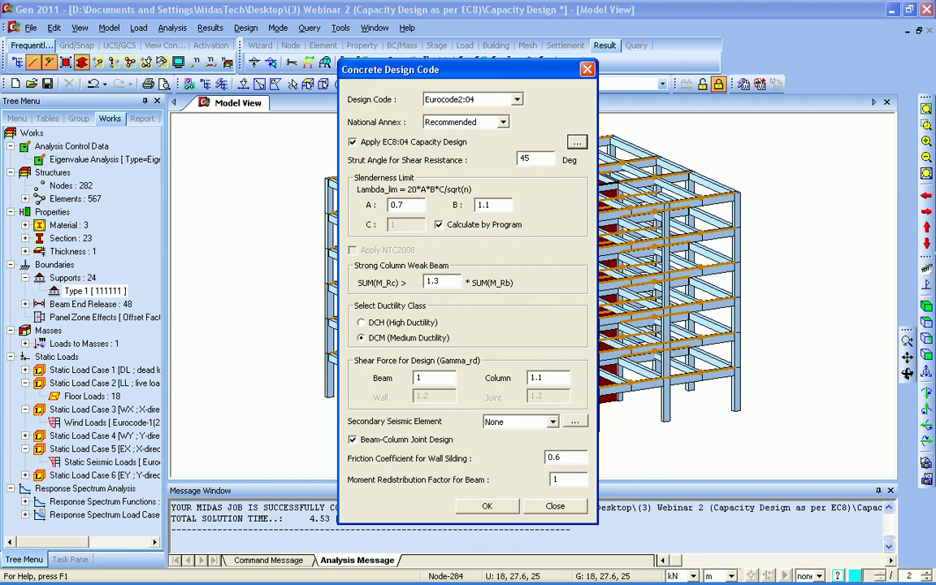
{"action": "left_click", "coordinate": [488, 506]}
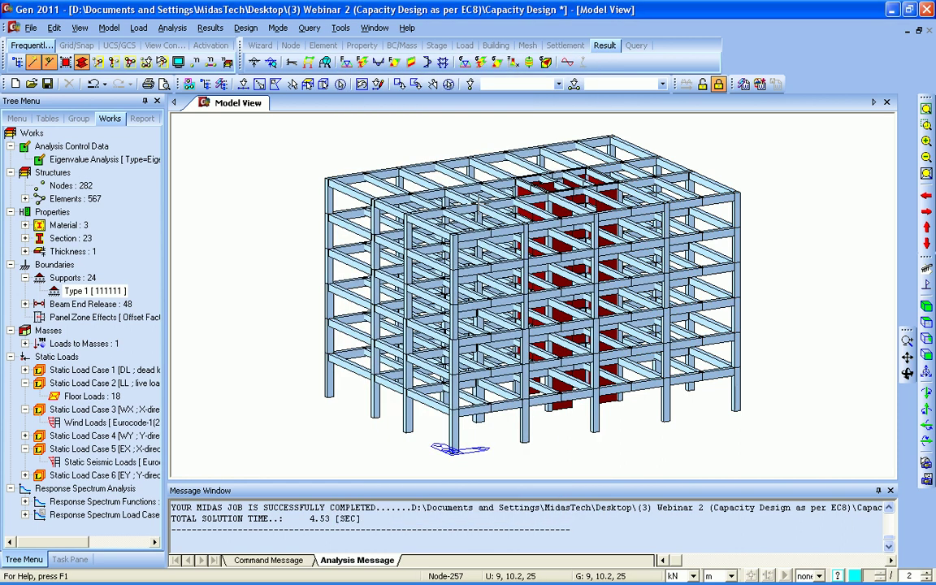
Step: Review the Design Criteria for Rebars, including the main rebar sizes selected for beams and columns
{"action": "left_click", "coordinate": [245, 28]}
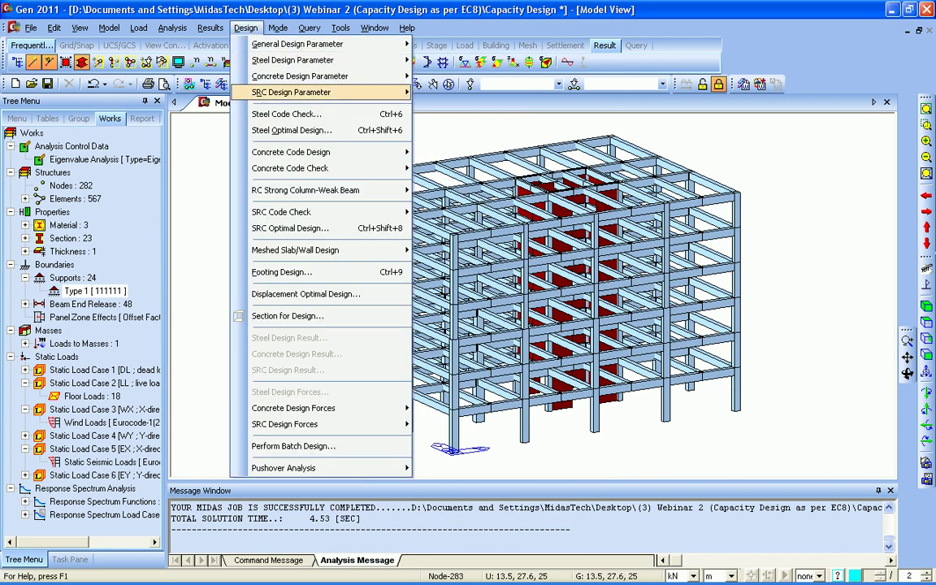
{"action": "mouse_move", "coordinate": [300, 76]}
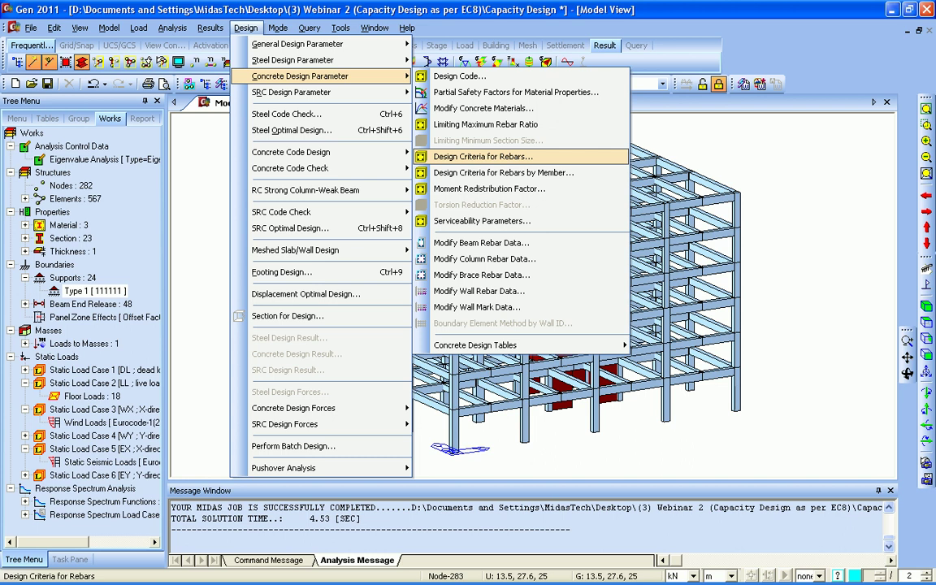
{"action": "key", "text": "Return"}
{"action": "left_click_drag", "start_coordinate": [479, 38], "coordinate": [337, 26]}
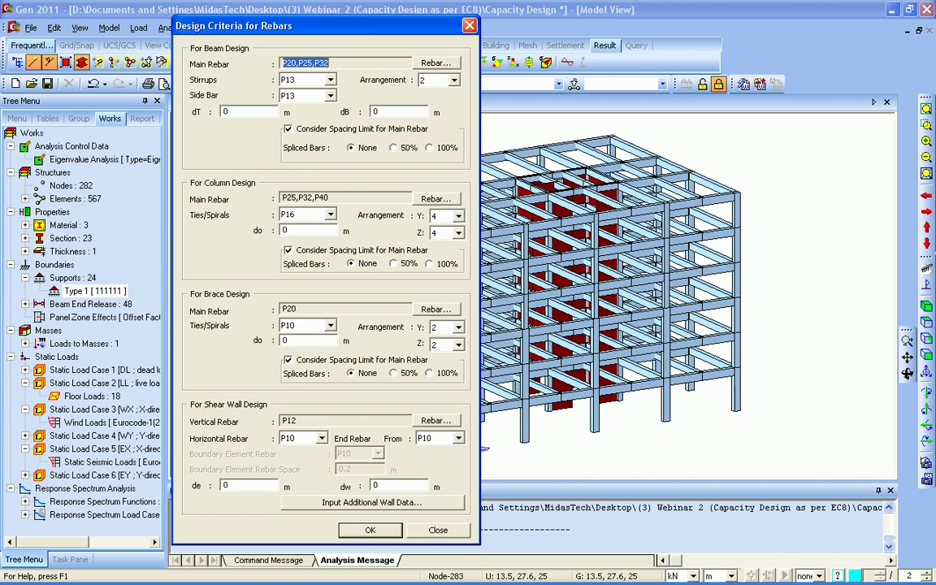
{"action": "left_click", "coordinate": [436, 64]}
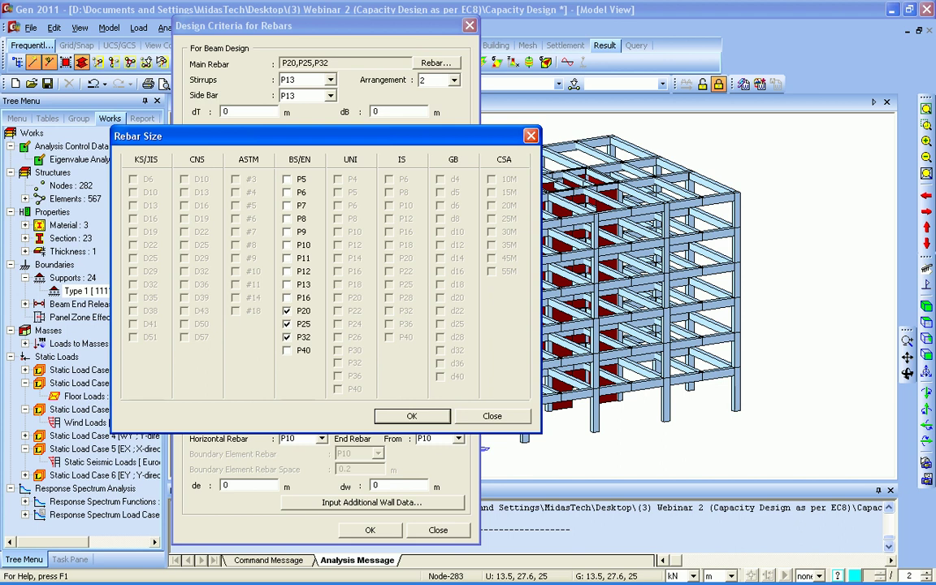
{"action": "key", "text": "Escape"}
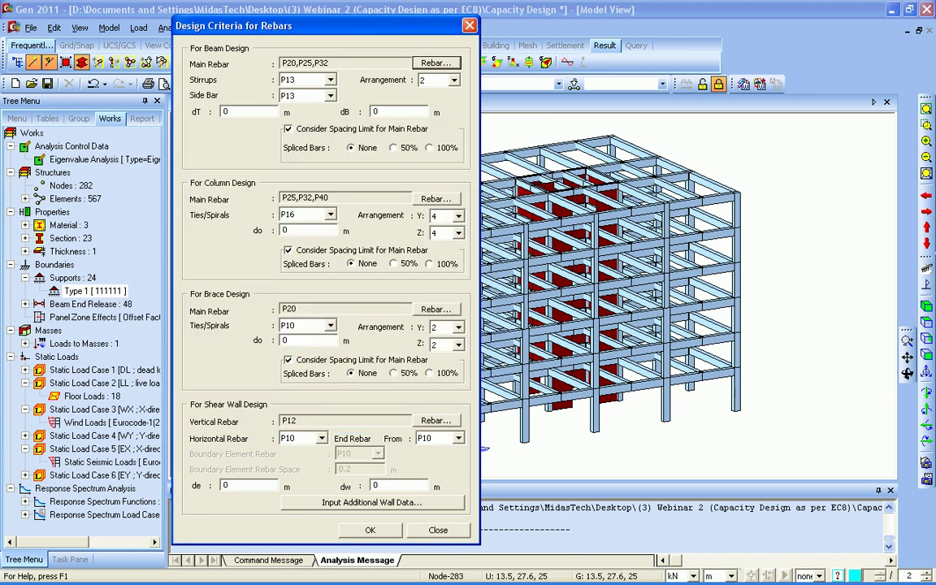
{"action": "left_click", "coordinate": [436, 199]}
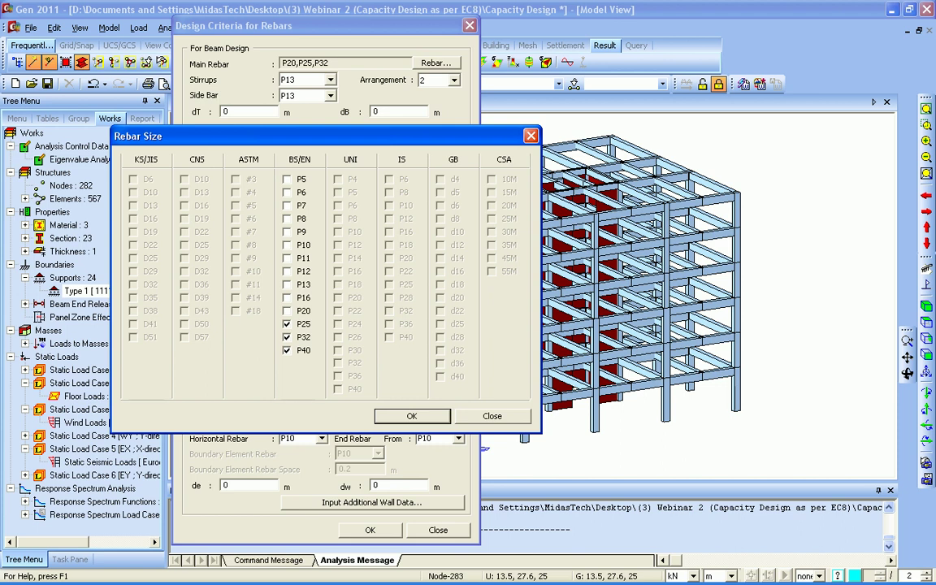
{"action": "key", "text": "Return"}
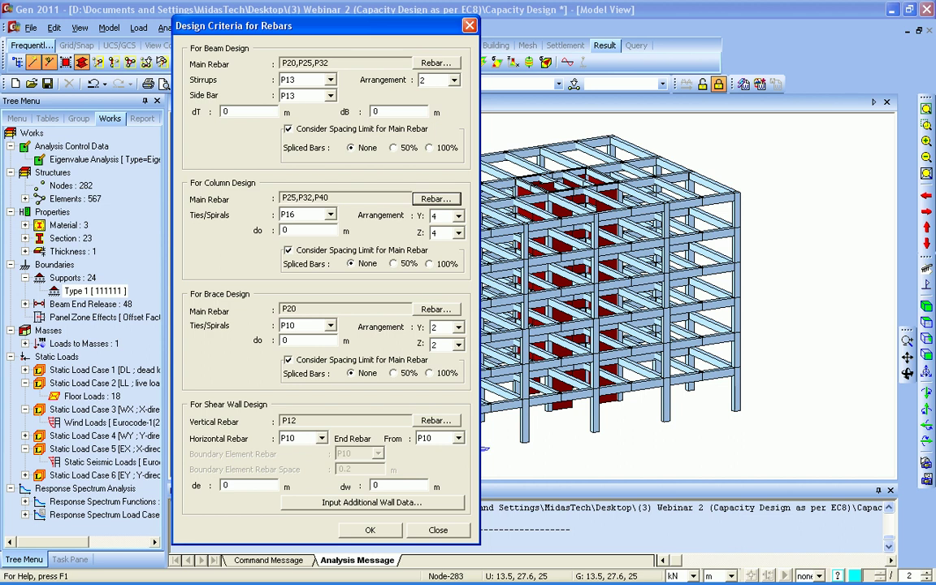
{"action": "key", "text": "Escape"}
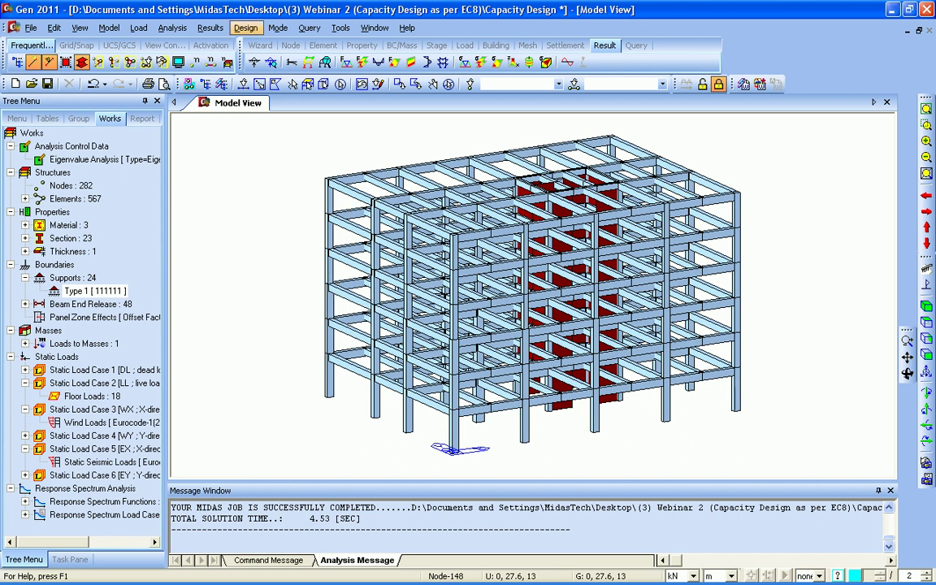
Step: Run the RC strong column-weak beam Ductile Design and minimize the column and beam design result windows
{"action": "left_click", "coordinate": [246, 28]}
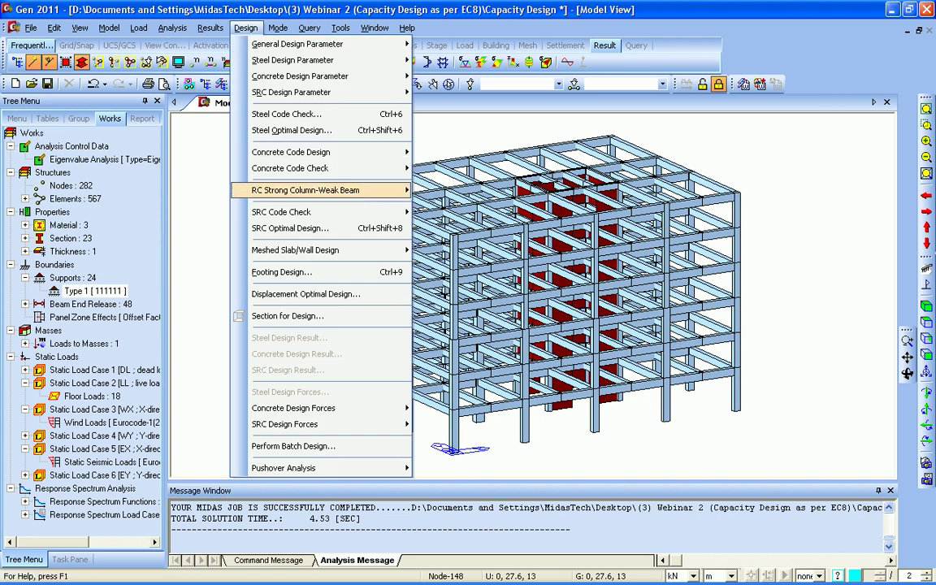
{"action": "mouse_move", "coordinate": [325, 190]}
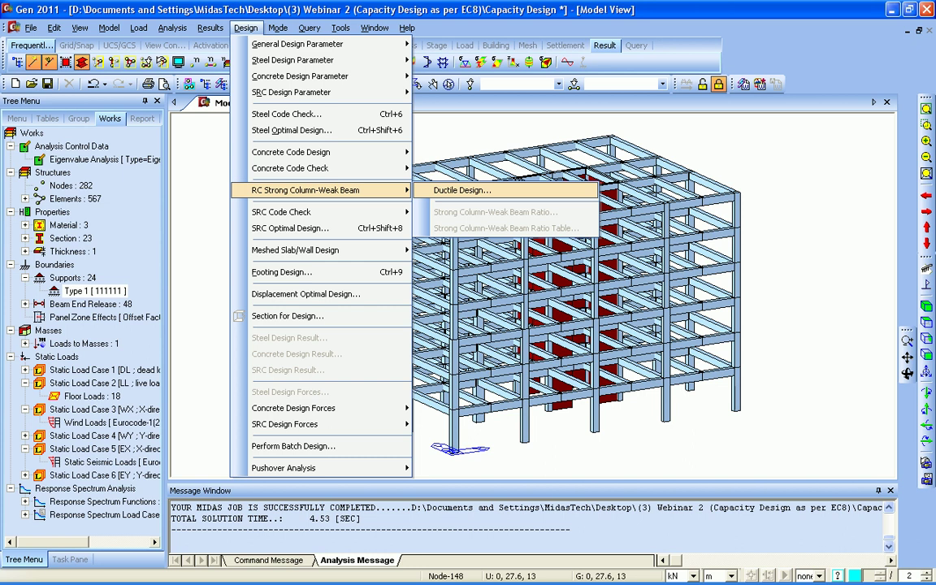
{"action": "left_click", "coordinate": [462, 190]}
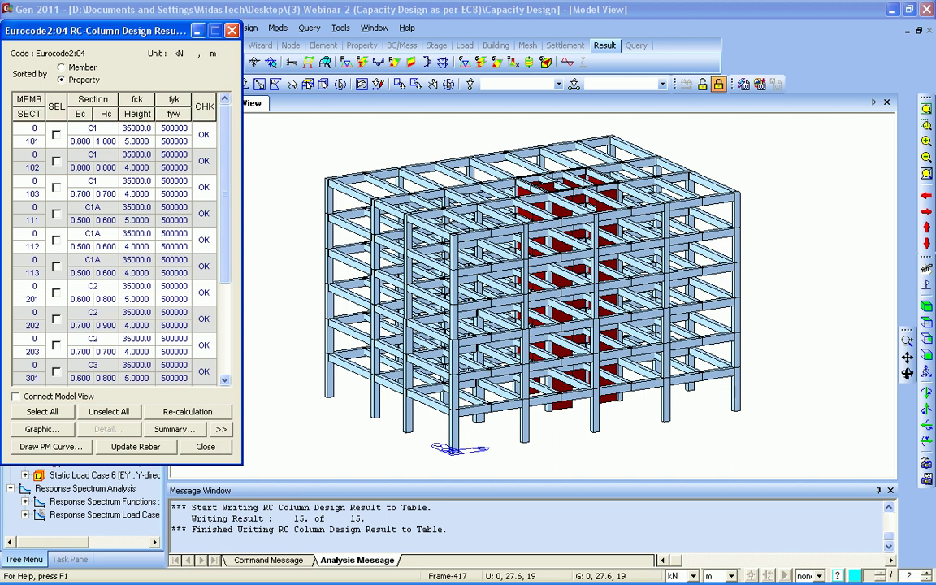
{"action": "left_click", "coordinate": [199, 30]}
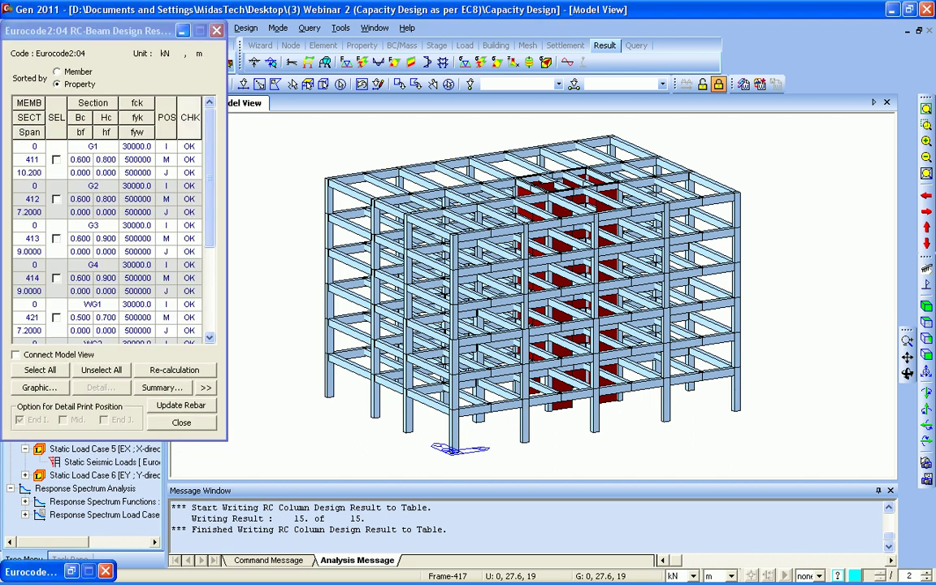
{"action": "left_click", "coordinate": [184, 31]}
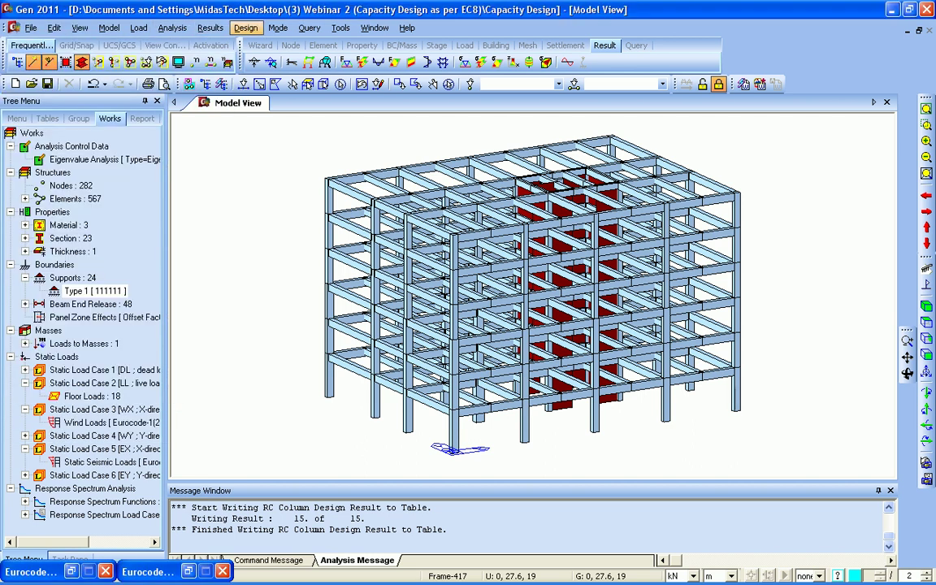
Step: Display the strong column-weak beam ratios on the model for all capacity ratios, at global axis angle 0 with values and legend
{"action": "left_click", "coordinate": [245, 28]}
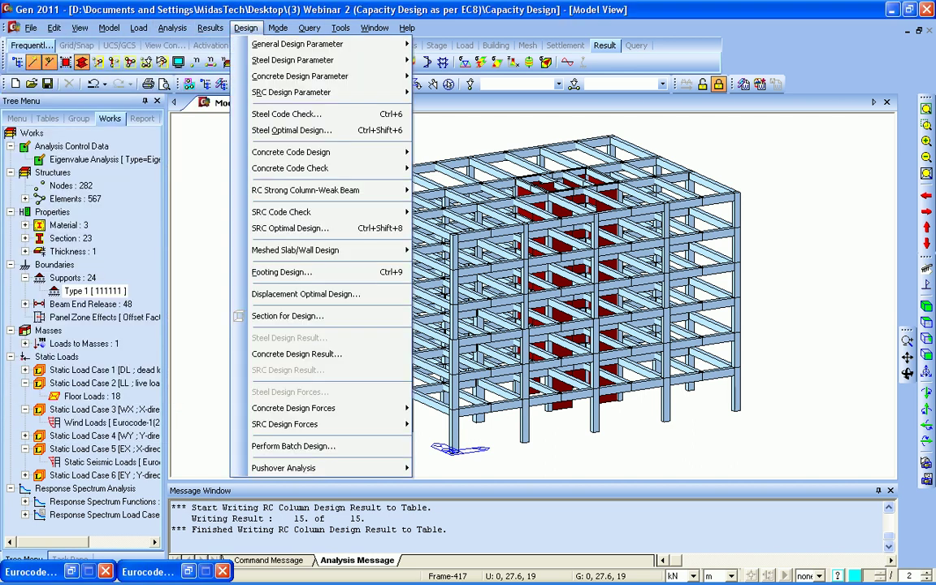
{"action": "mouse_move", "coordinate": [309, 152]}
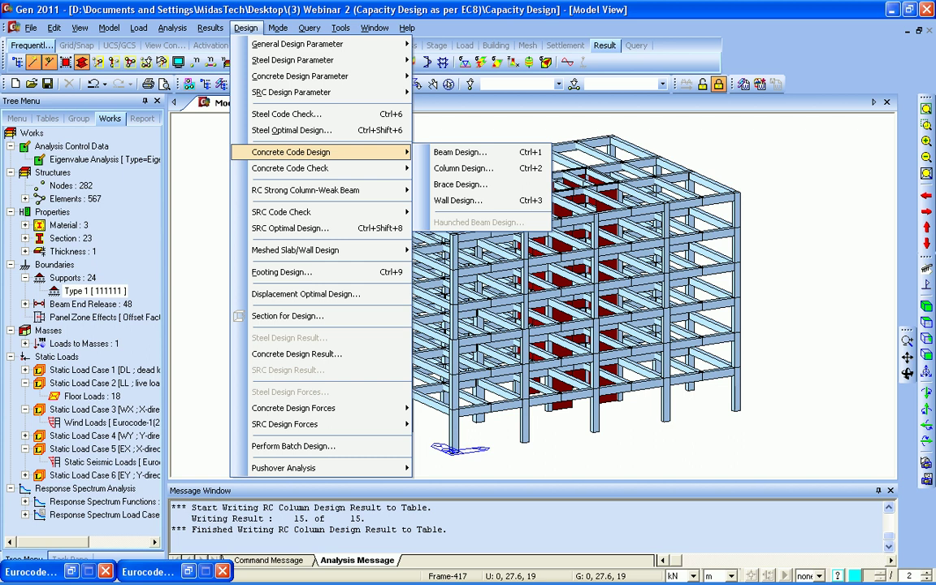
{"action": "mouse_move", "coordinate": [308, 190]}
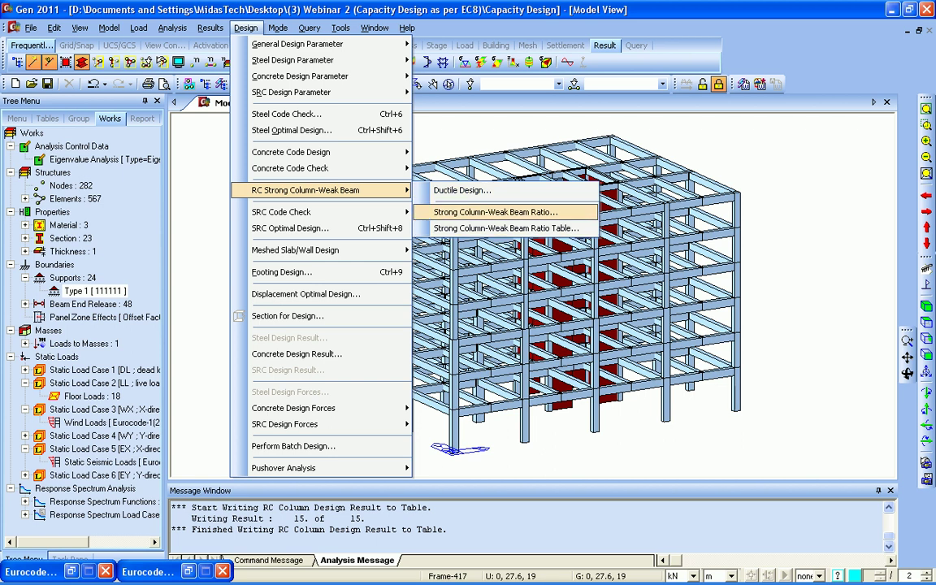
{"action": "left_click", "coordinate": [496, 212]}
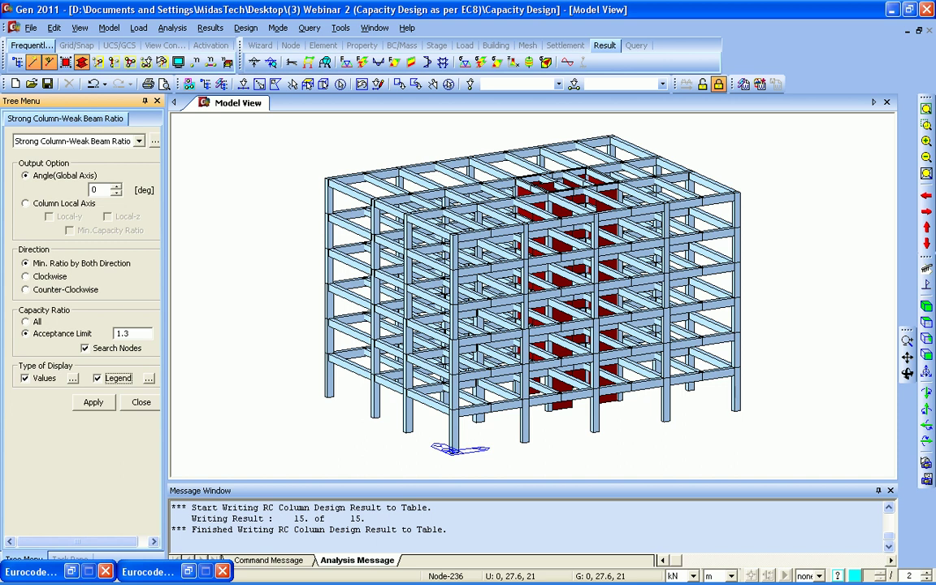
{"action": "left_click", "coordinate": [130, 333]}
{"action": "left_click", "coordinate": [26, 321]}
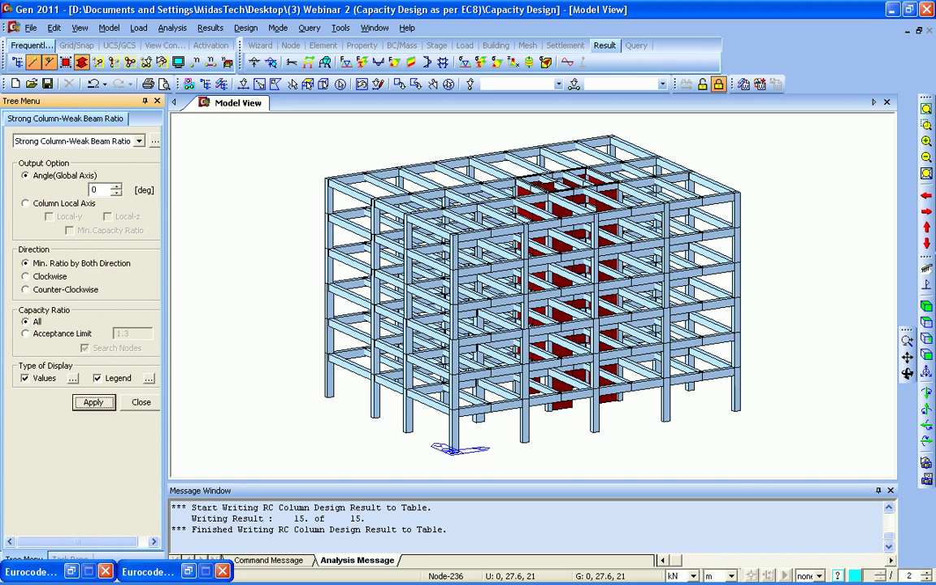
{"action": "left_click", "coordinate": [93, 402]}
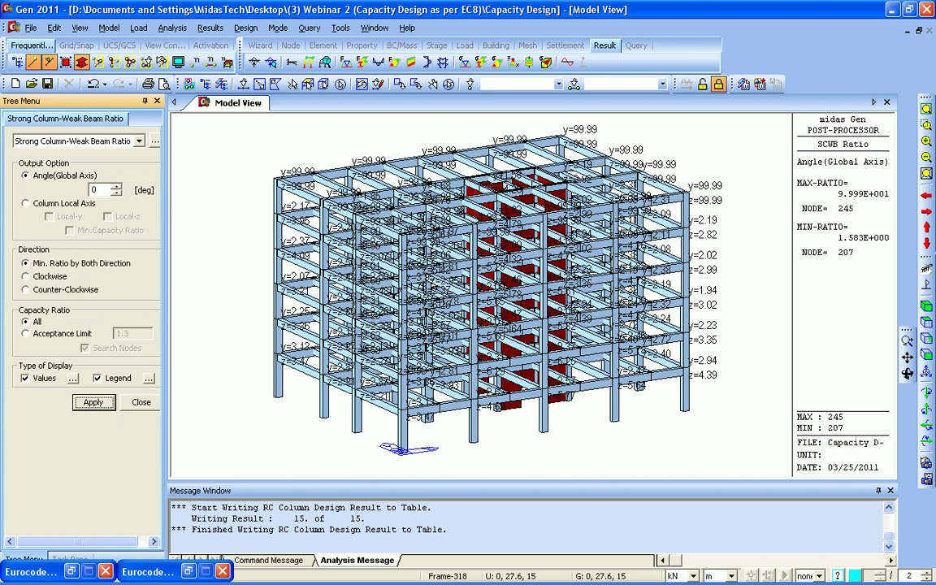
Step: Review the Strong Column-Weak Beam Ratio Table for all nodes about the global axis angle, and close it
{"action": "left_click", "coordinate": [246, 27]}
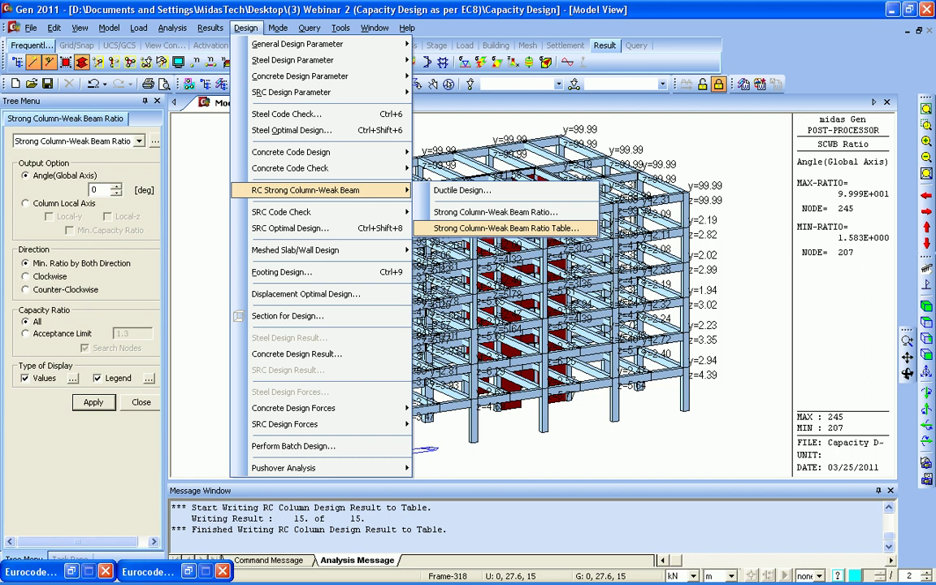
{"action": "left_click", "coordinate": [506, 228]}
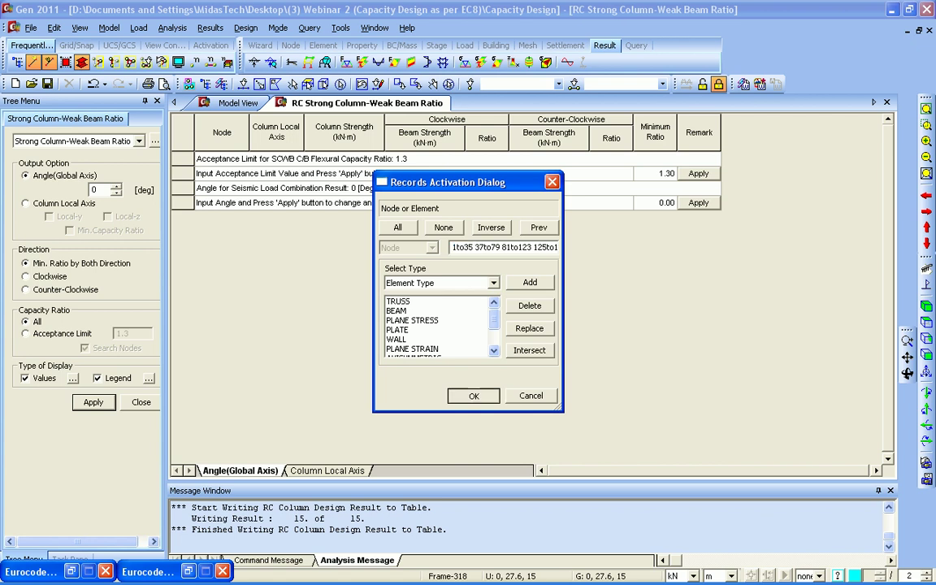
{"action": "key", "text": "Return"}
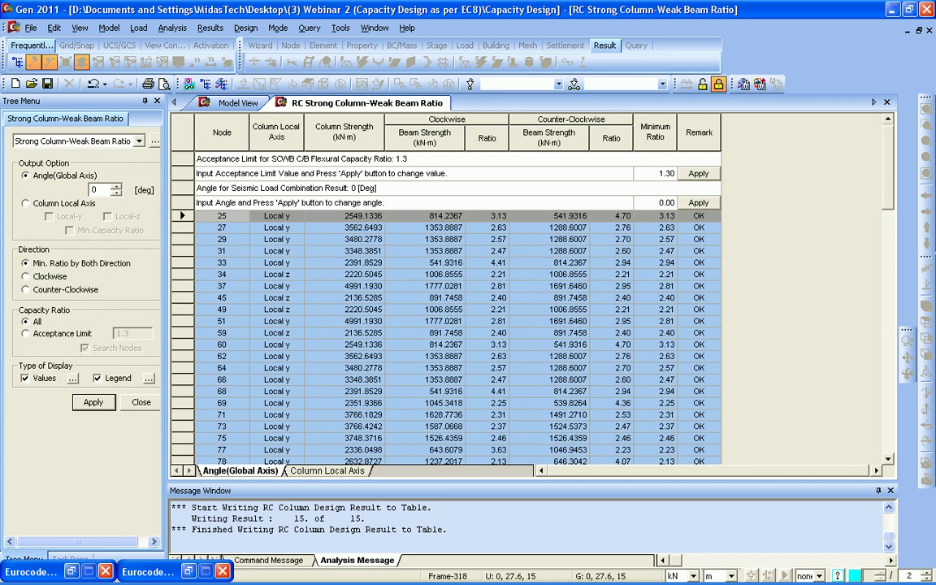
{"action": "left_click", "coordinate": [556, 228]}
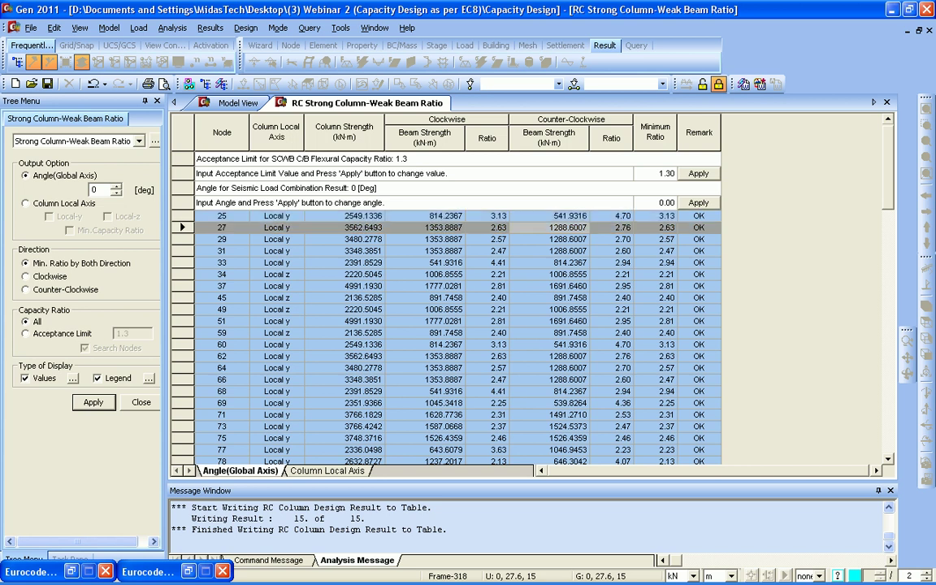
{"action": "scroll", "coordinate": [556, 228], "scroll_direction": "down", "scroll_amount": 7}
{"action": "scroll", "coordinate": [556, 228], "scroll_direction": "up", "scroll_amount": 7}
{"action": "scroll", "coordinate": [446, 308], "scroll_direction": "down", "scroll_amount": 18}
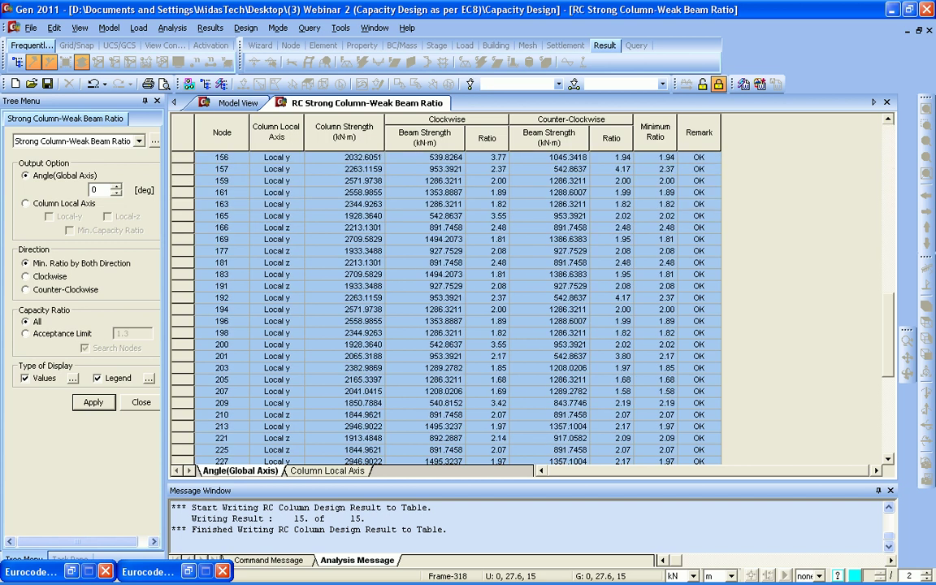
{"action": "left_click", "coordinate": [886, 102]}
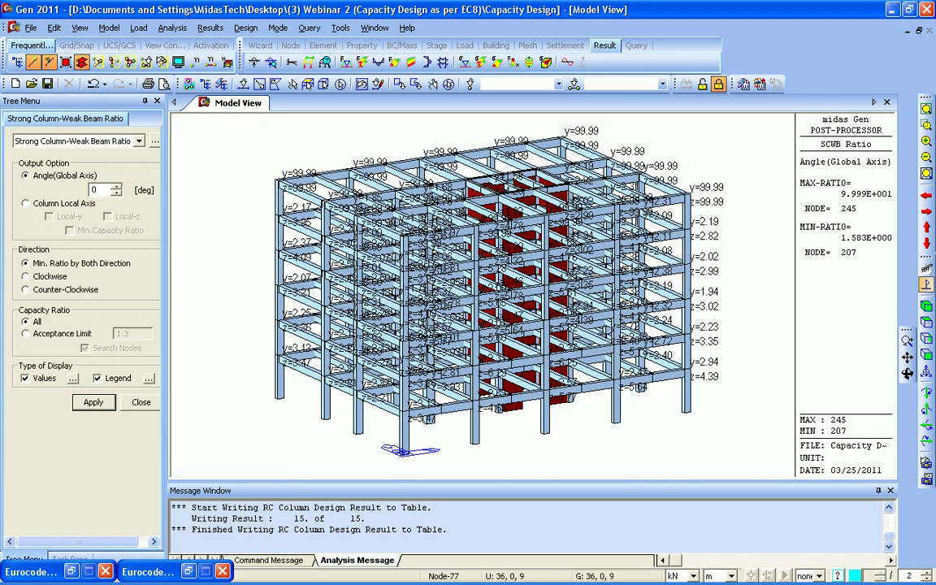
Step: Restore the column and beam design result windows over the plain model and list the beam results by member
{"action": "left_click", "coordinate": [926, 284]}
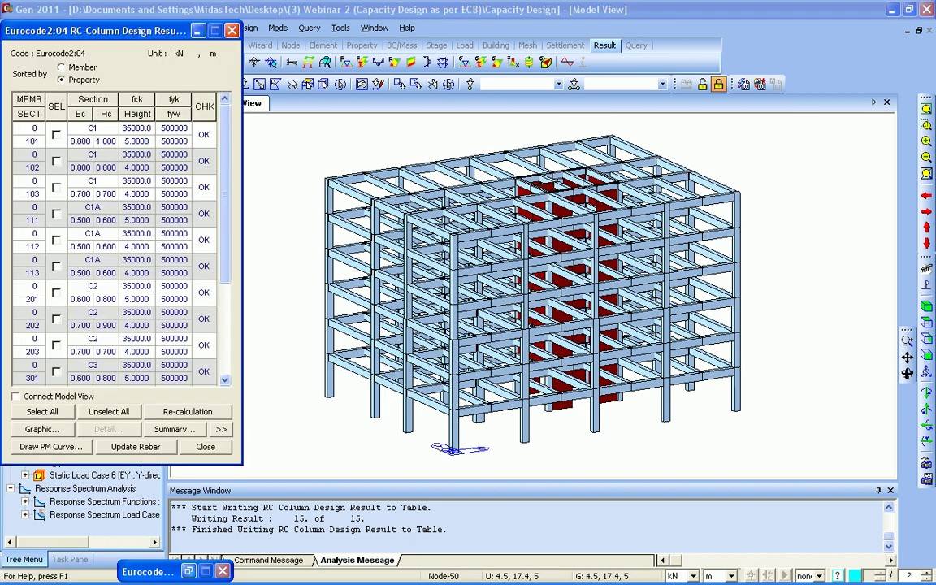
{"action": "left_click_drag", "start_coordinate": [89, 31], "coordinate": [174, 31]}
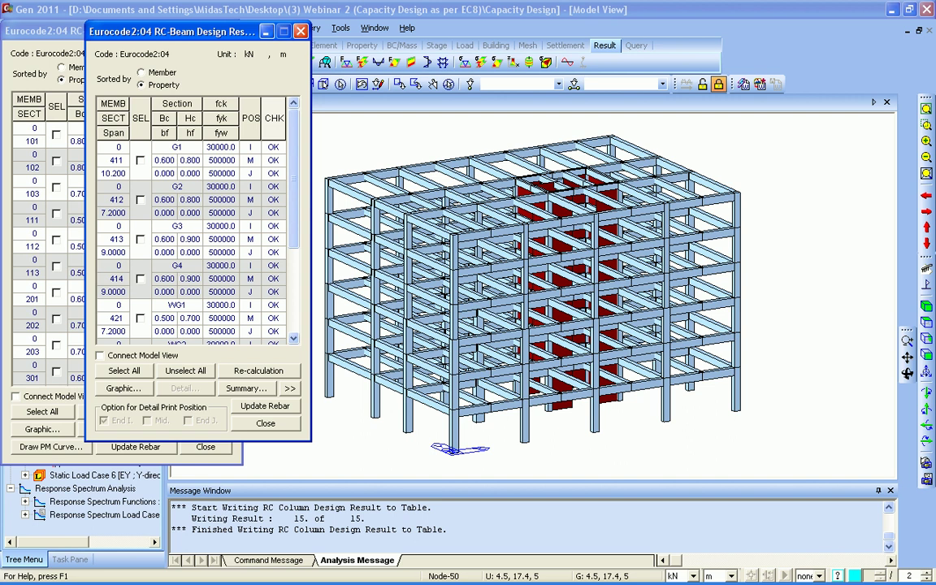
{"action": "mouse_move", "coordinate": [182, 31]}
{"action": "left_mouse_down"}
{"action": "mouse_move", "coordinate": [323, 32]}
{"action": "mouse_move", "coordinate": [178, 34]}
{"action": "left_mouse_up"}
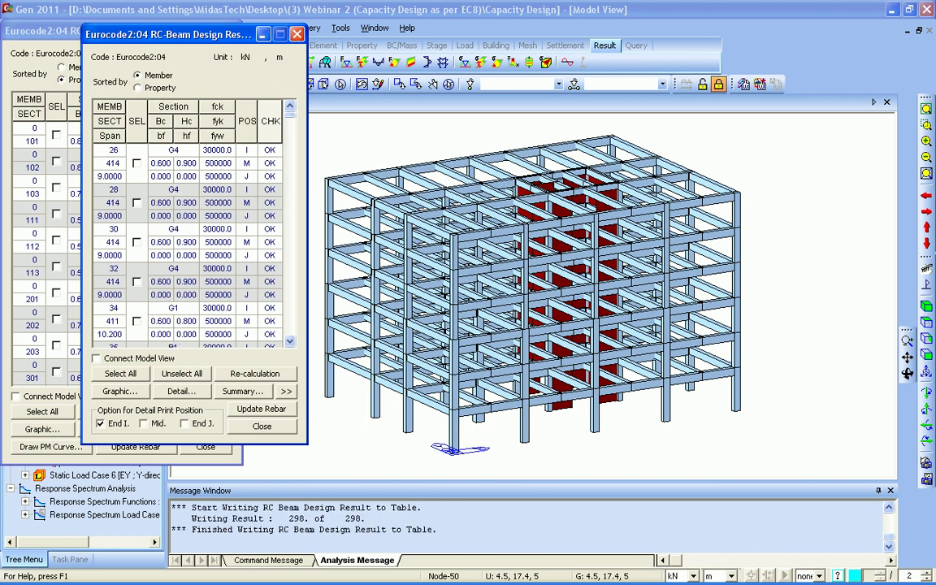
Step: Open the detailed report of beam member 26, search it for "special pro" and highlight the Special Provisions For Seismic Design line
{"action": "left_click", "coordinate": [136, 164]}
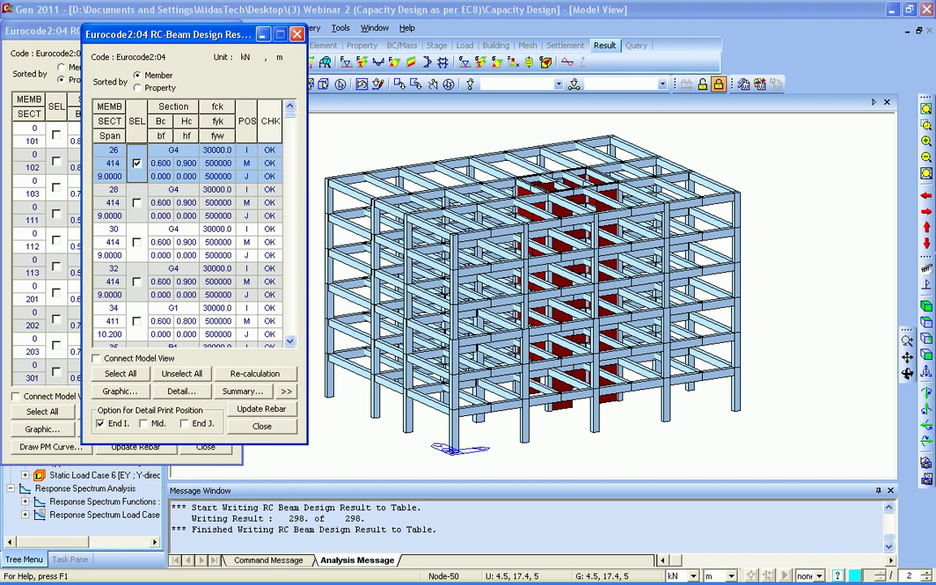
{"action": "left_click", "coordinate": [181, 391]}
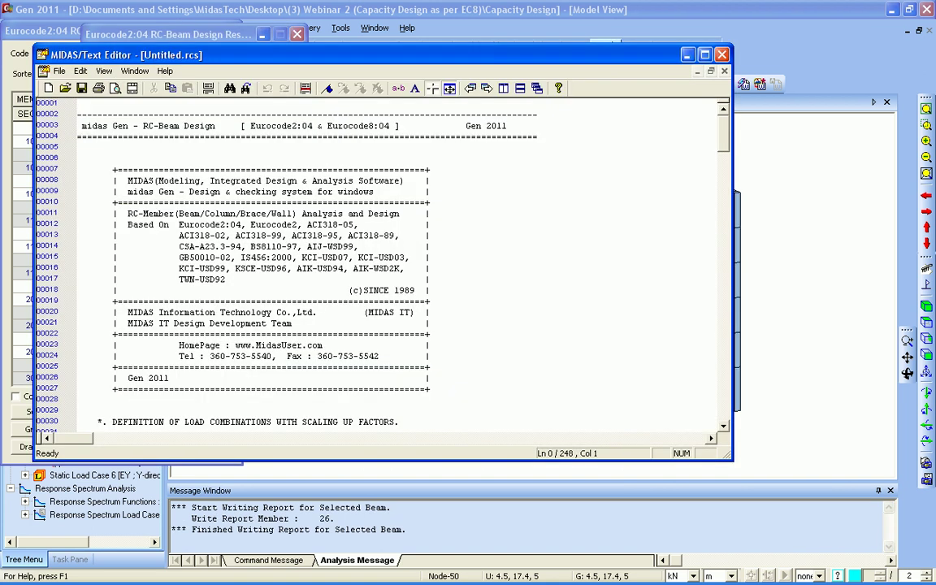
{"action": "key", "text": "ctrl+f"}
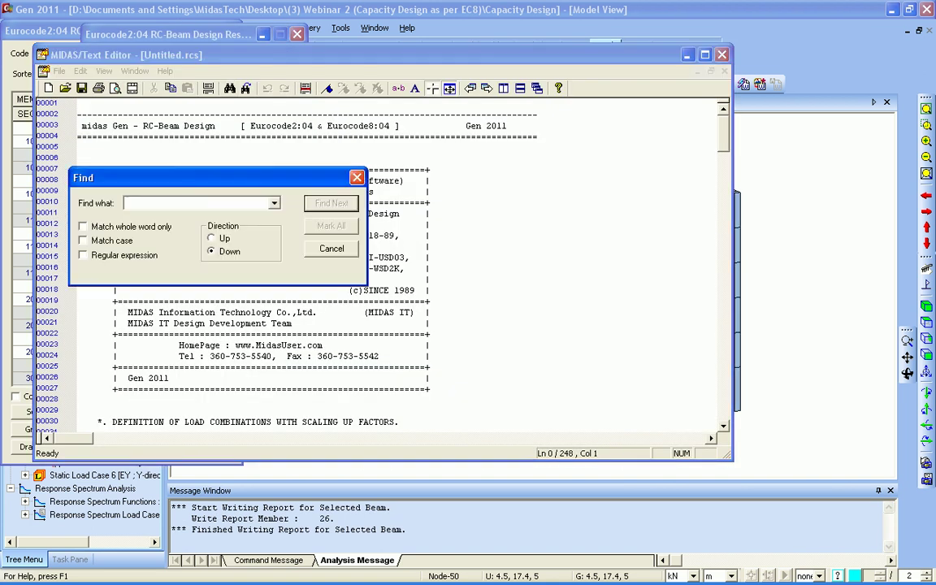
{"action": "type", "text": "special pro"}
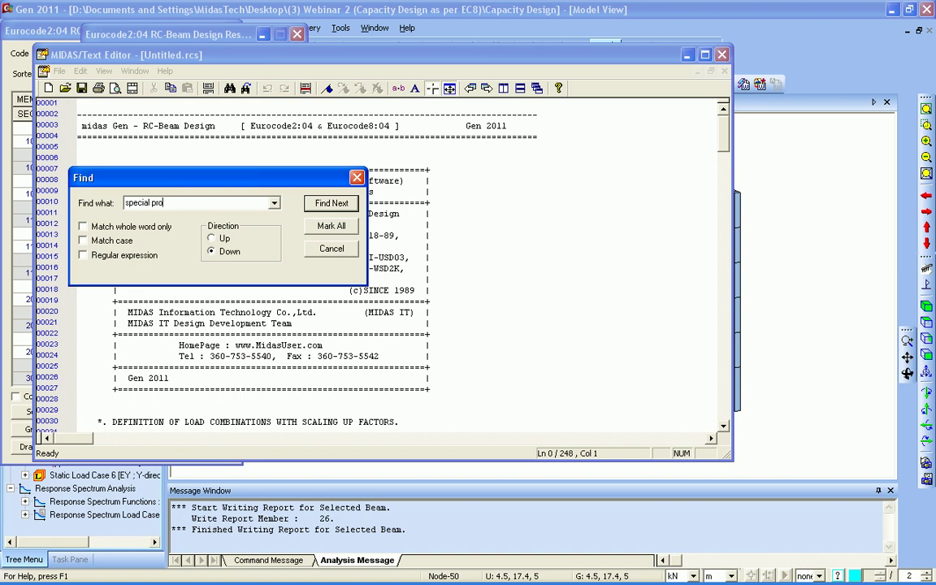
{"action": "key", "text": "Return"}
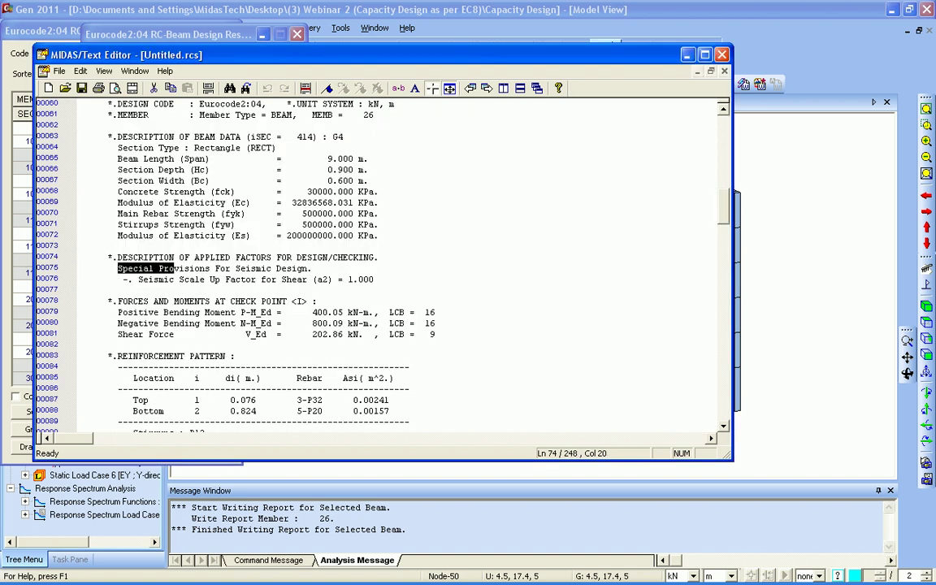
{"action": "key", "text": "Left"}
{"action": "key", "text": "shift+End"}
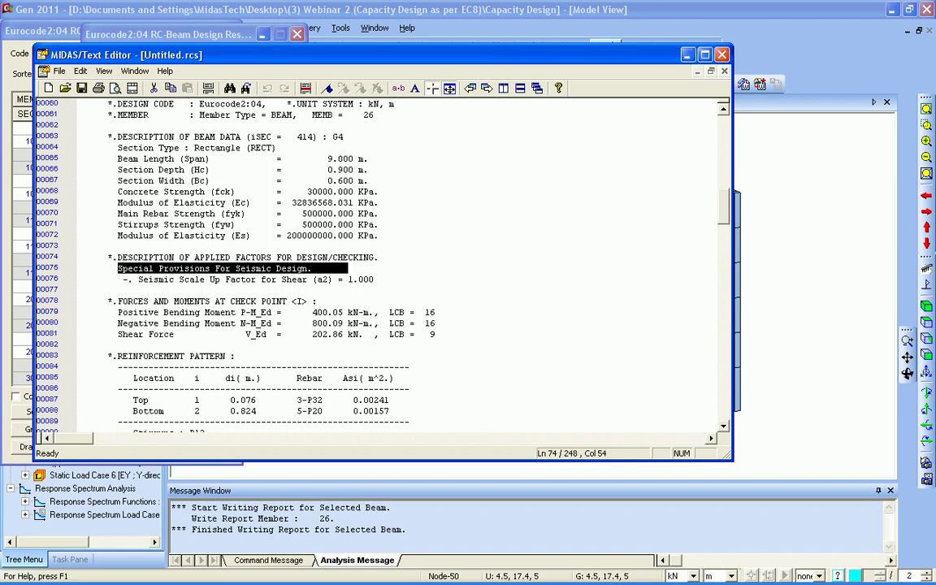
Step: Close the beam report, list the column results by member and open the detailed report of column member 1
{"action": "left_click", "coordinate": [721, 55]}
{"action": "left_click", "coordinate": [412, 279]}
{"action": "left_click_drag", "start_coordinate": [49, 31], "coordinate": [107, 39]}
{"action": "left_click", "coordinate": [120, 75]}
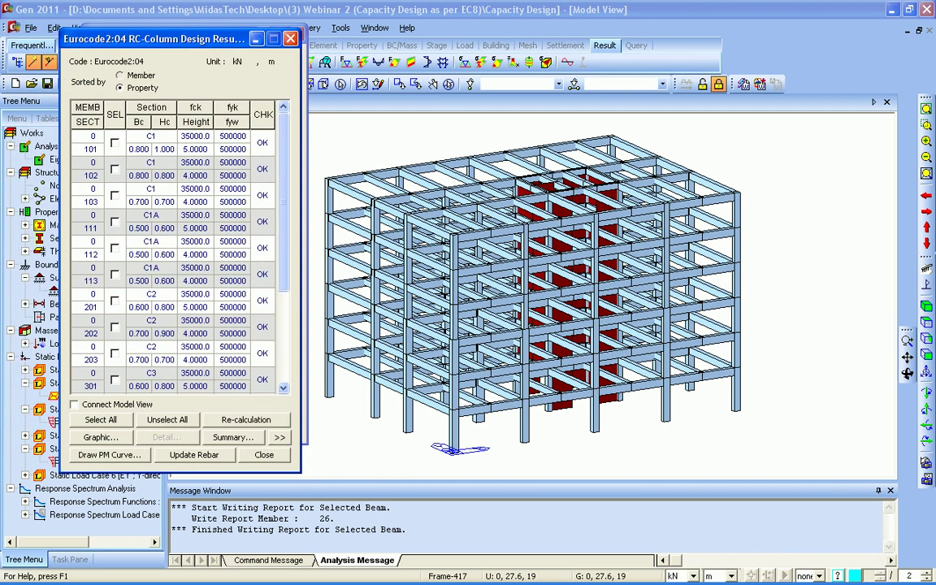
{"action": "left_click", "coordinate": [114, 143]}
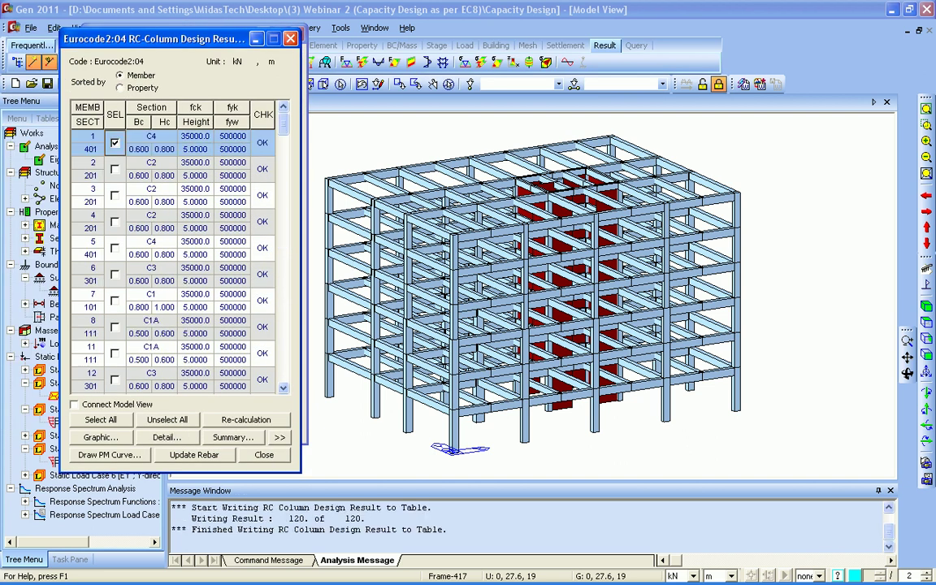
{"action": "left_click", "coordinate": [165, 437]}
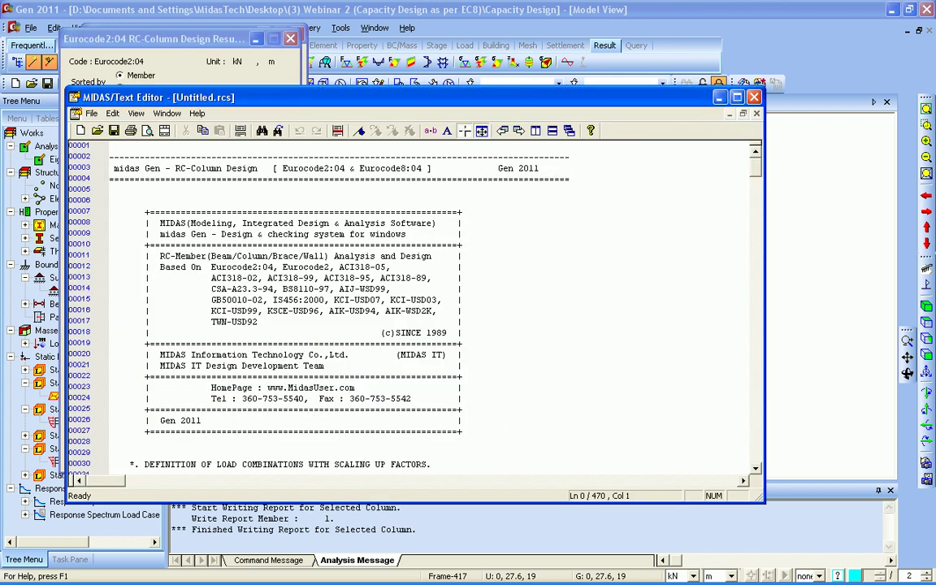
Step: Find the y-direction design moment for ductile design in the column report and highlight its whole block
{"action": "left_click", "coordinate": [452, 299]}
{"action": "scroll", "coordinate": [452, 299], "scroll_direction": "down", "scroll_amount": 8}
{"action": "scroll", "coordinate": [430, 309], "scroll_direction": "down", "scroll_amount": 5}
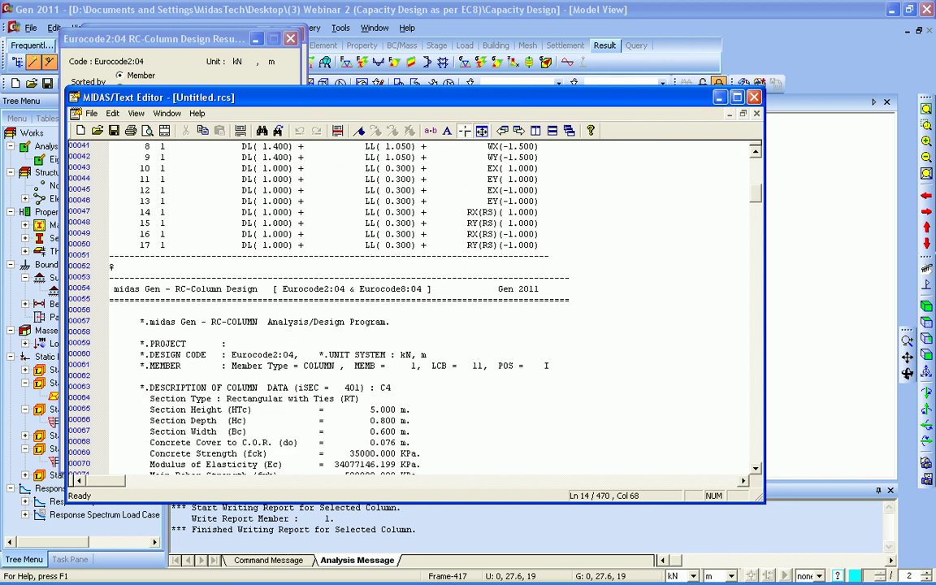
{"action": "scroll", "coordinate": [431, 309], "scroll_direction": "down", "scroll_amount": 1}
{"action": "scroll", "coordinate": [431, 308], "scroll_direction": "down", "scroll_amount": 18}
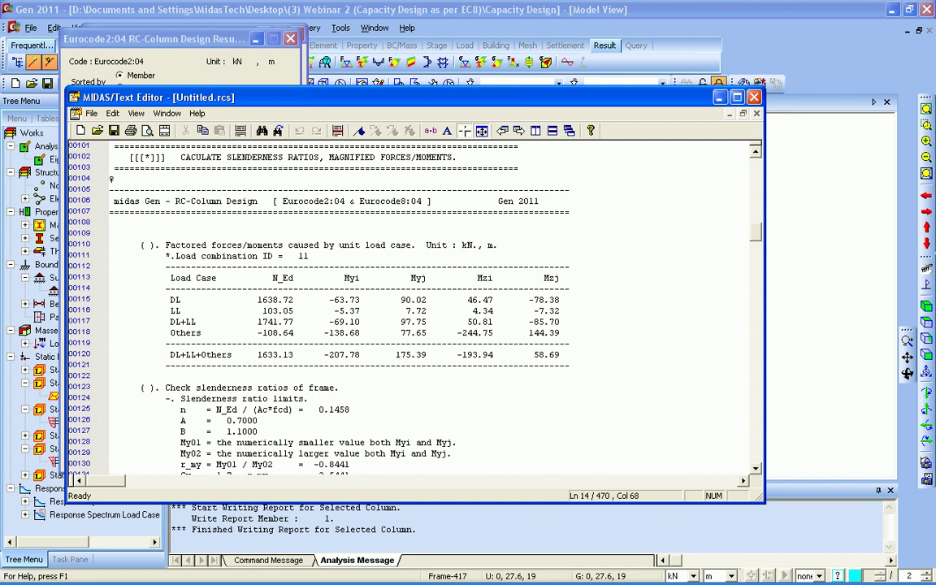
{"action": "scroll", "coordinate": [431, 308], "scroll_direction": "down", "scroll_amount": 4}
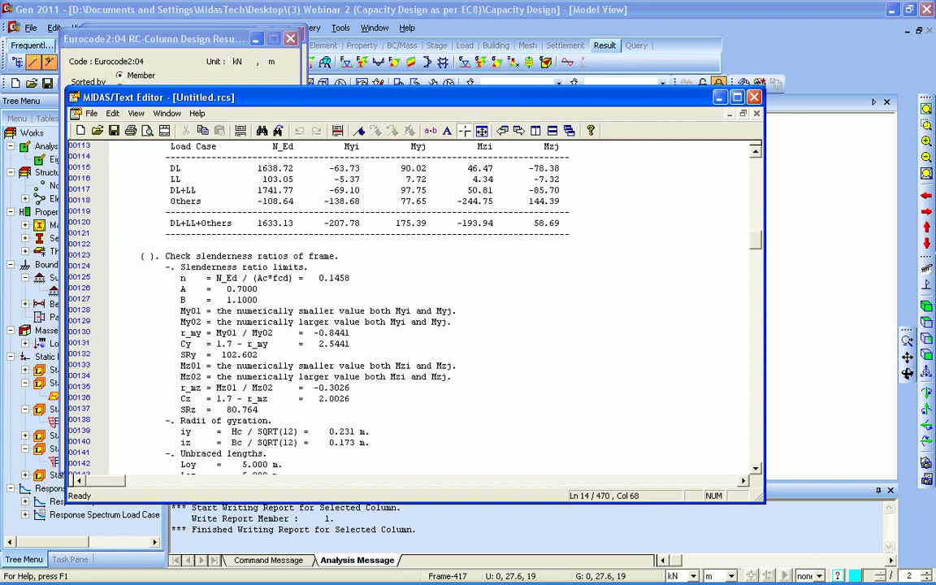
{"action": "scroll", "coordinate": [430, 309], "scroll_direction": "down", "scroll_amount": 17}
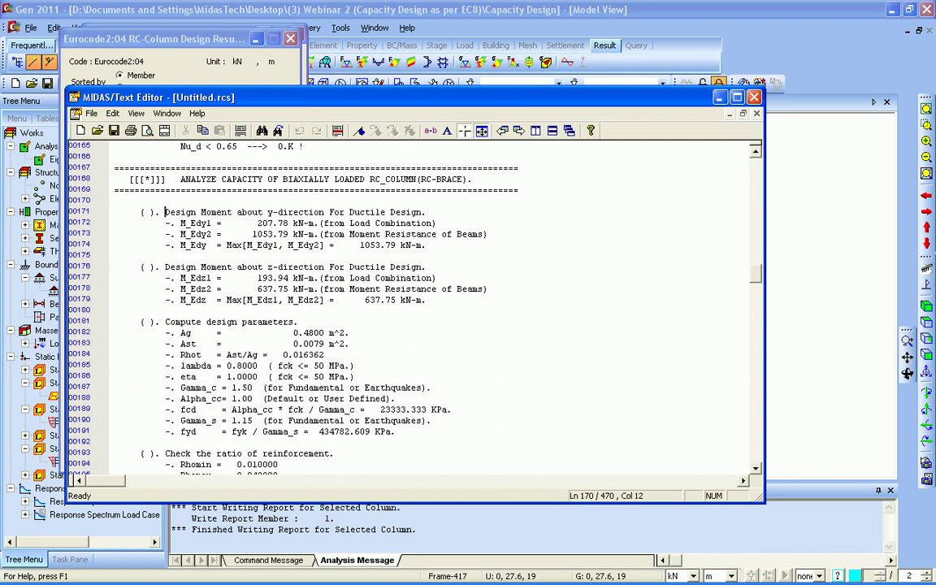
{"action": "left_click_drag", "start_coordinate": [165, 212], "coordinate": [514, 244]}
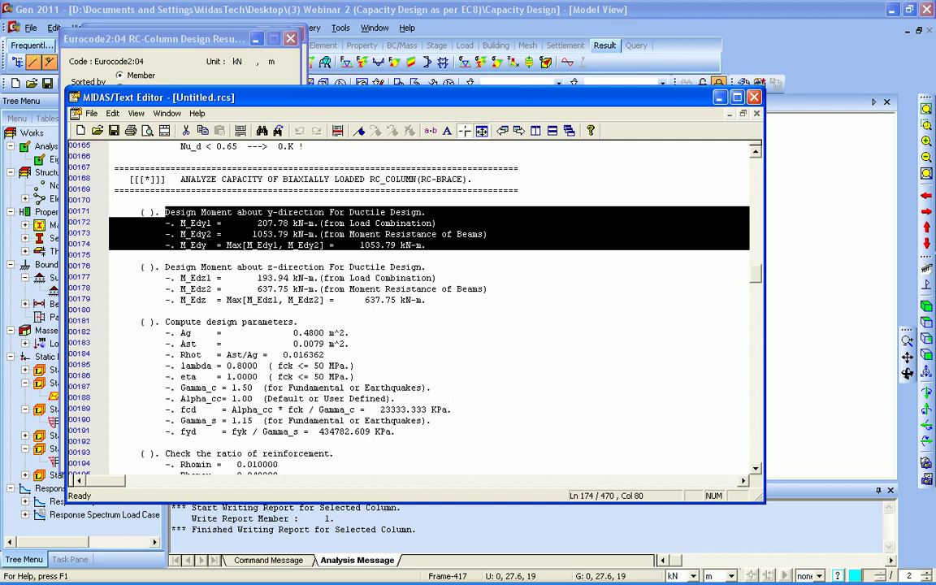
Step: Highlight the Max expression and resulting value of M_Edy, and look over the design parameters below
{"action": "left_click", "coordinate": [227, 244]}
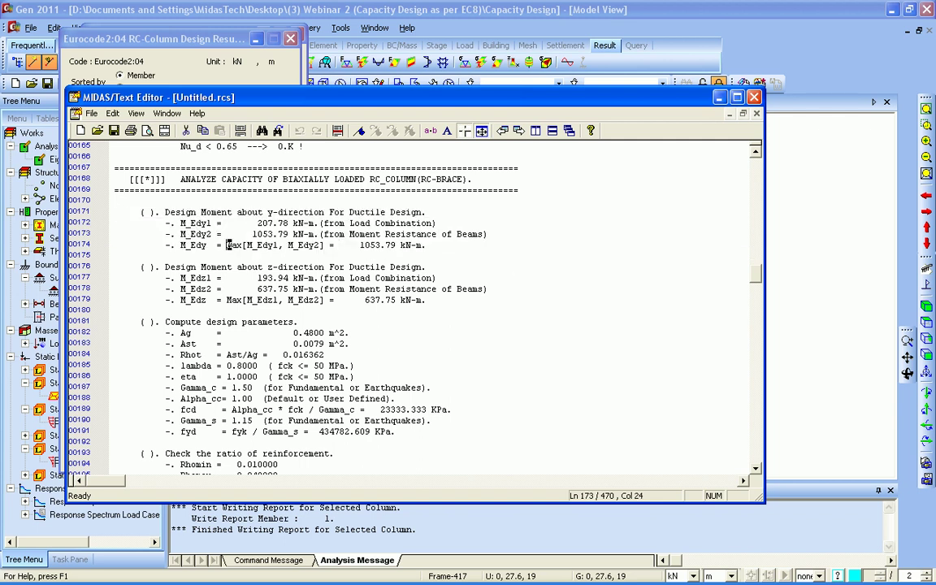
{"action": "key", "text": "shift+Right"}
{"action": "key", "text": "shift+Right"}
{"action": "key", "text": "shift+Right"}
{"action": "left_click_drag", "start_coordinate": [359, 244], "coordinate": [424, 245]}
{"action": "left_click", "coordinate": [359, 234]}
{"action": "scroll", "coordinate": [414, 309], "scroll_direction": "down", "scroll_amount": 3}
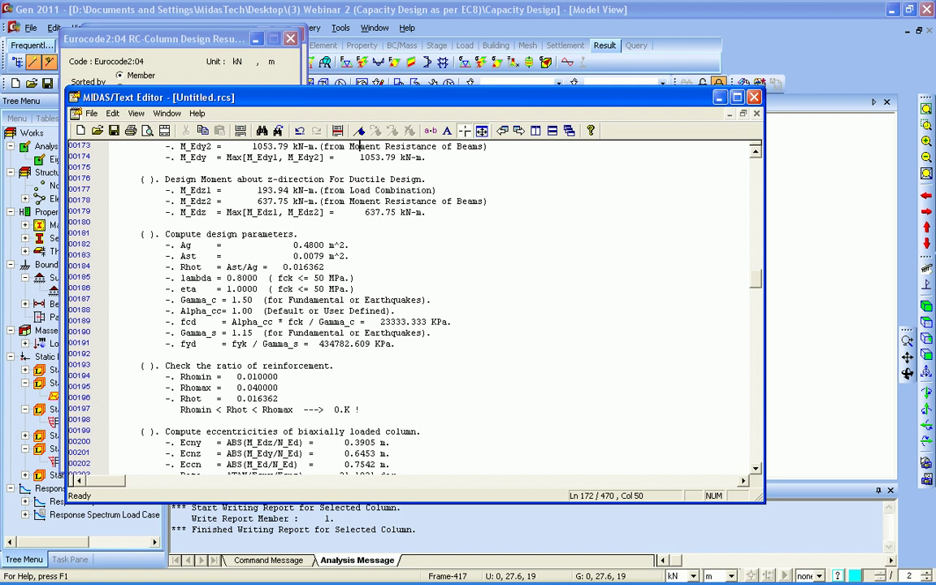
Step: Close the temporary column report without saving and place the column design results window beside the beam results
{"action": "left_click", "coordinate": [753, 97]}
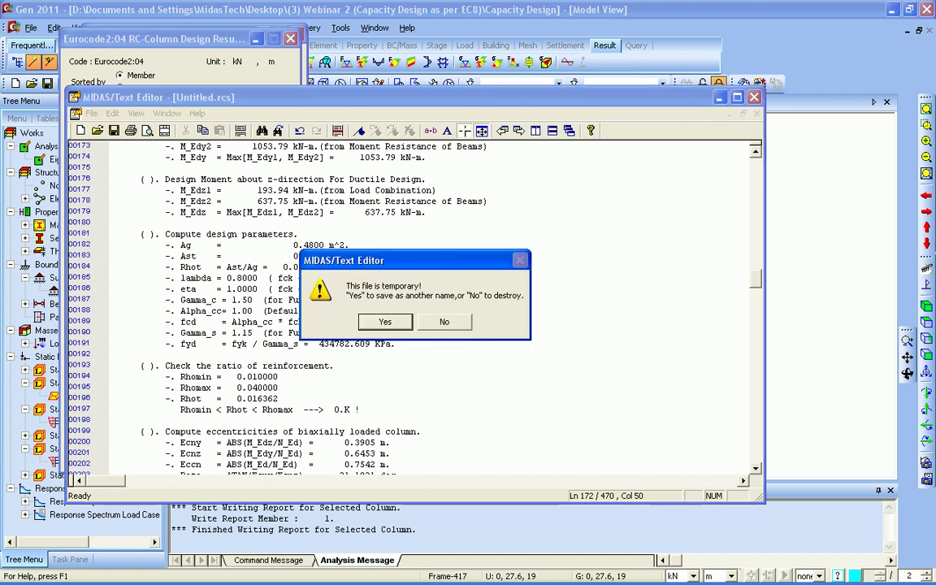
{"action": "left_click", "coordinate": [445, 321]}
{"action": "left_click_drag", "start_coordinate": [183, 39], "coordinate": [411, 30]}
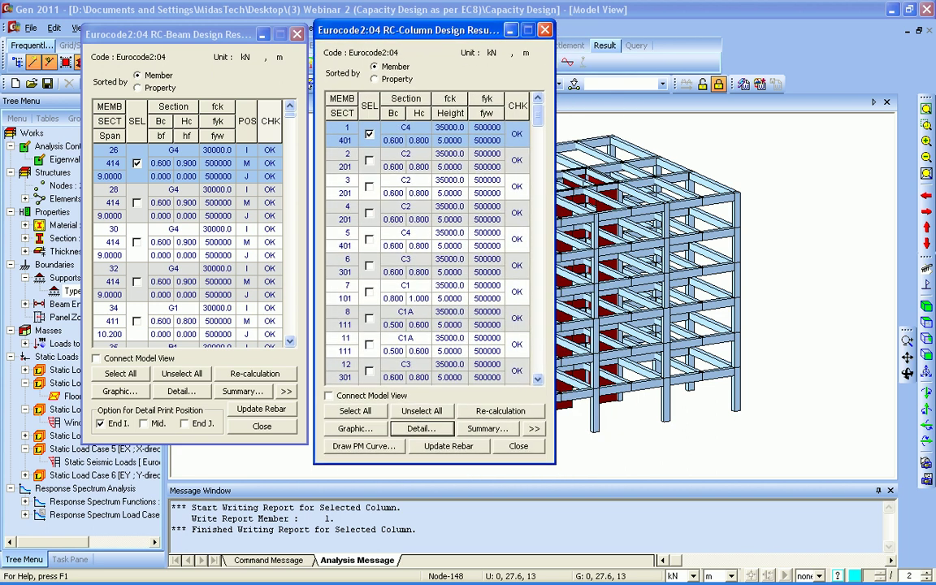